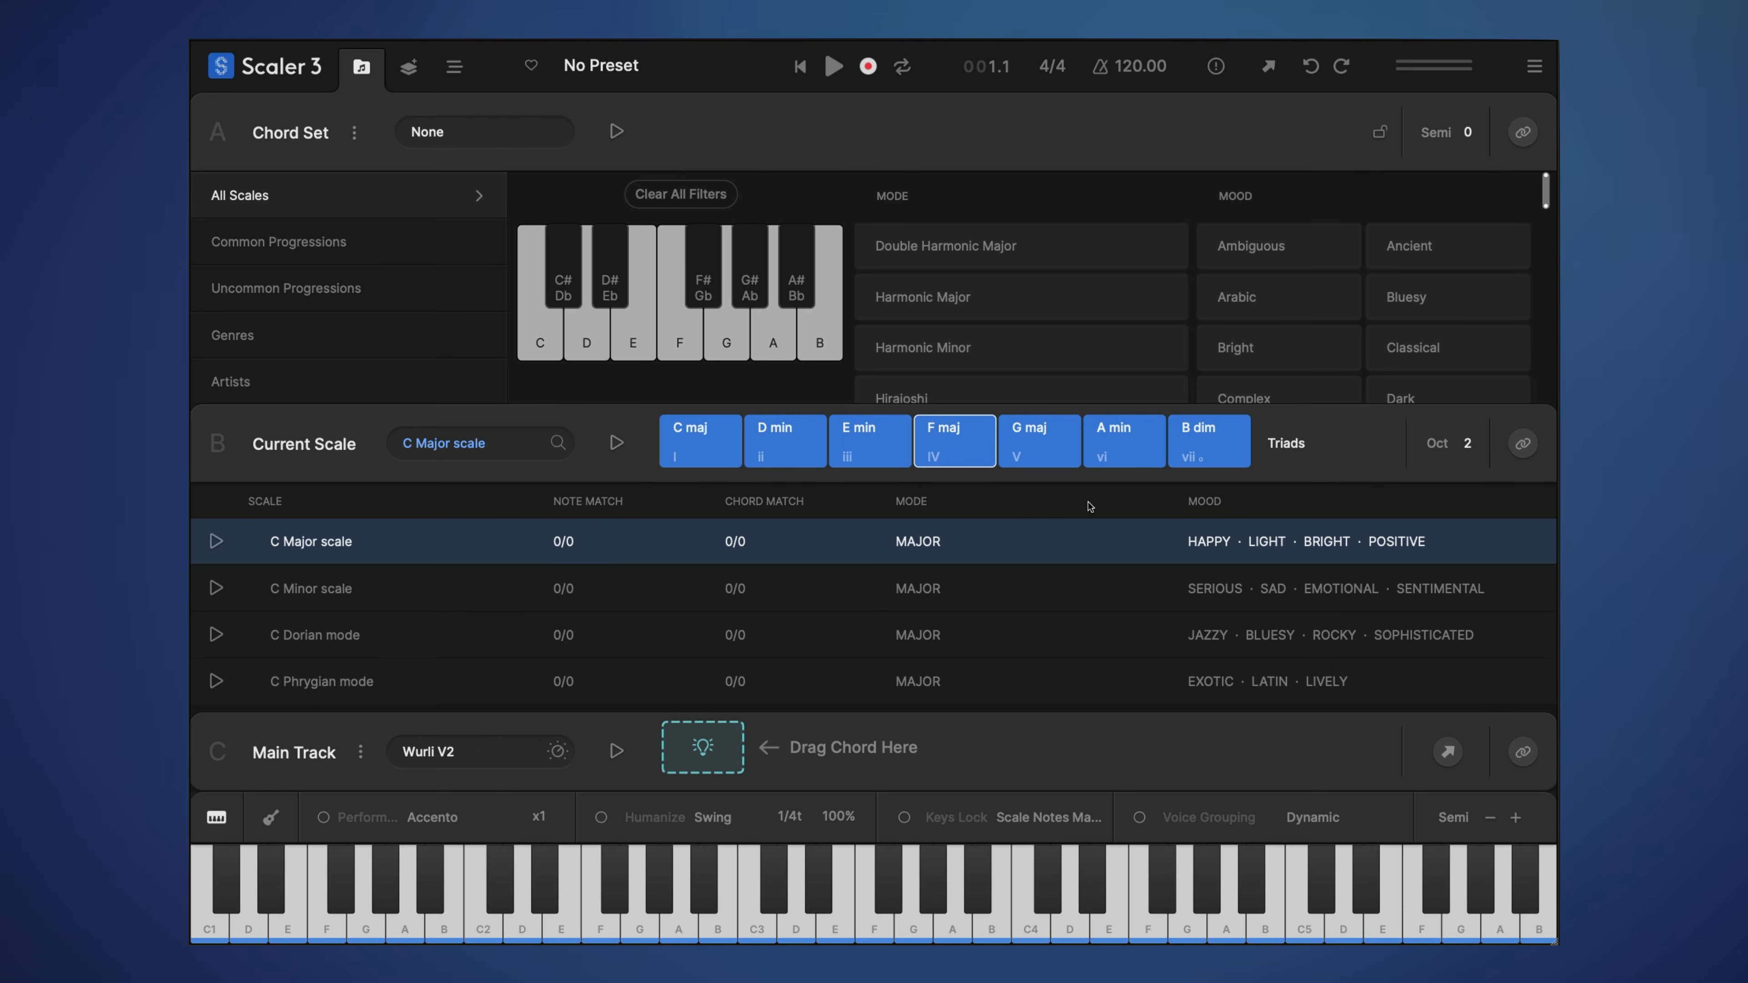
Load the Simple version of the common progression I-IV-I-V (Resolving) into the chord set
left_click(375, 245)
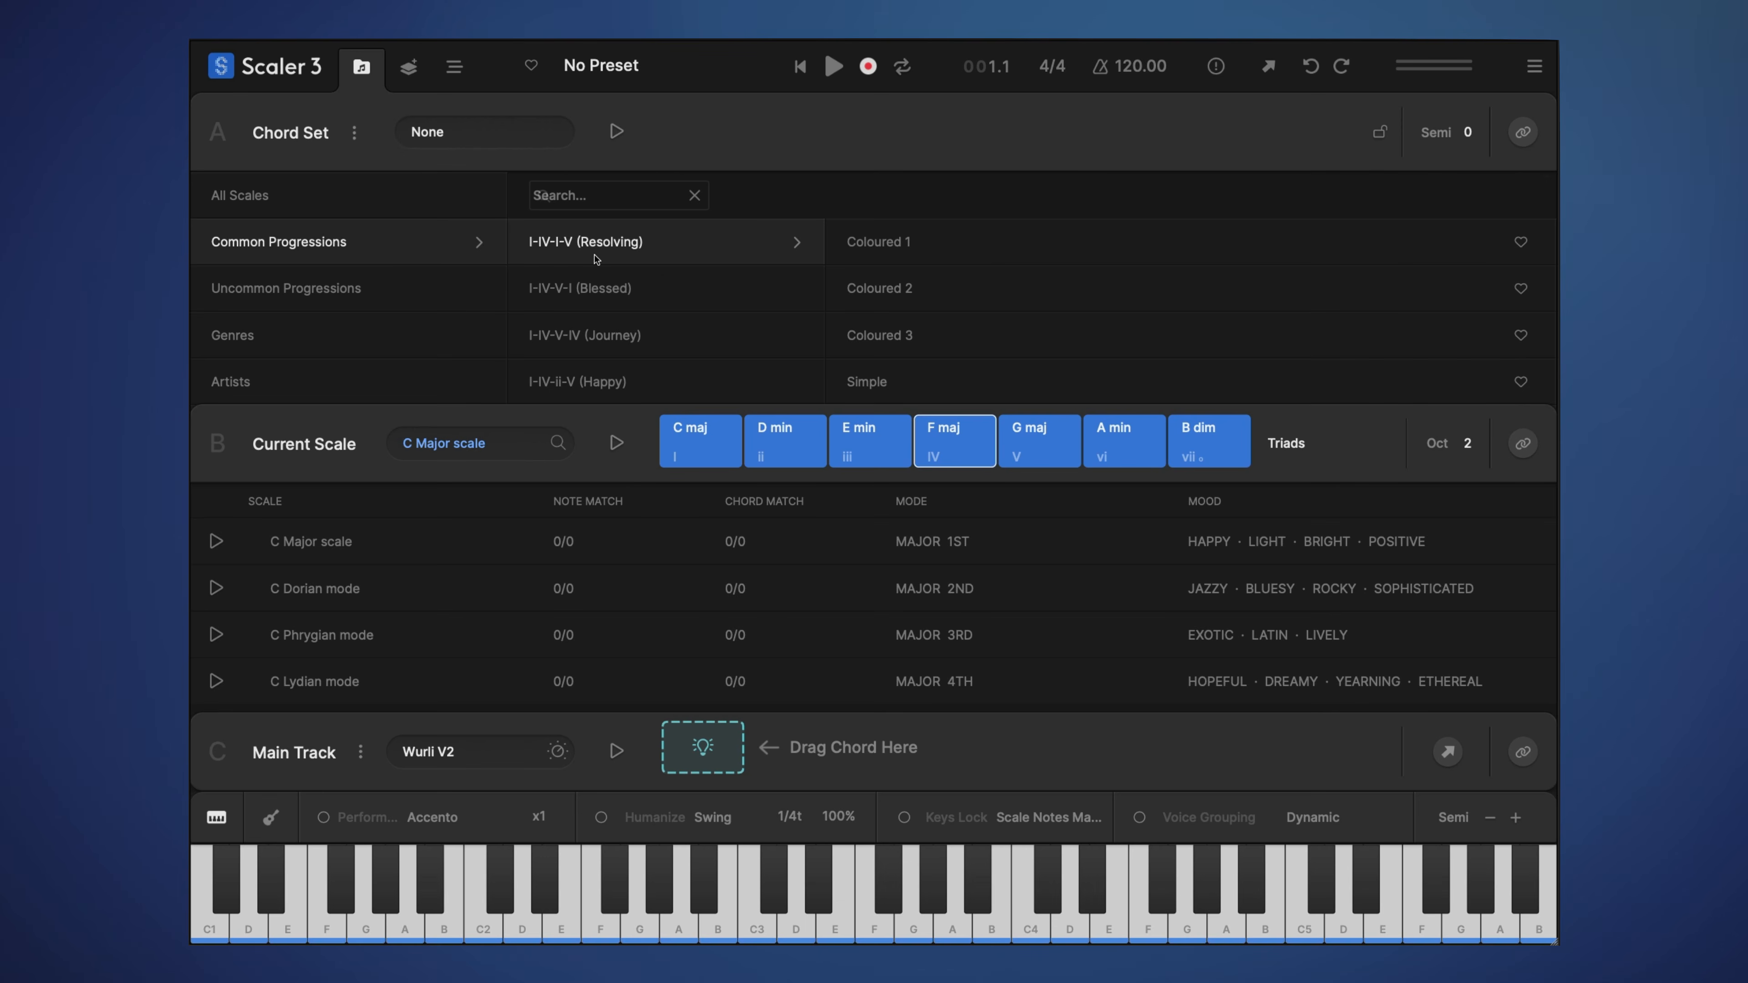
left_click(900, 235)
left_click(917, 343)
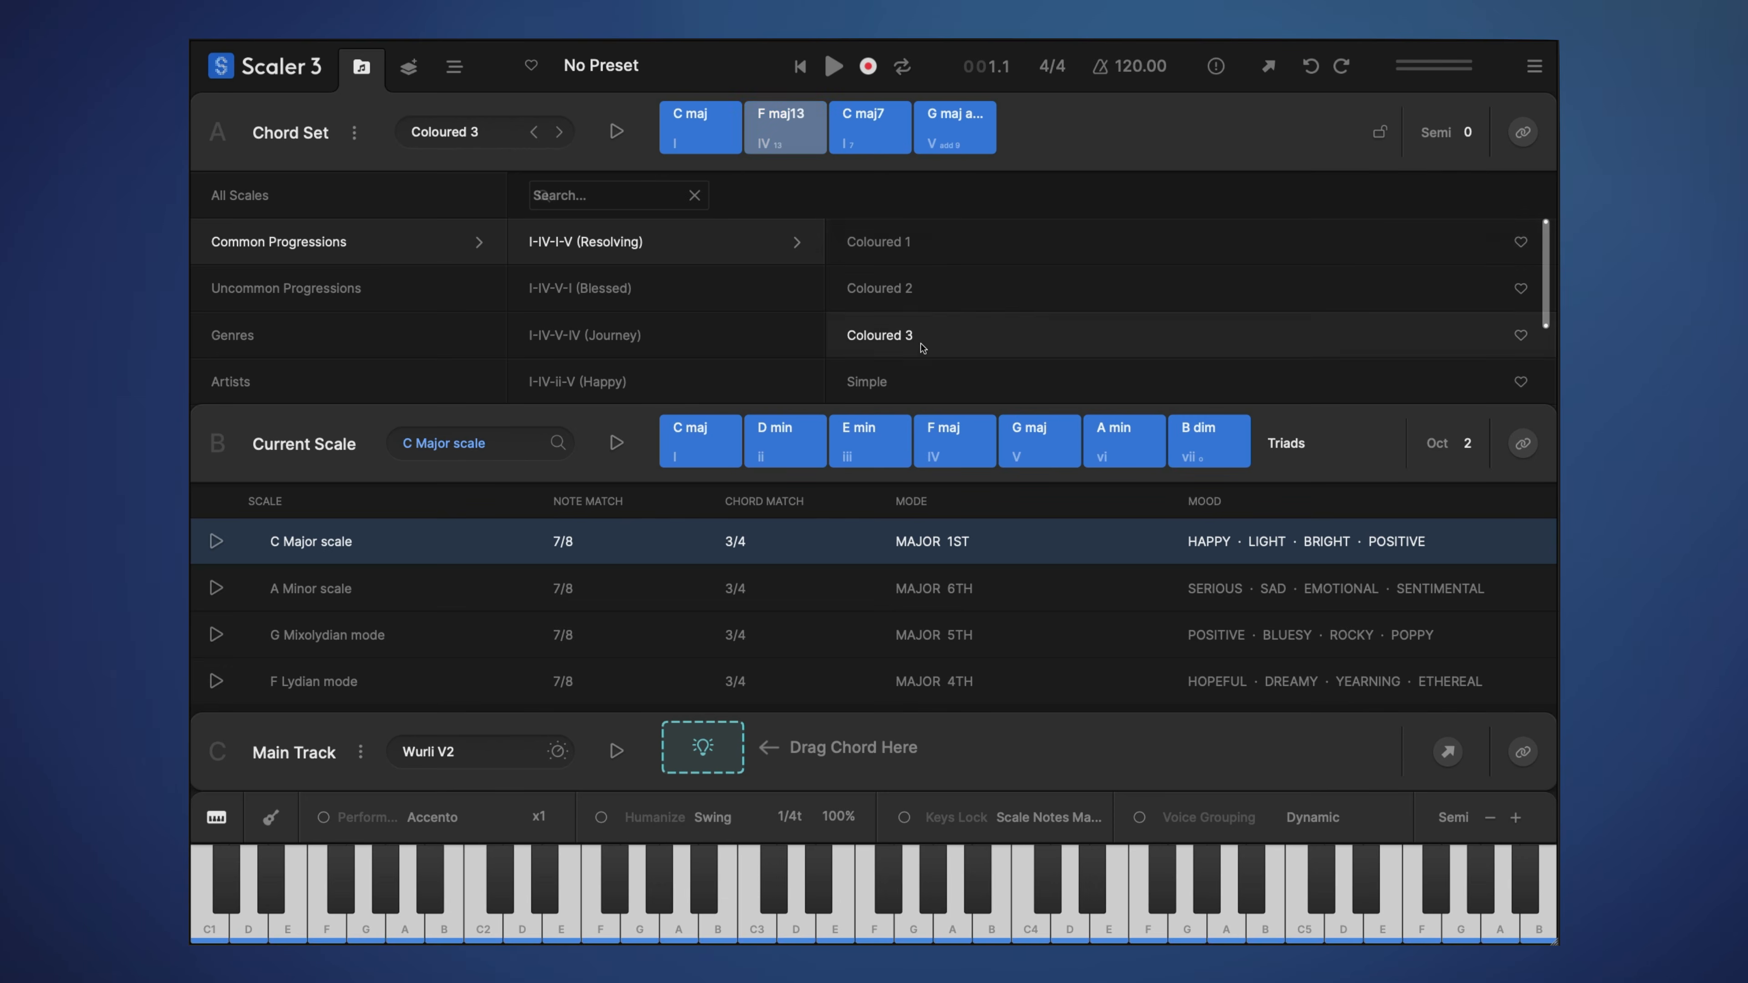
left_click(867, 381)
Audition the four chords of the Simple chord set in order, from C maj to G maj
left_click(700, 127)
left_click(802, 133)
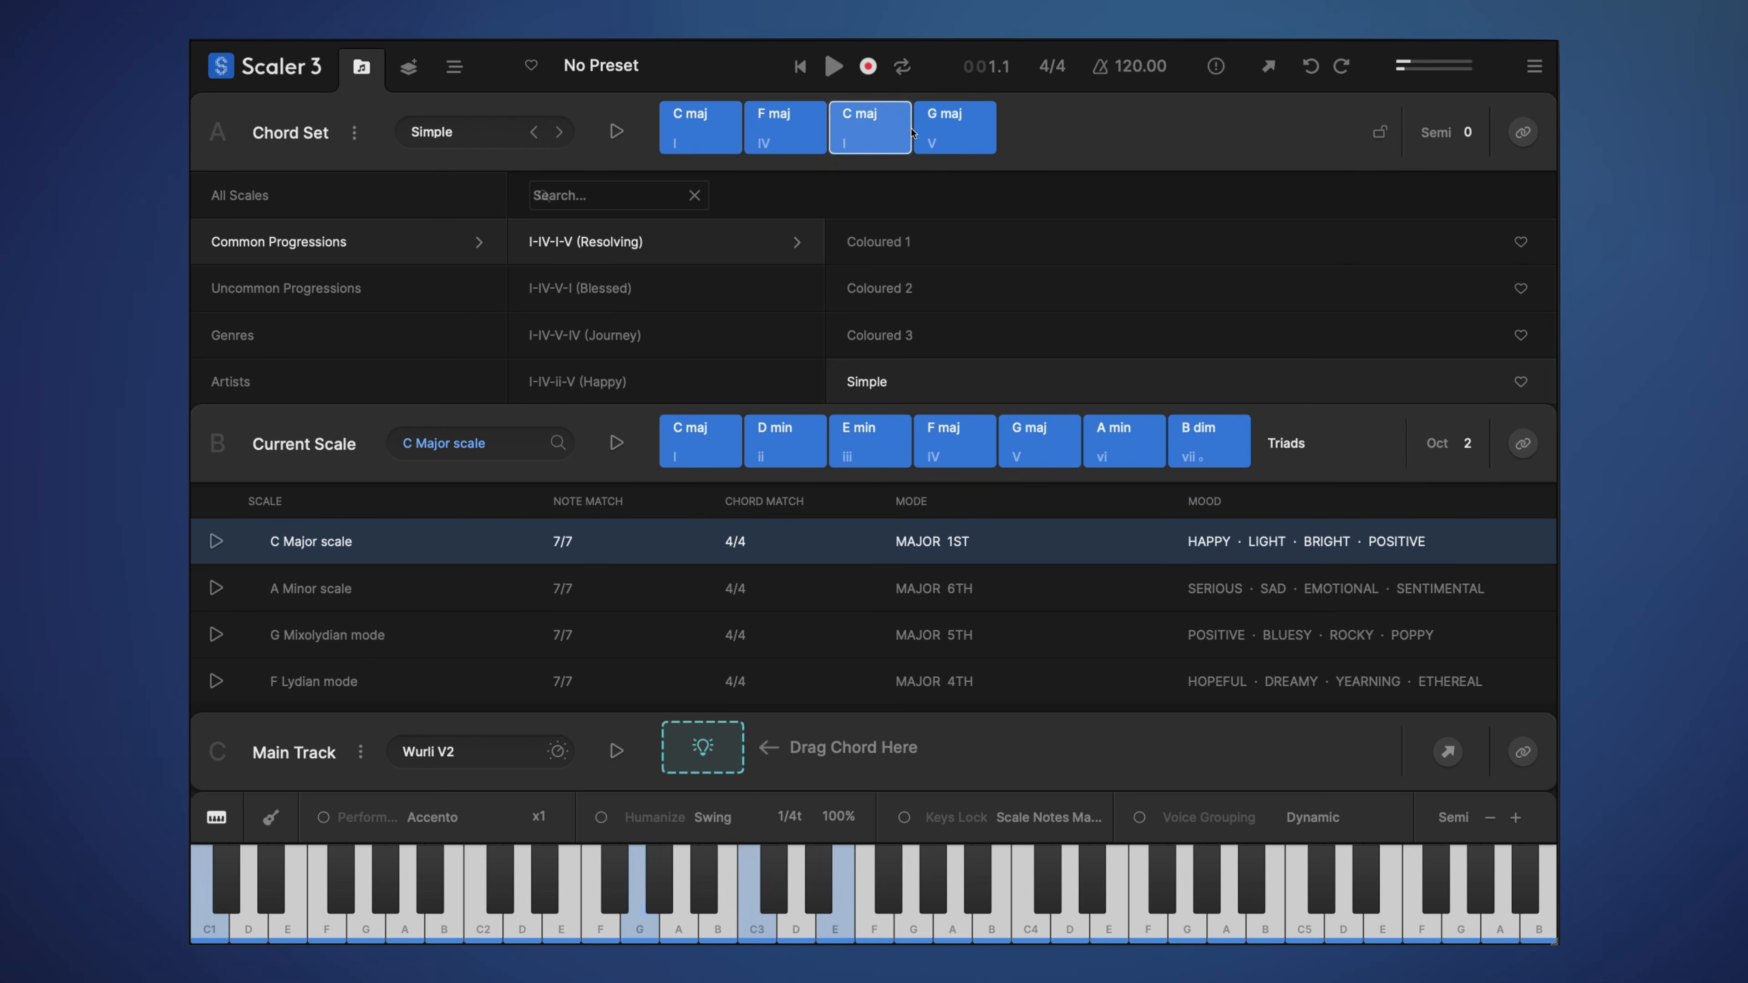
left_click(870, 131)
left_click(955, 131)
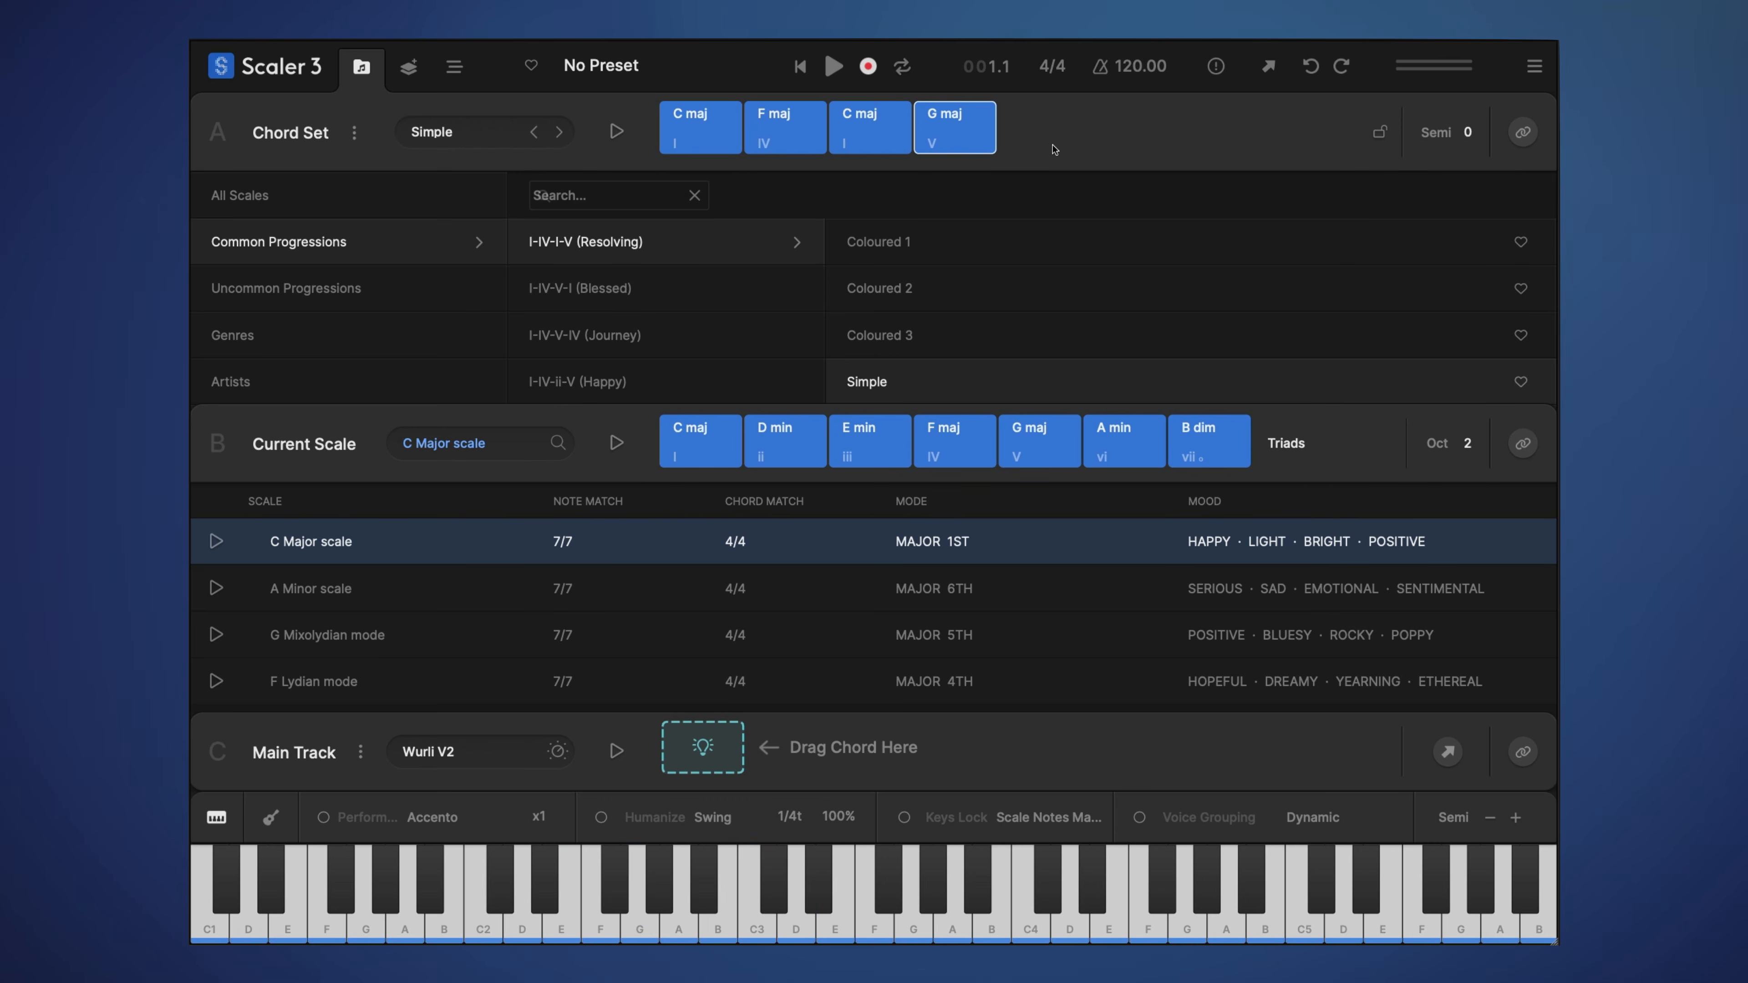
Load the Triads version of the uncommon progression I-#II-#VI-#V and audition its chords
left_click(423, 286)
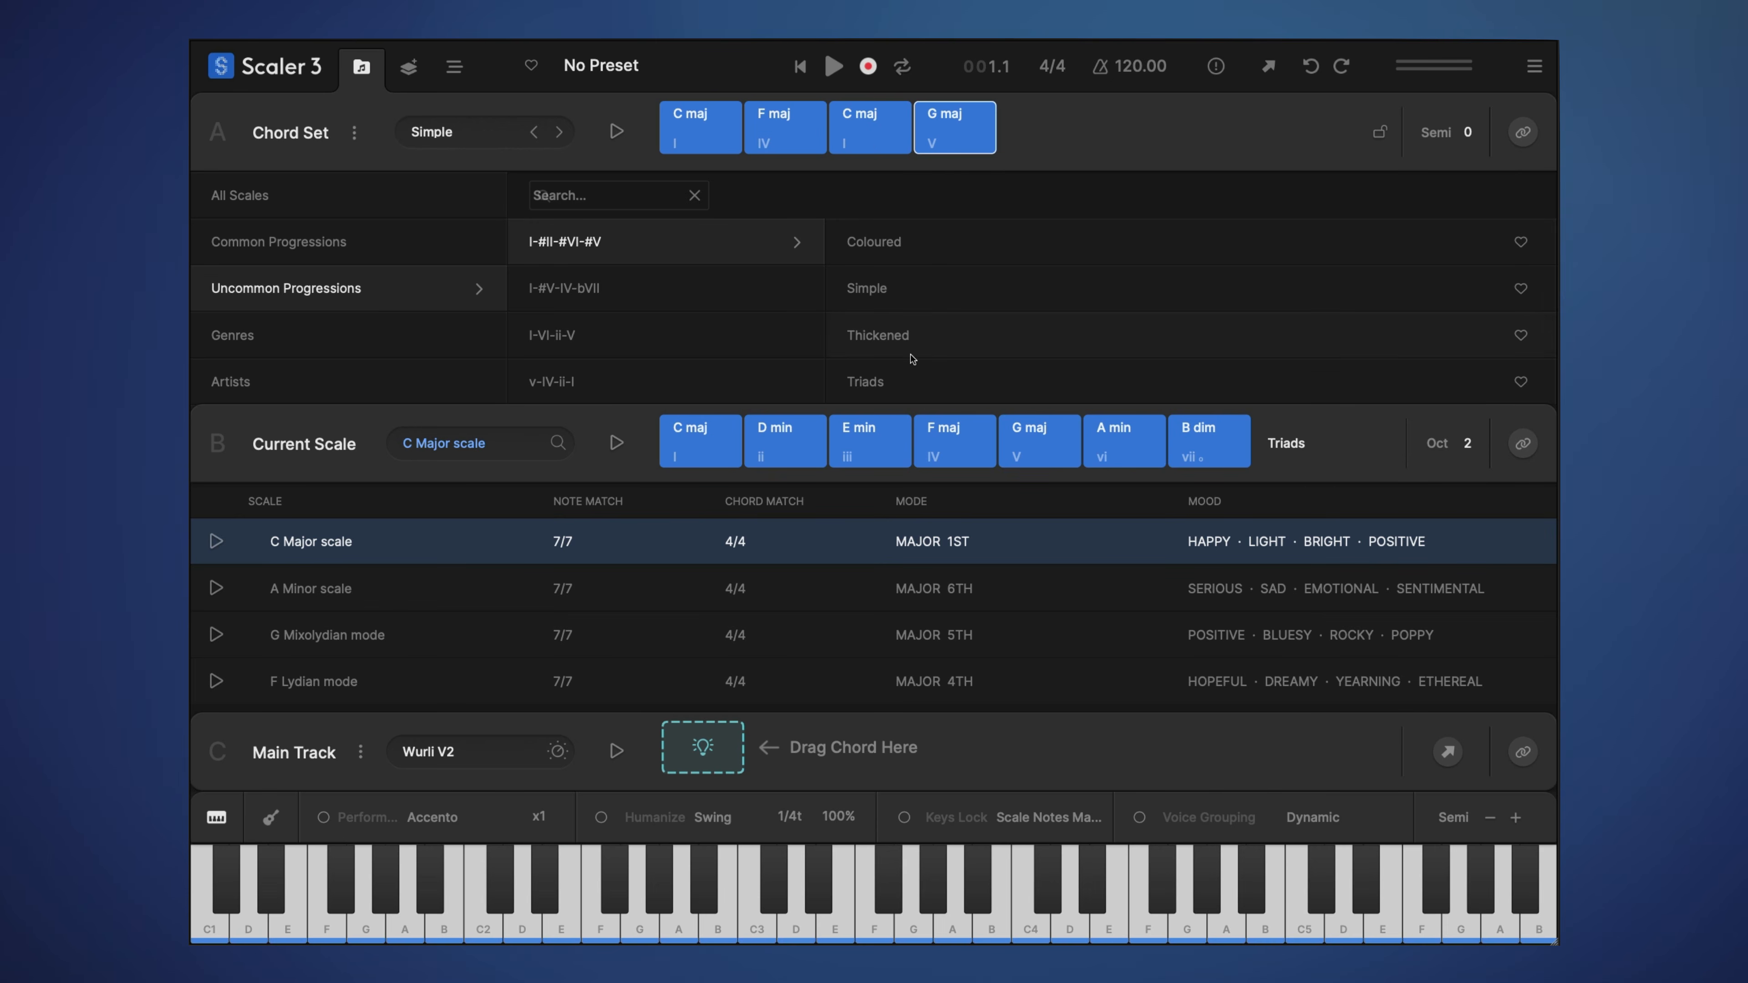
left_click(895, 378)
left_click(788, 133)
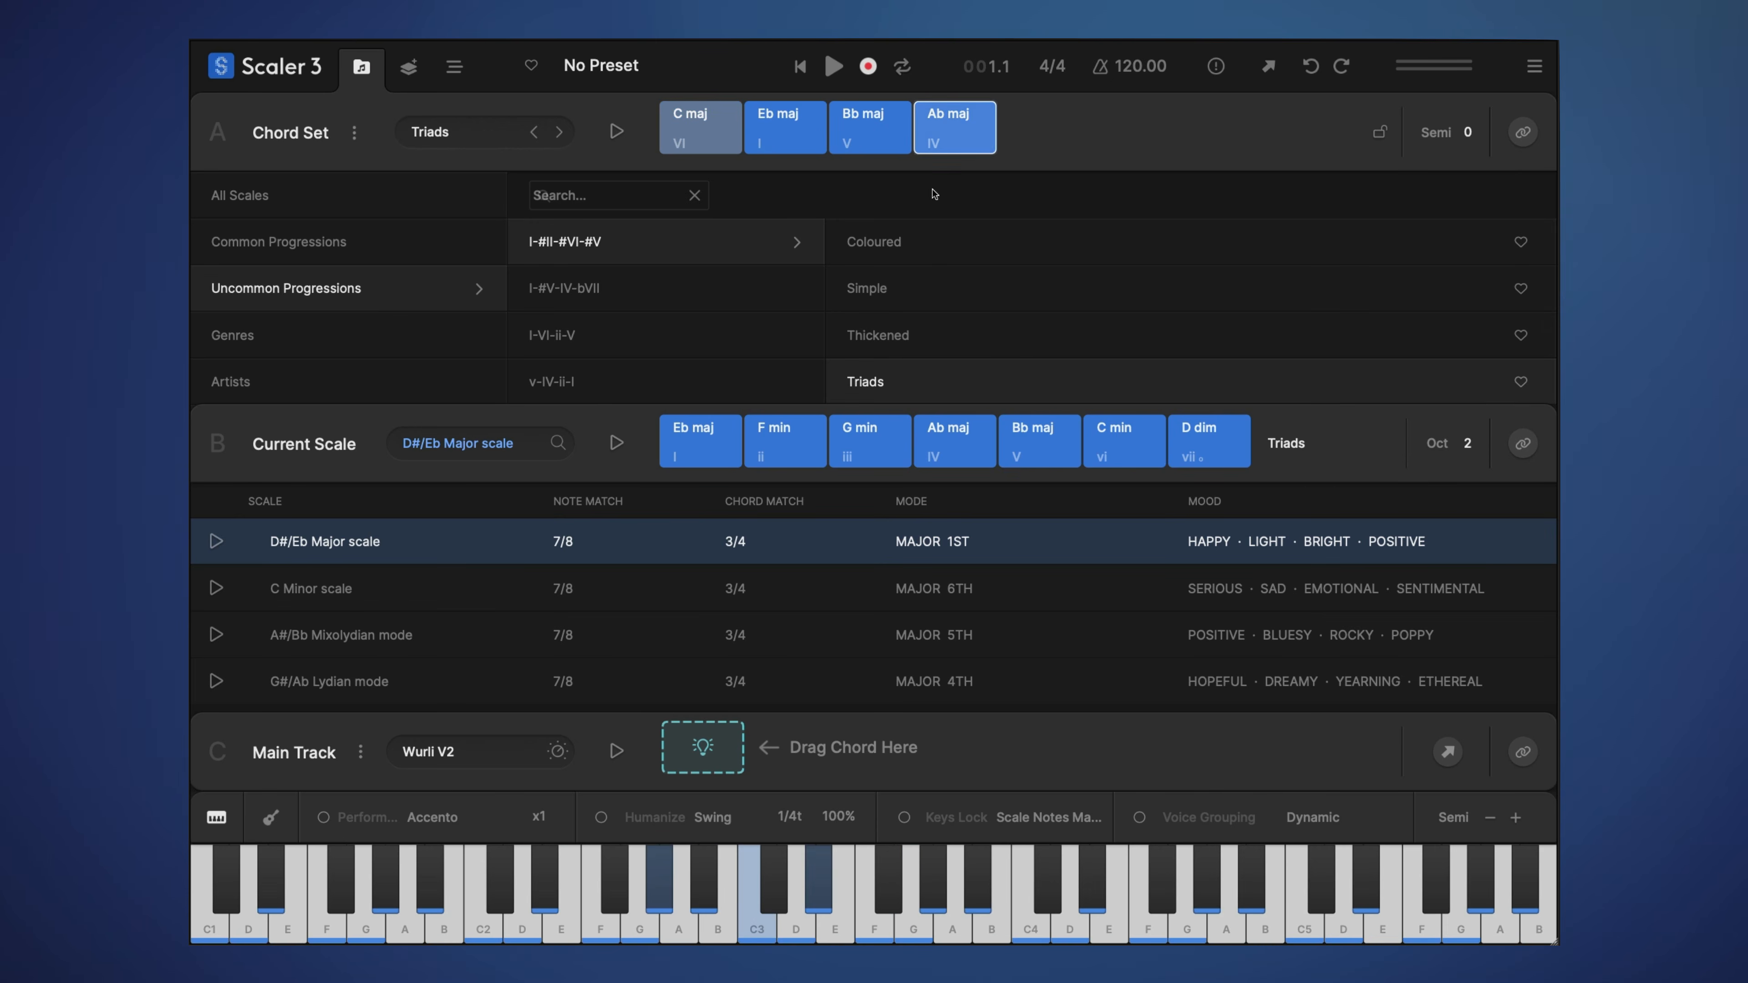
Load the Coloured version of the I-#II-#VI-#V progression and audition its four chords in order
left_click(925, 240)
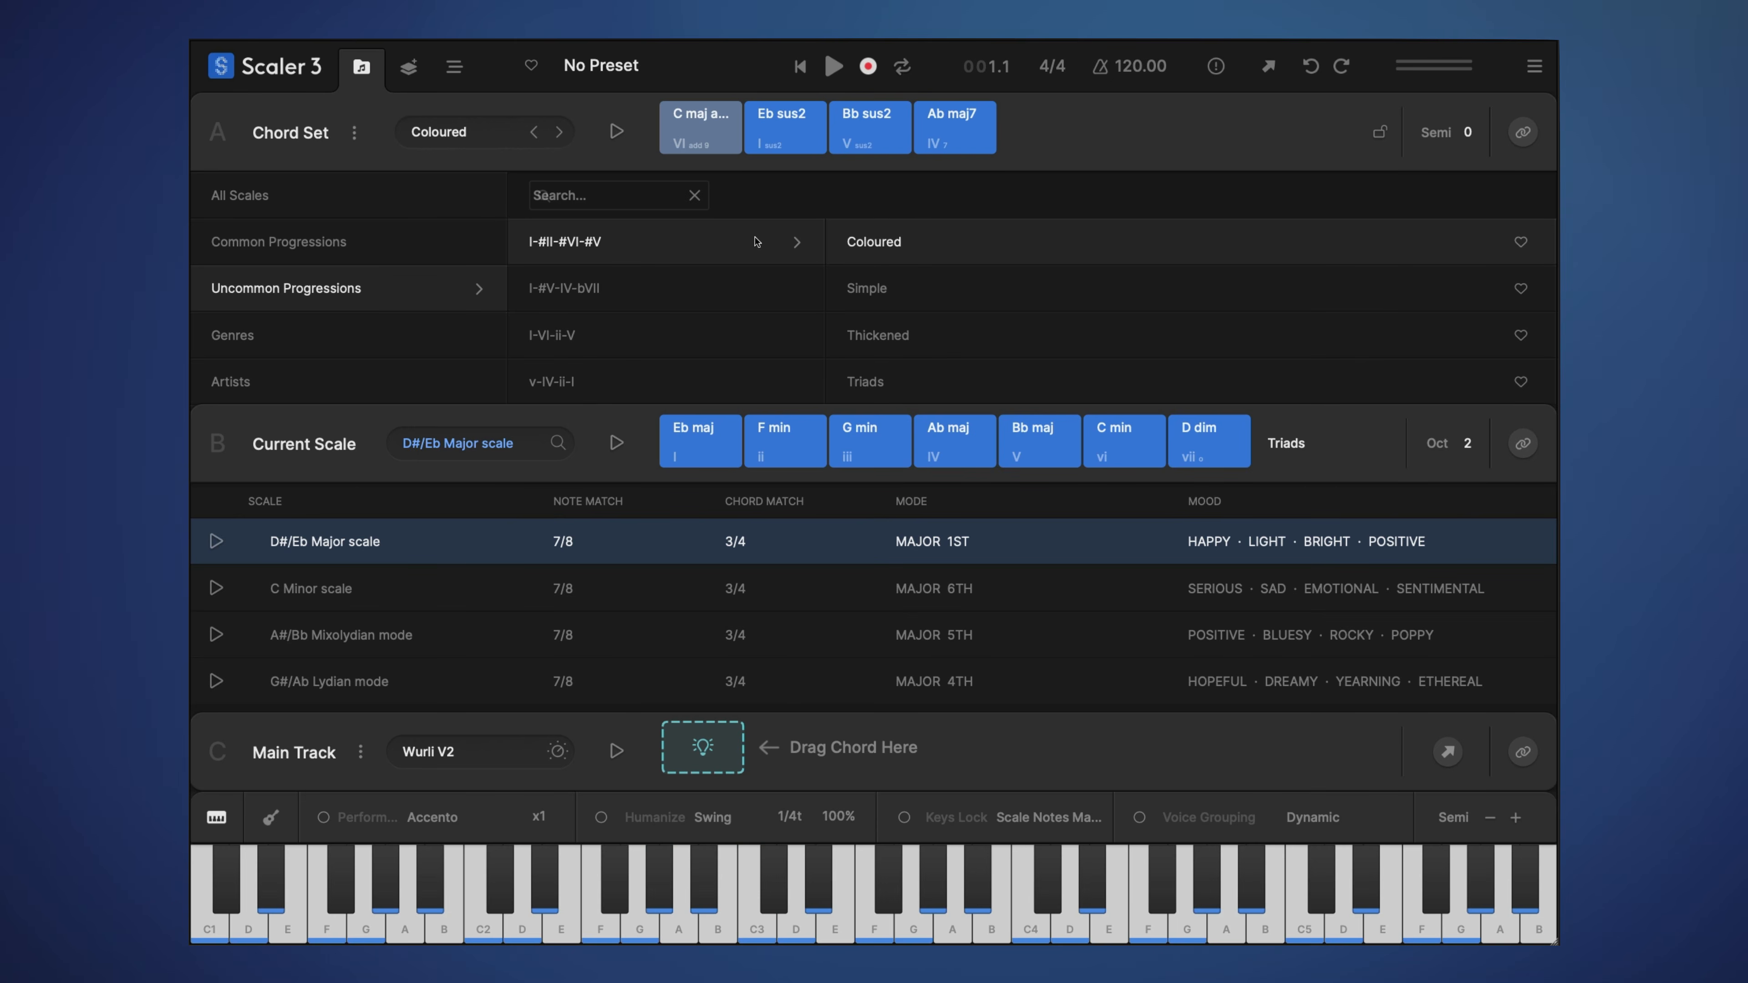
left_click(689, 138)
left_click(782, 130)
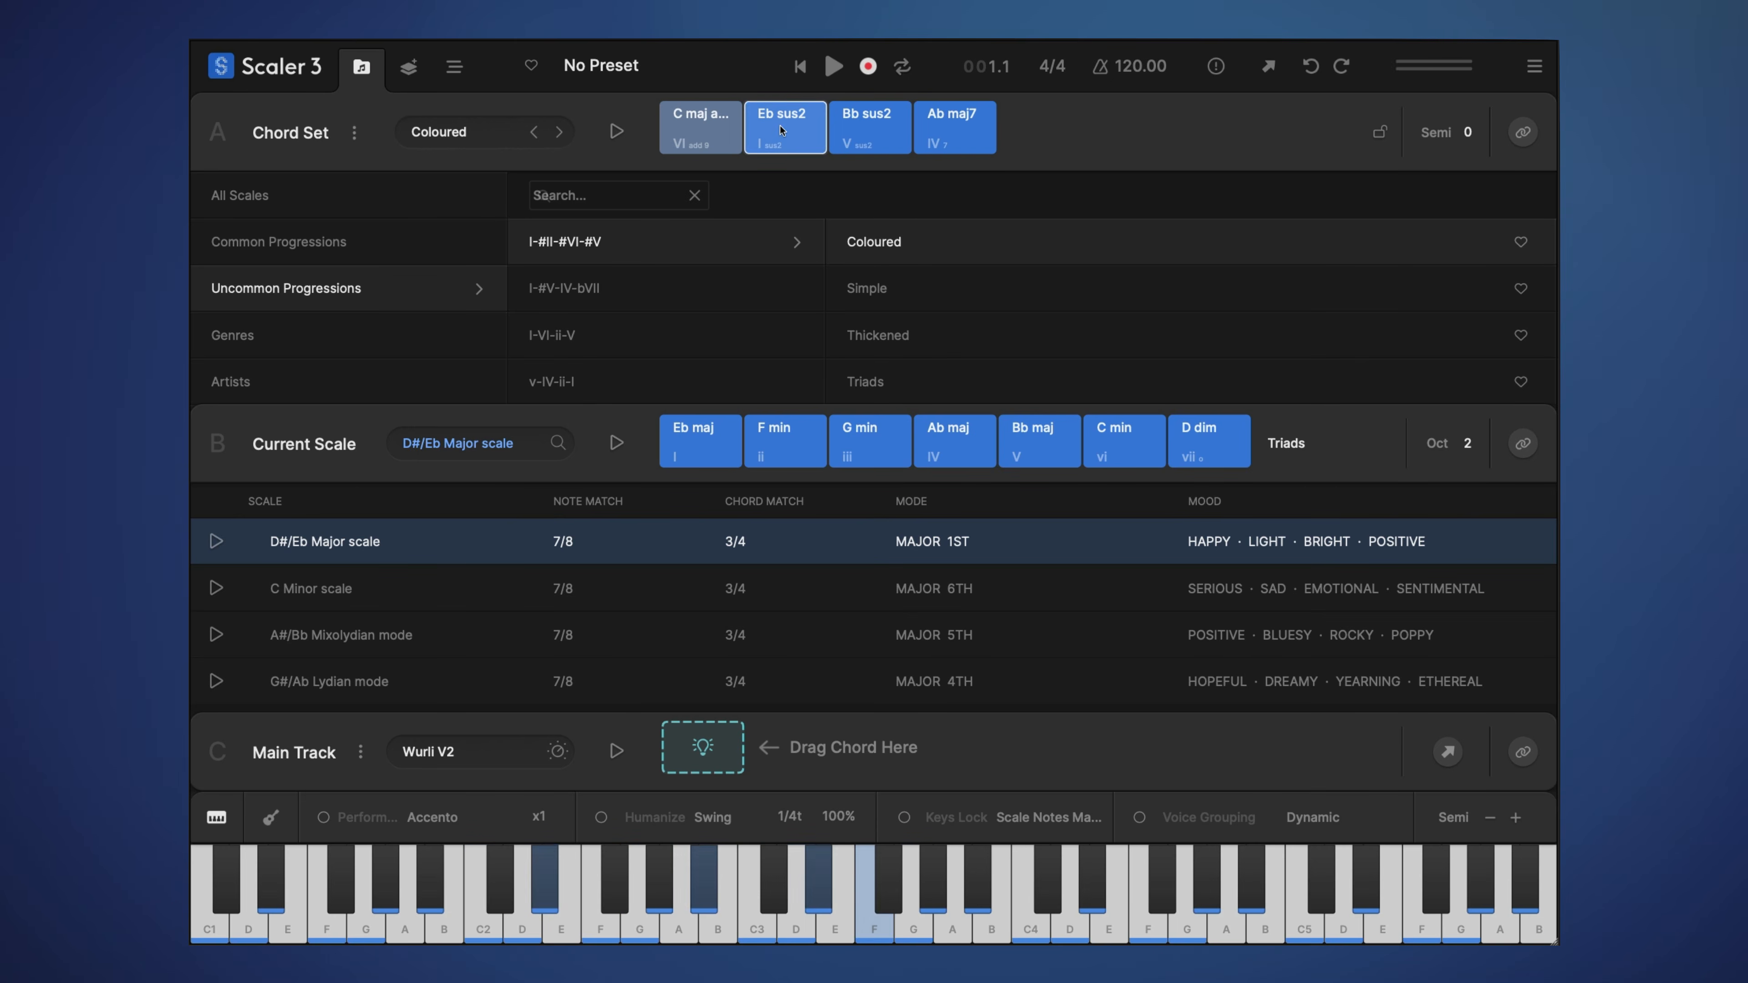
left_click(847, 132)
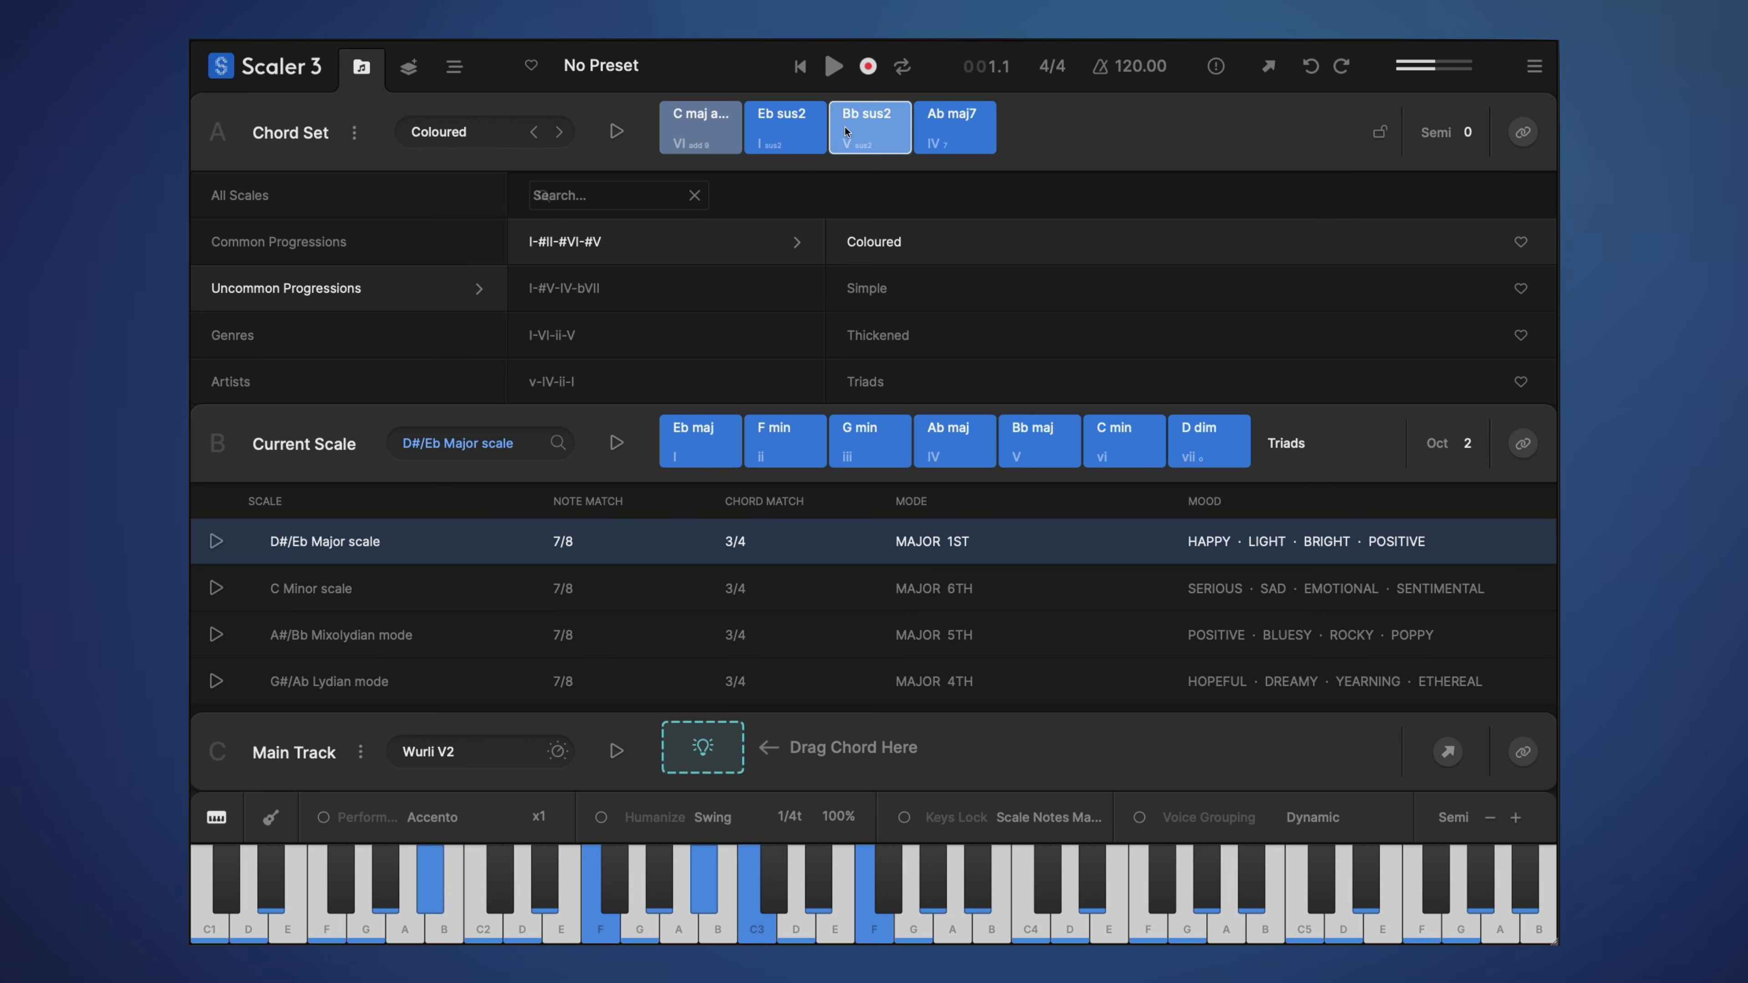
left_click(986, 141)
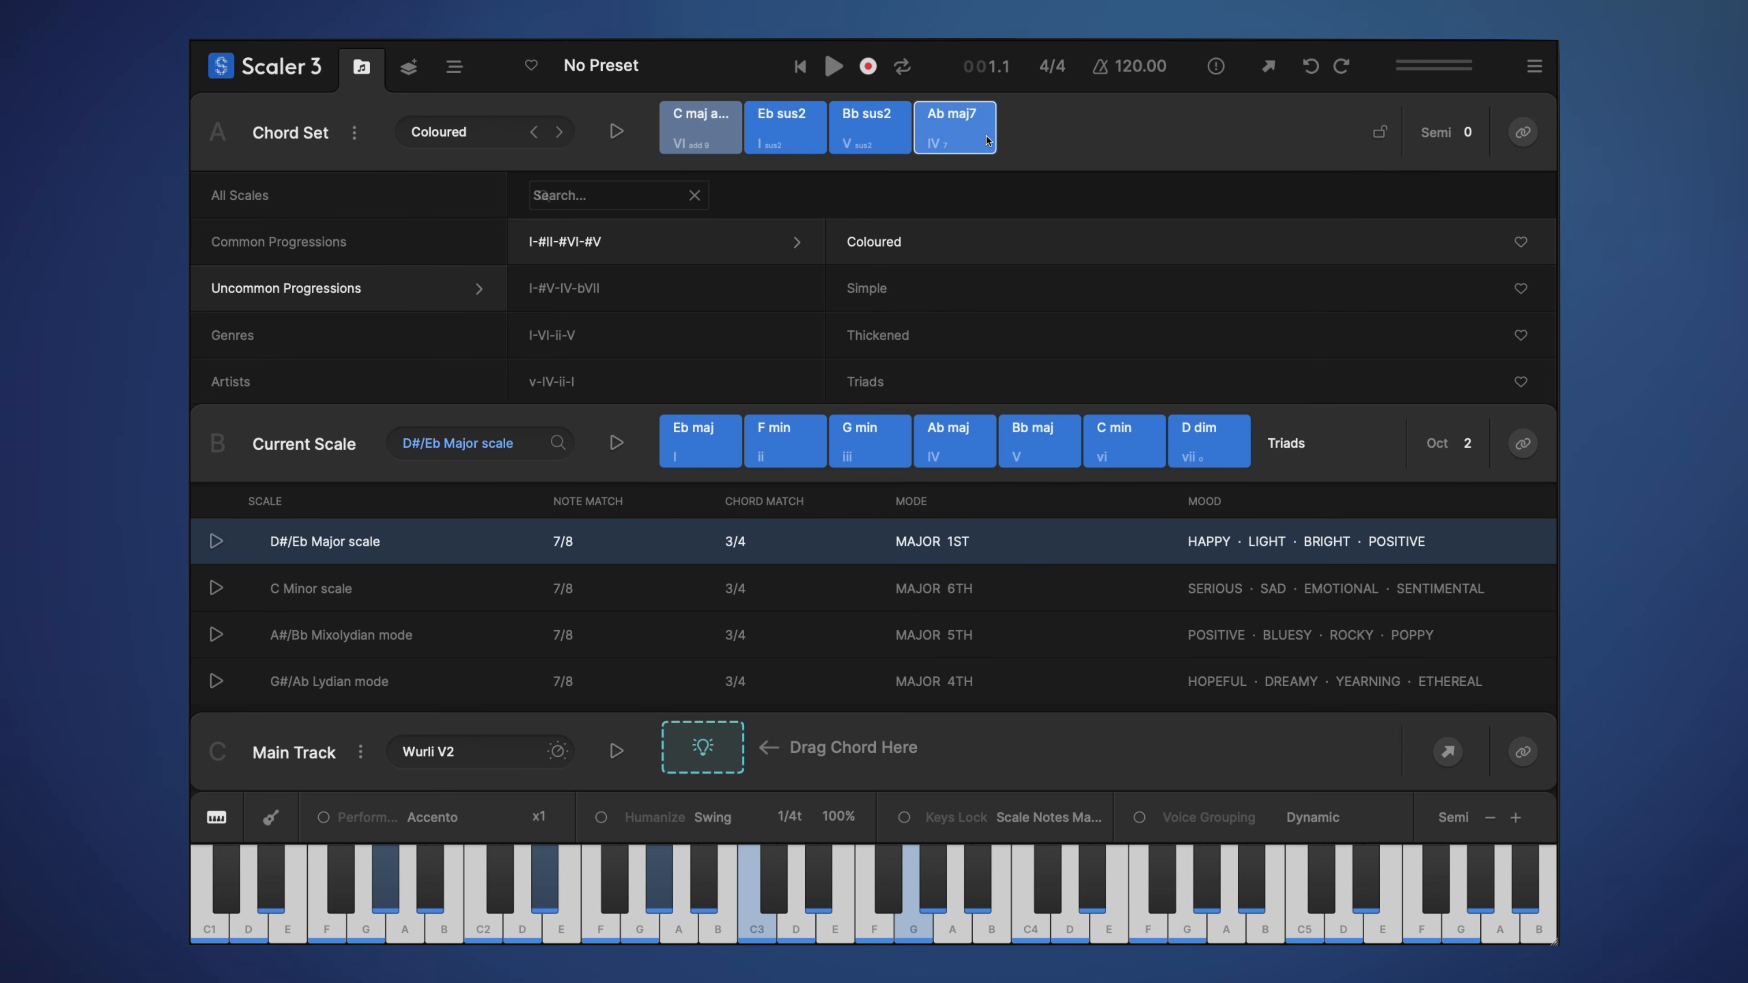
Audition the Coloured set's C maj add 9 chord in alternation with Bb sus2 and Ab maj7
left_click(694, 141)
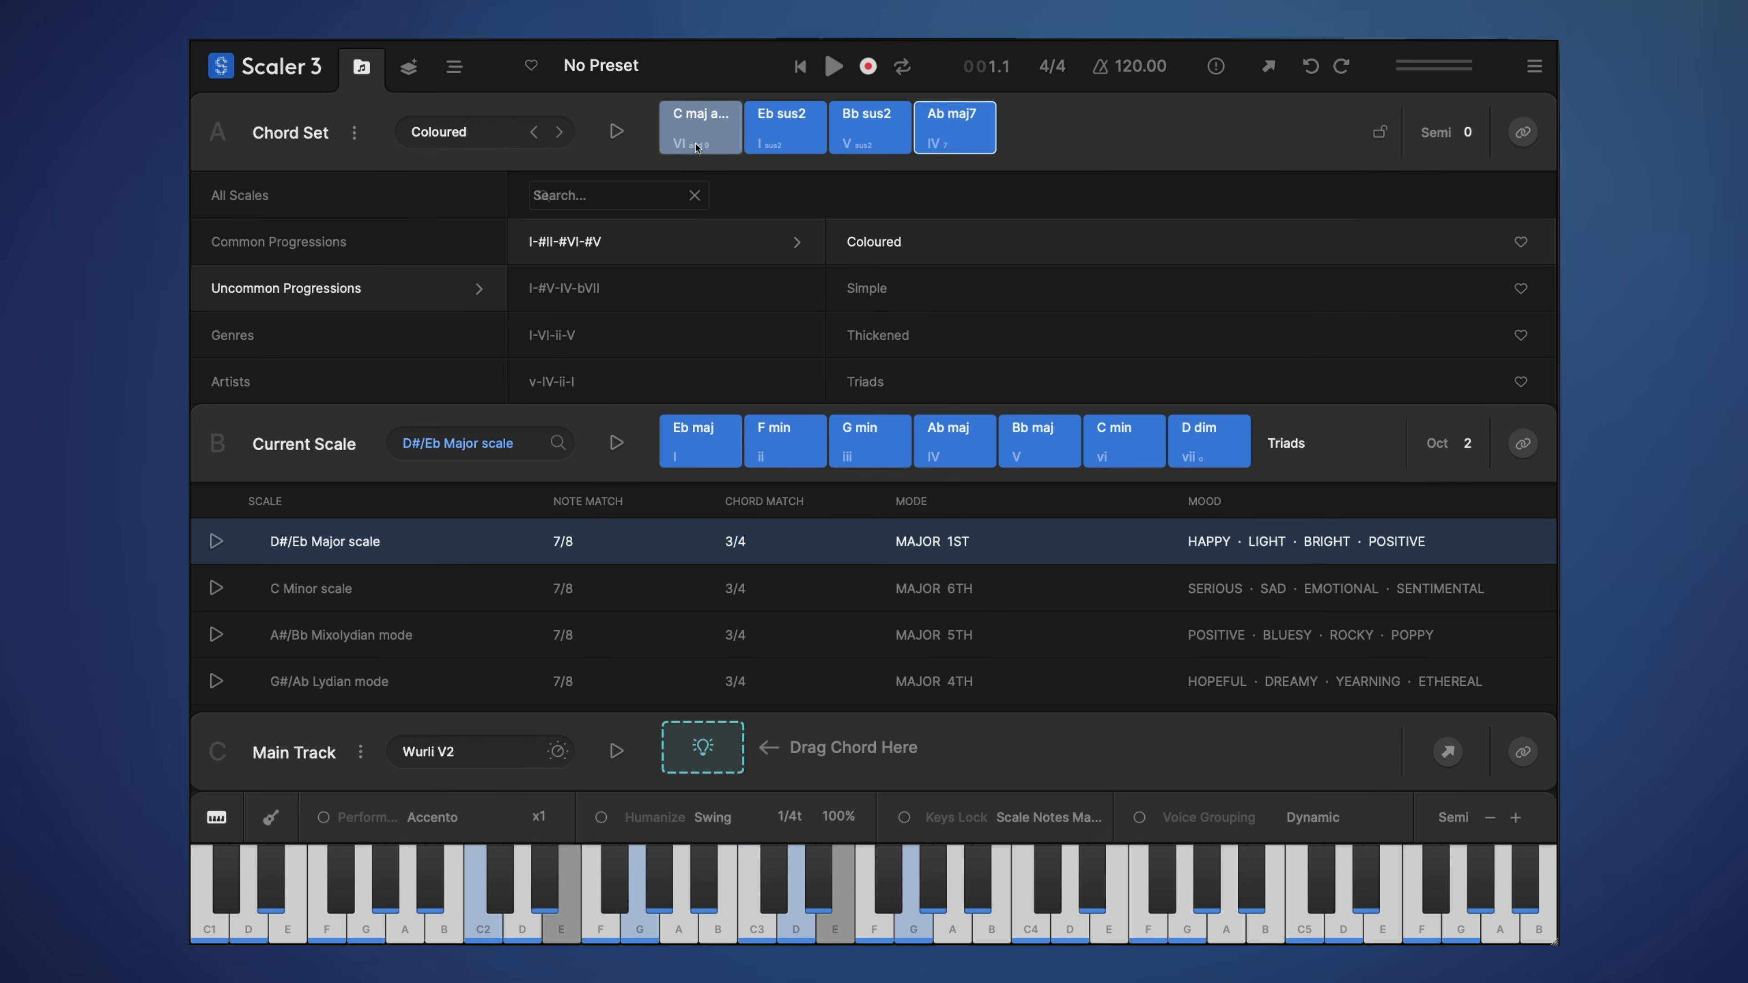
left_click(865, 147)
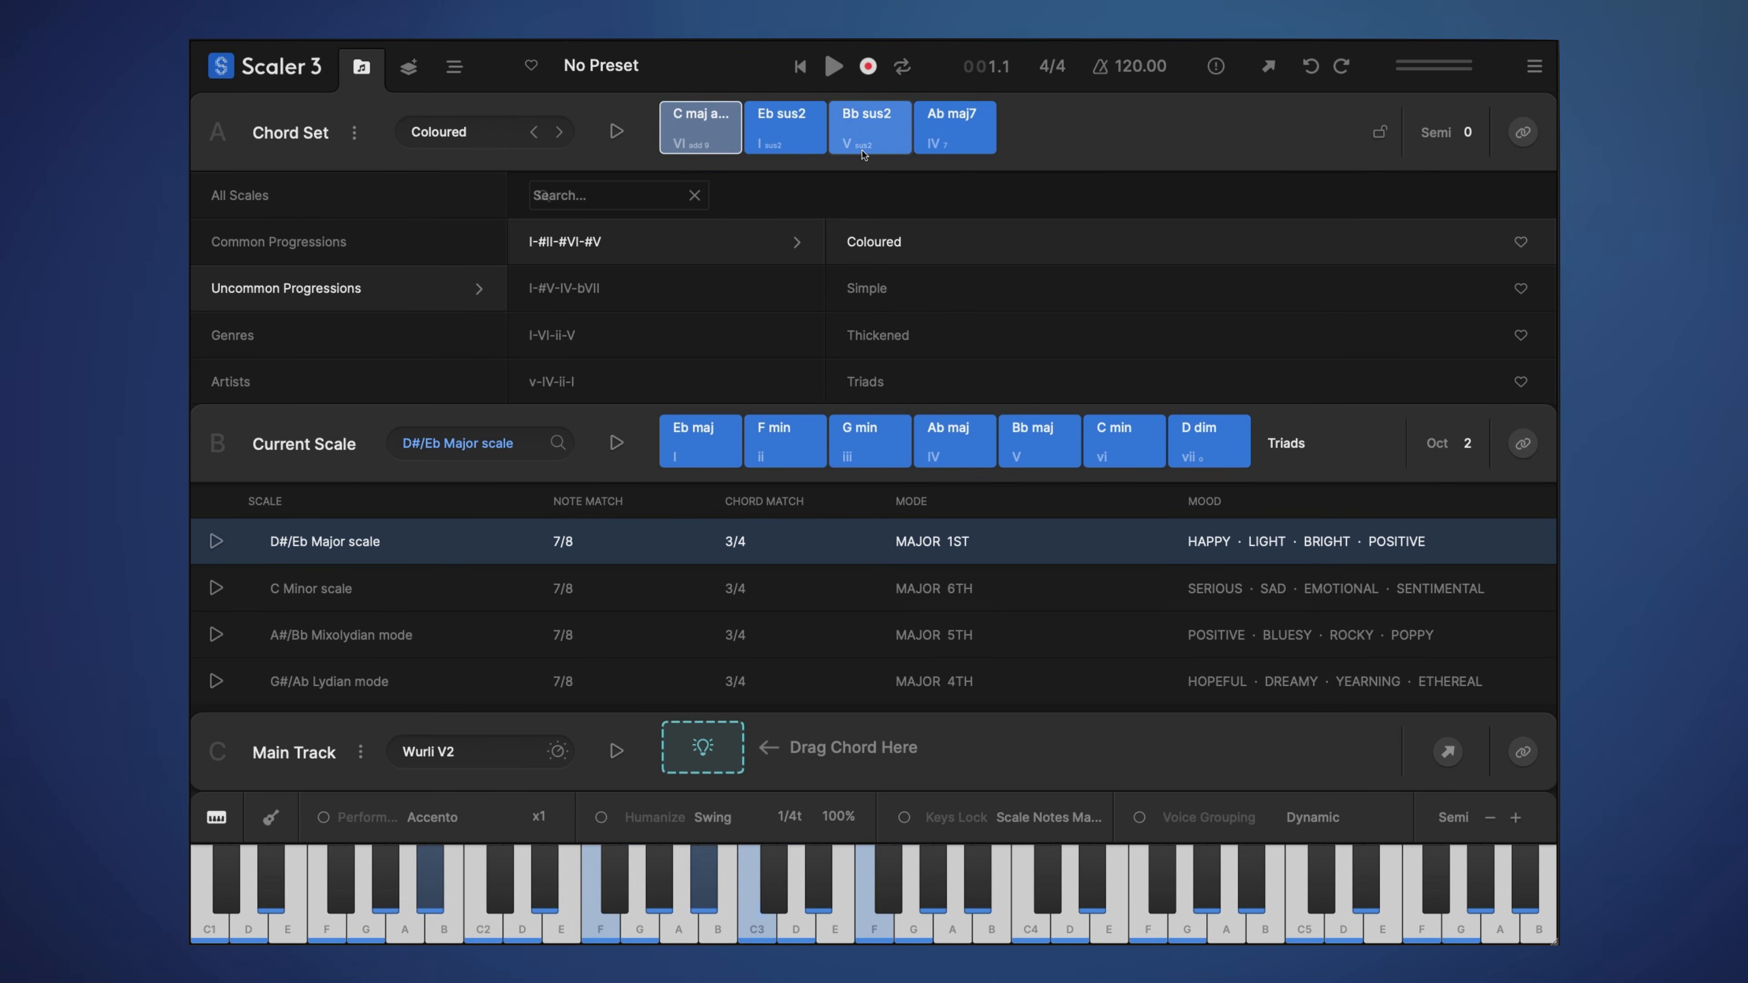
left_click(706, 136)
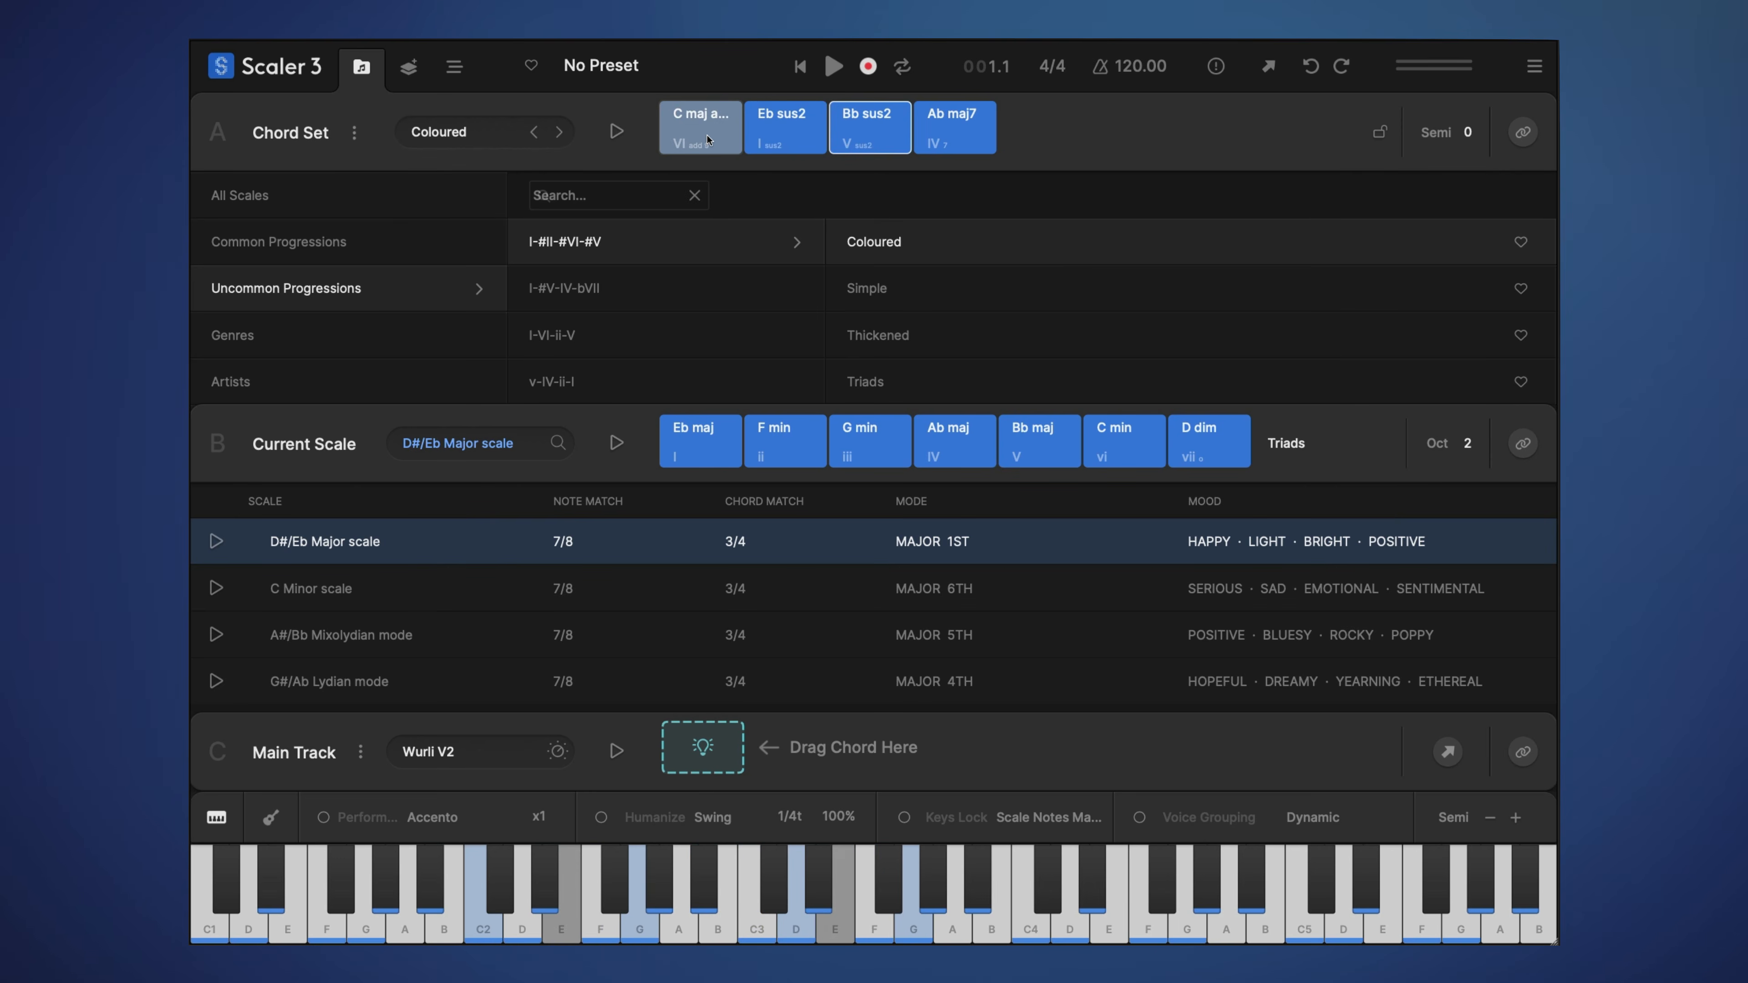
left_click(980, 138)
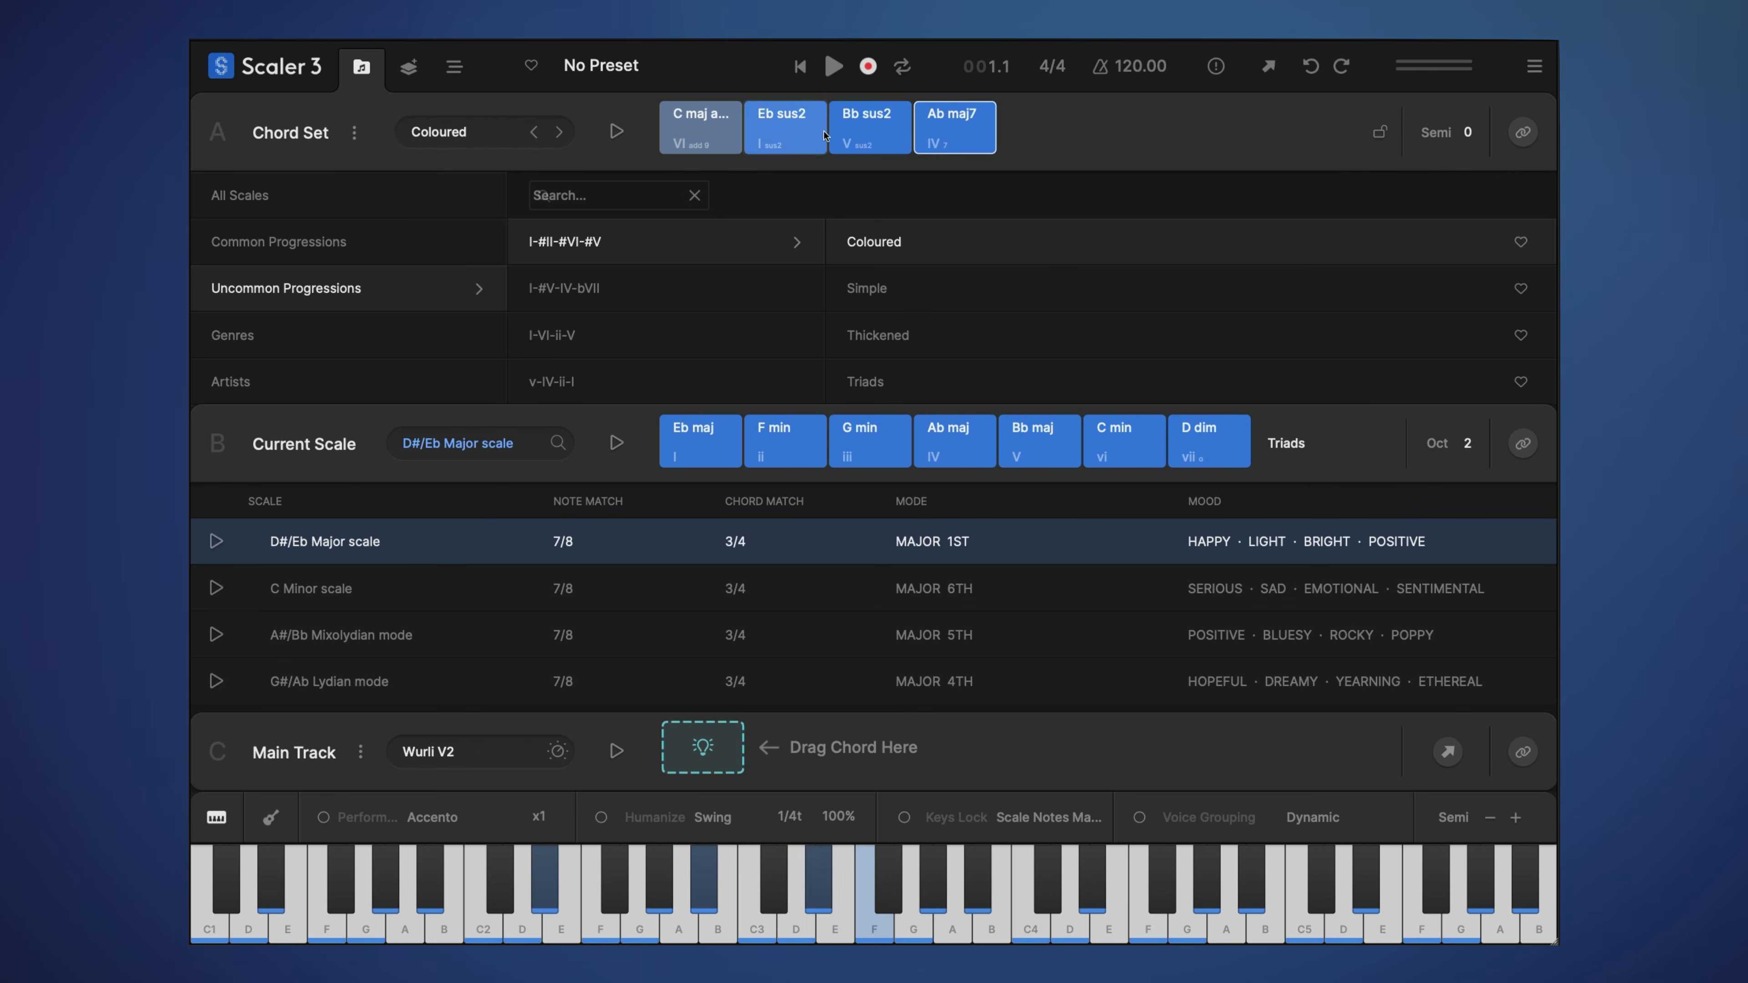
Add the C maj add 9 and Bb sus2 chords to the main track and transpose them down one semitone
left_click_drag(702, 134, 709, 744)
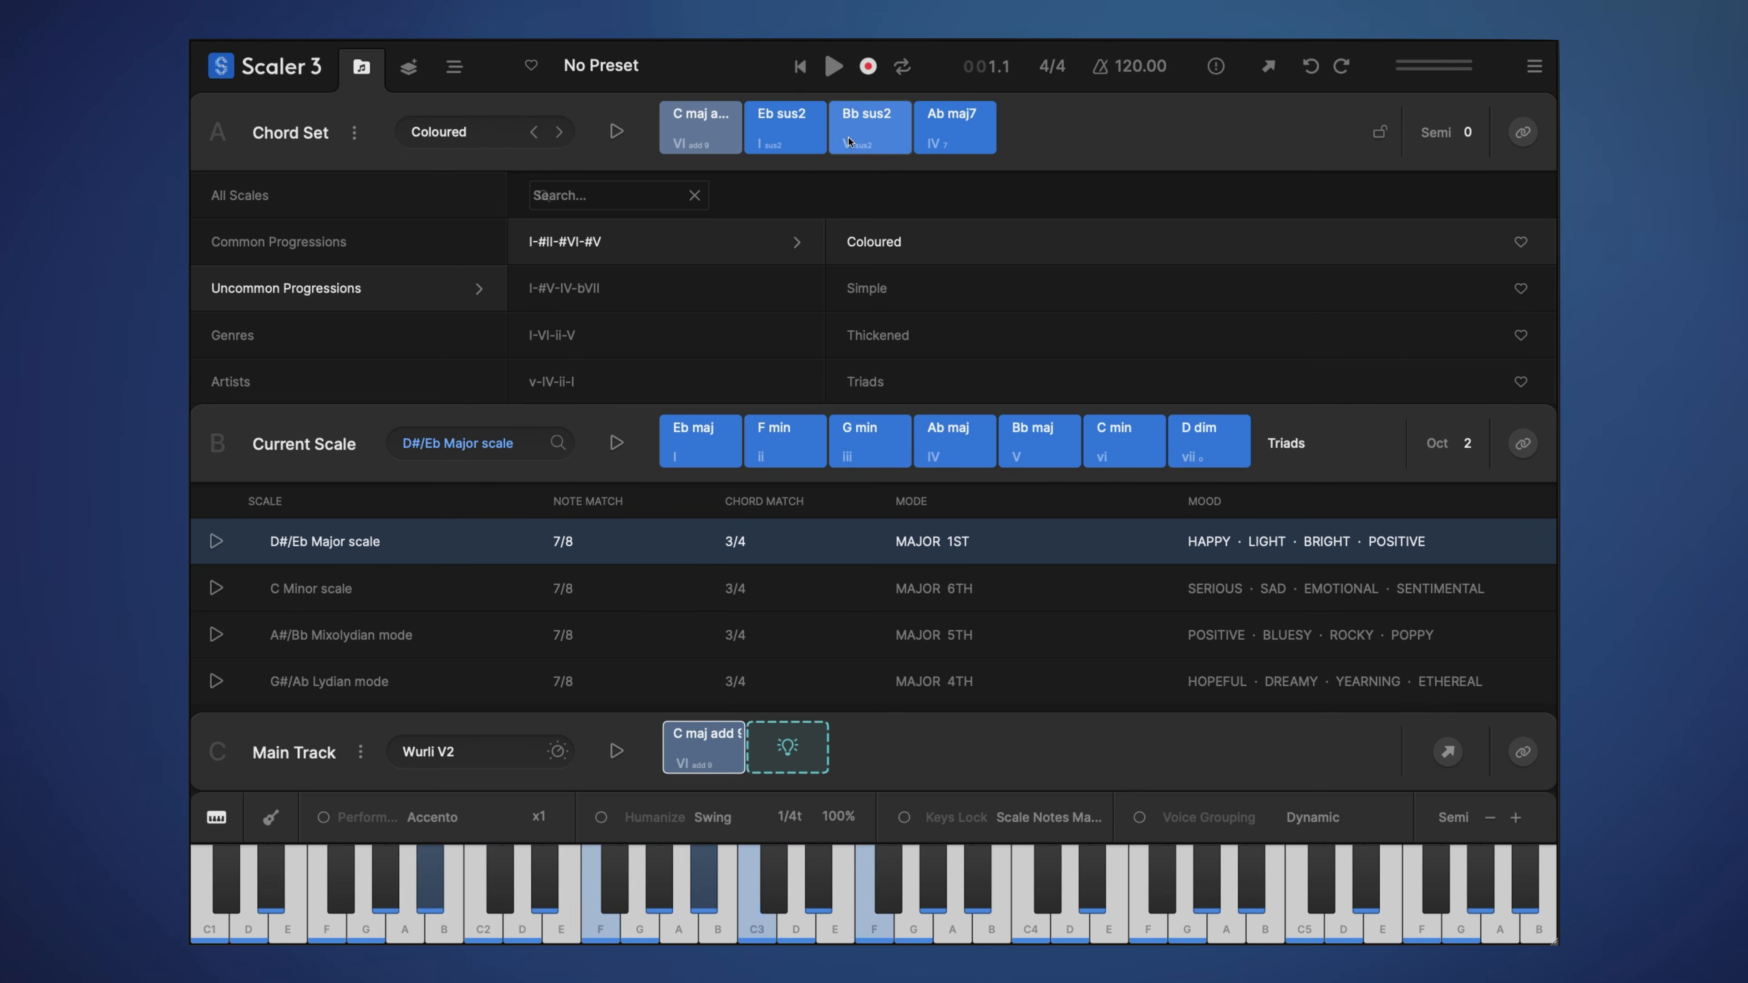
left_click_drag(868, 134, 792, 747)
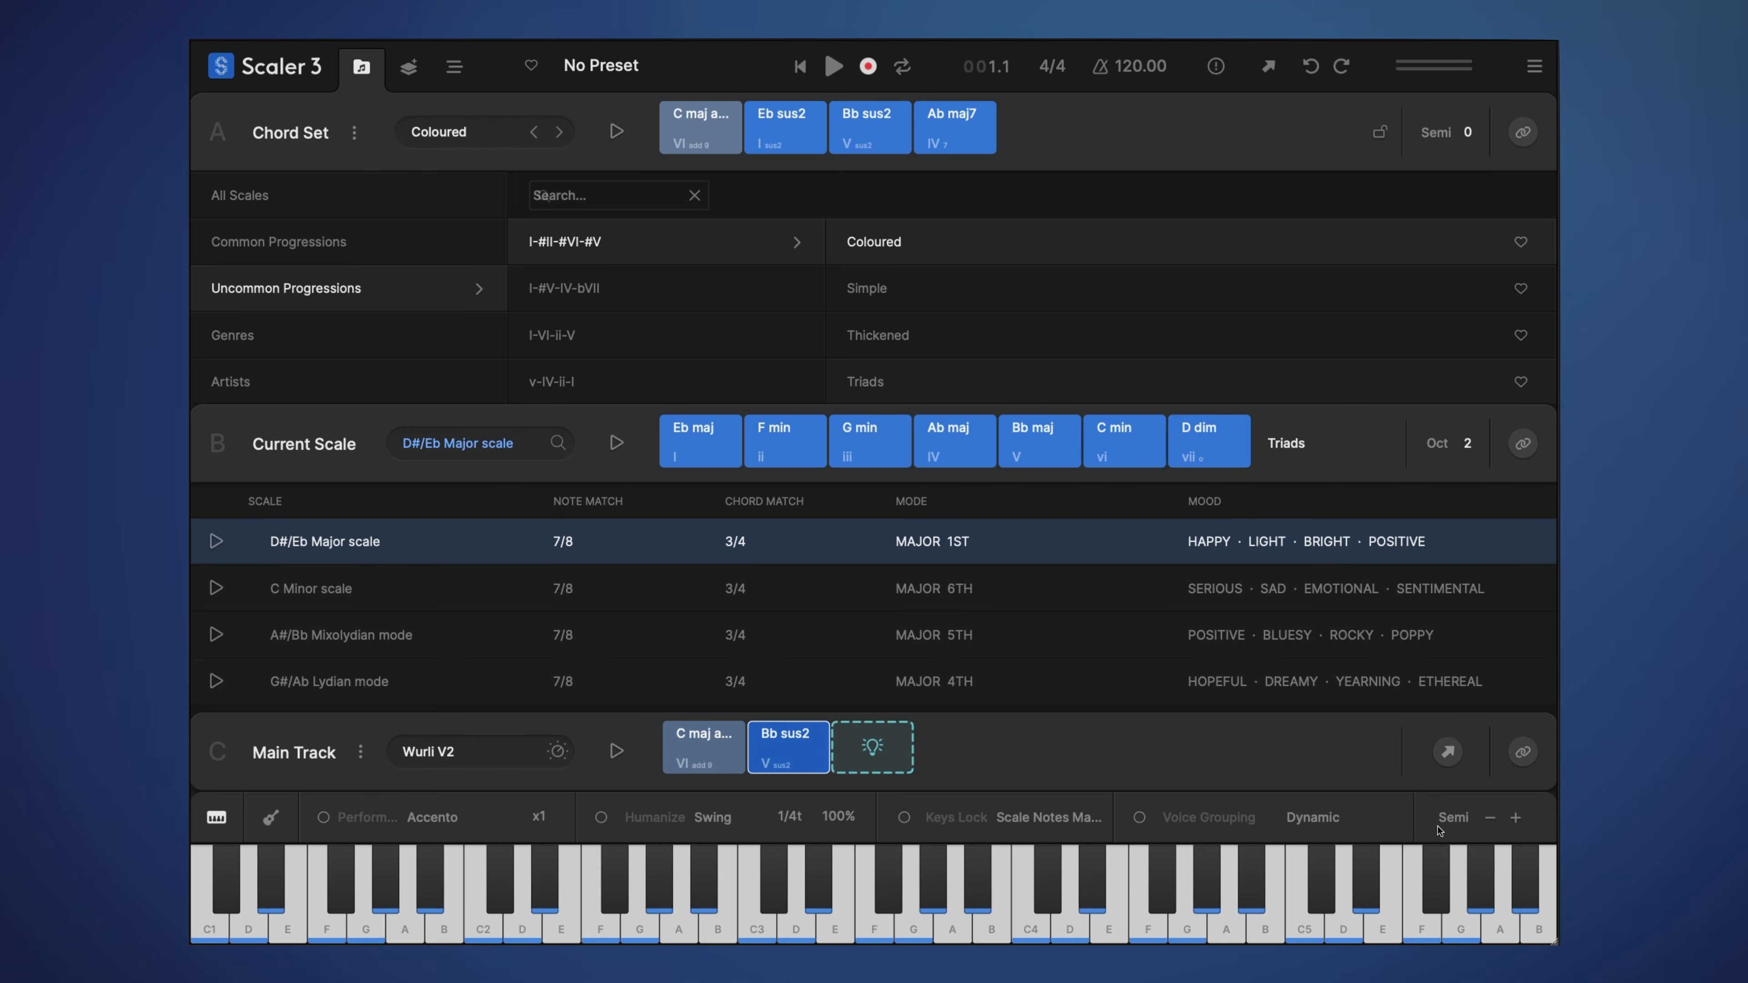
left_click(1490, 819)
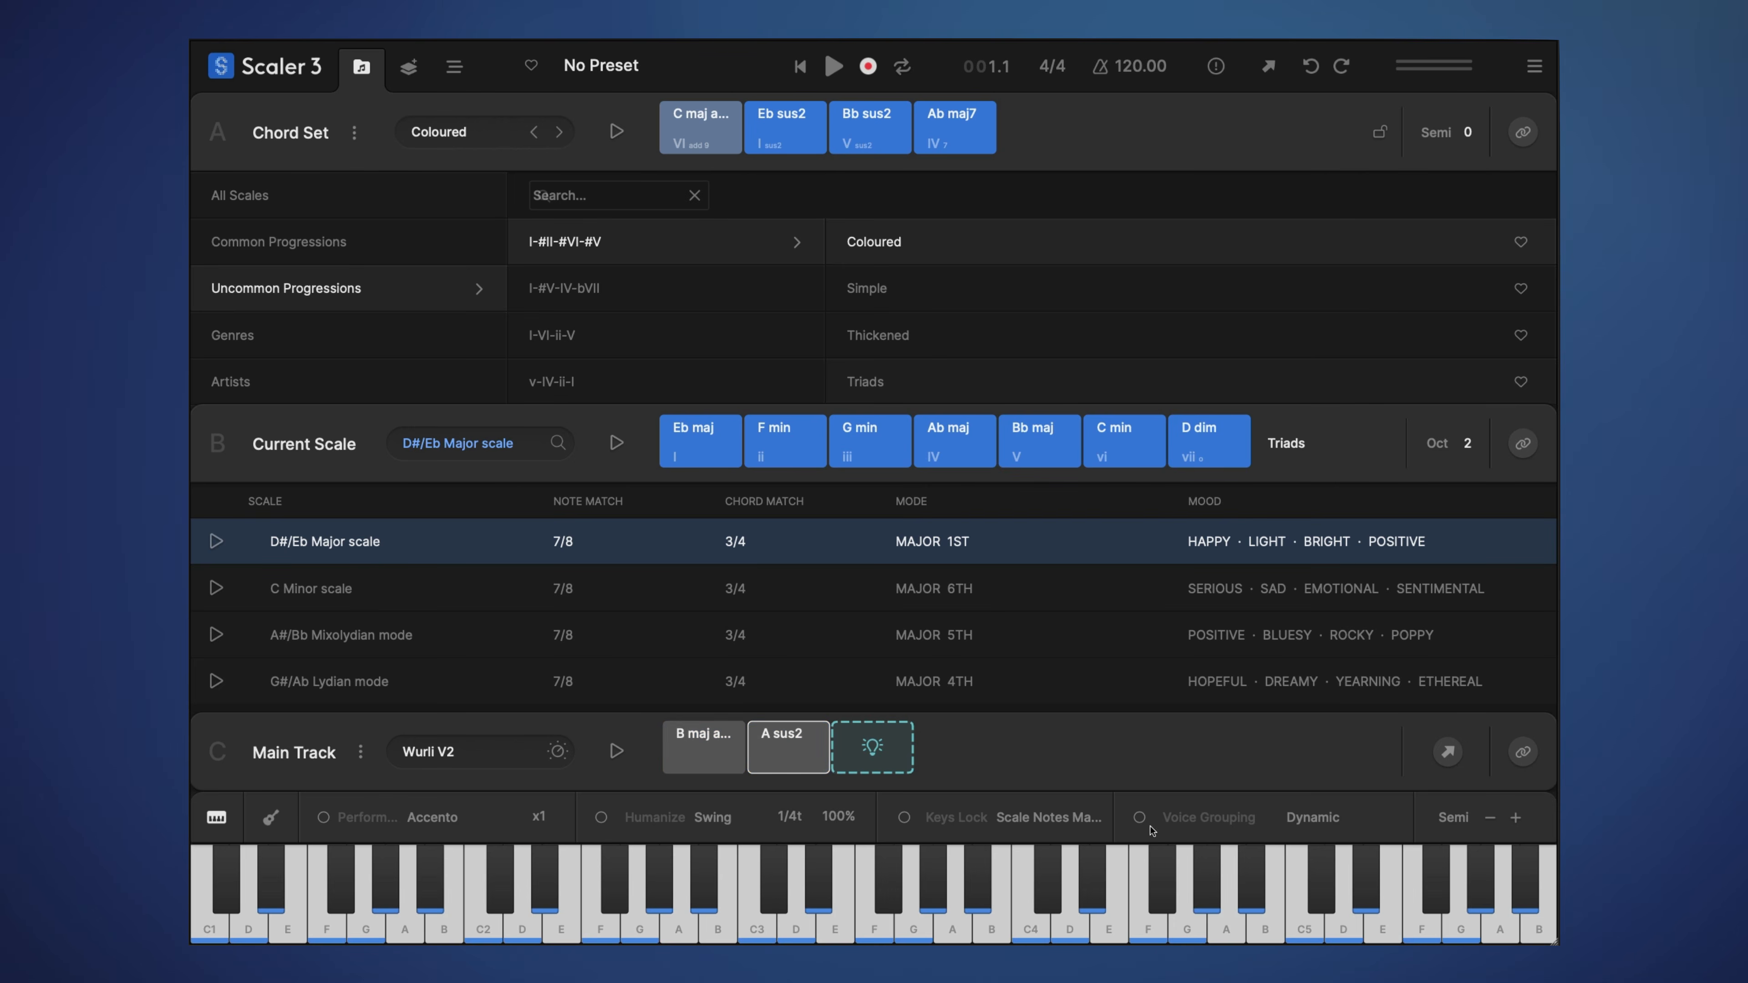
Audition the main track's B maj add 9 and A sus2 chords and compare them with the current scale's Eb maj
left_click(731, 757)
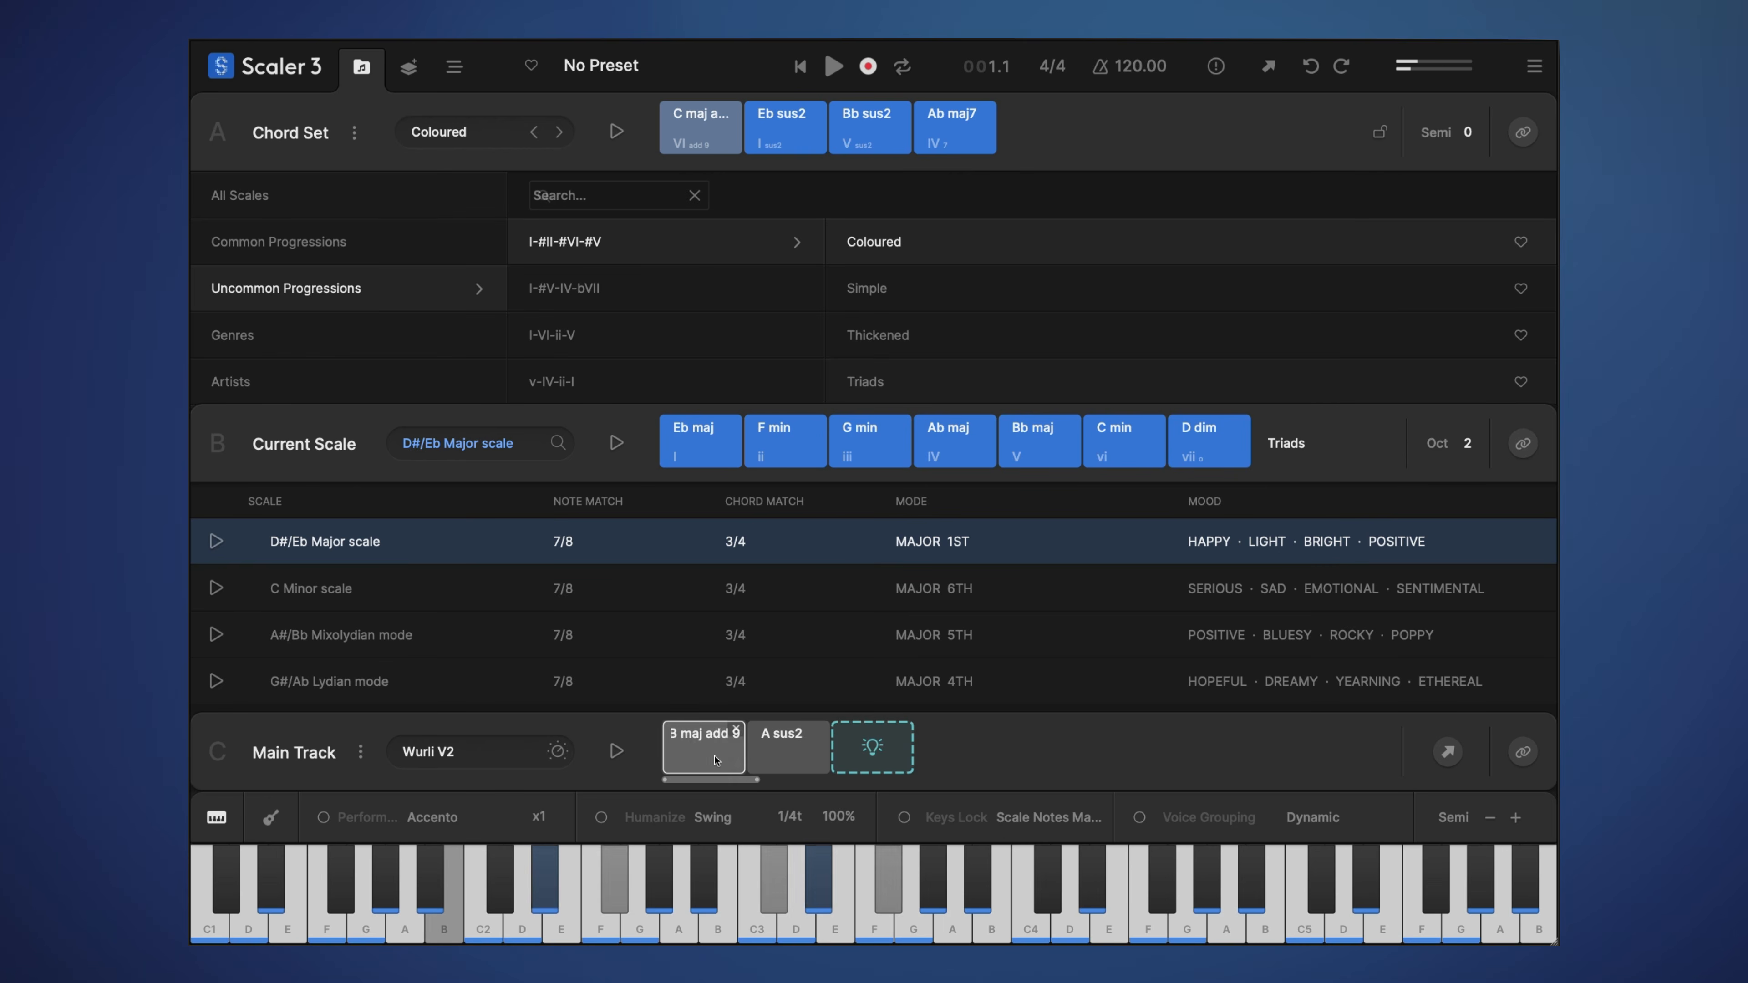
left_click(812, 754)
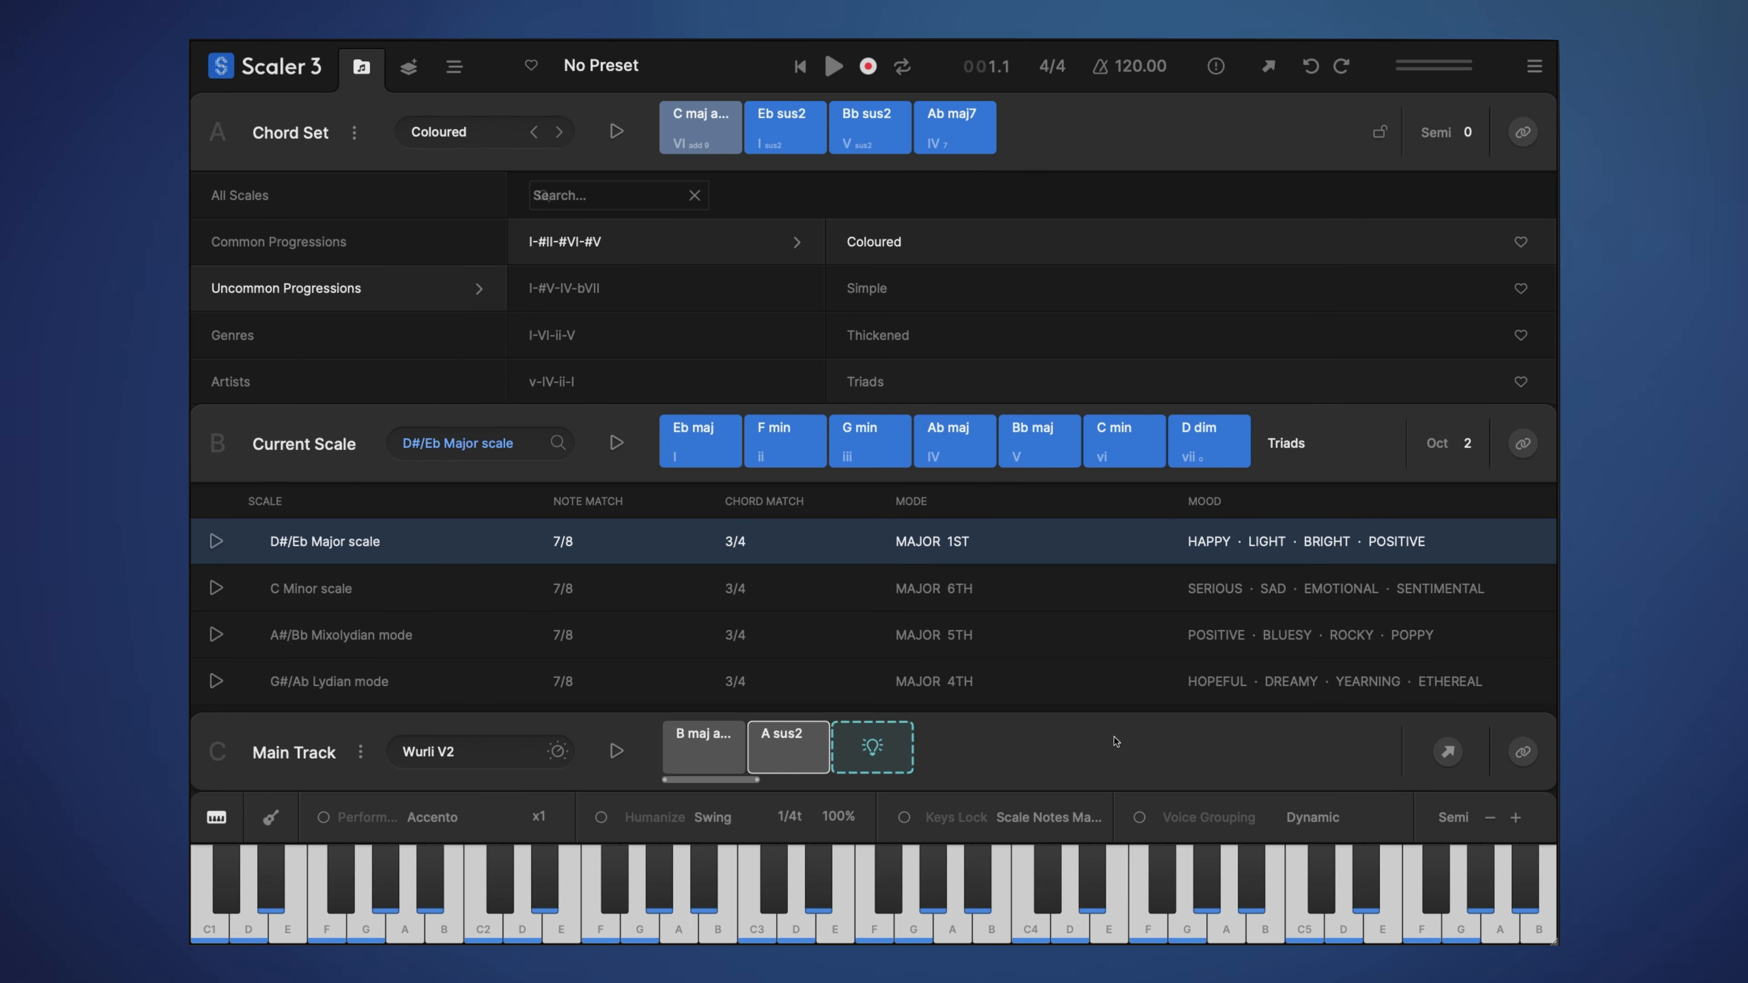
left_click(788, 747)
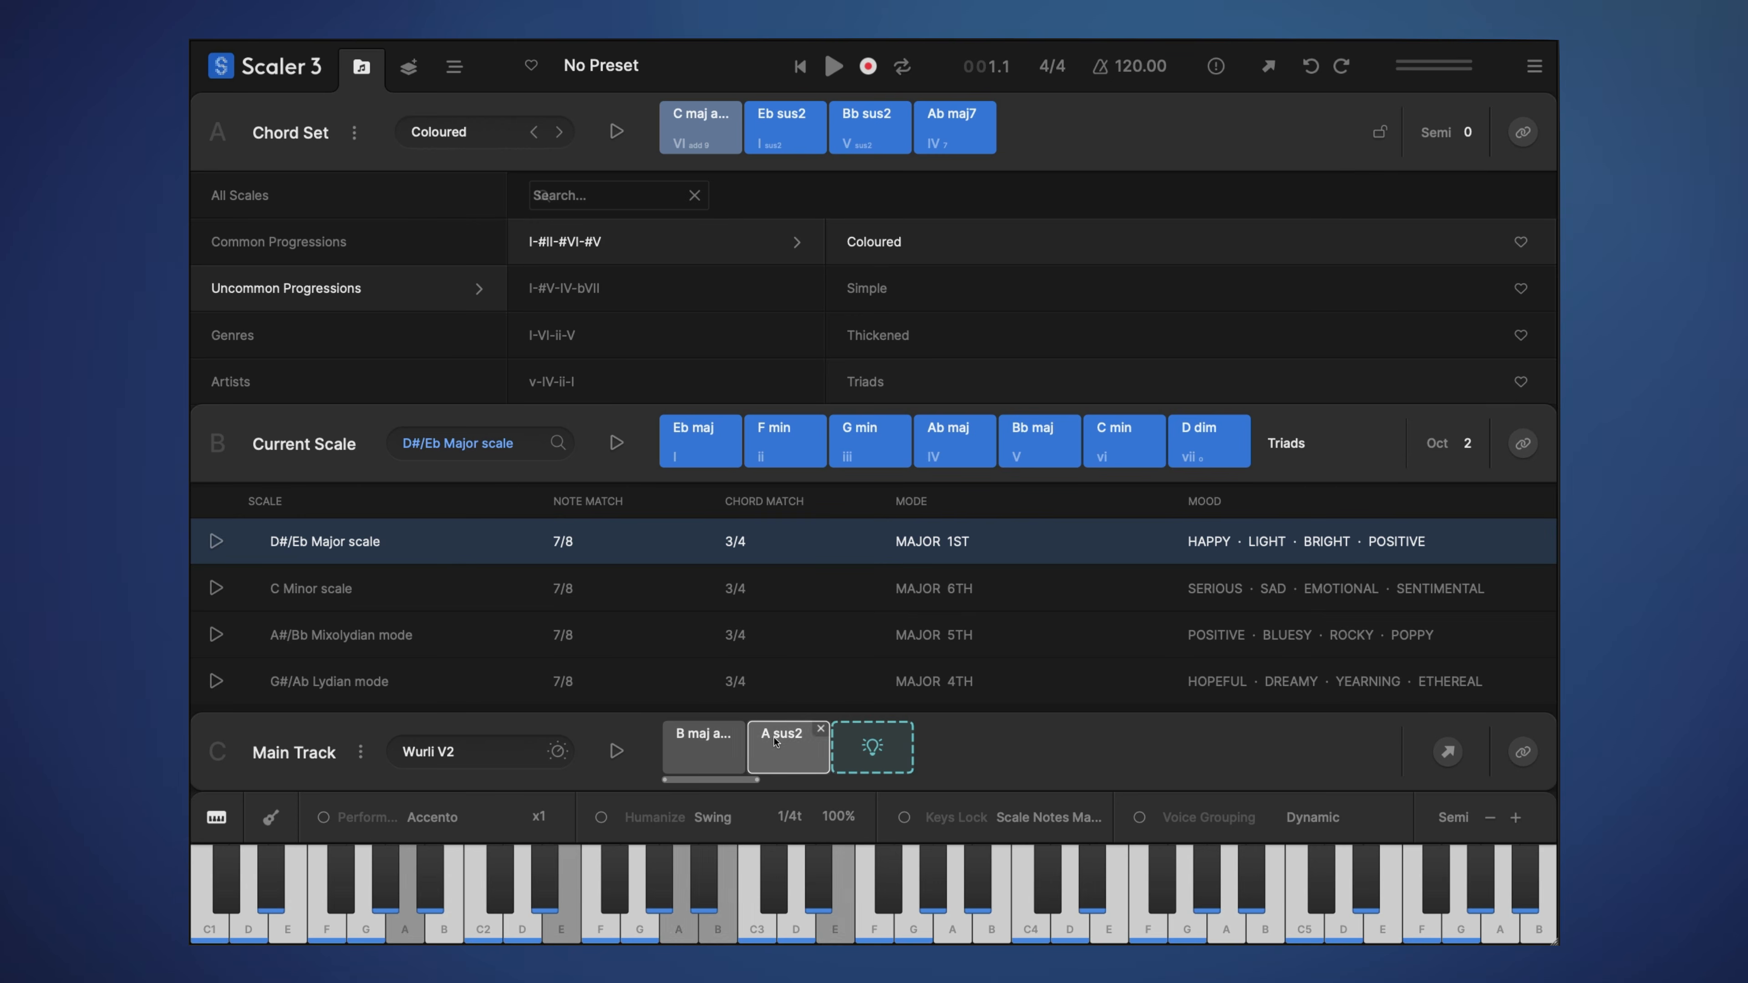
left_click(728, 744)
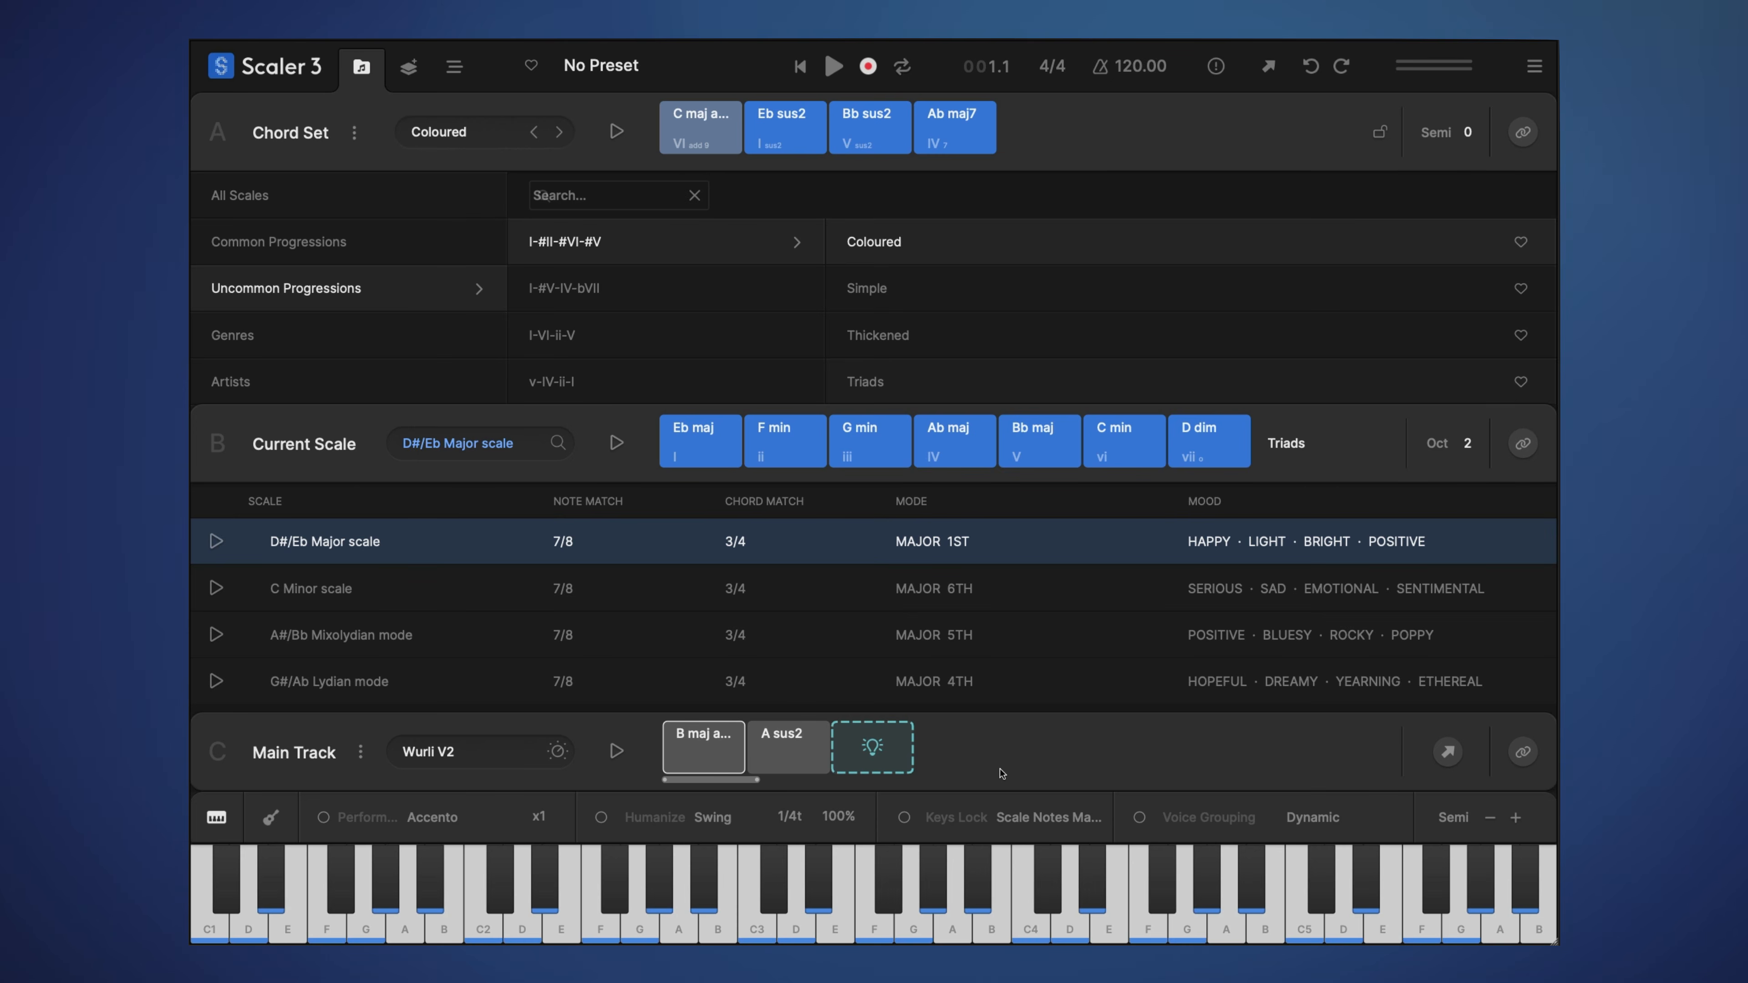
left_click(712, 451)
left_click(737, 759)
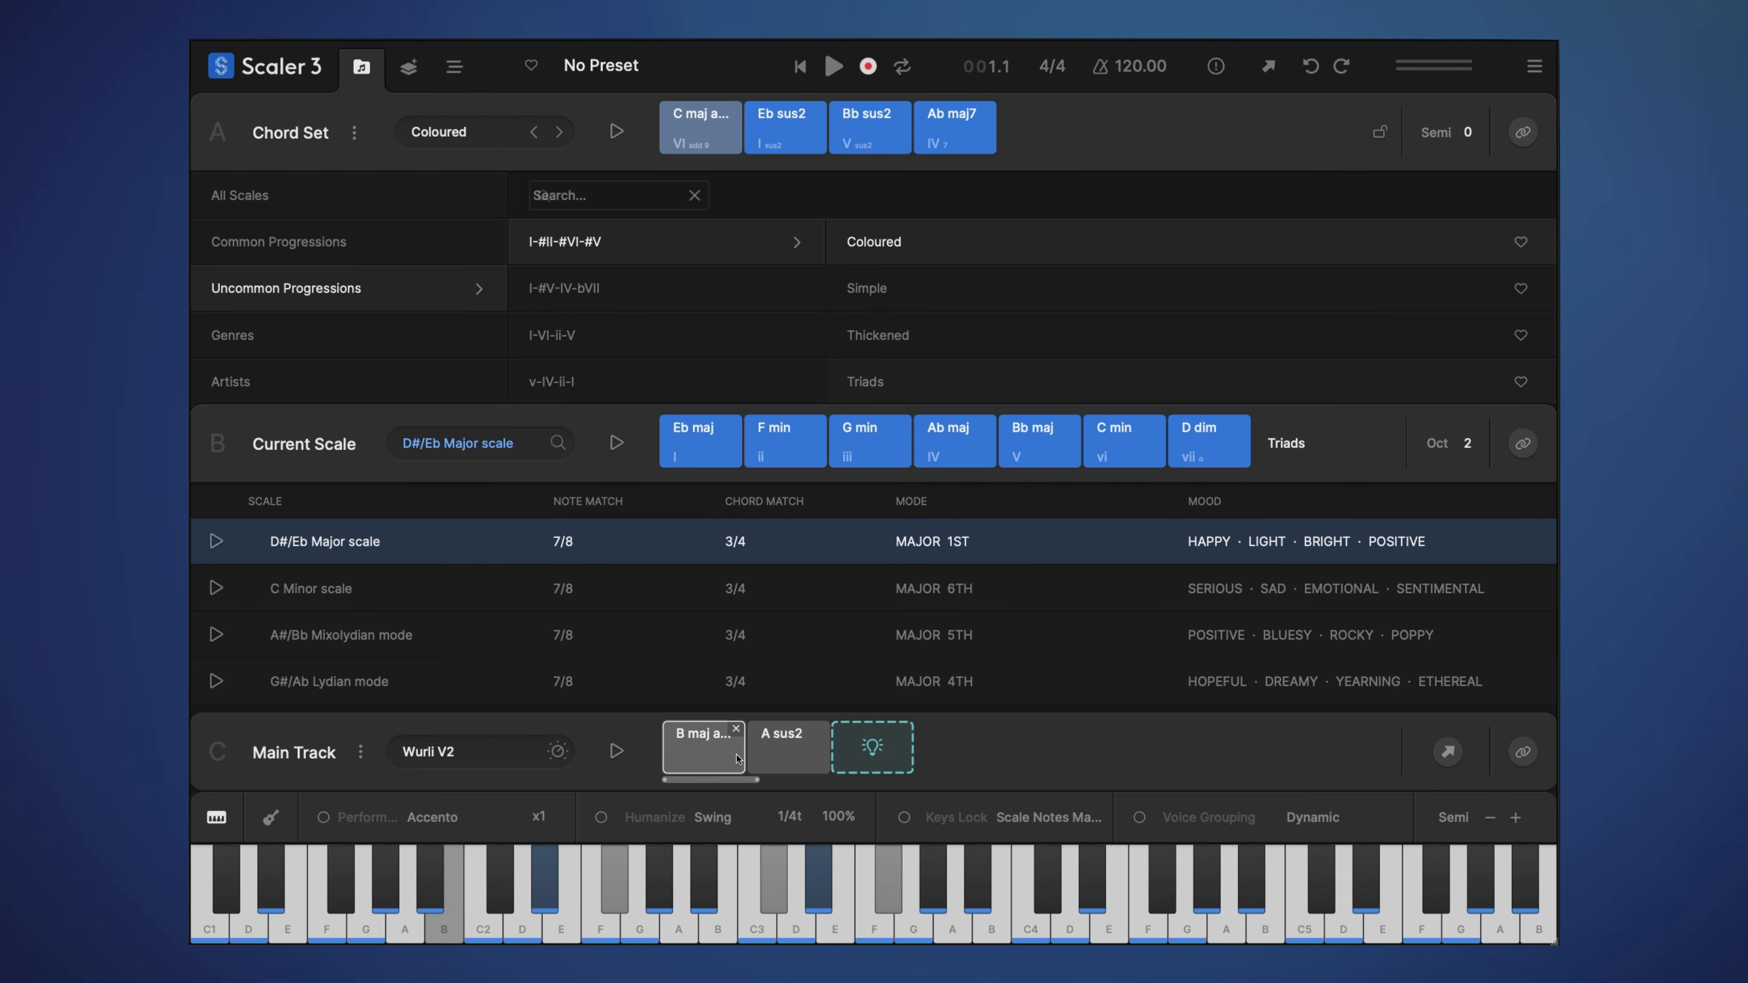
Select both main track chords and detect the scales that match them
left_click_drag(983, 753, 687, 744)
right_click(746, 747)
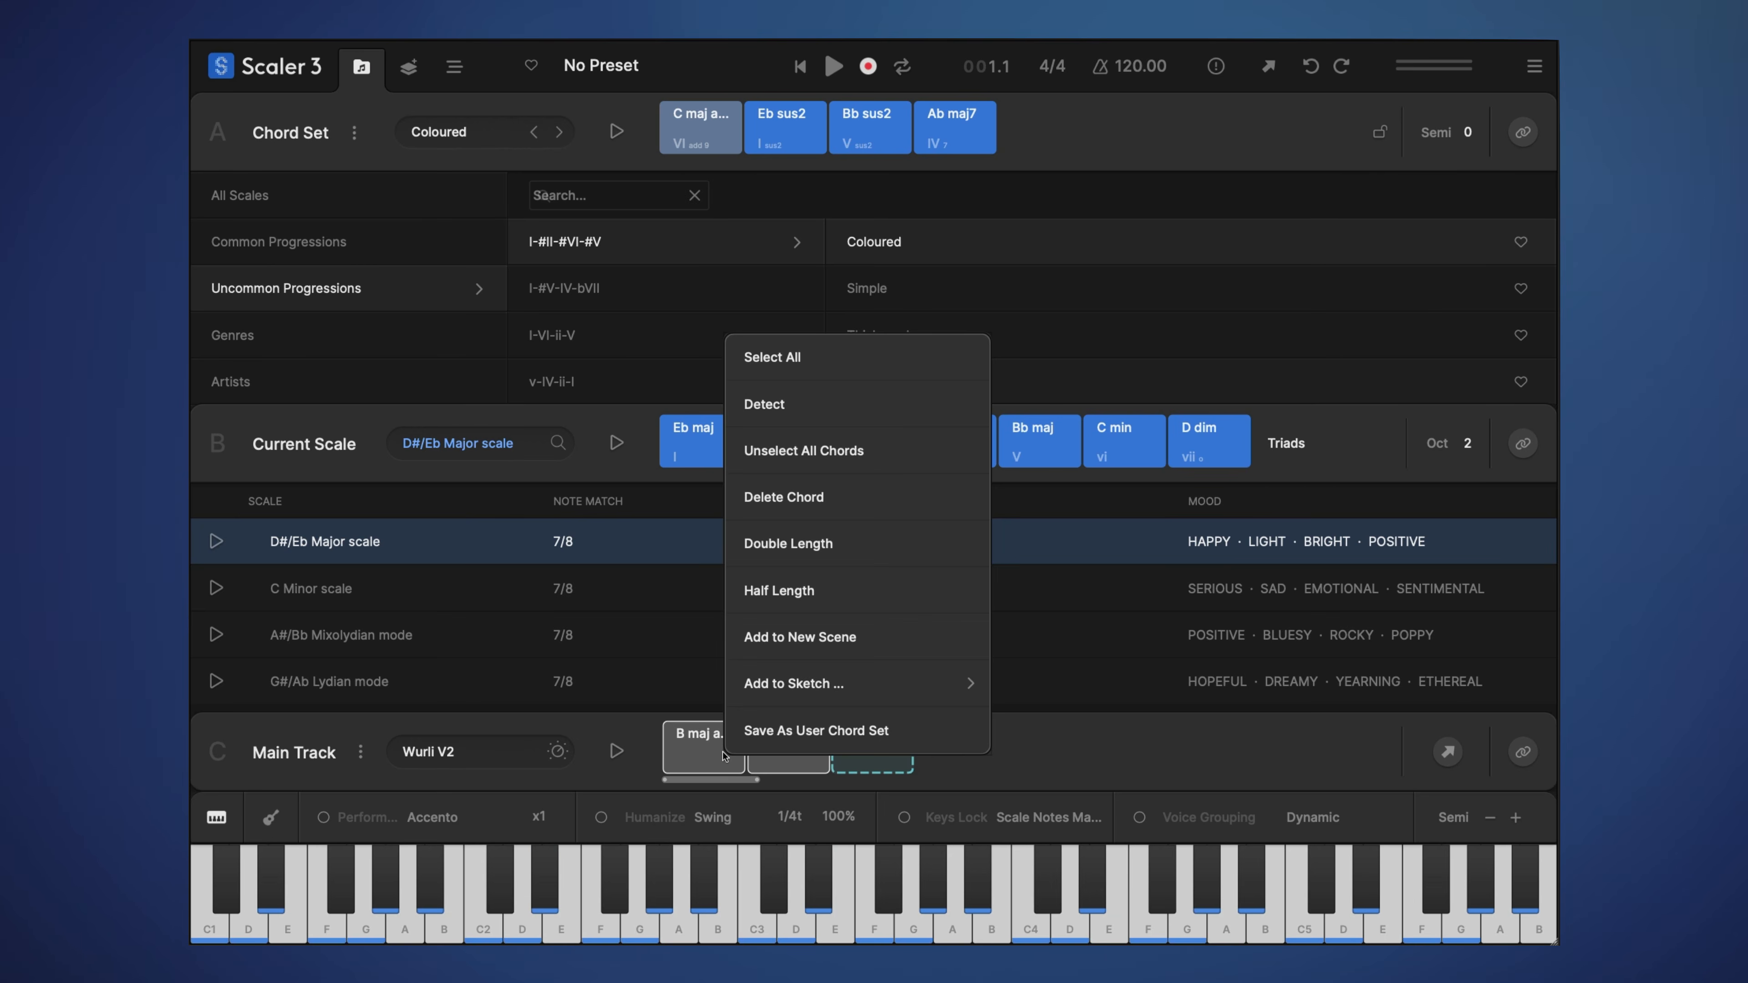
left_click(833, 404)
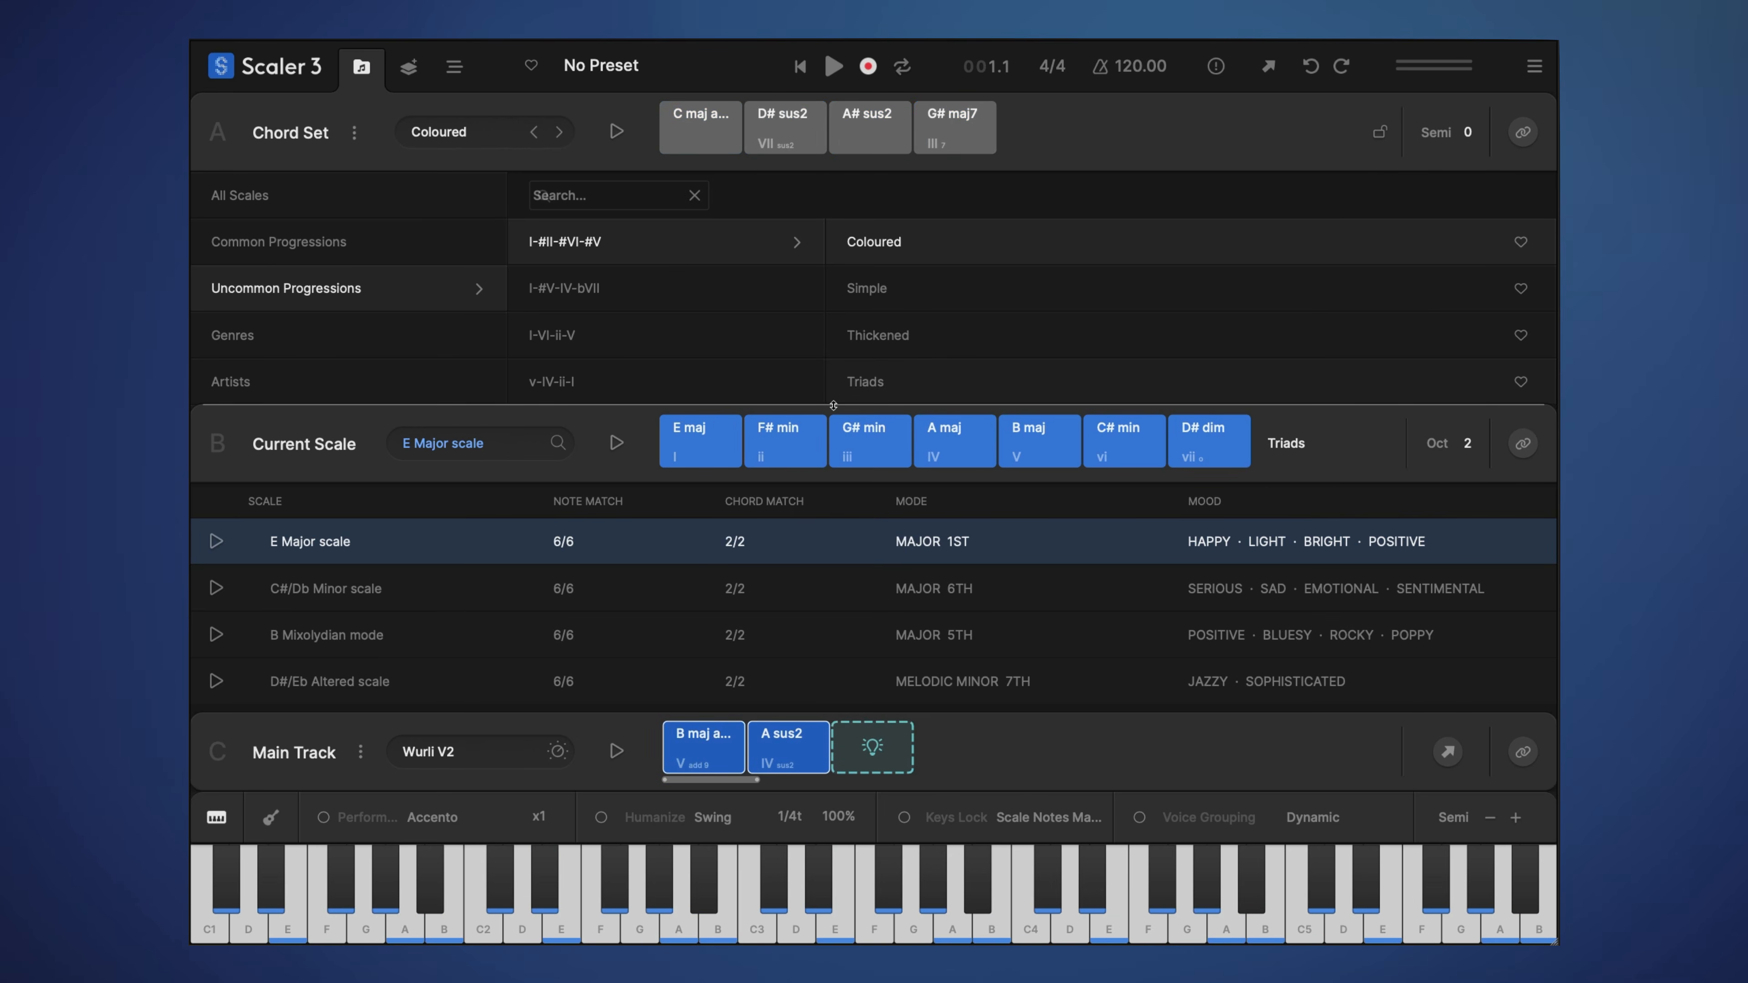
Enlarge the scale section to examine the matching scales and modes, and restore its original height
left_click_drag(613, 408, 631, 241)
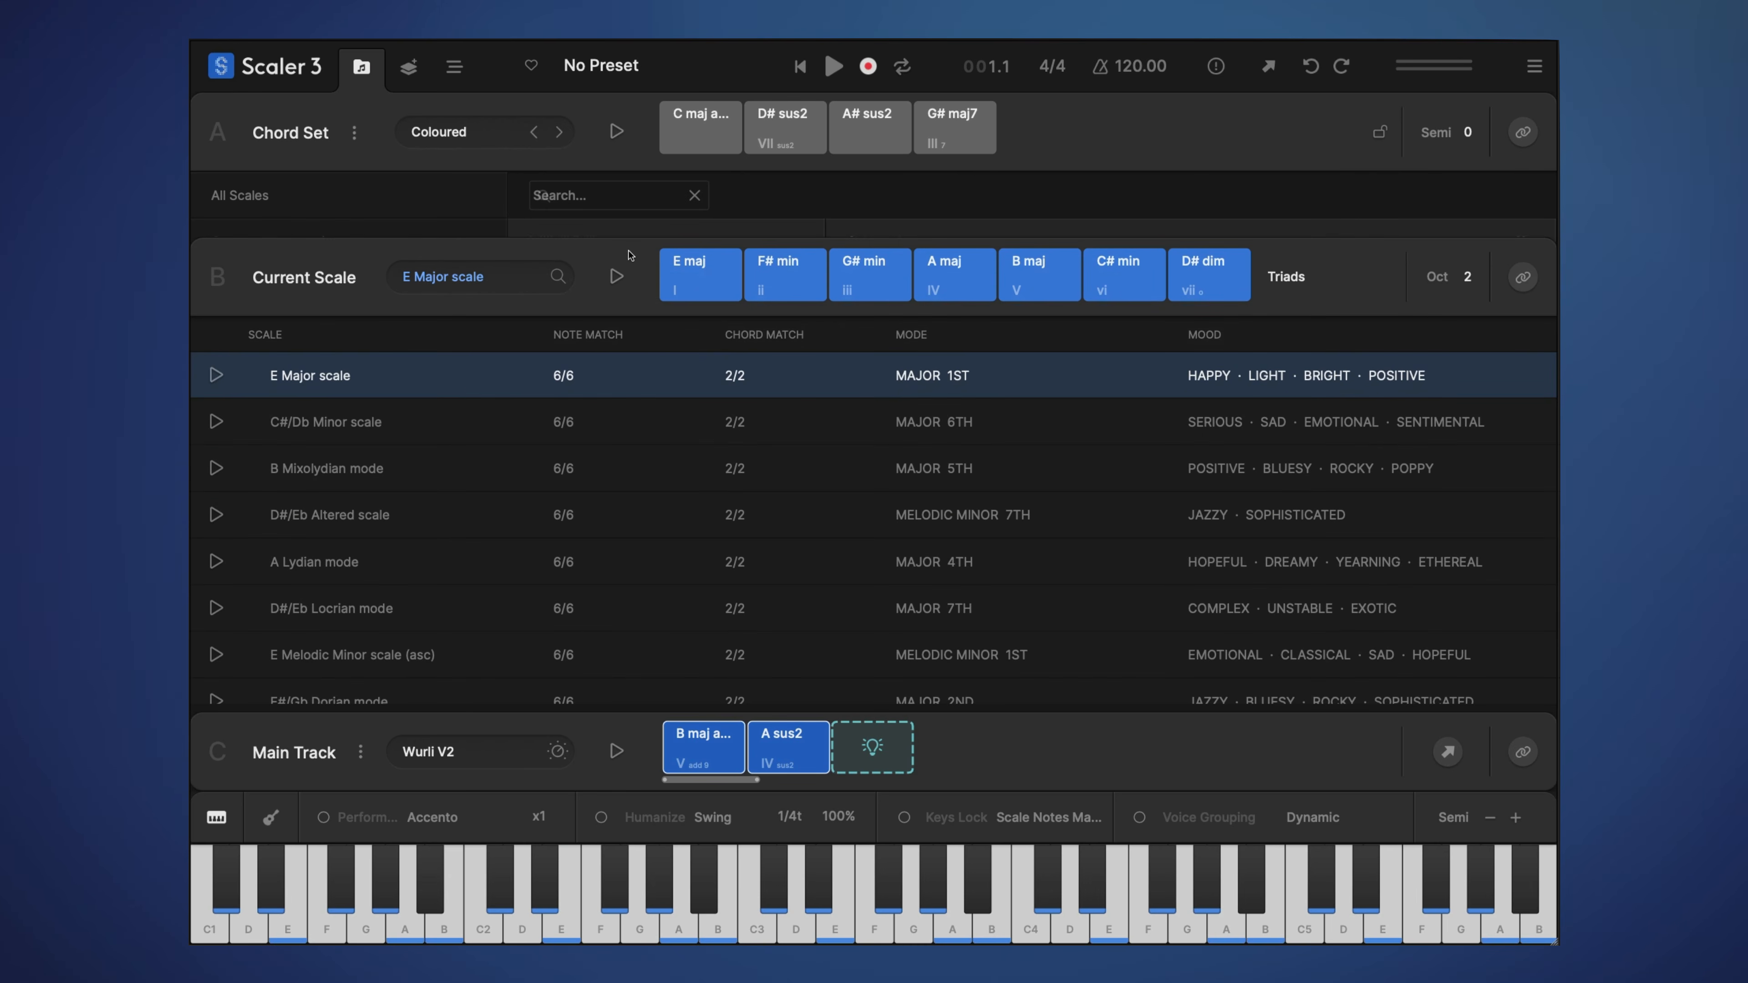
scroll(399, 434, "down", 1)
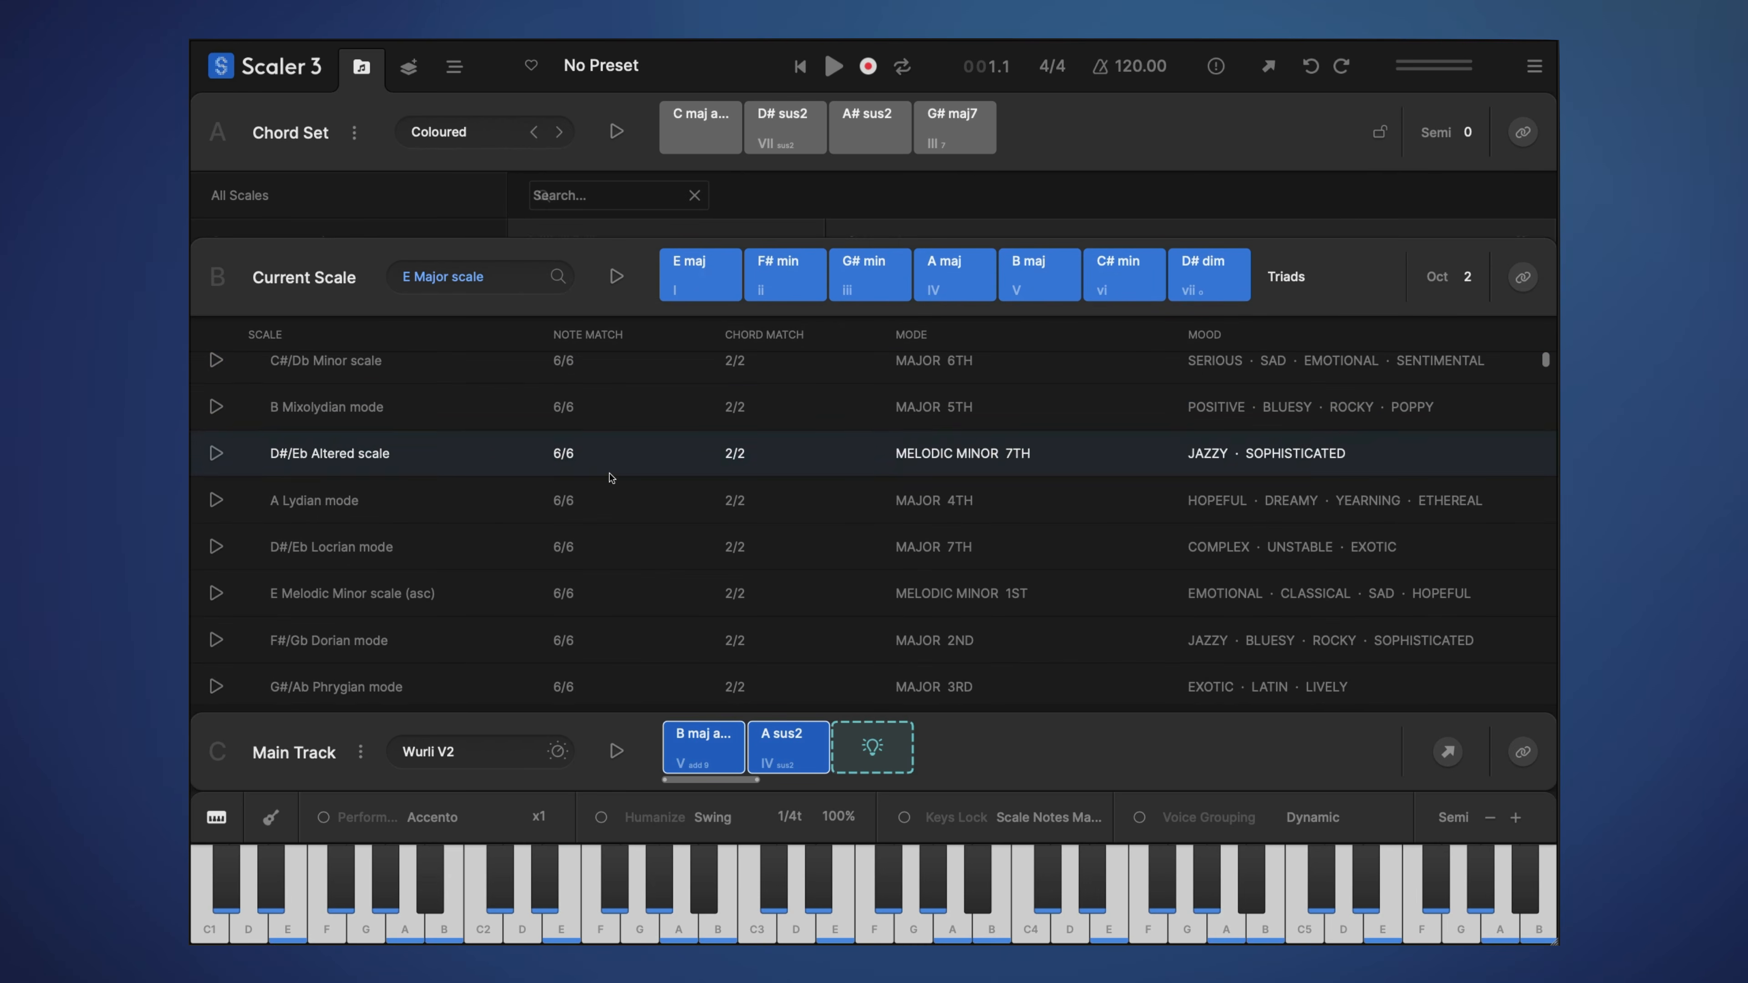
left_click(812, 752)
scroll(506, 555, "up", 1)
scroll(506, 555, "up", 1)
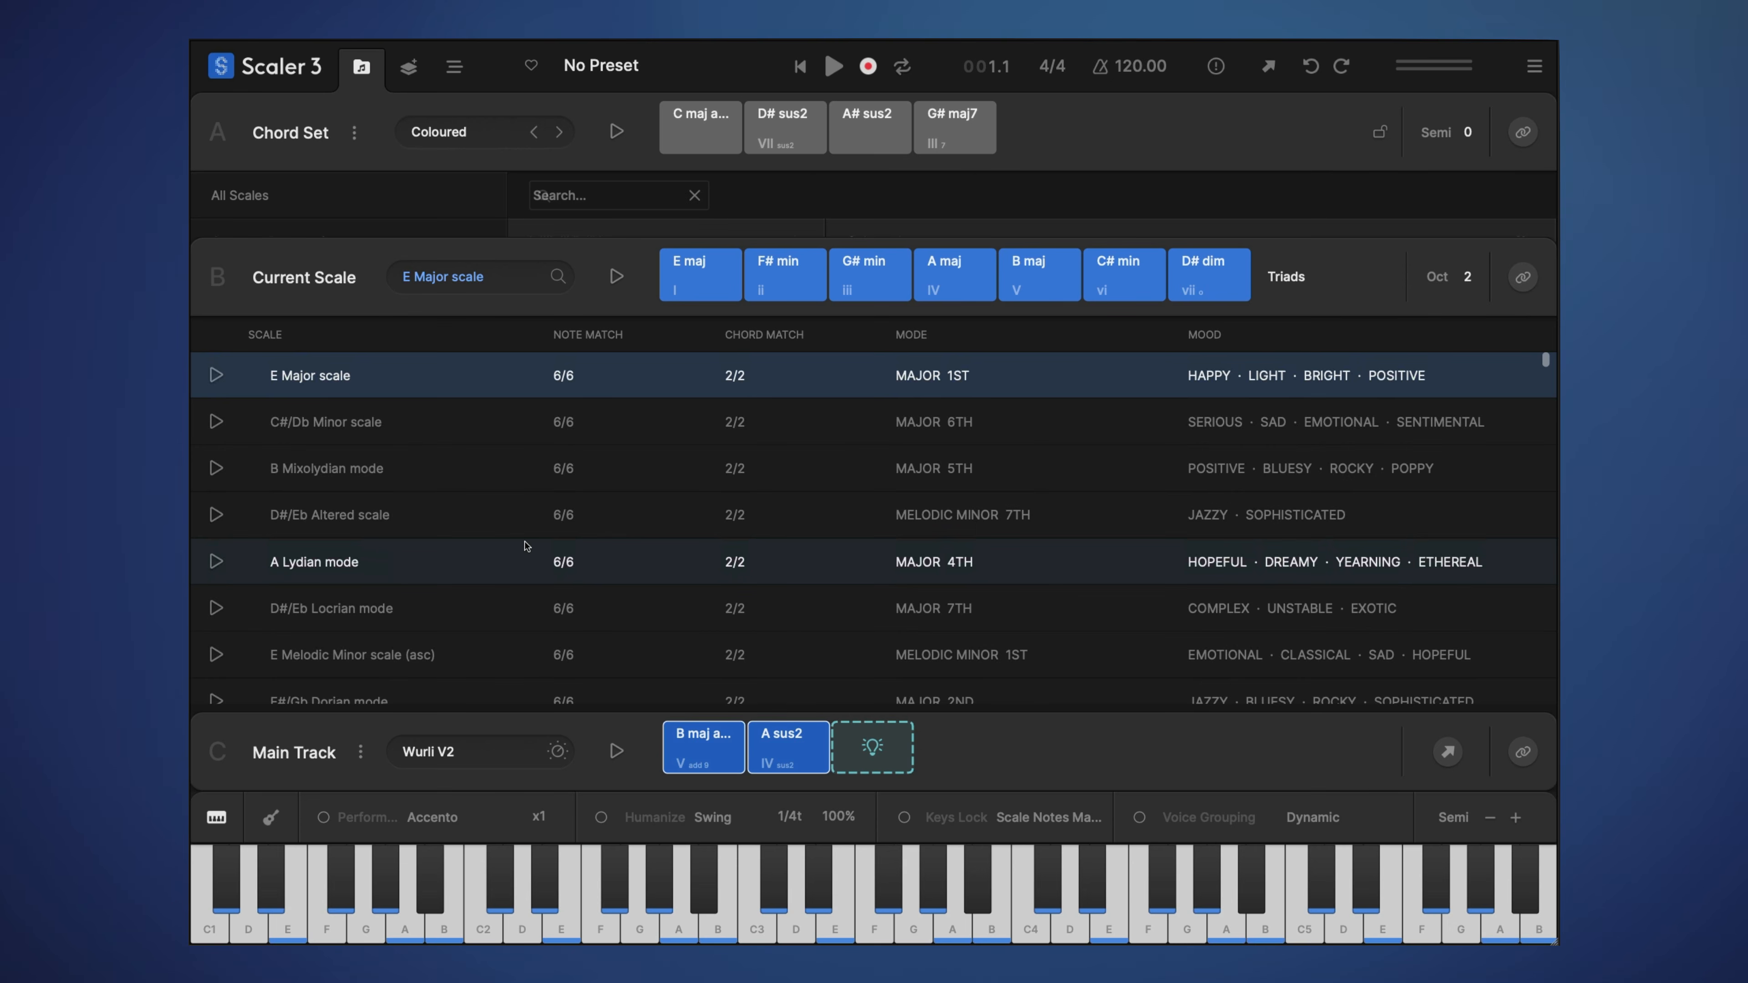
left_click_drag(525, 236, 539, 405)
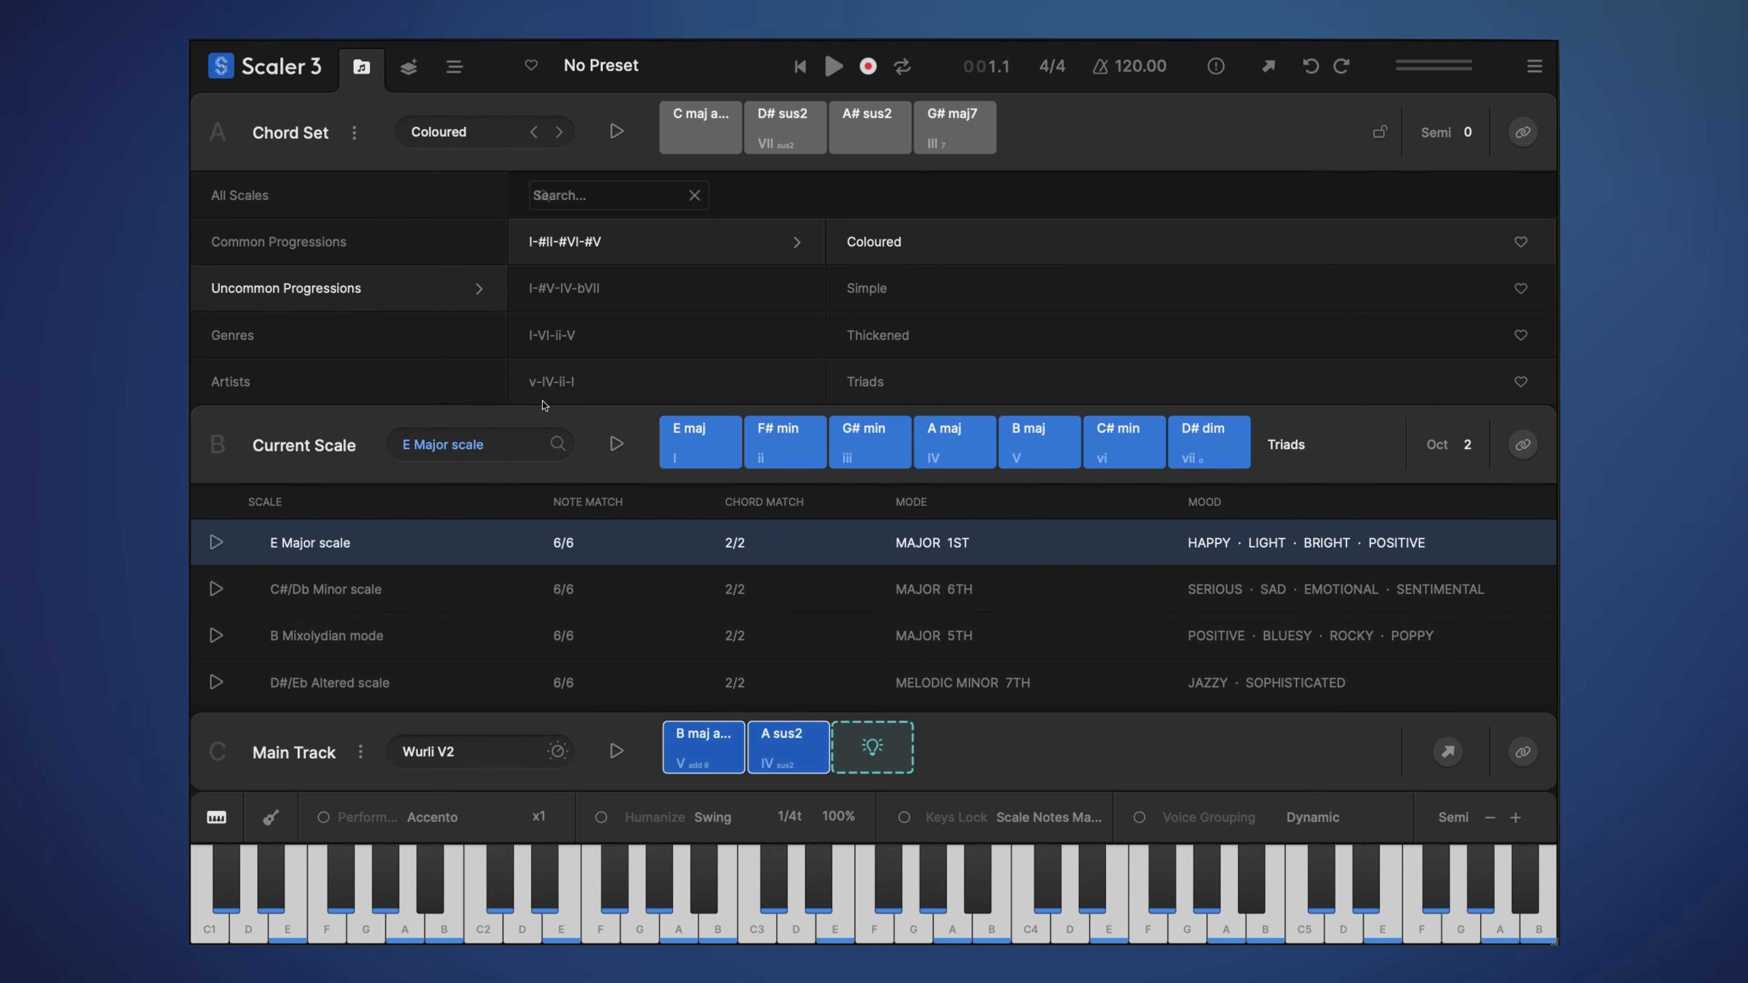
Audition the main track's B maj add 9 and A sus2 chords to hear which one feels like the tonal centre
left_click(709, 754)
left_click(763, 752)
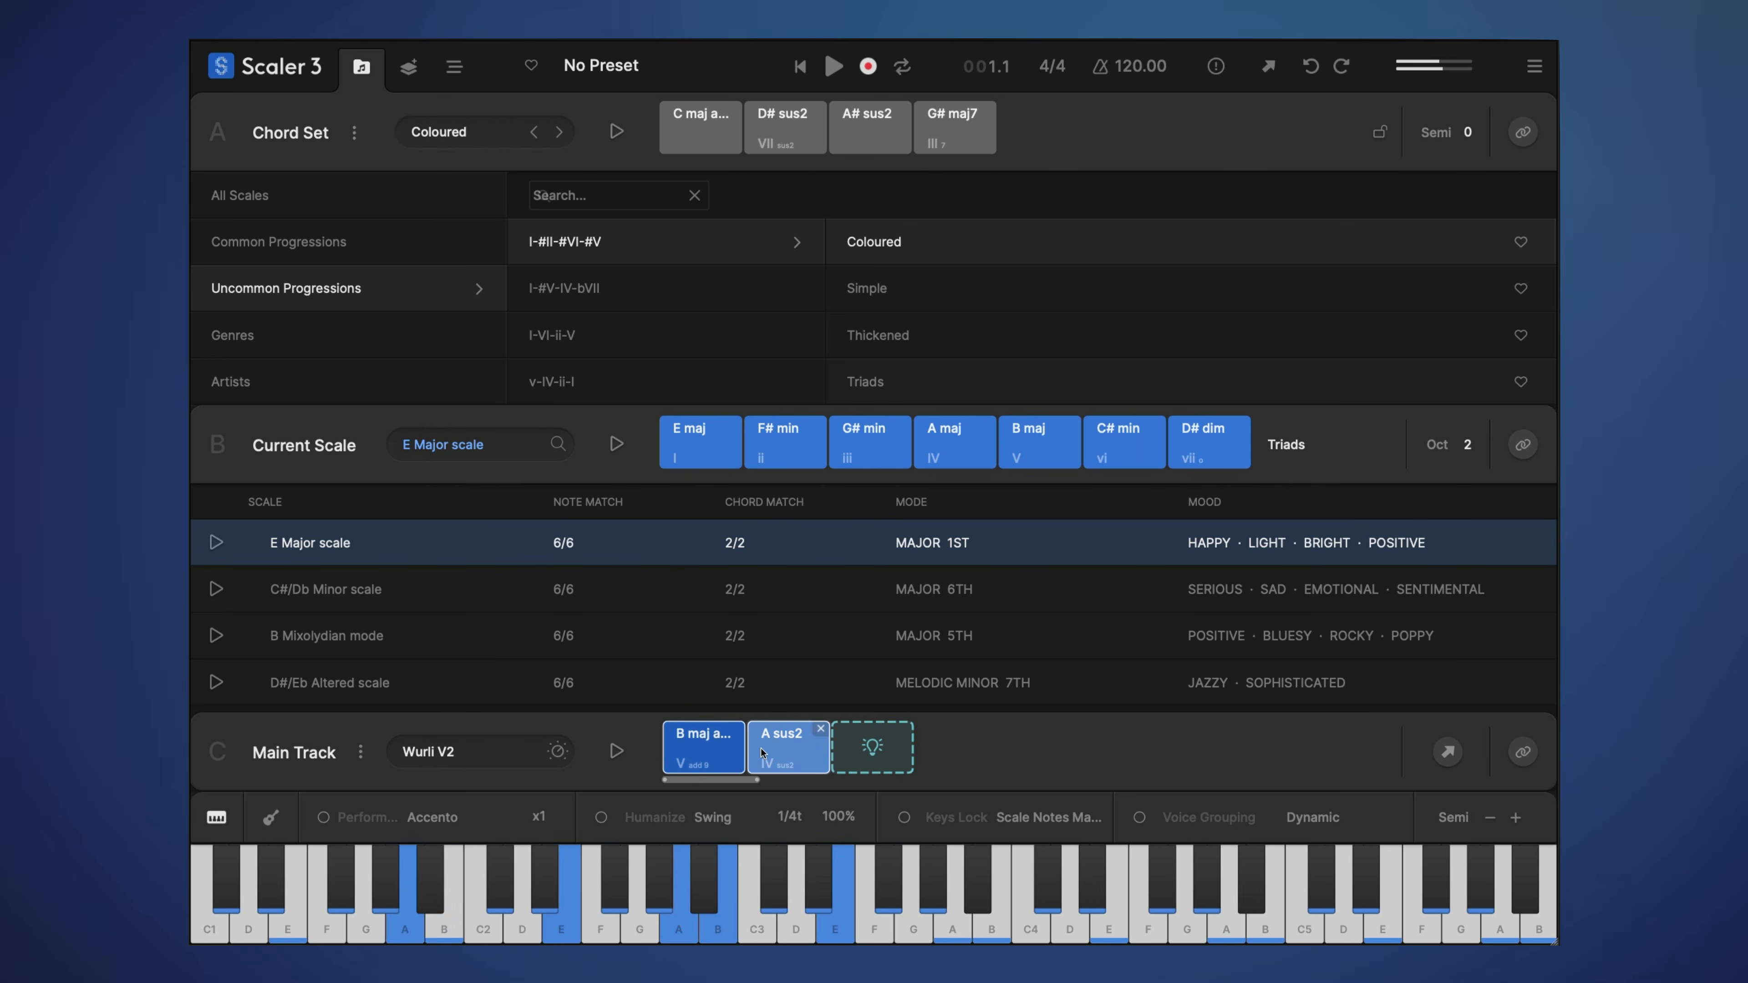
left_click(724, 756)
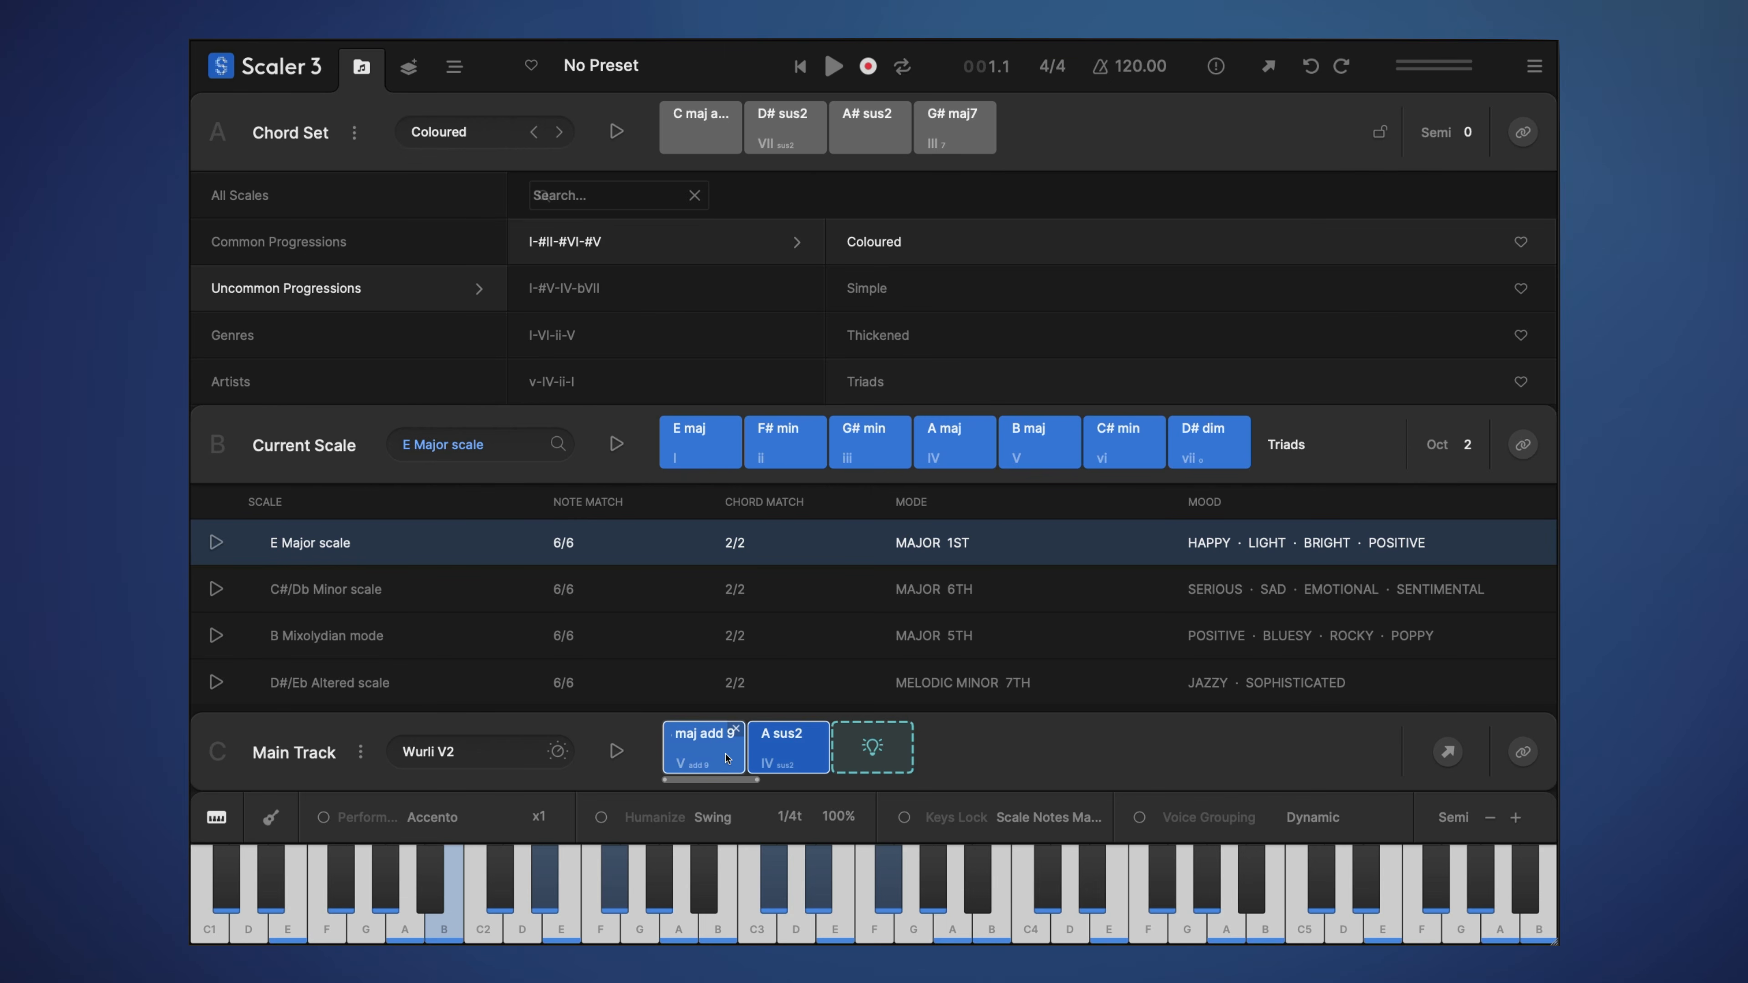
left_click(726, 758)
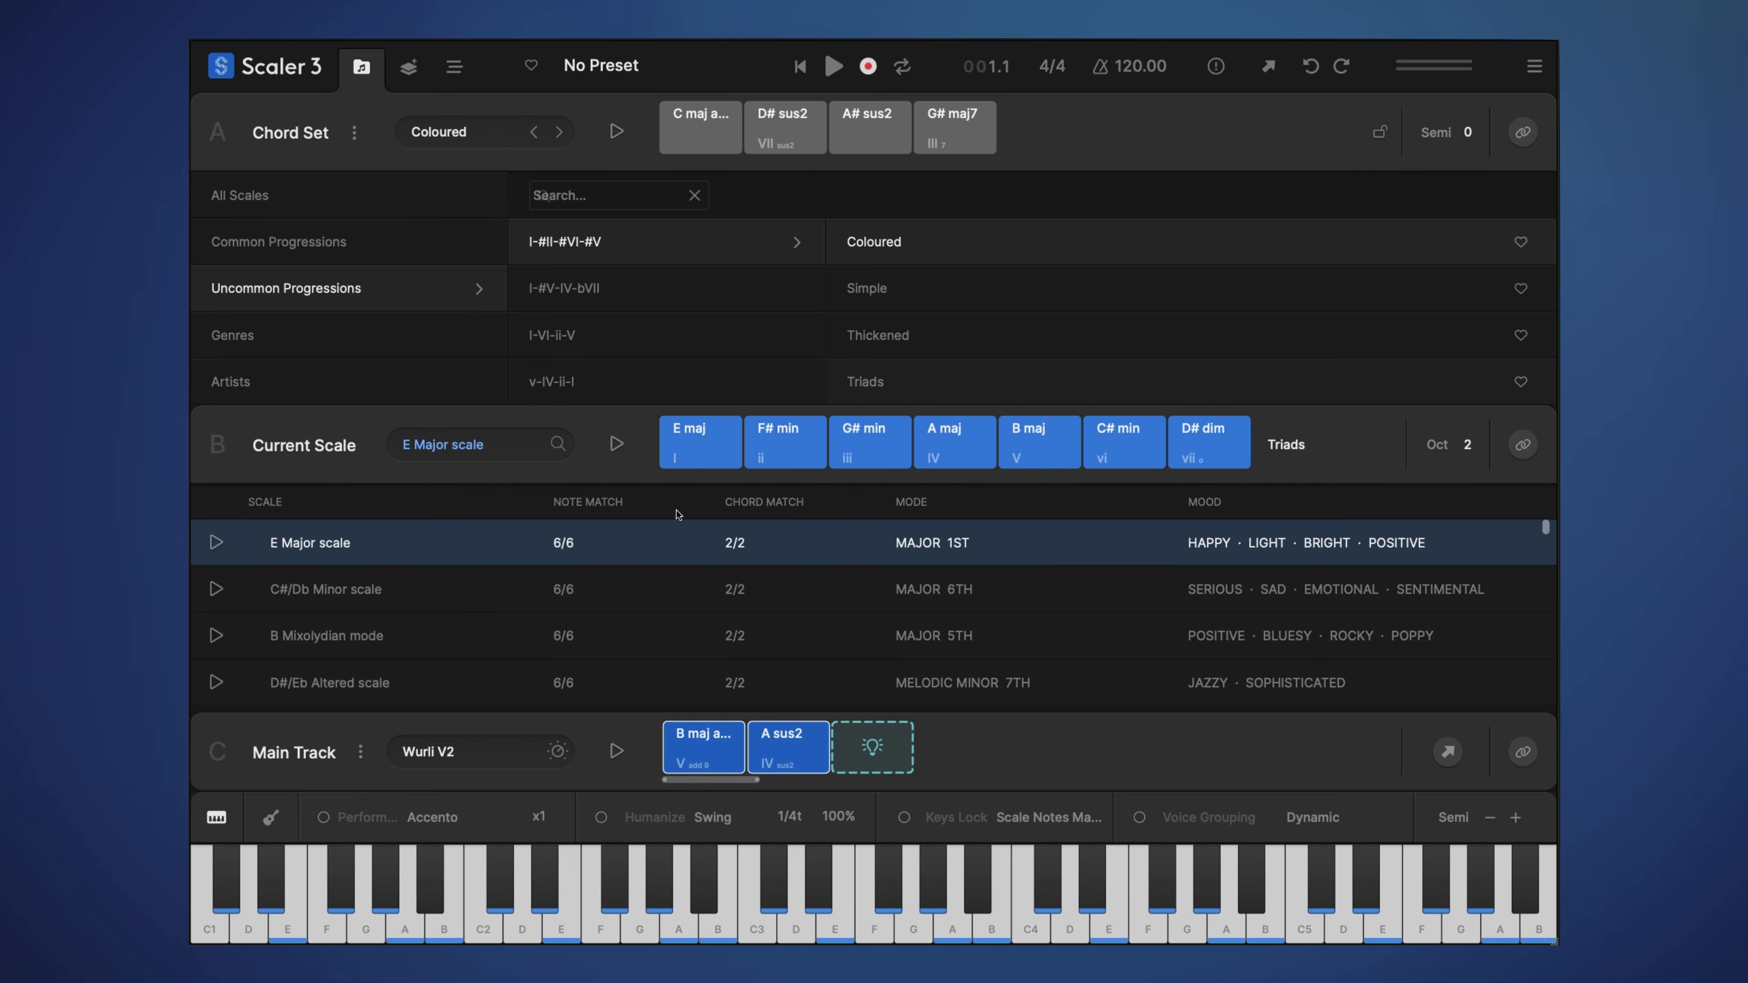
Set the current scale to B Mixolydian mode and audition the scale along with its A maj and B maj chords
left_click(336, 643)
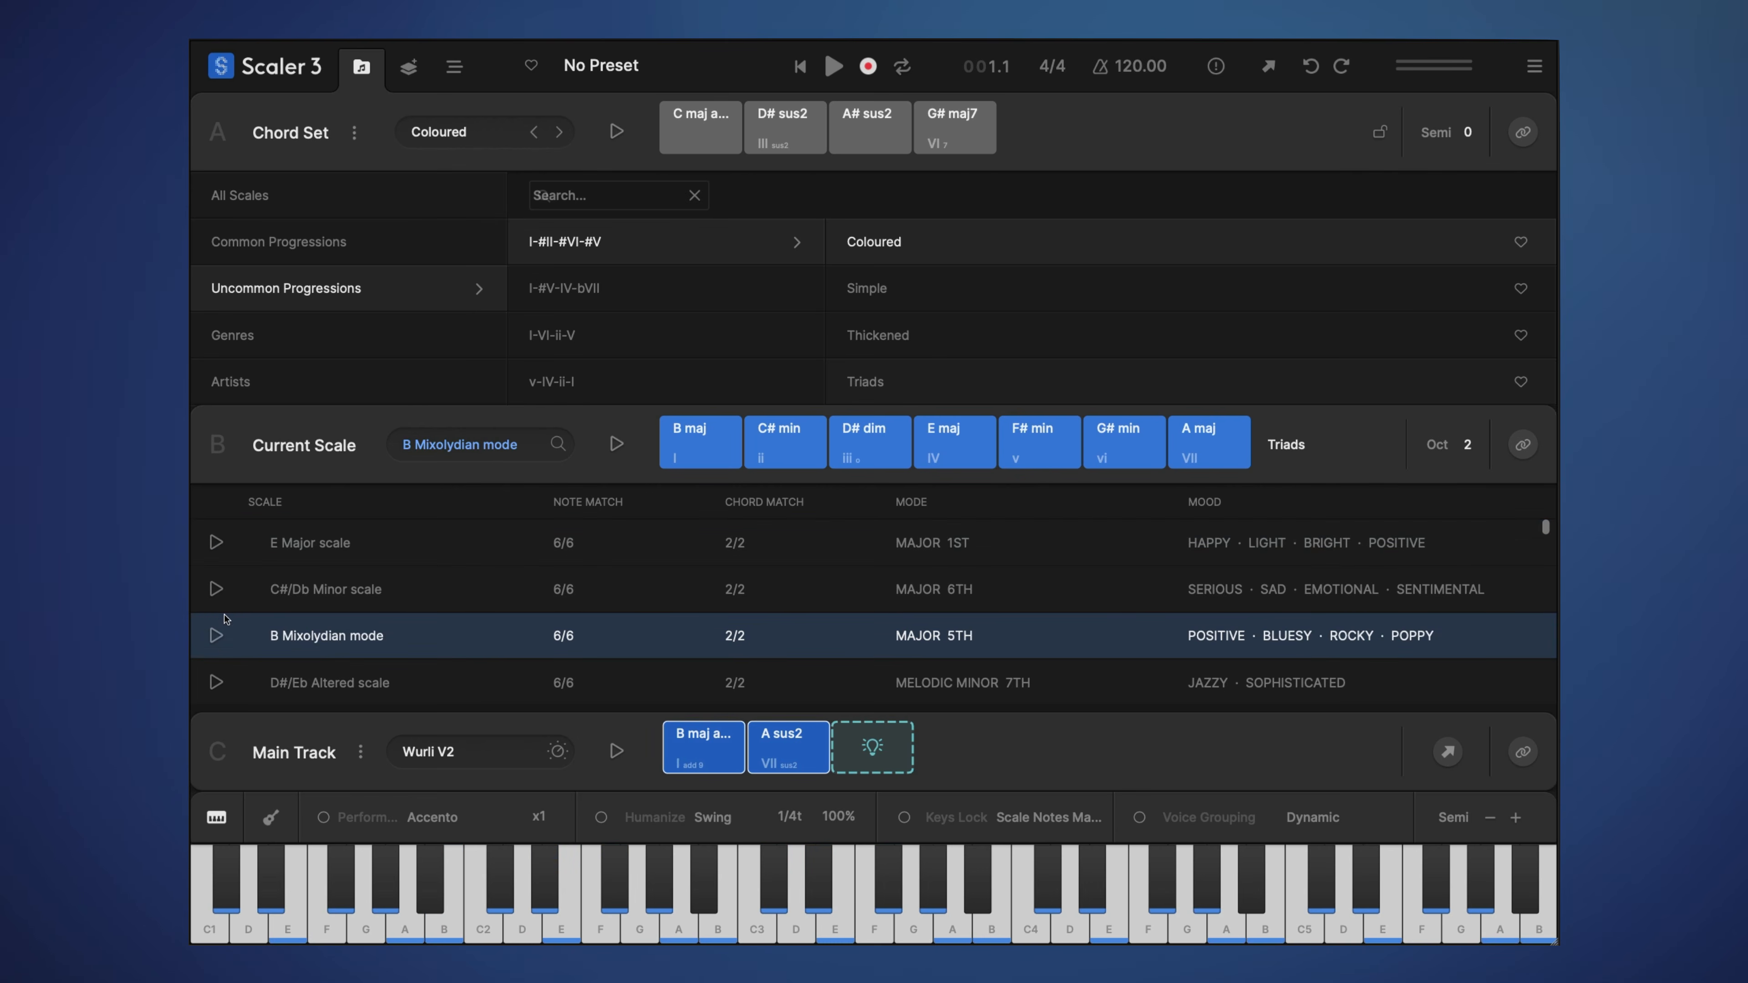
left_click(218, 637)
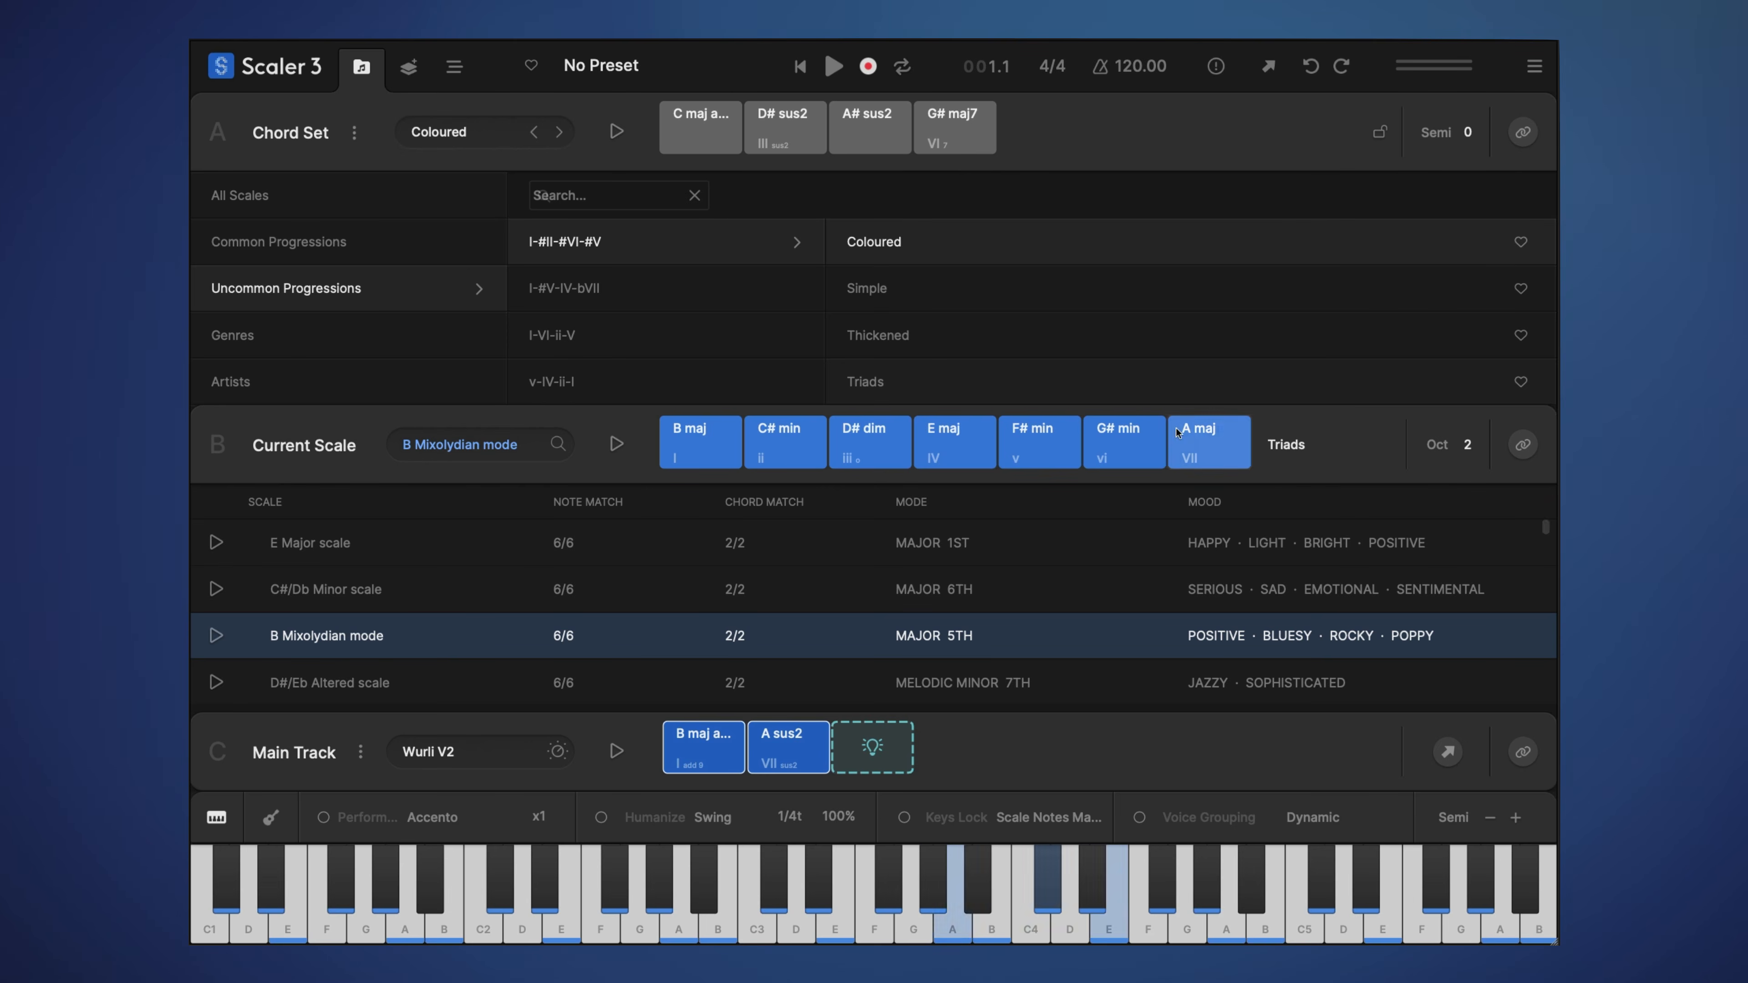
left_click(1205, 447)
left_click(1206, 446)
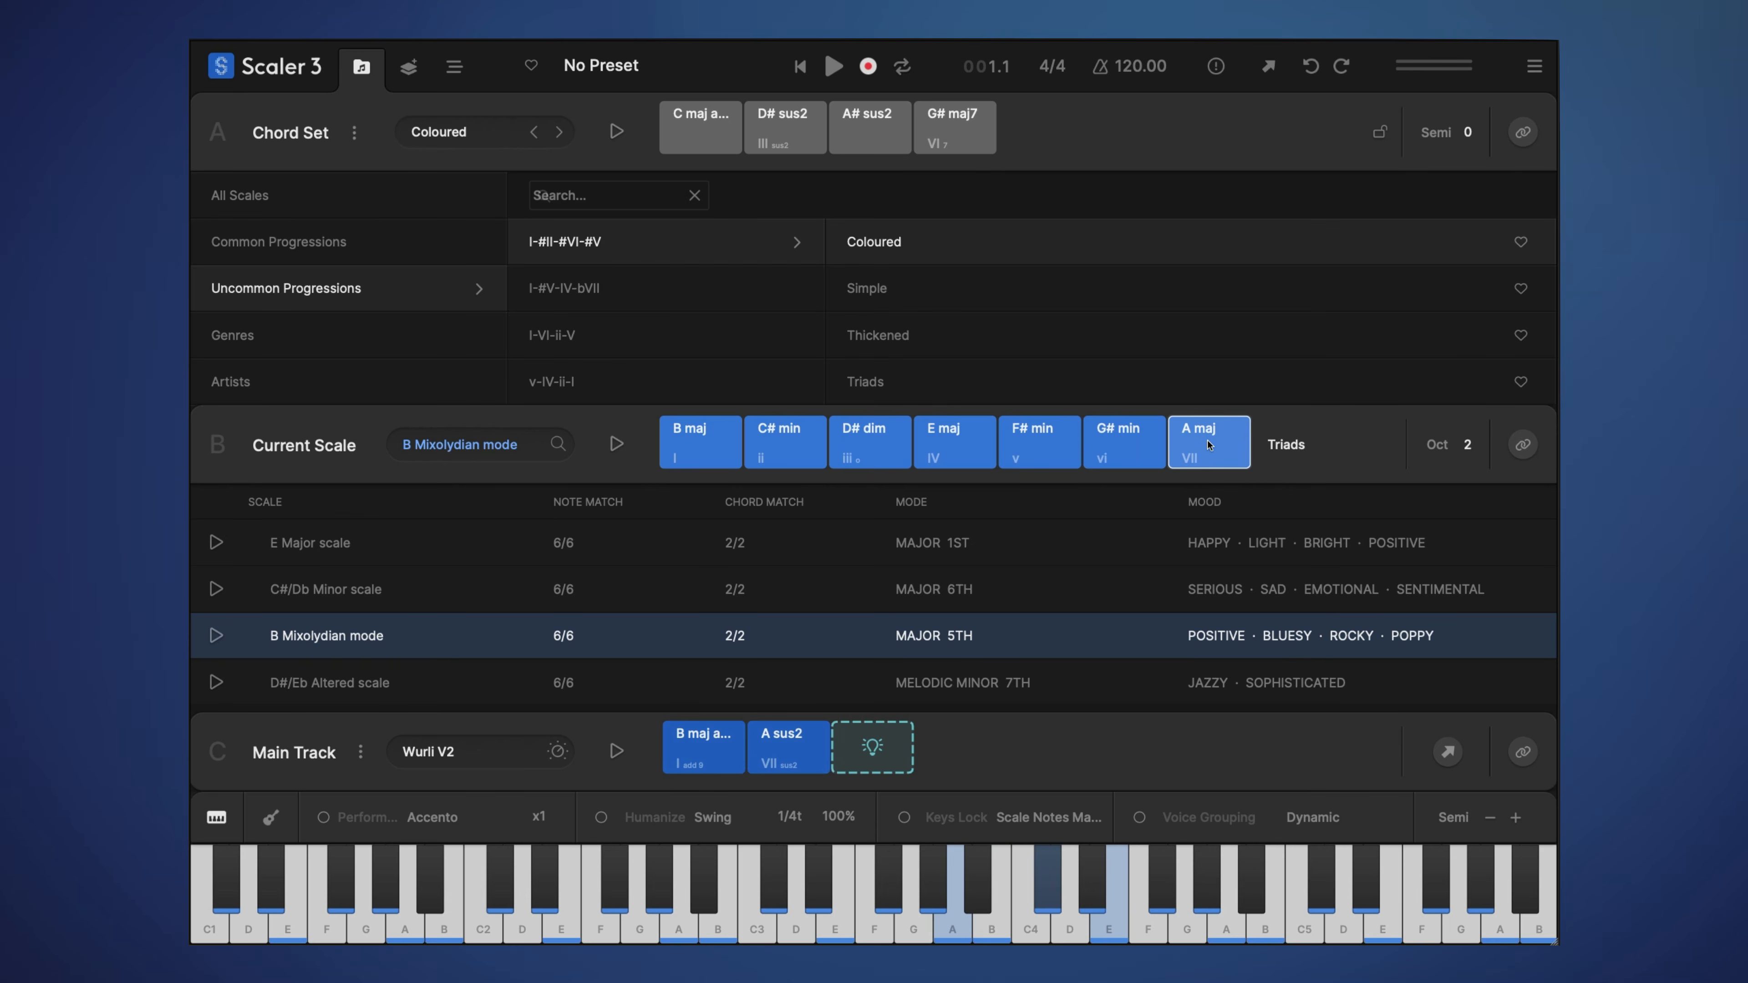
left_click(701, 456)
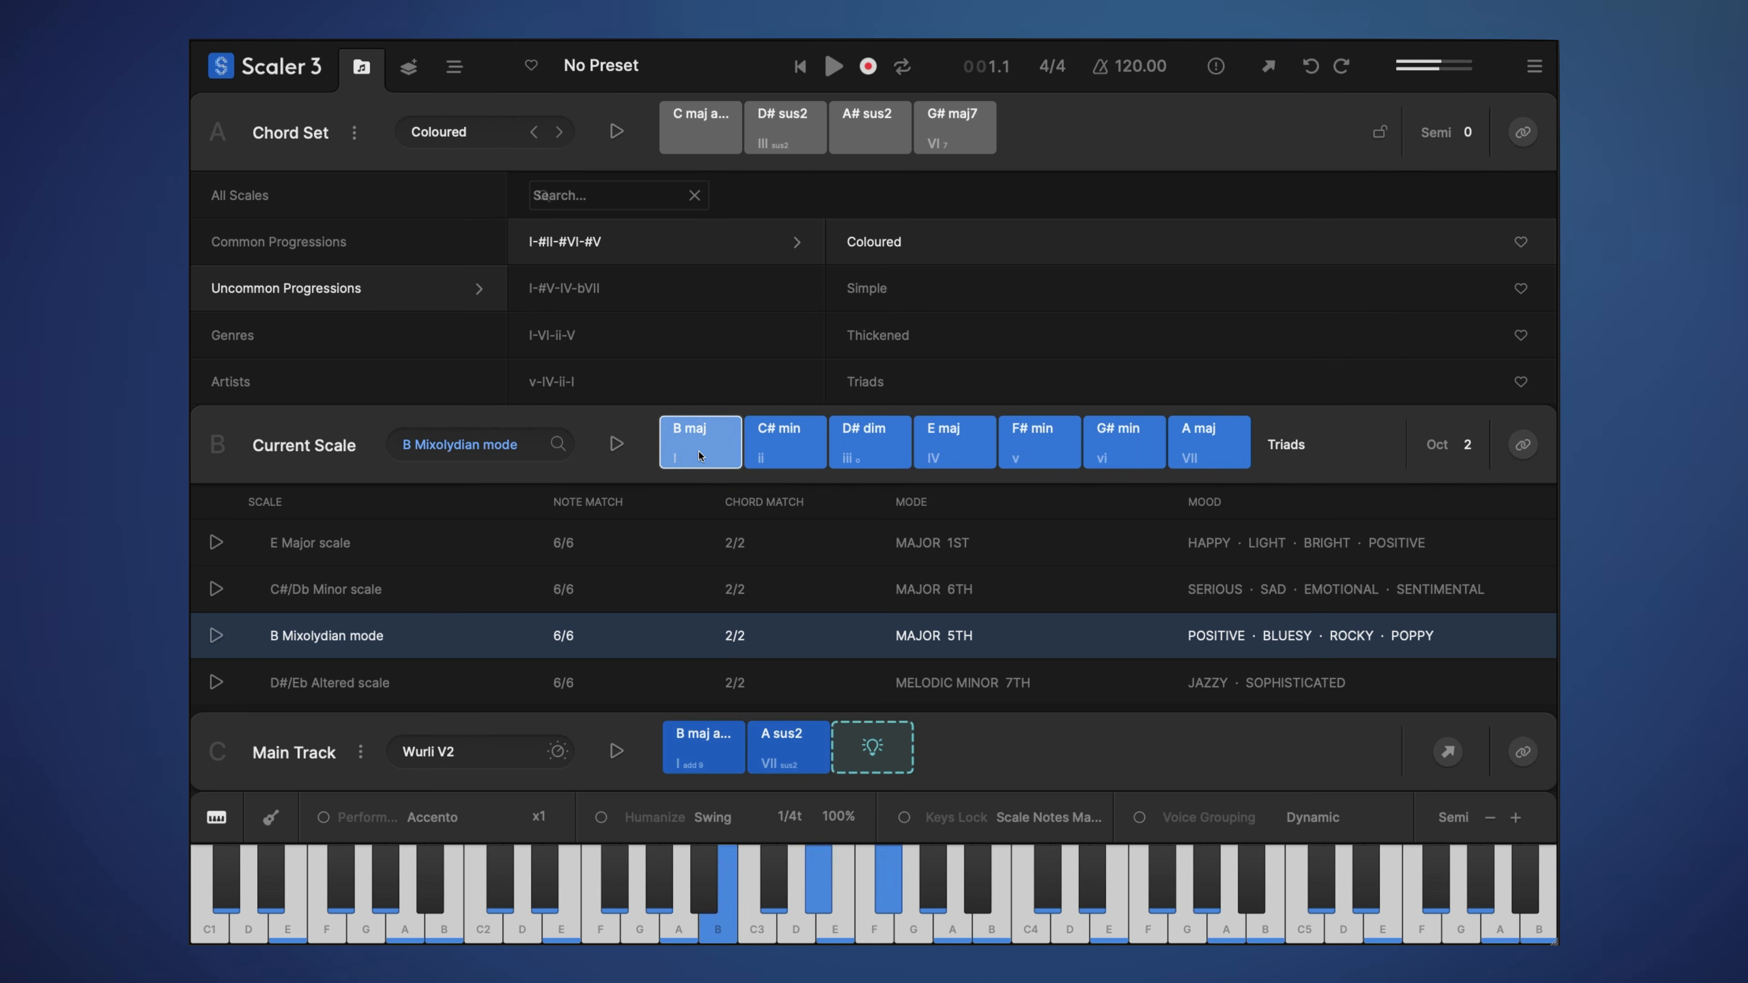
Compare the scale's A maj and B maj triads with the main track's B maj add 9 and A sus2 chords by ear
left_click(1182, 456)
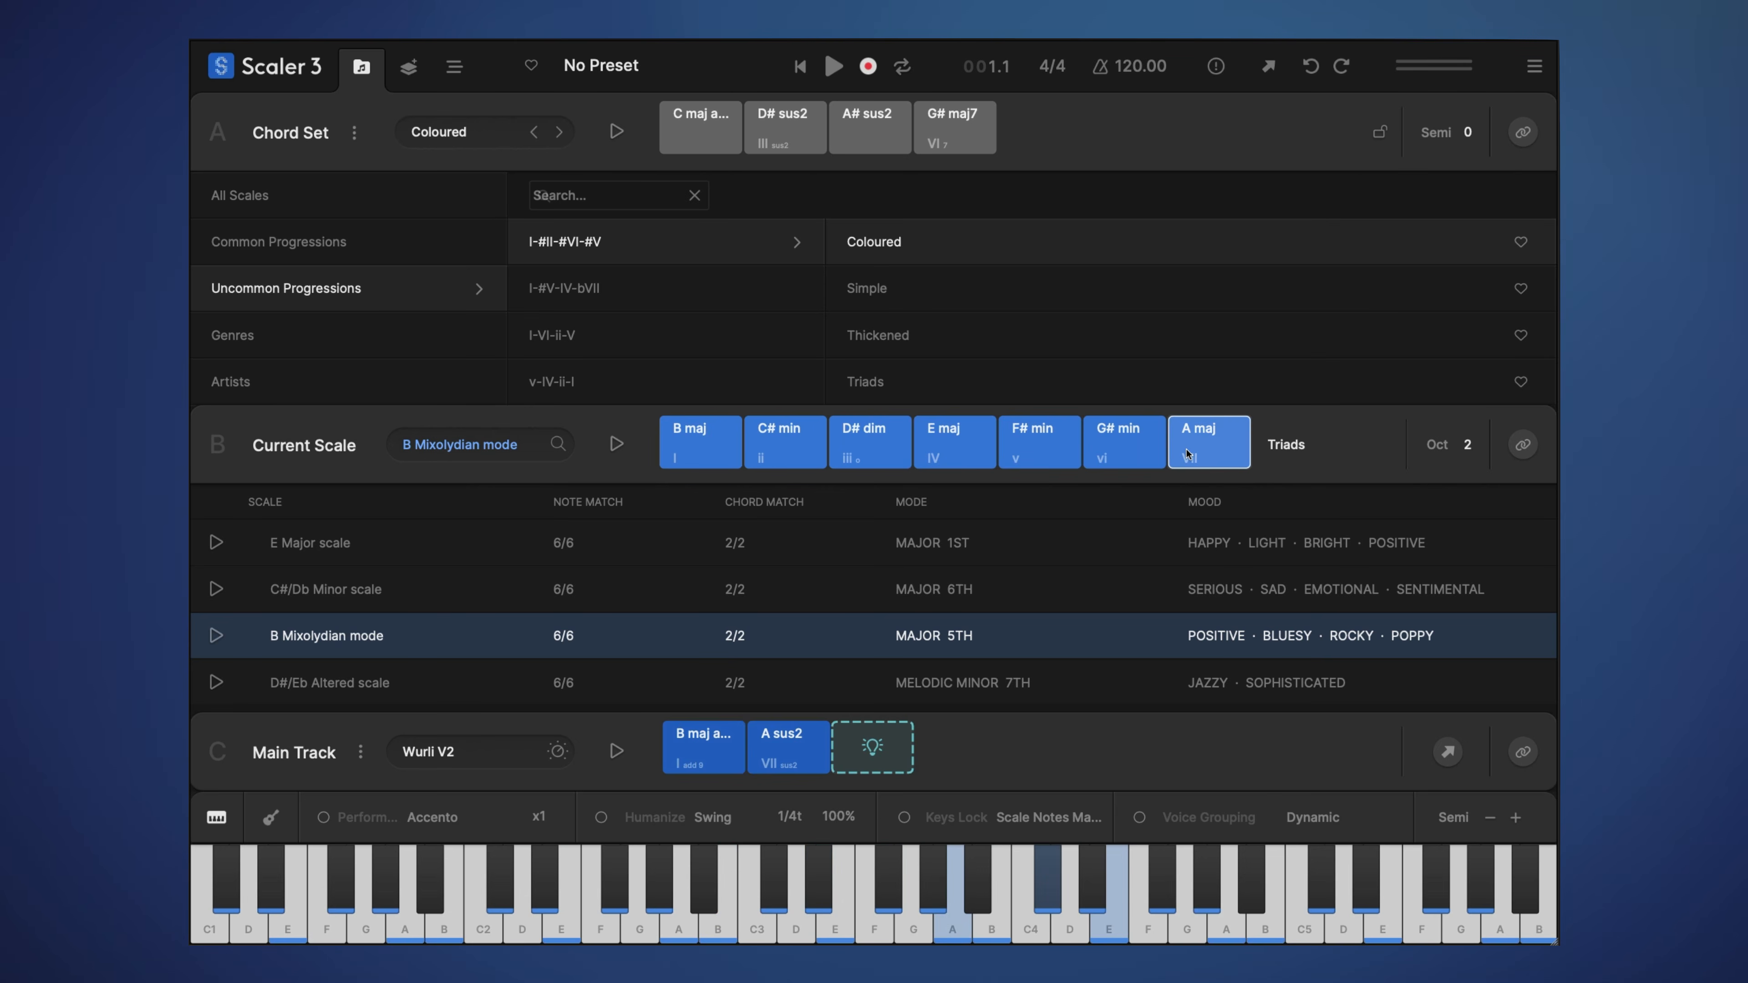
left_click(710, 454)
left_click(709, 761)
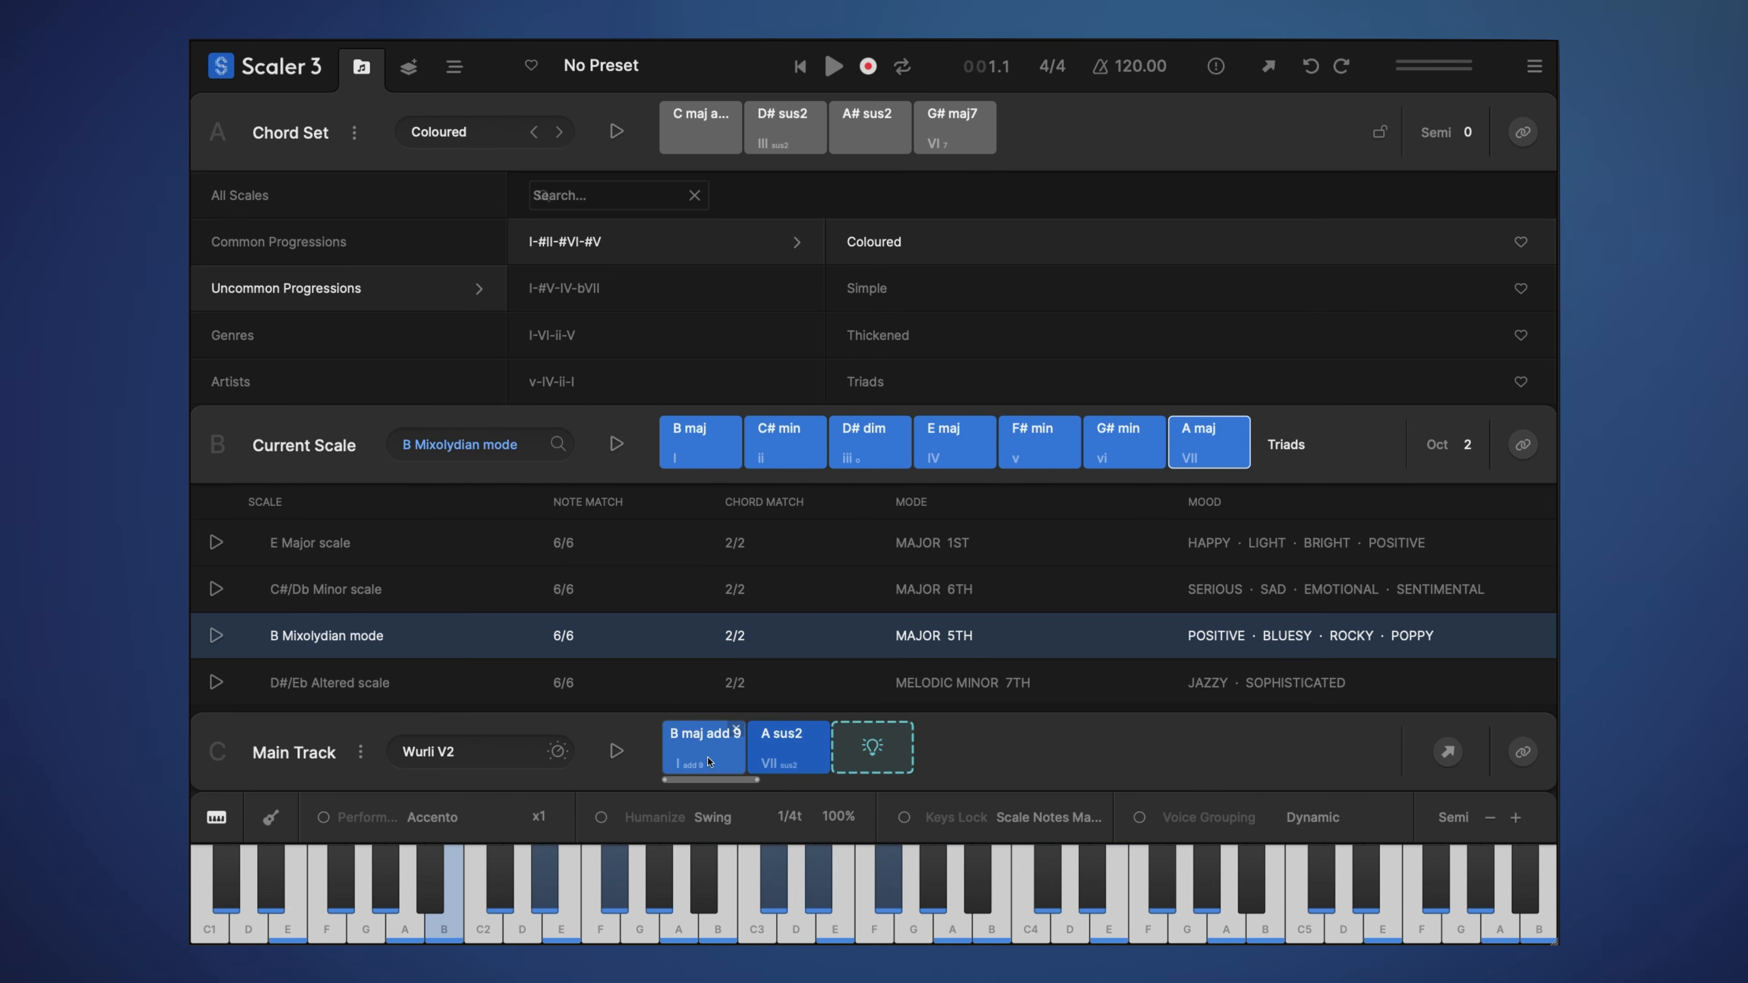
left_click(710, 763)
left_click(764, 761)
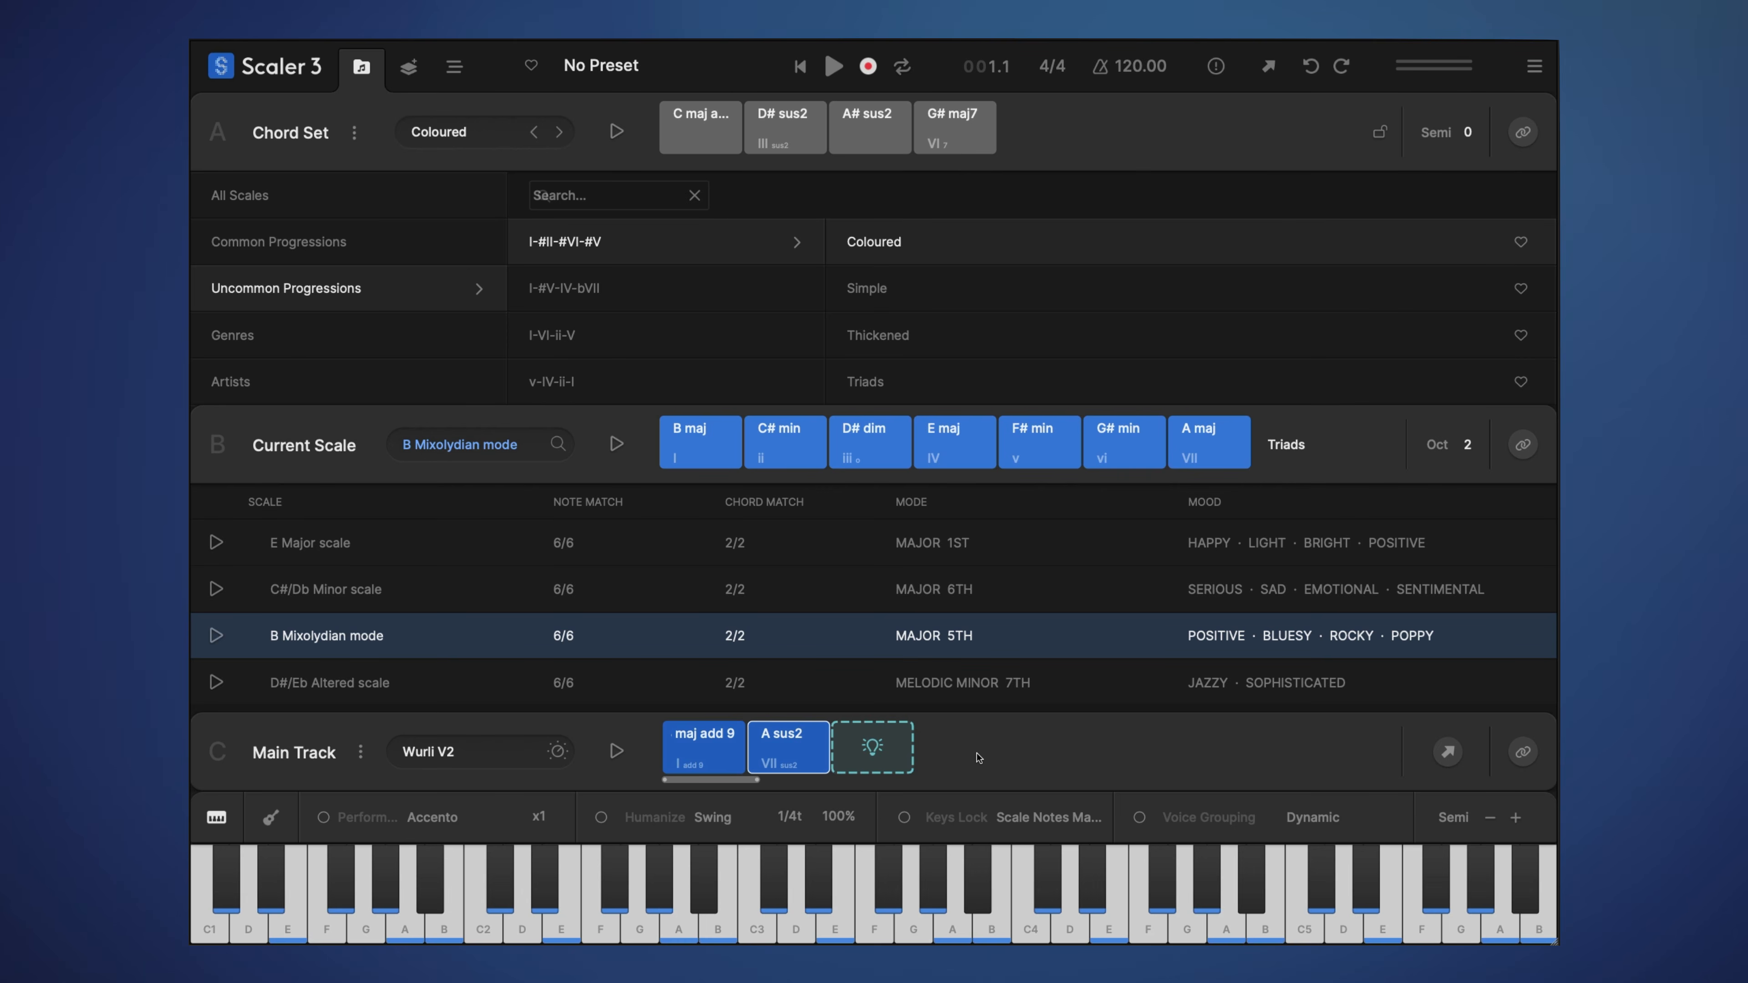
Open the chord suggestions for the main track's next slot and audition several Tonal suggestions, including E 5 and A maj
left_click(874, 747)
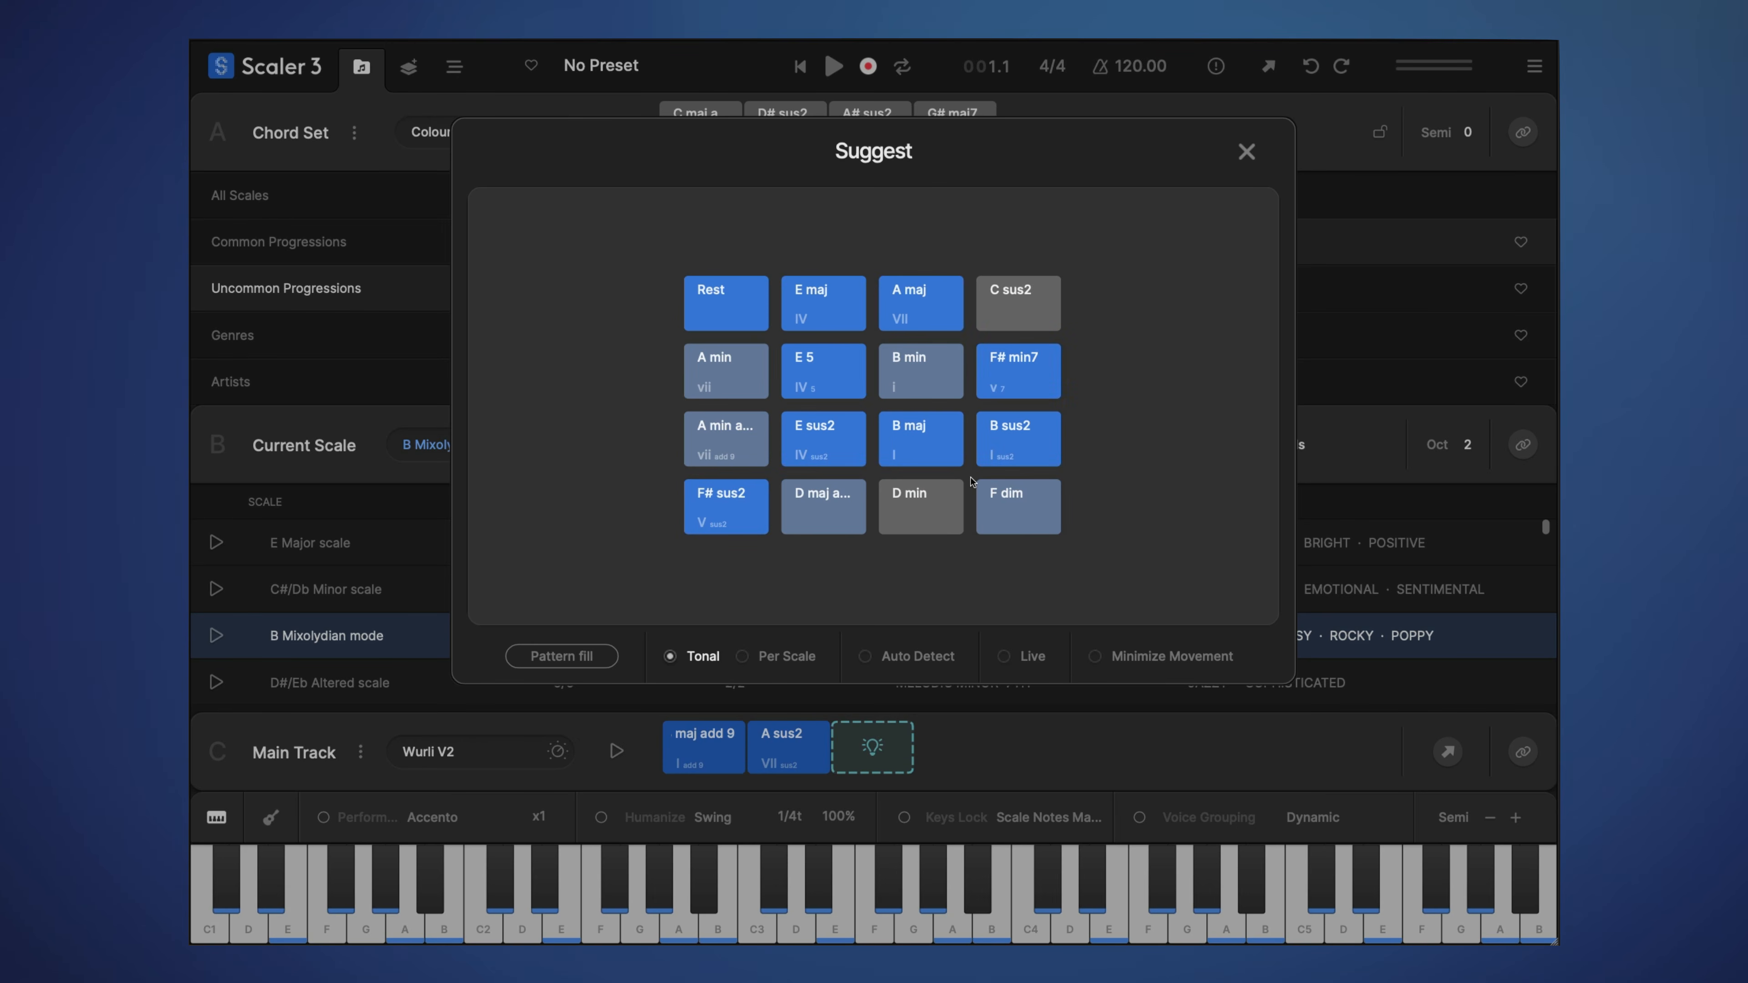
left_click(926, 444)
left_click(909, 375)
left_click(836, 375)
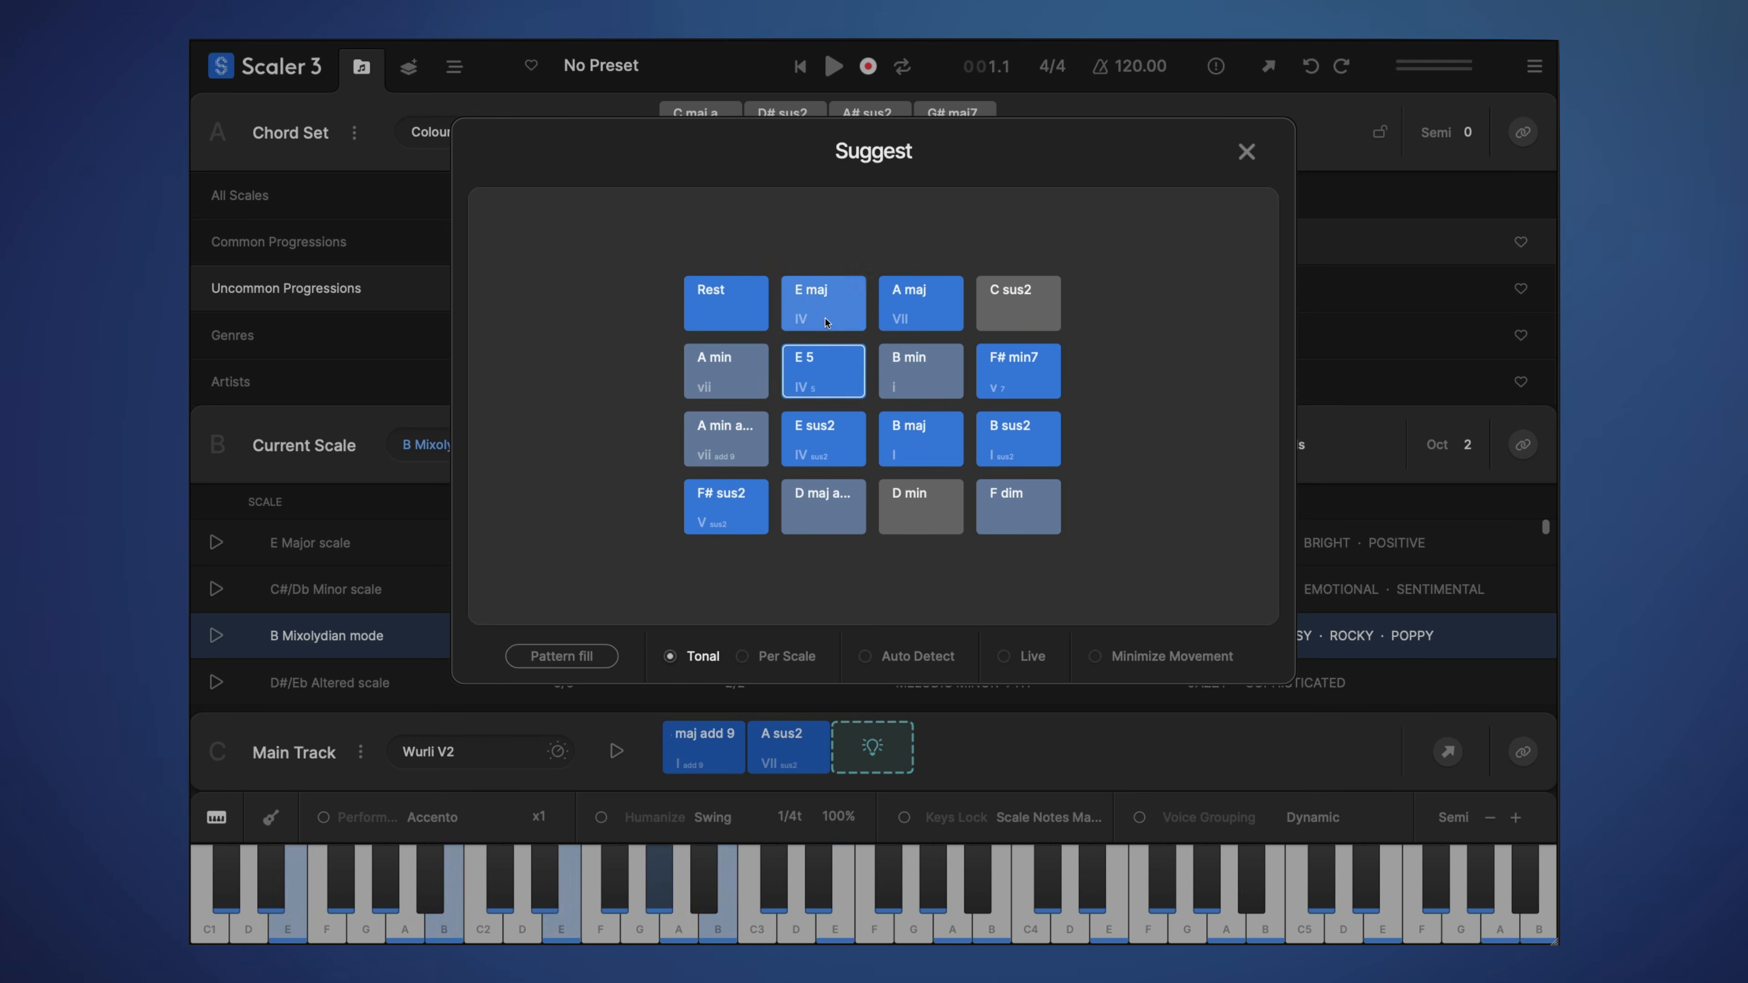
left_click(899, 317)
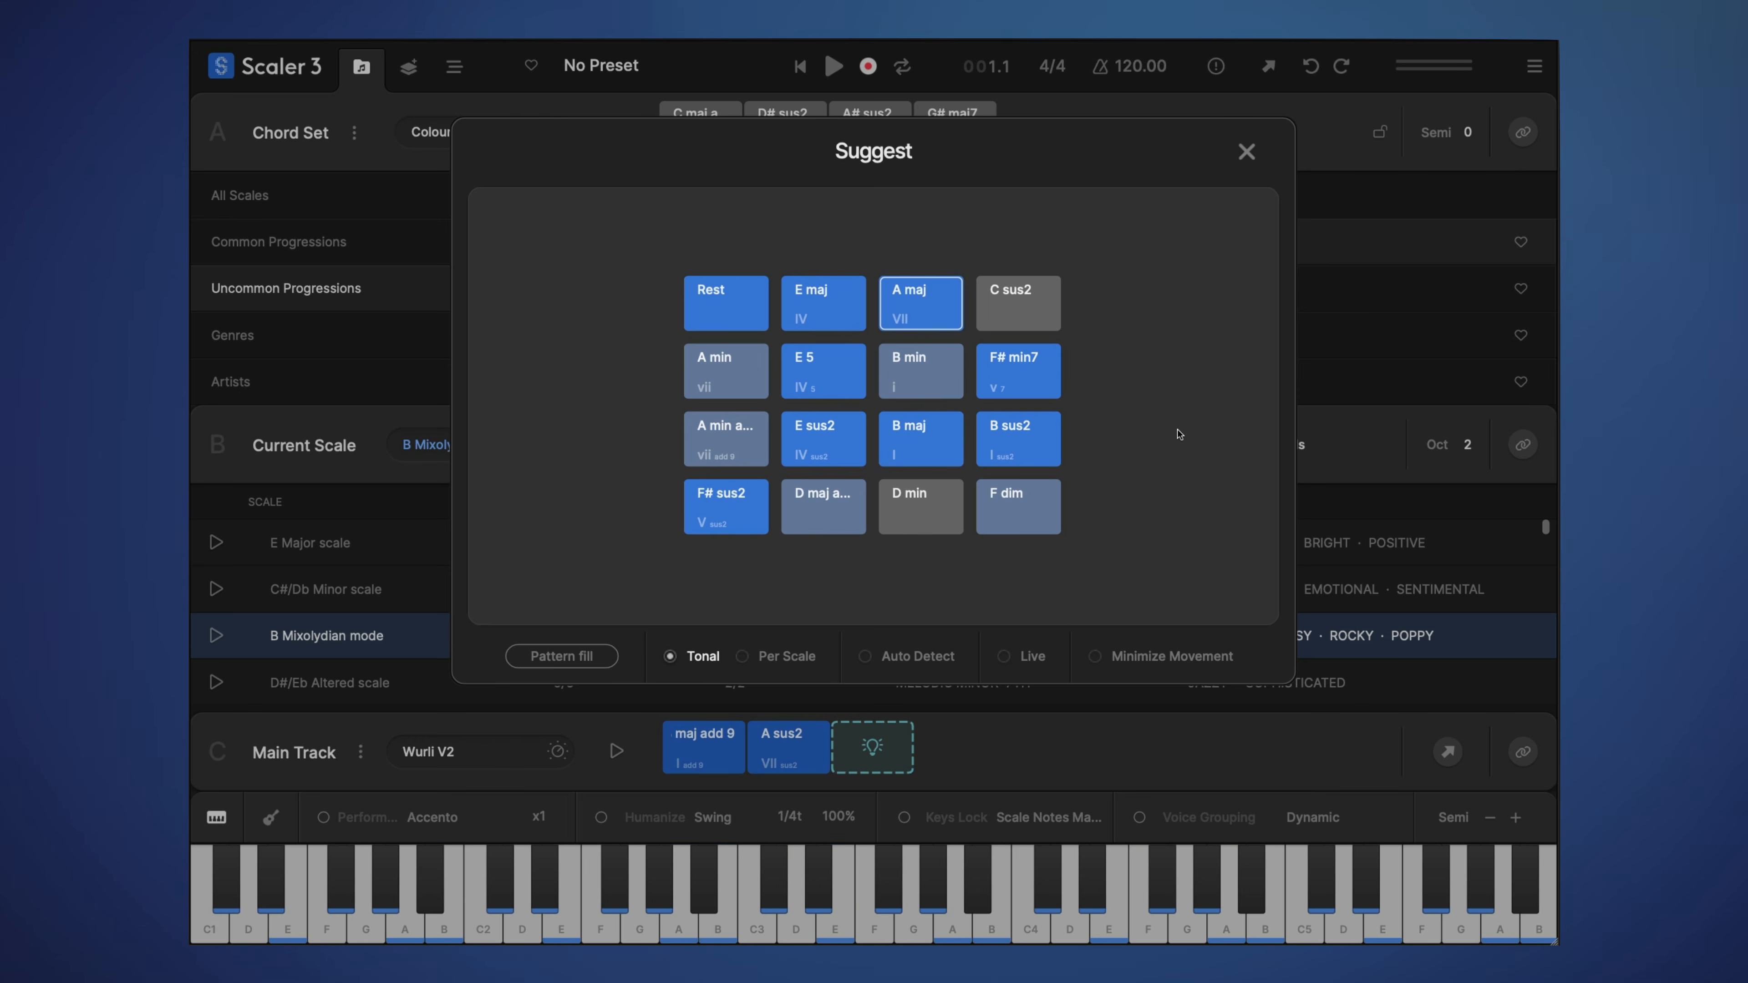
Switch the chord suggestions to Per Scale and audition several of them, including E sus2, E 5 and A maj
left_click(743, 657)
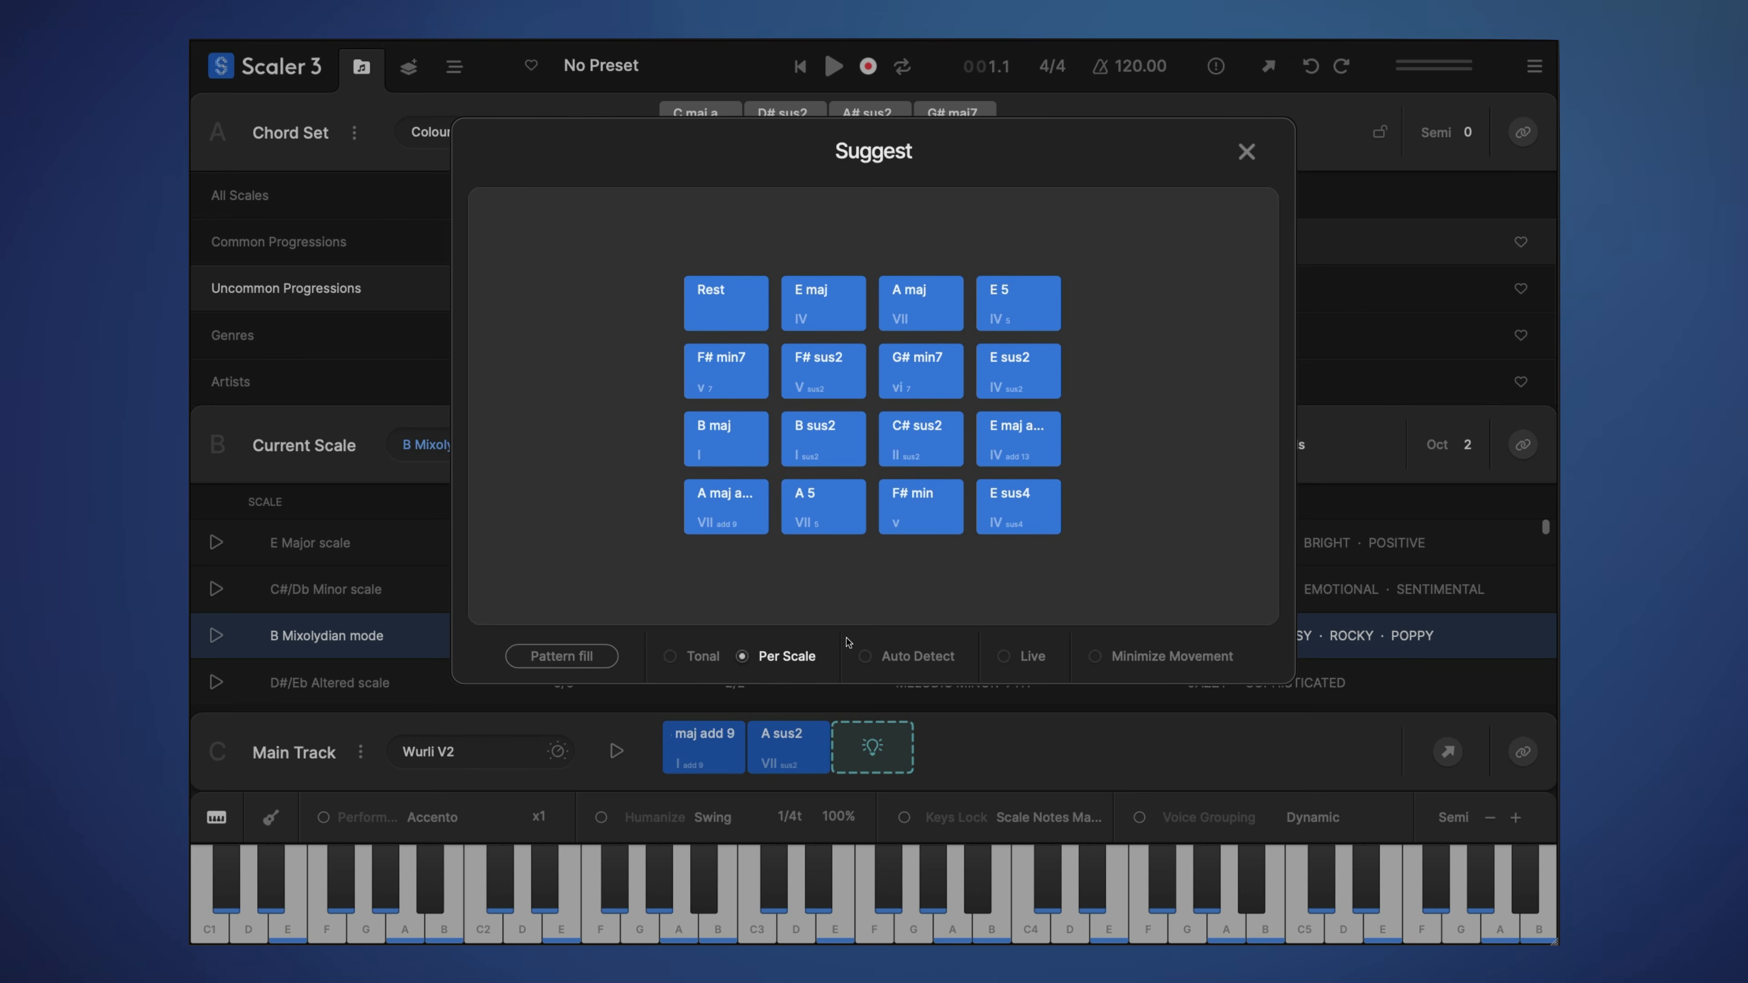
left_click(854, 427)
left_click(906, 418)
left_click(1017, 372)
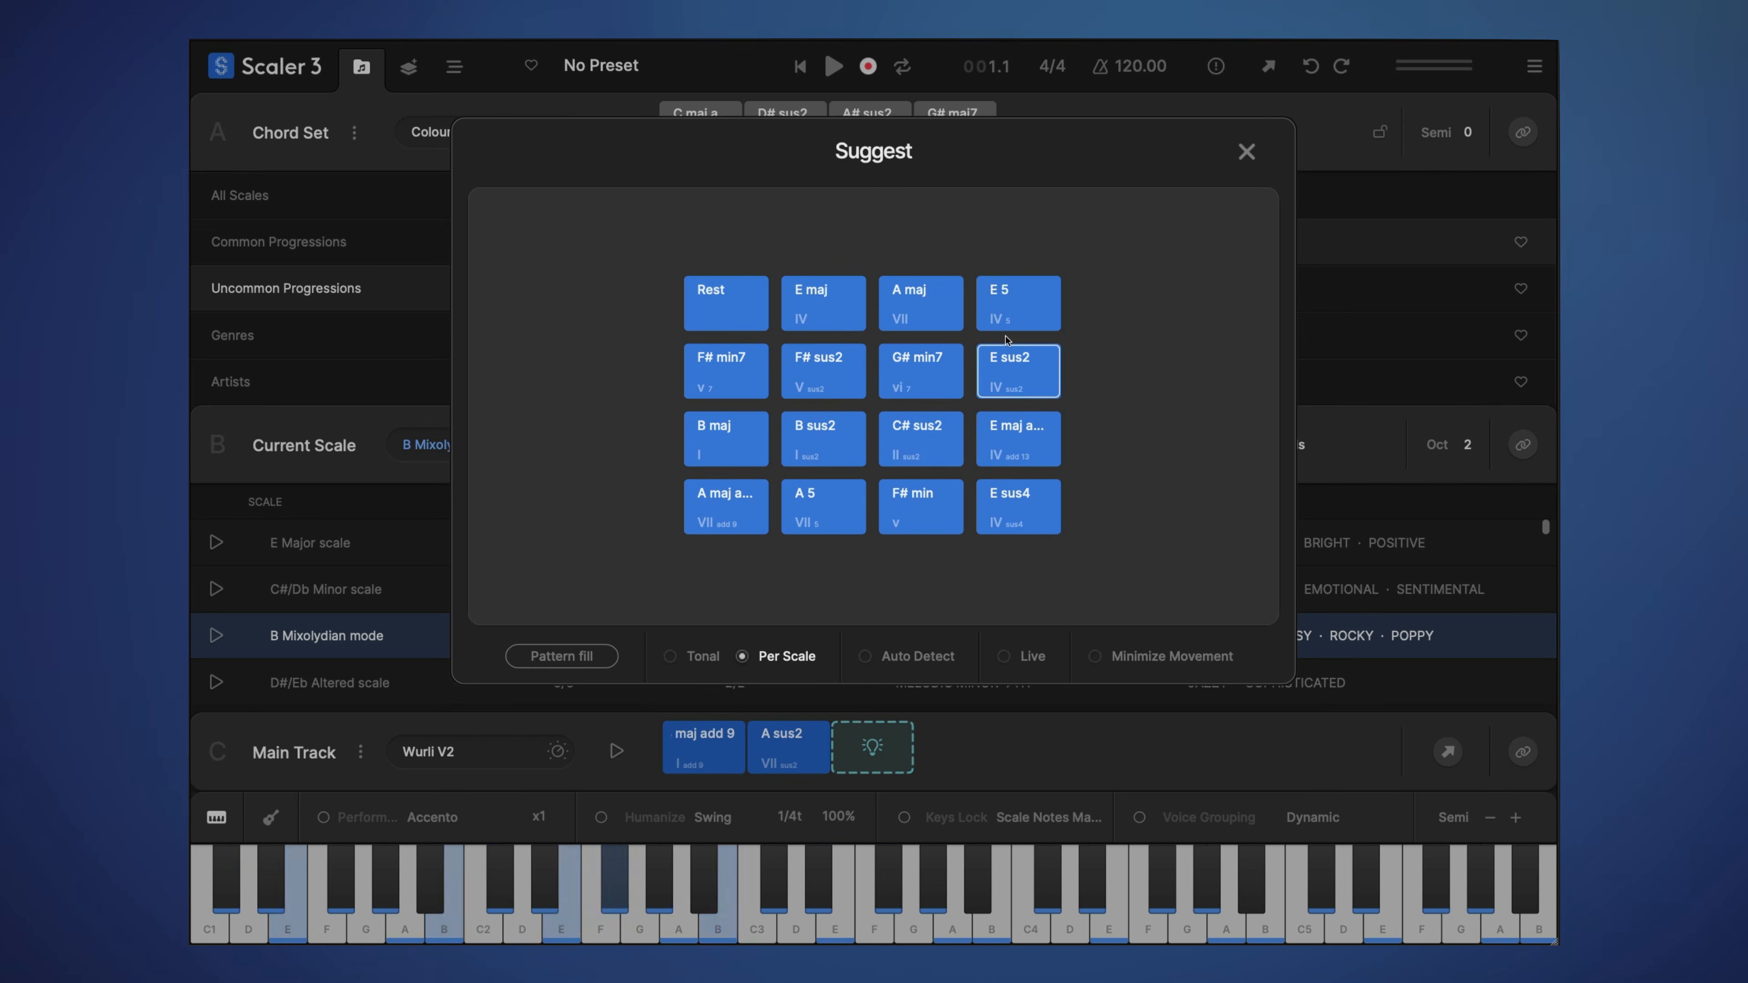
left_click(1017, 304)
left_click(919, 316)
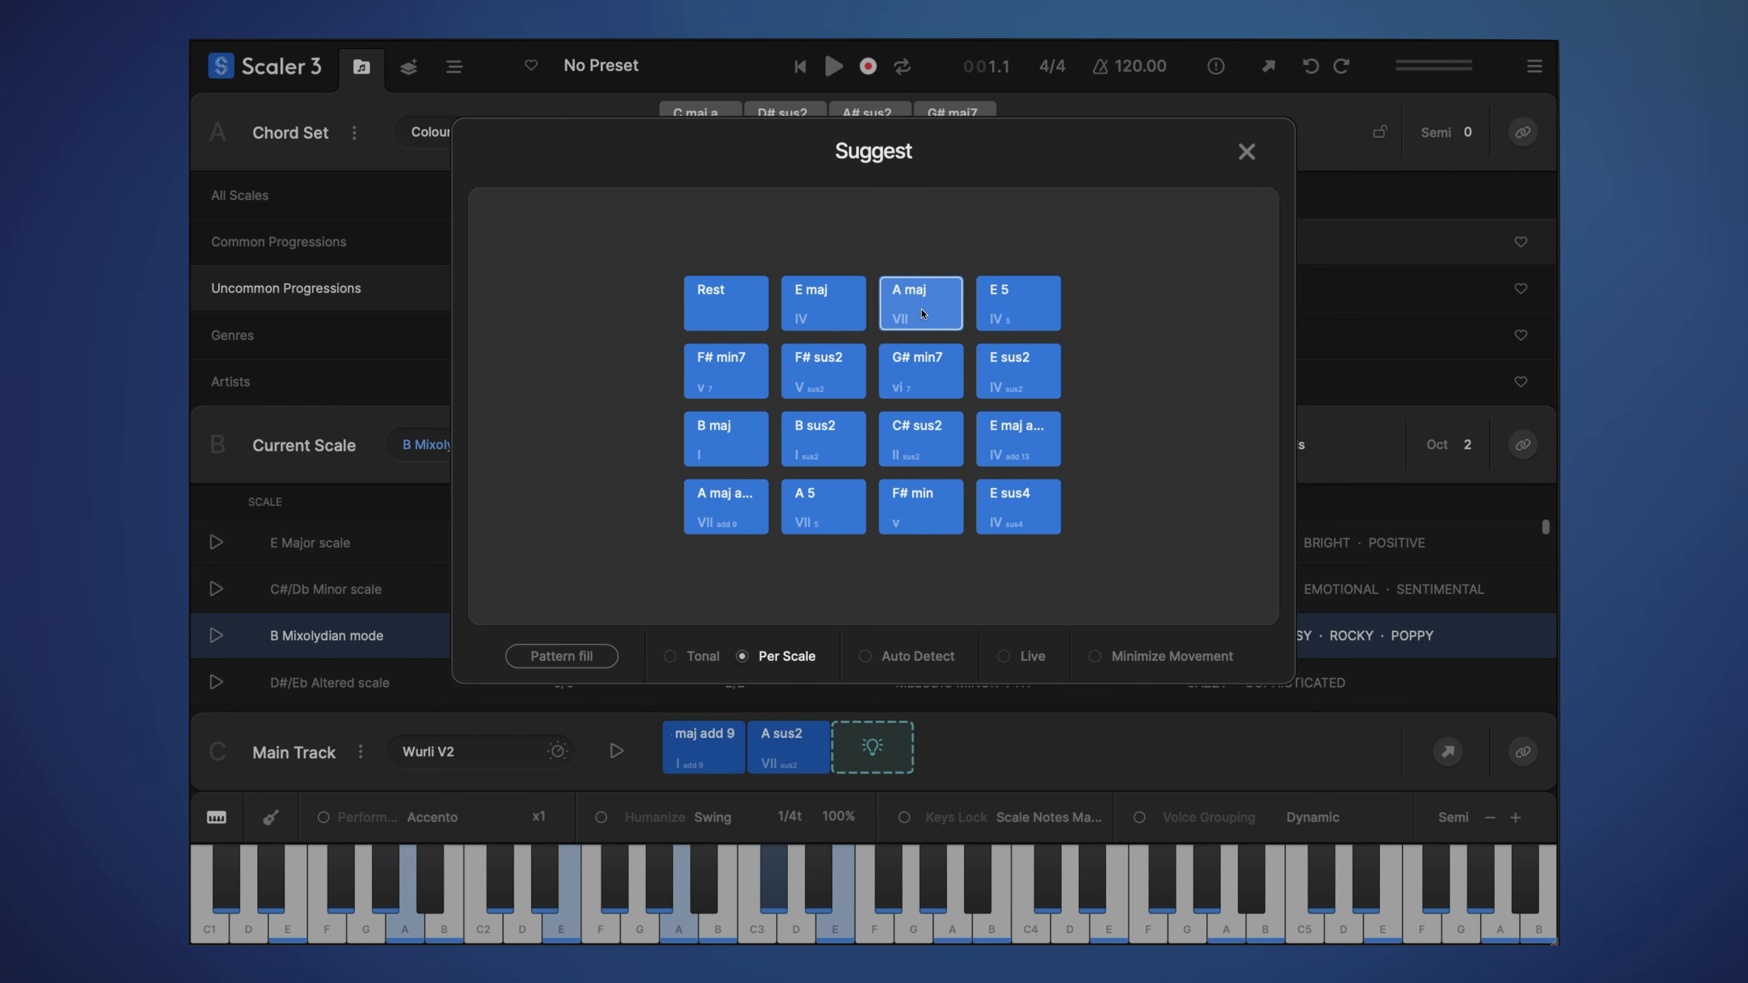
Turn on Minimize Movement for the suggestions and audition the revoiced chords, including the first E maj inversion
left_click(1096, 657)
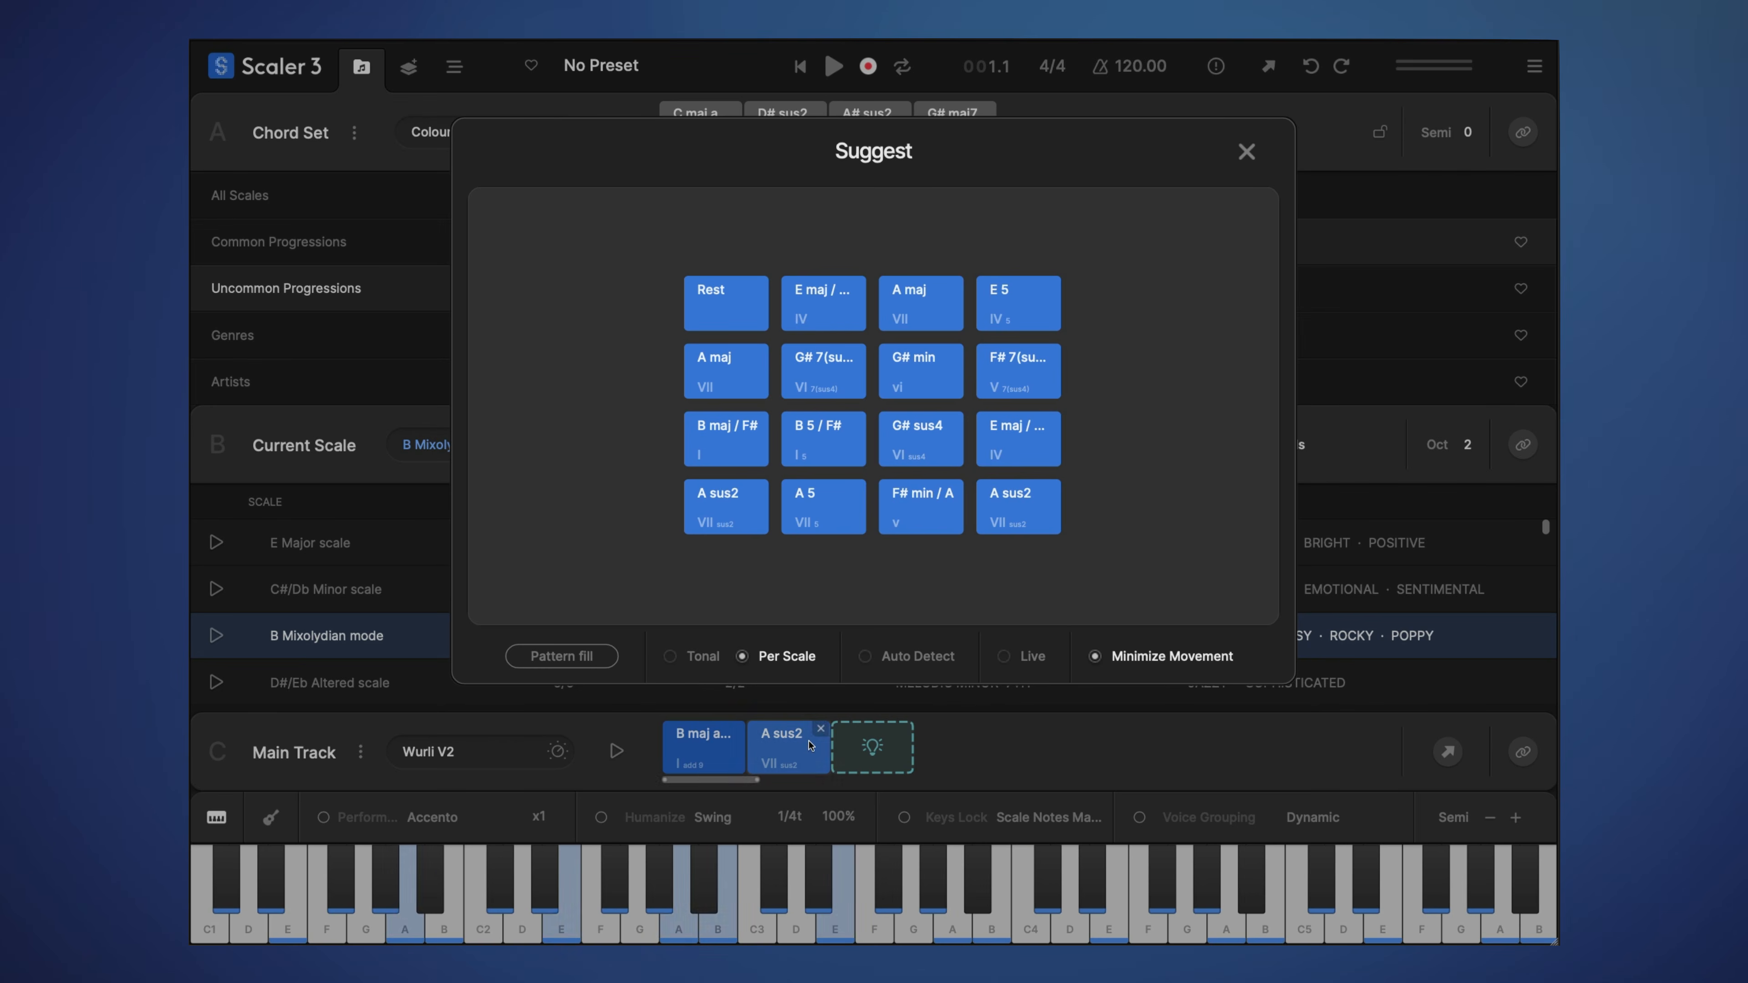
left_click(937, 435)
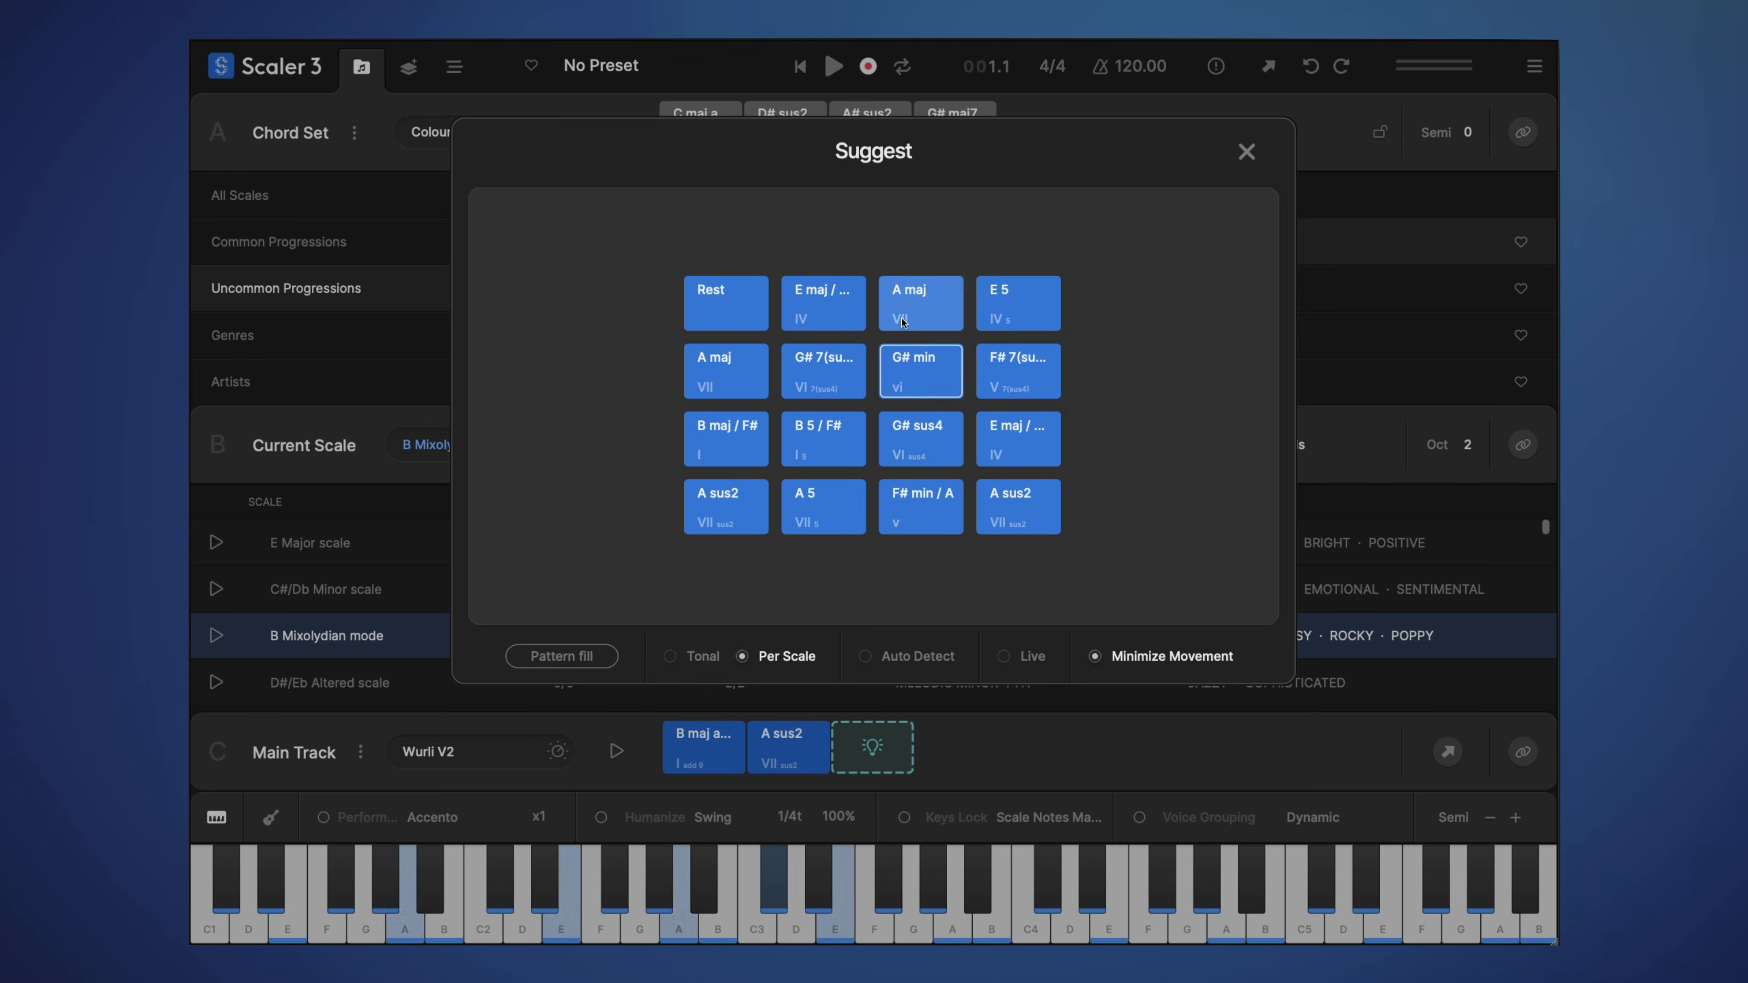
left_click(829, 290)
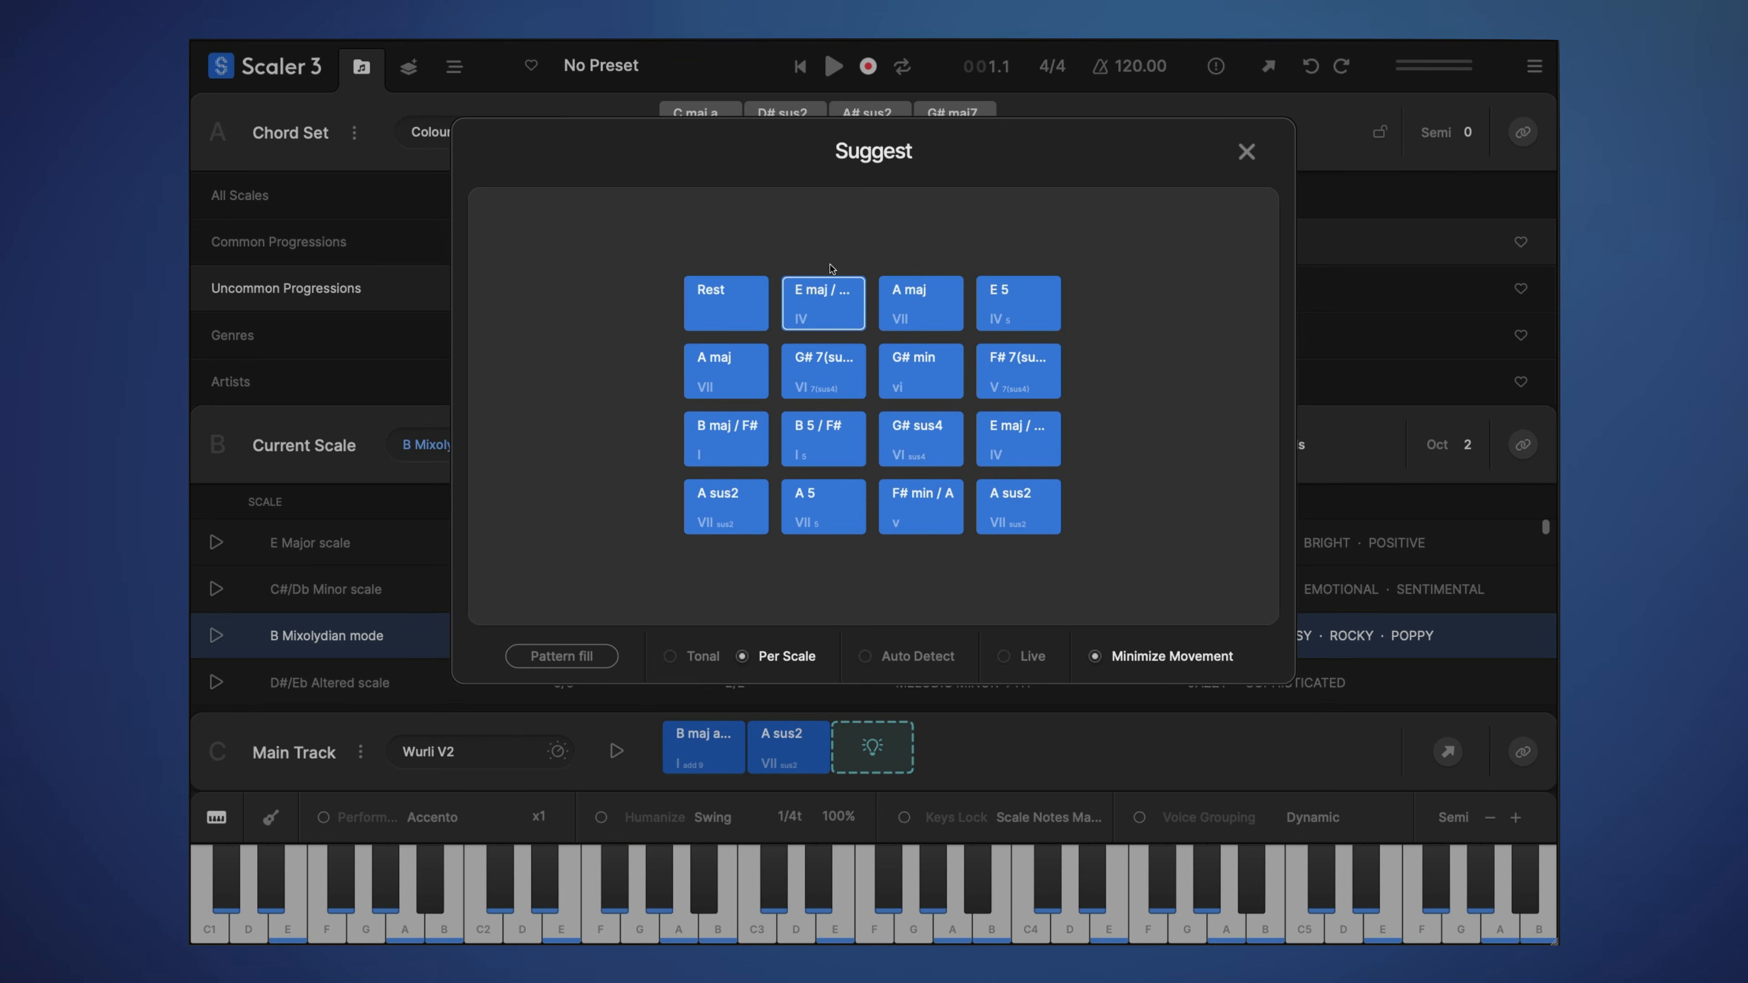
Switch the suggestions back to Tonal and base them on the main track's B maj add 9 chord
left_click(672, 657)
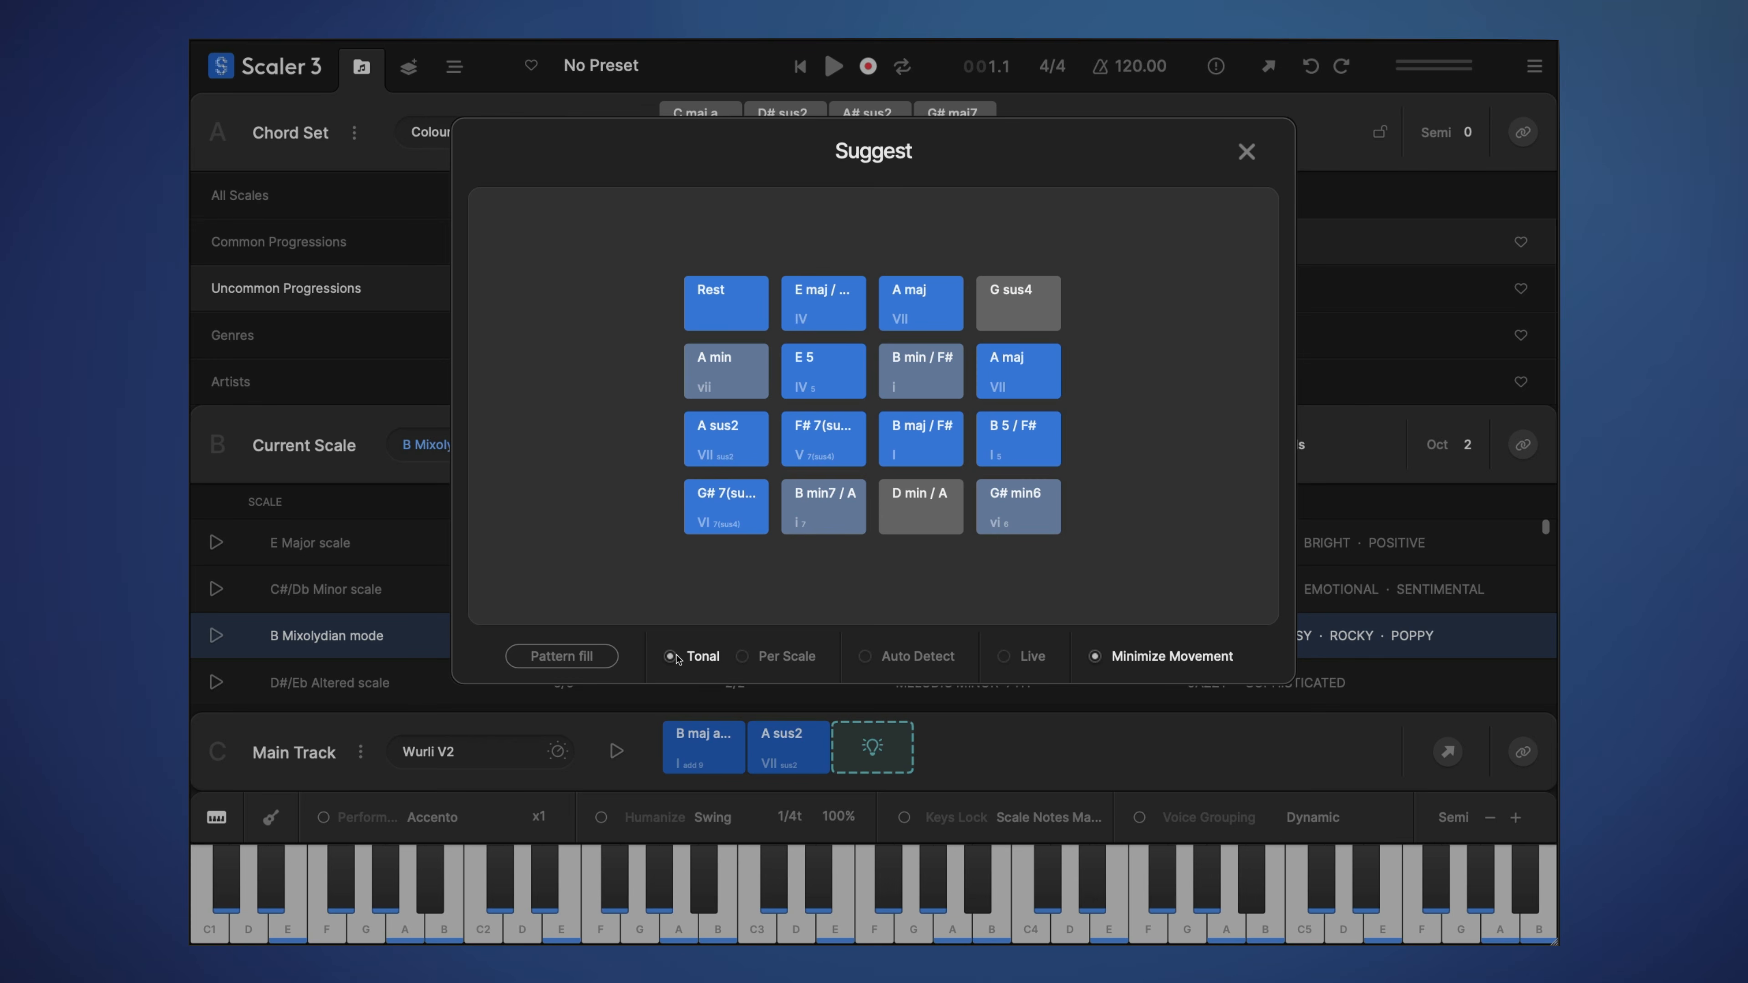
left_click(824, 441)
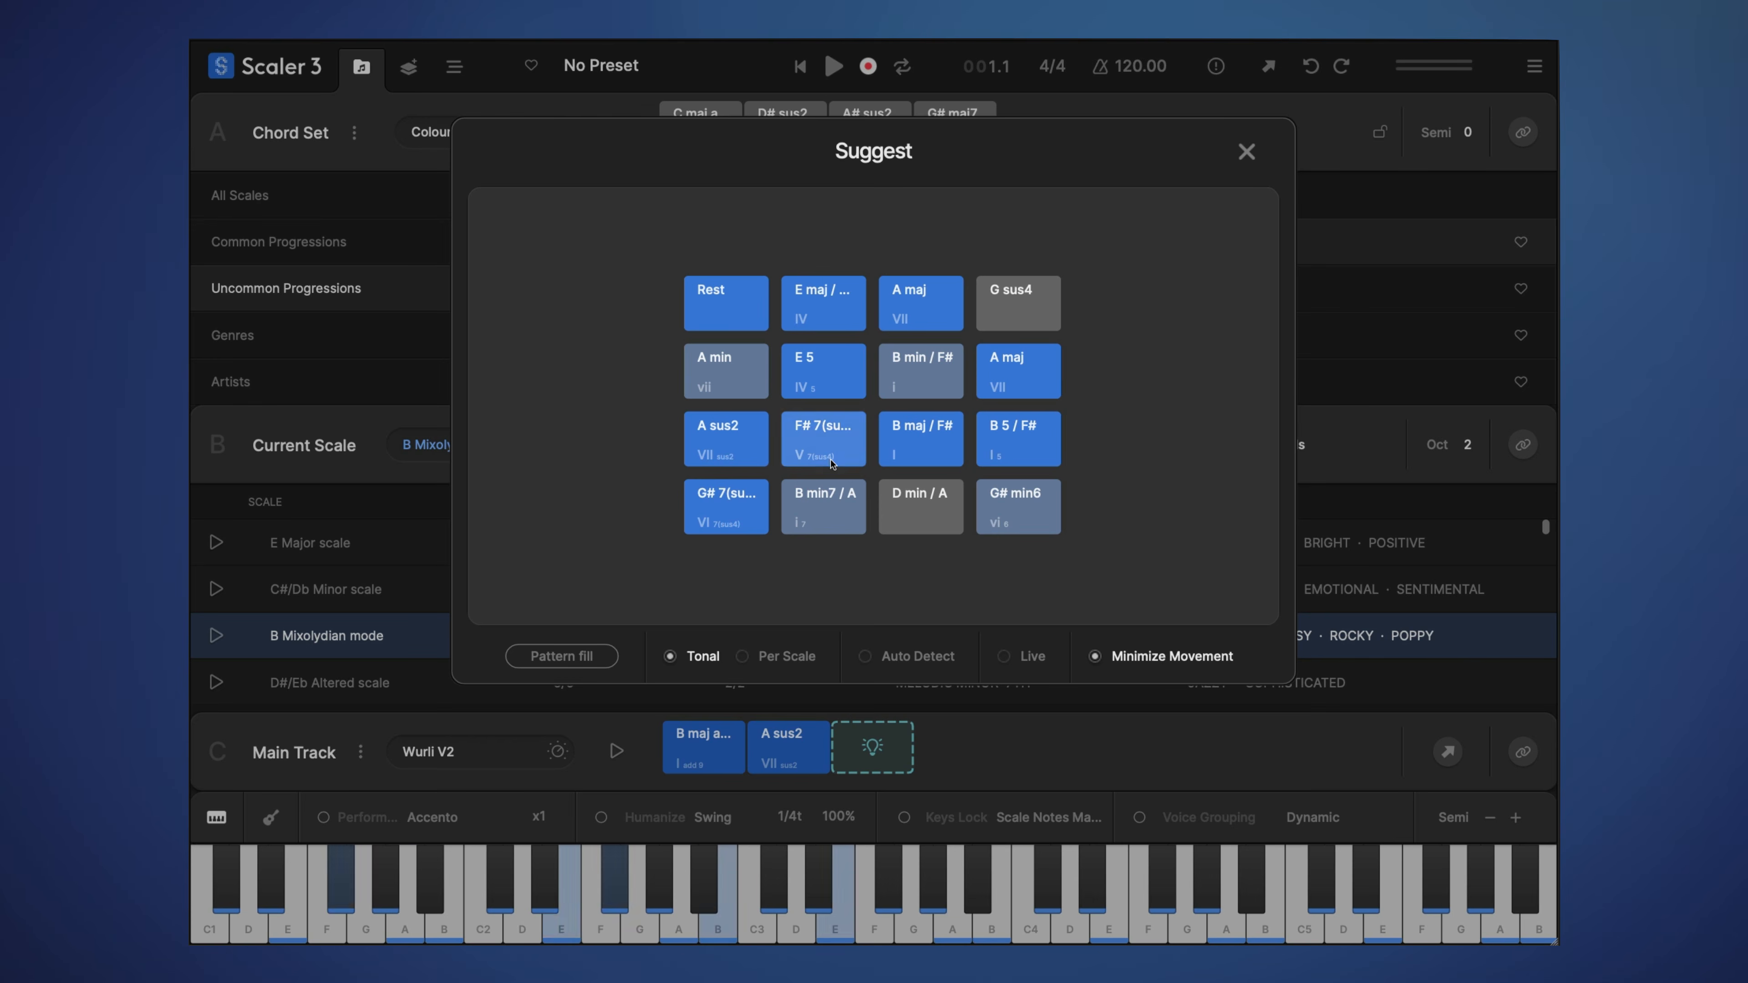
left_click(714, 772)
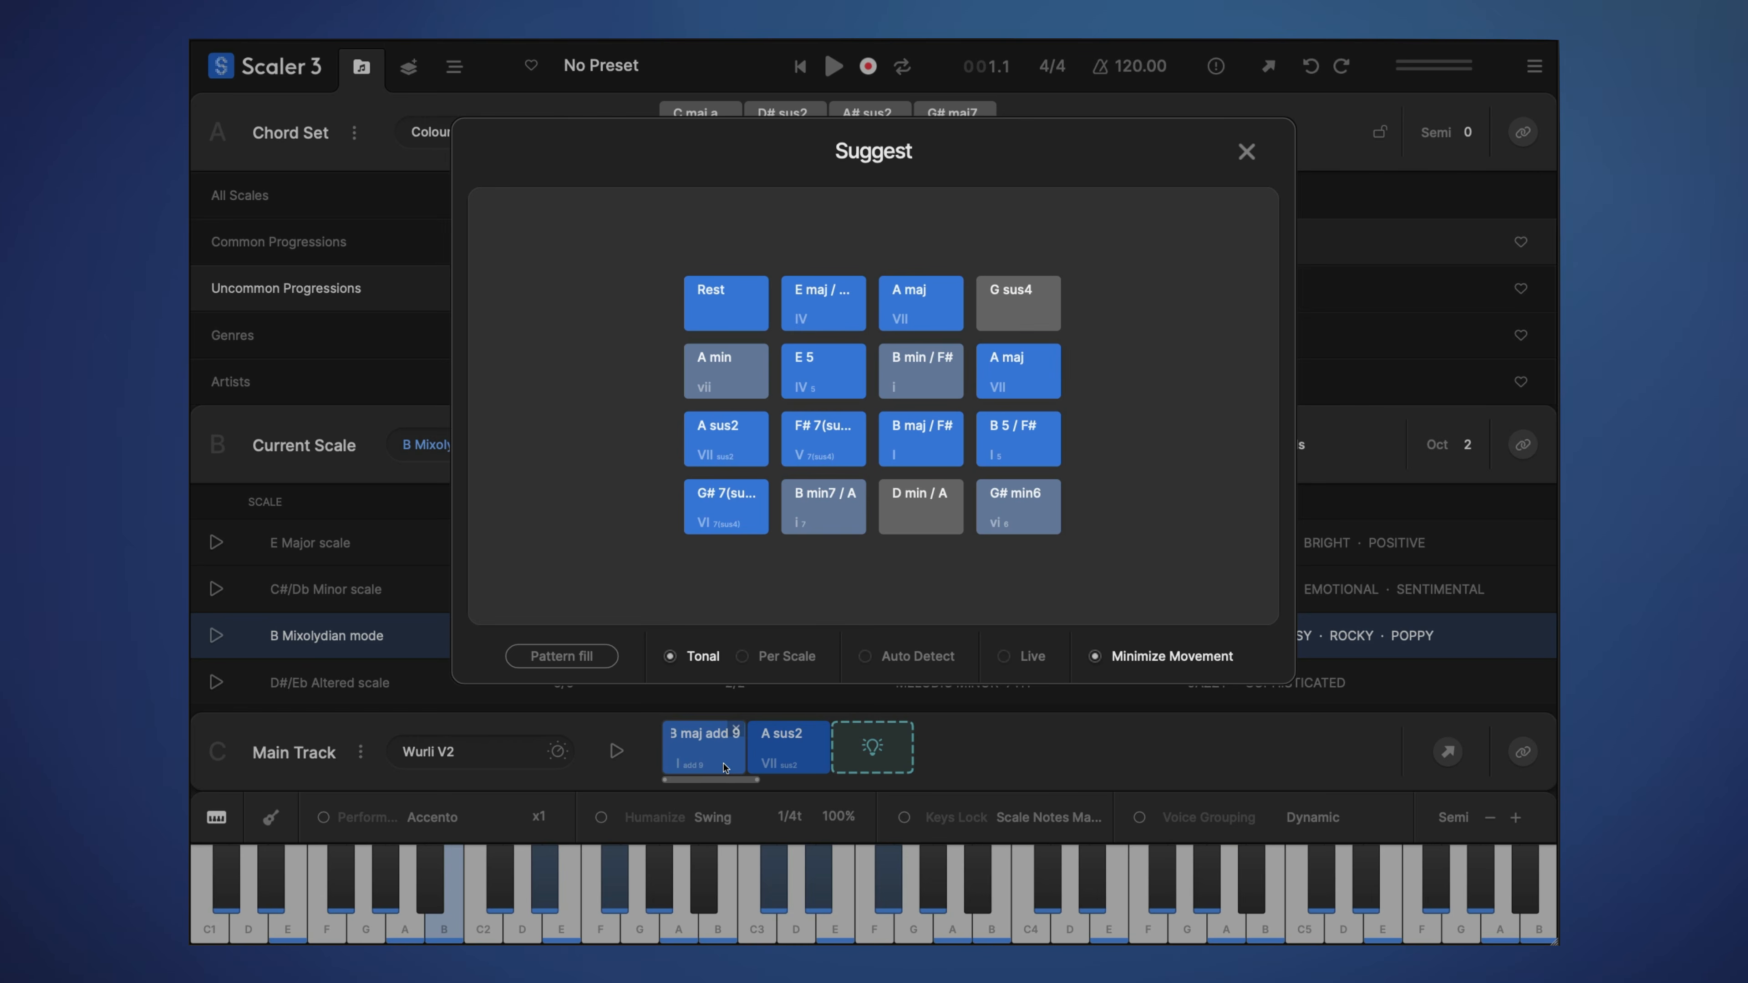
left_click(724, 768)
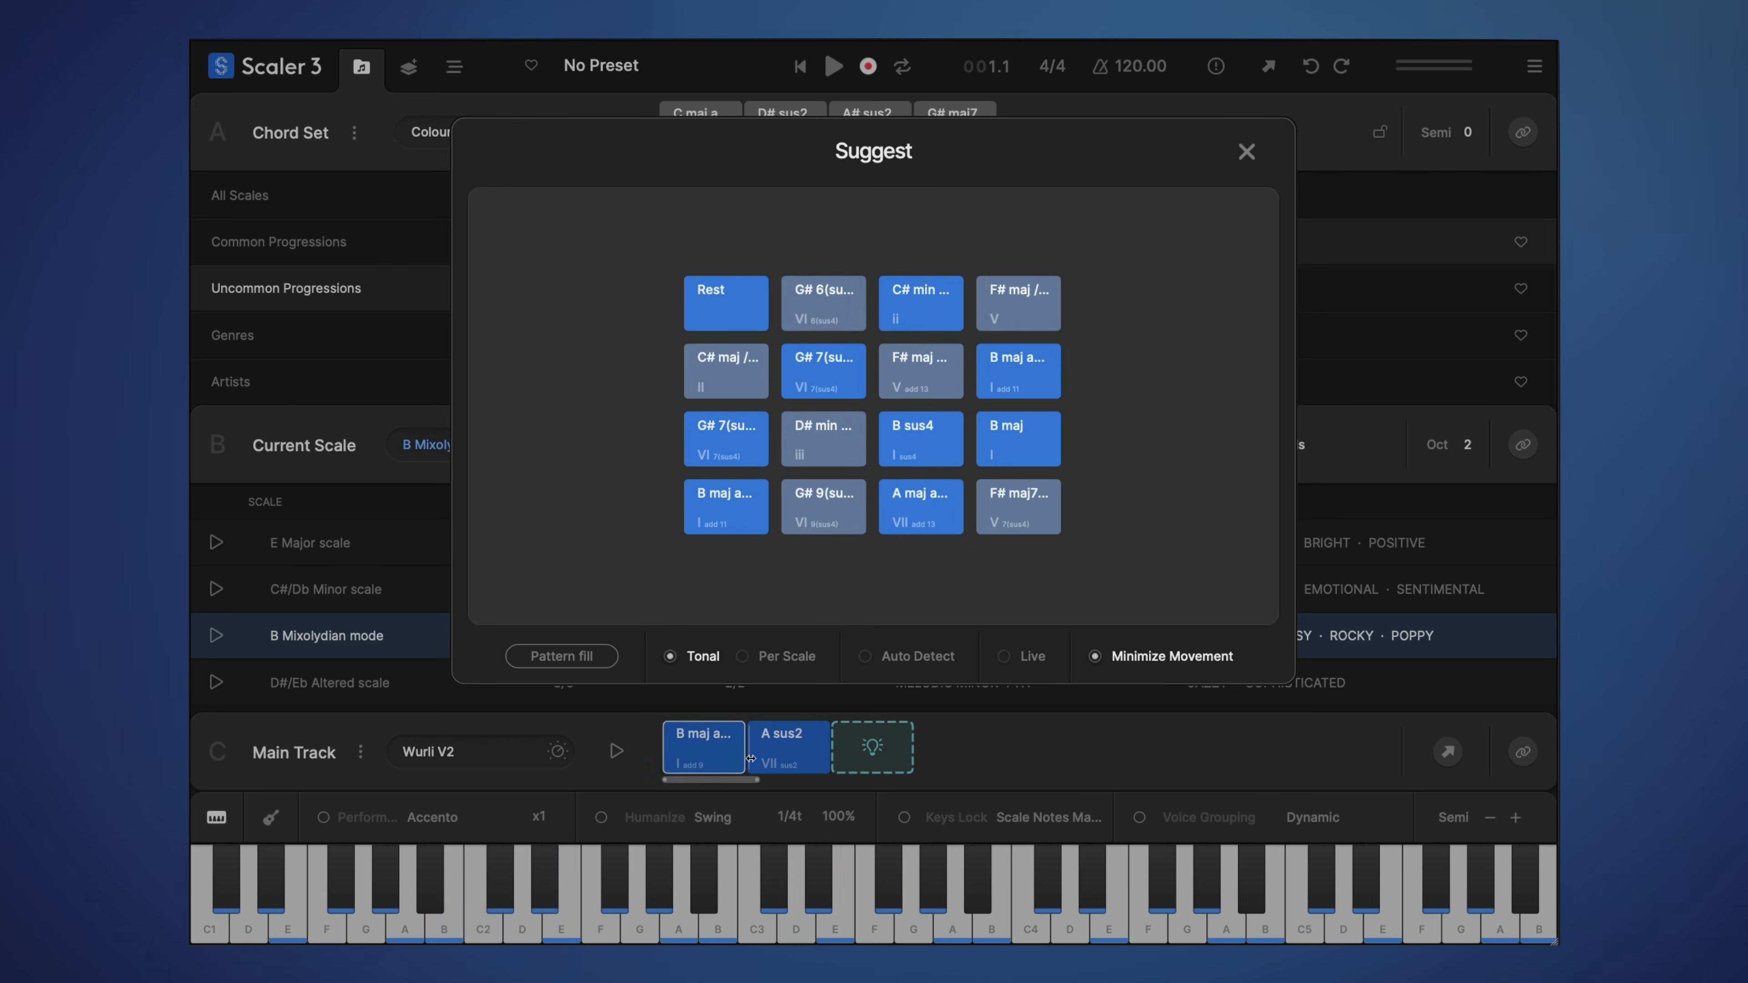
left_click(774, 758)
left_click(713, 752)
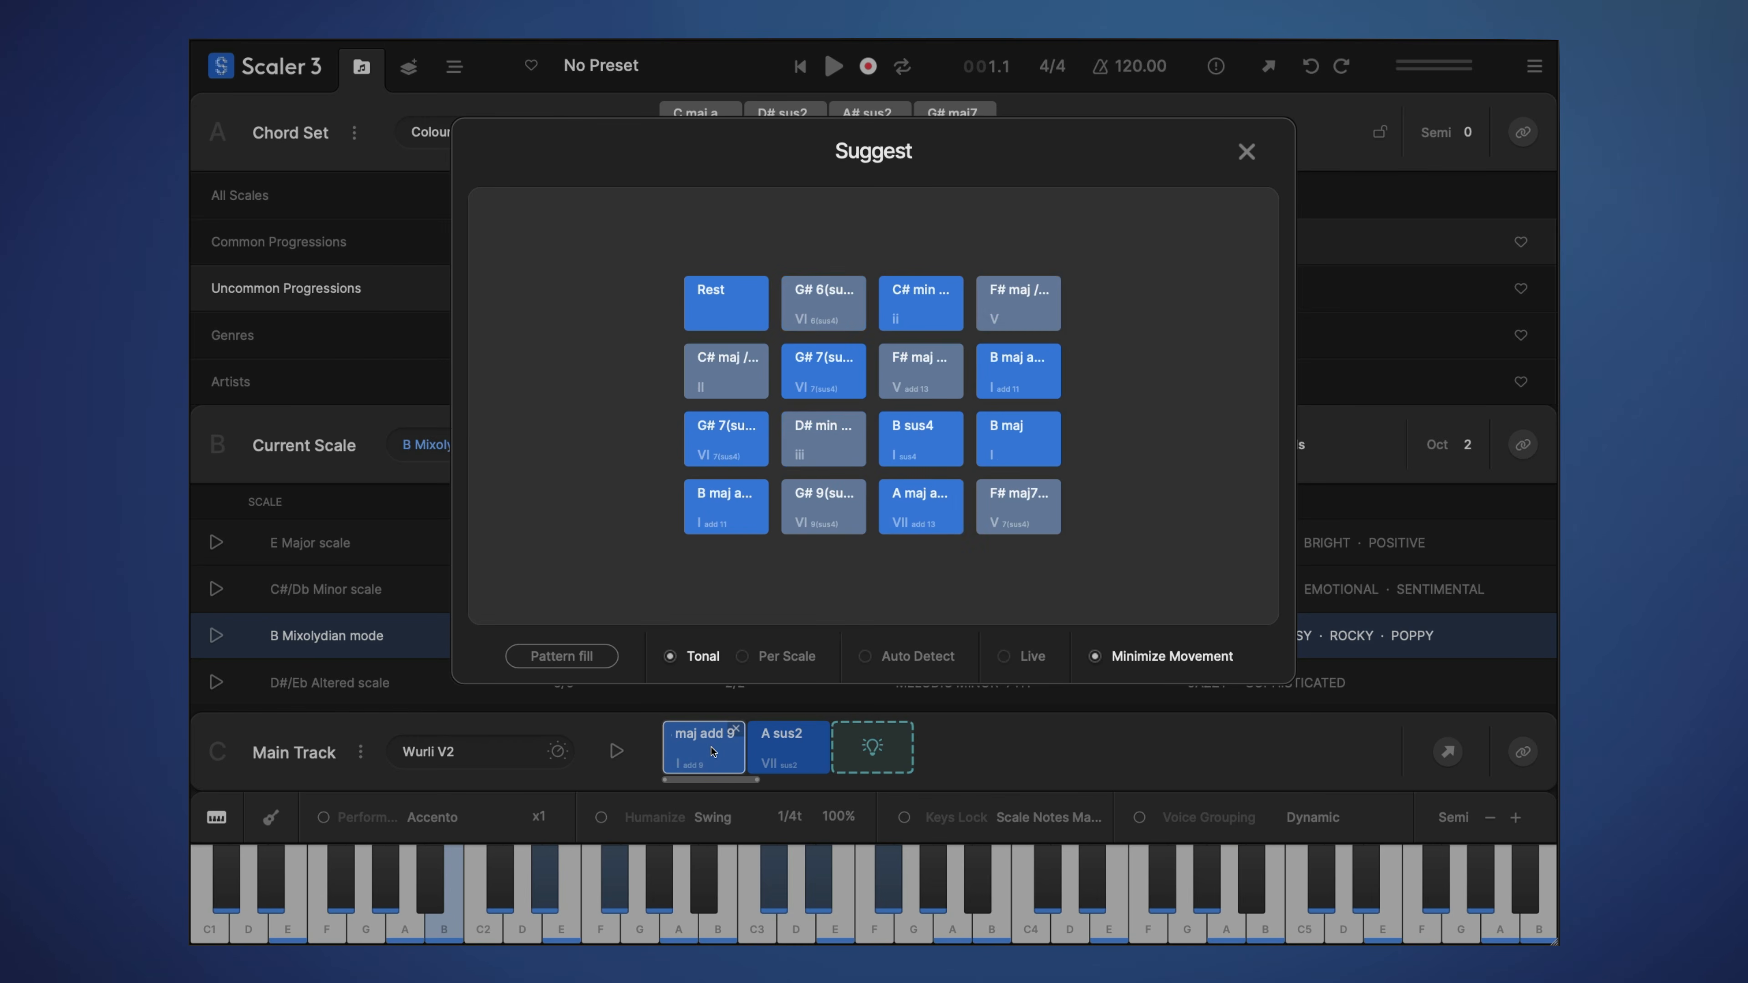
Audition several of the new Tonal suggestions, including G# 6(sus4) and the F# maj chords
left_click(824, 373)
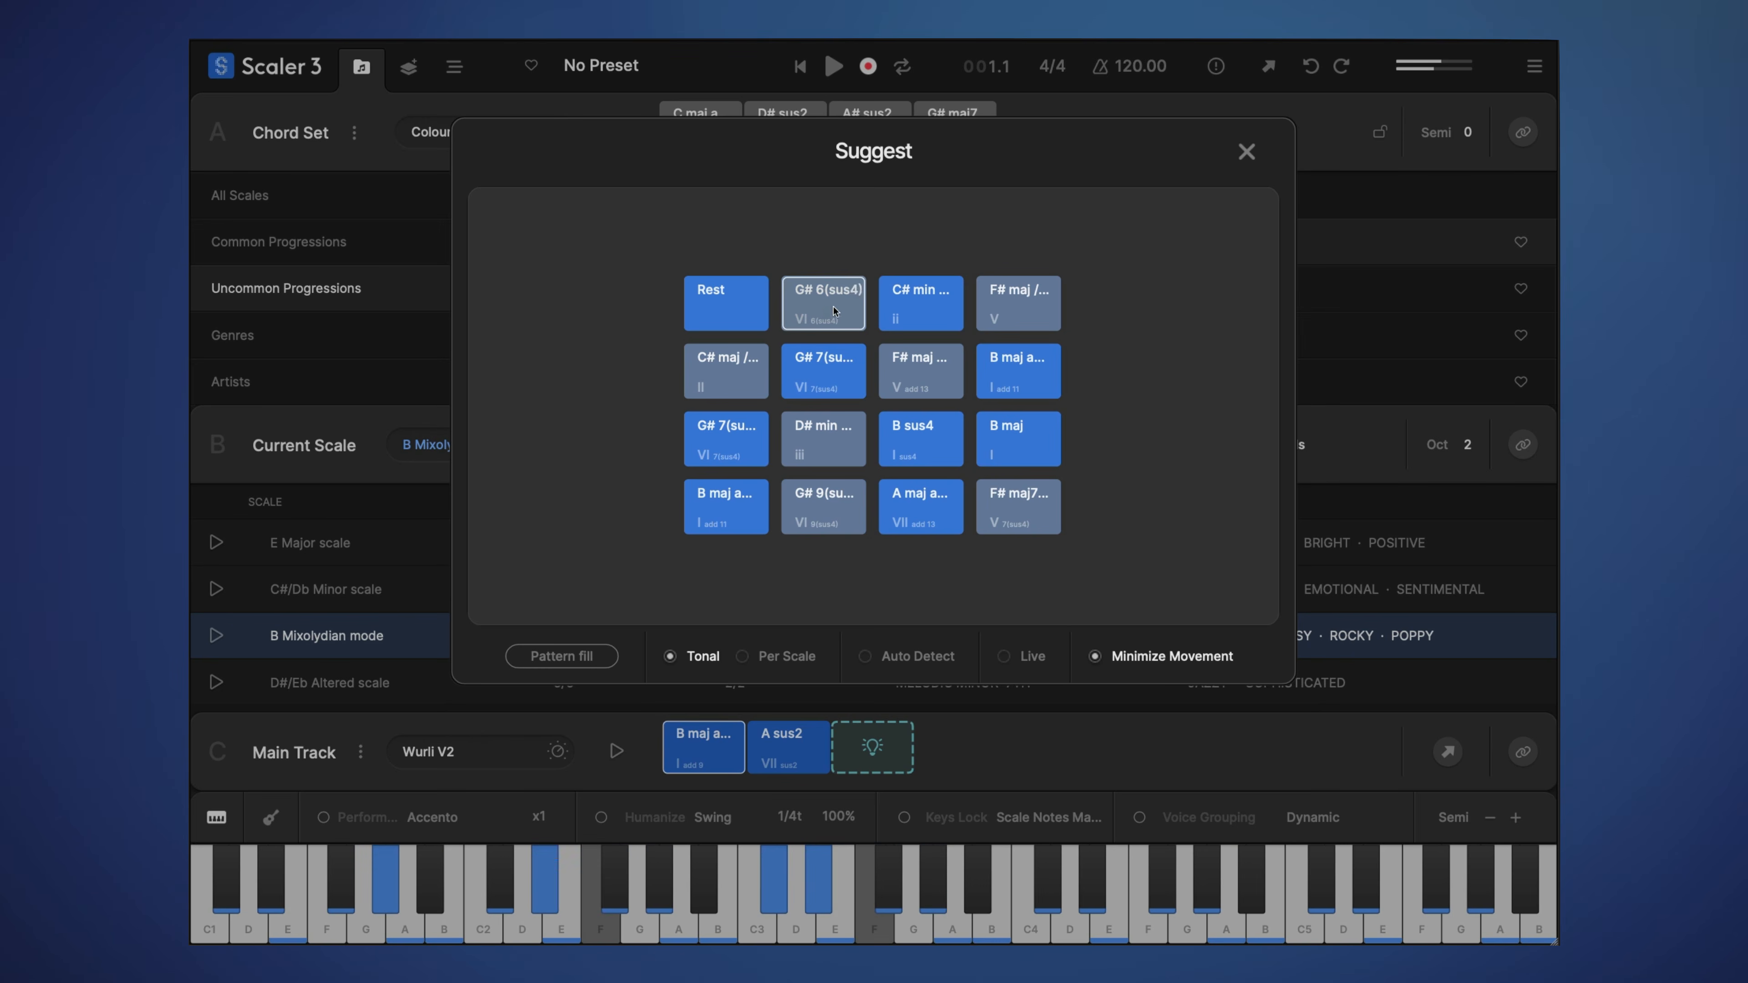
left_click(890, 307)
left_click(920, 369)
left_click(983, 317)
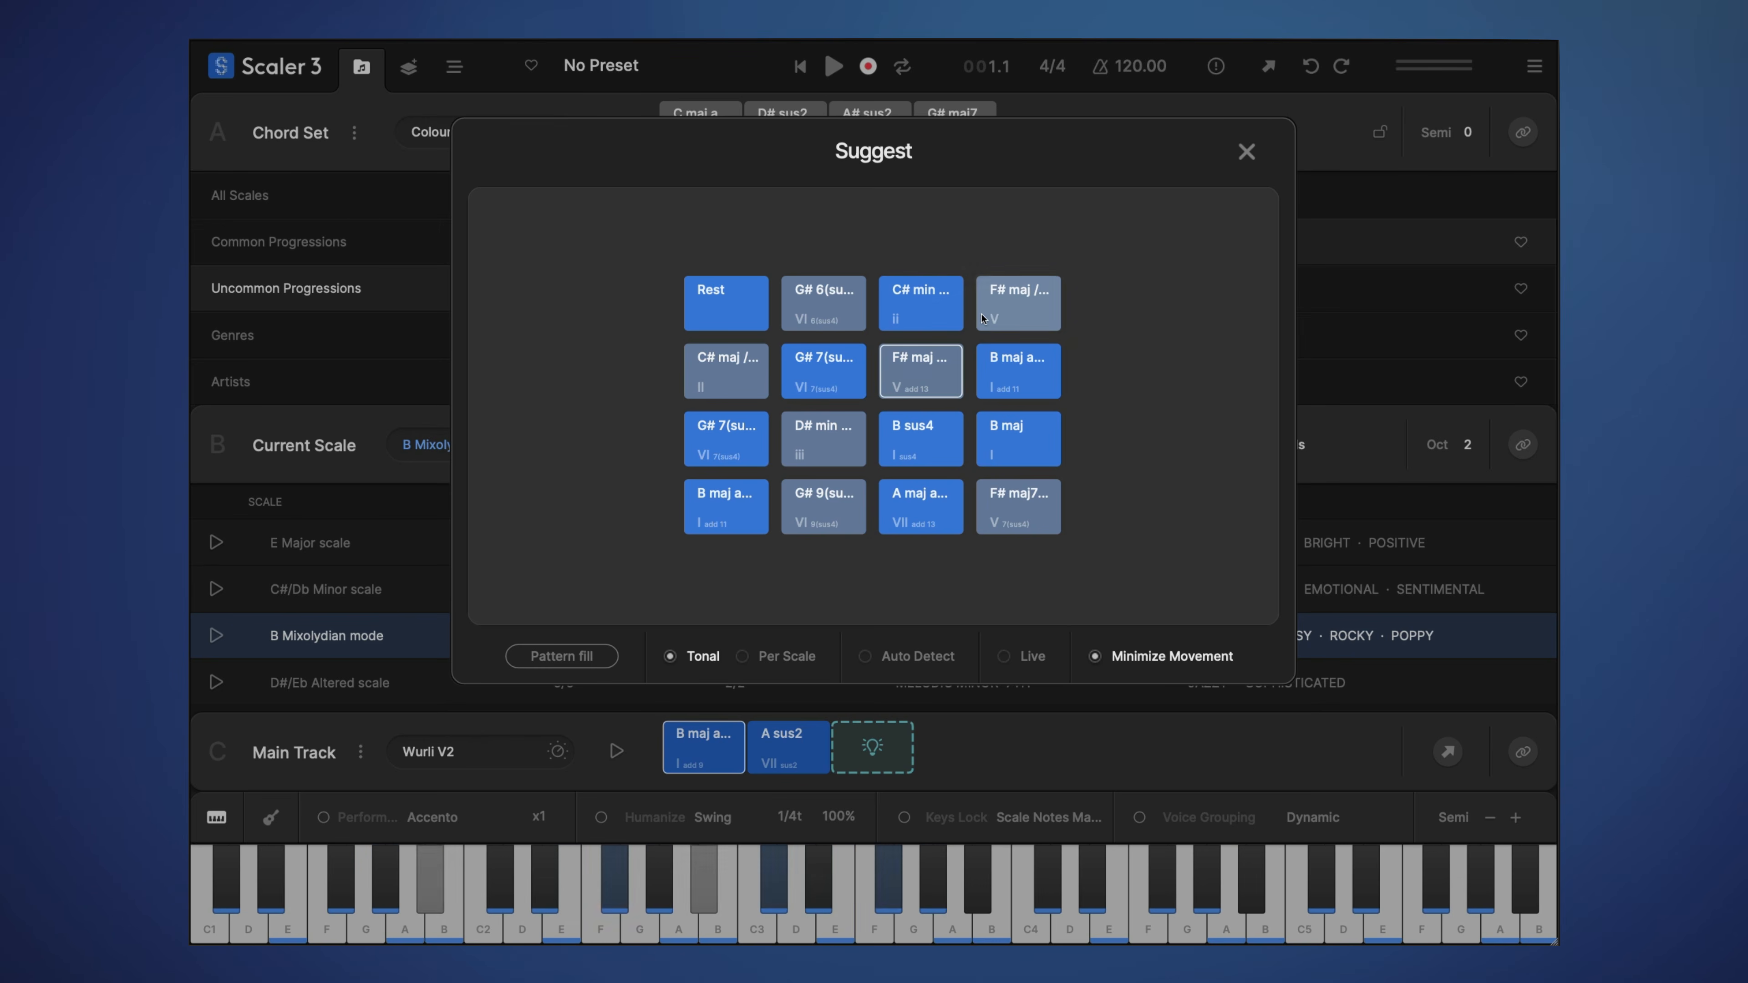
Audition the suggested C# min / G# and F# maj / A# chords repeatedly as a pair
left_click(920, 308)
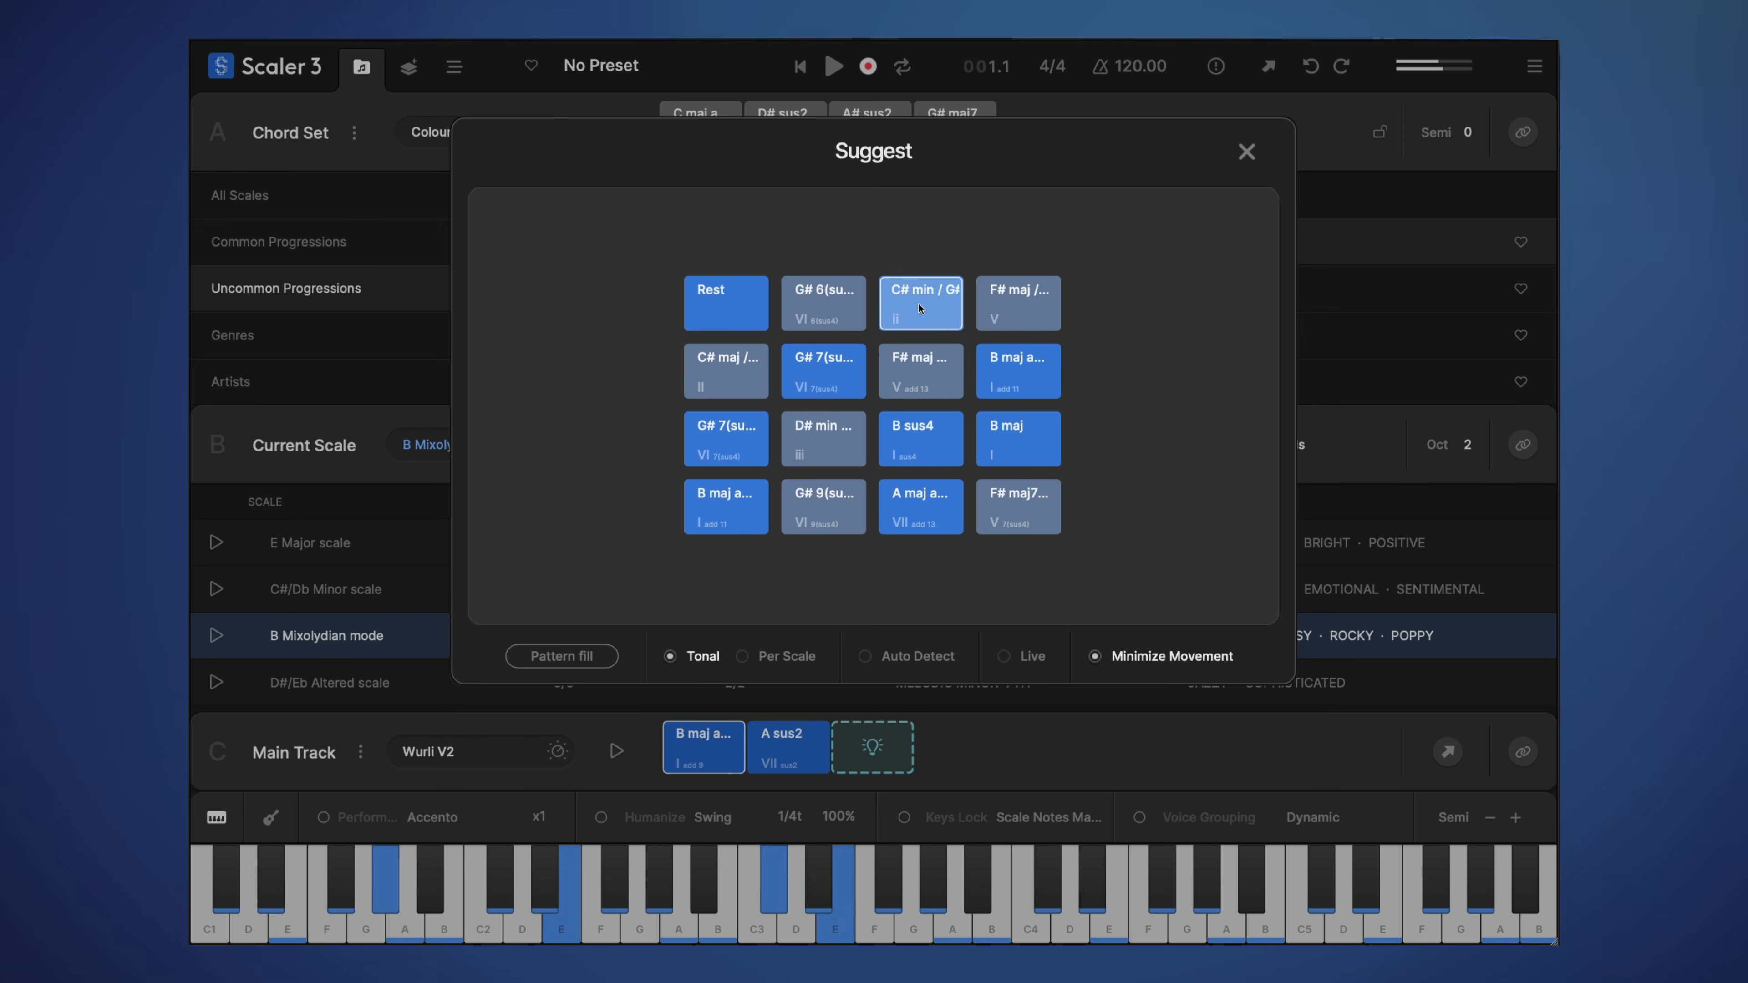
left_click(983, 301)
left_click(982, 301)
left_click(919, 309)
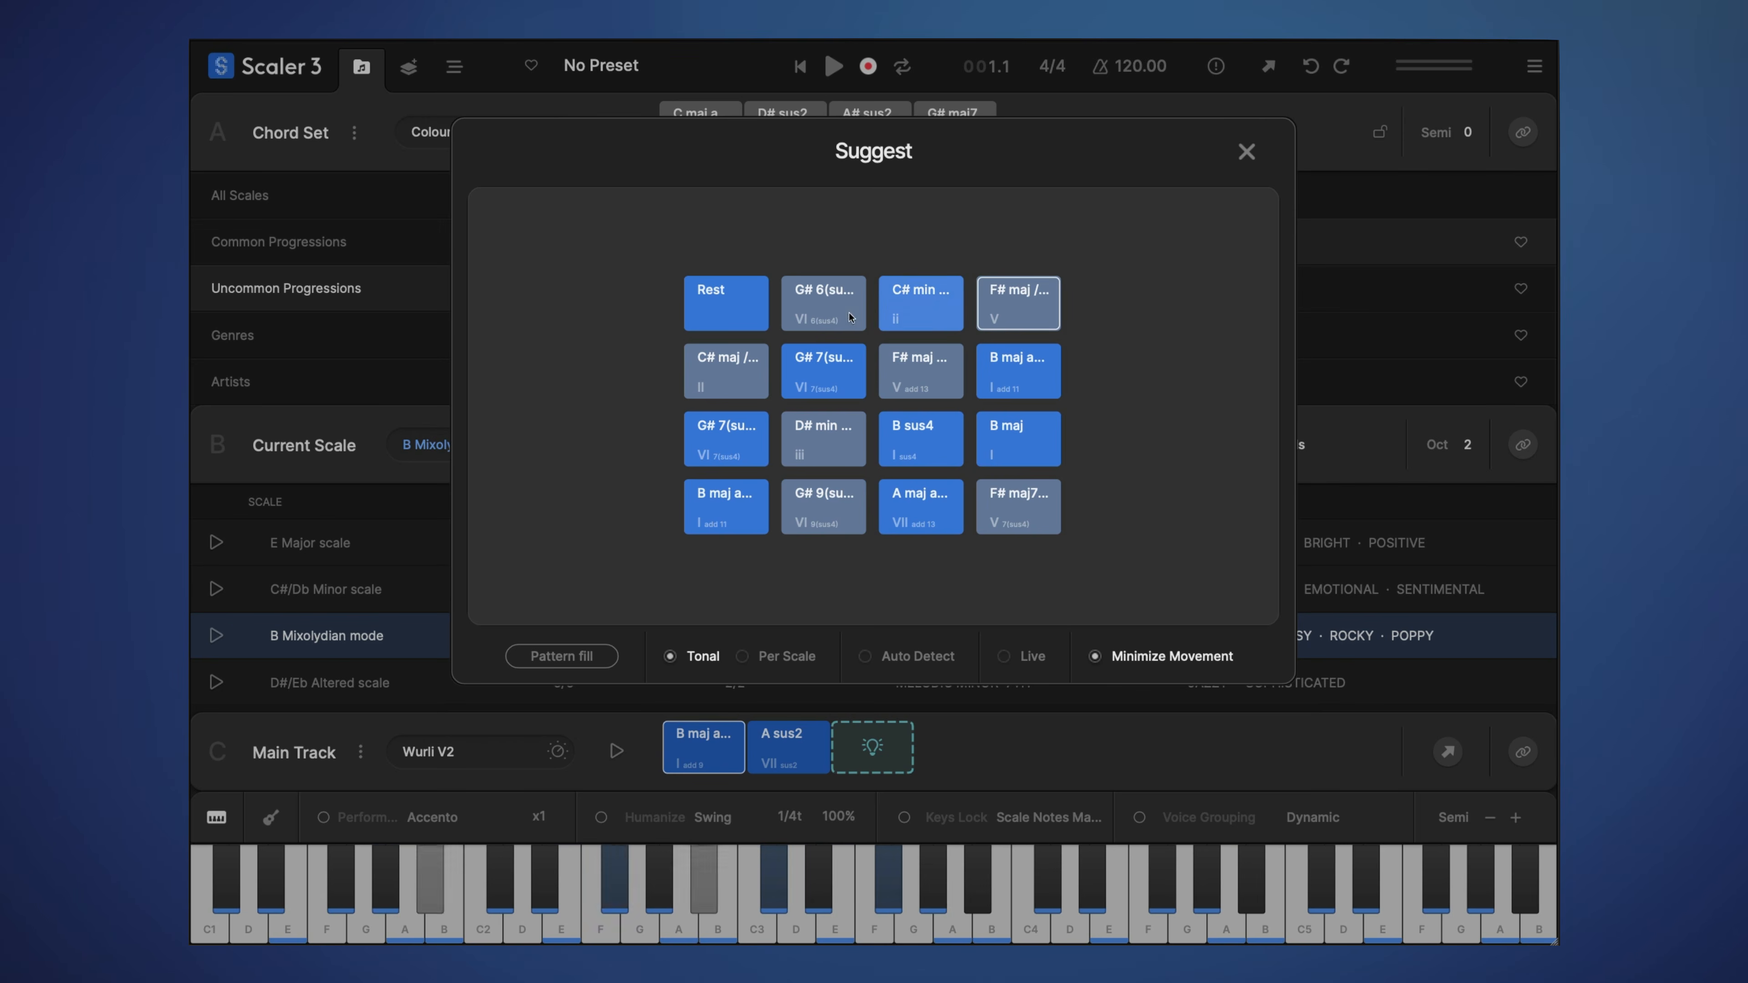
left_click(917, 310)
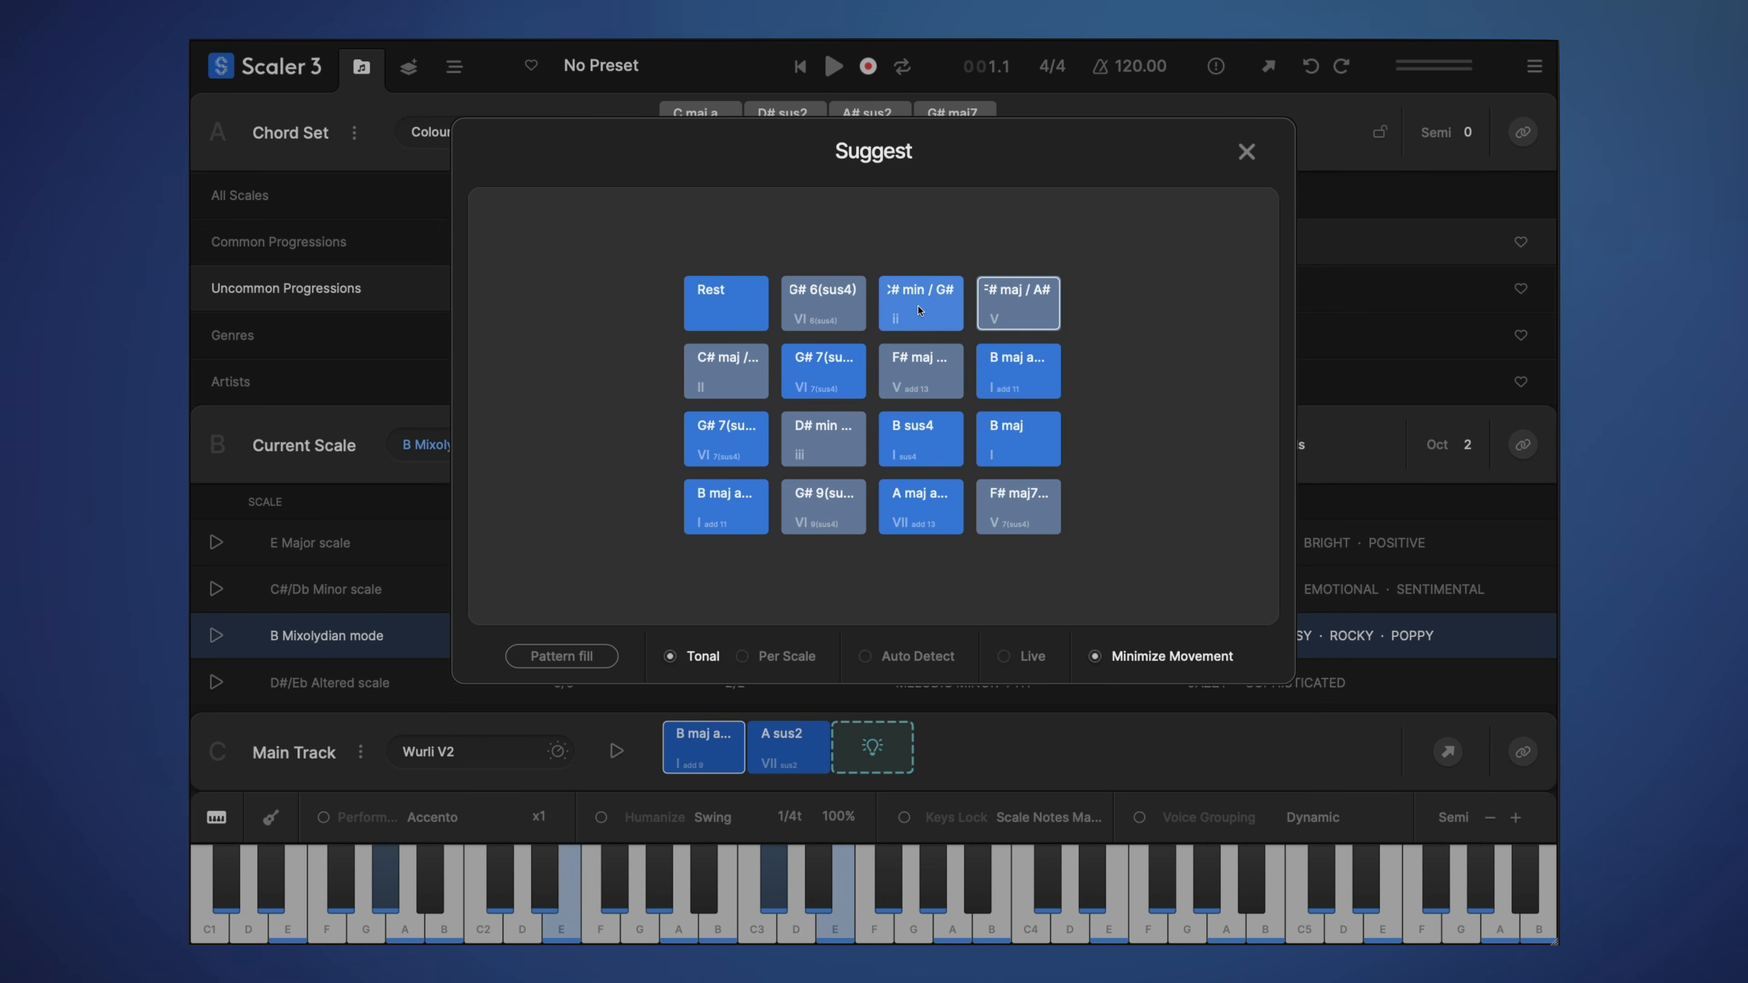
left_click(1022, 306)
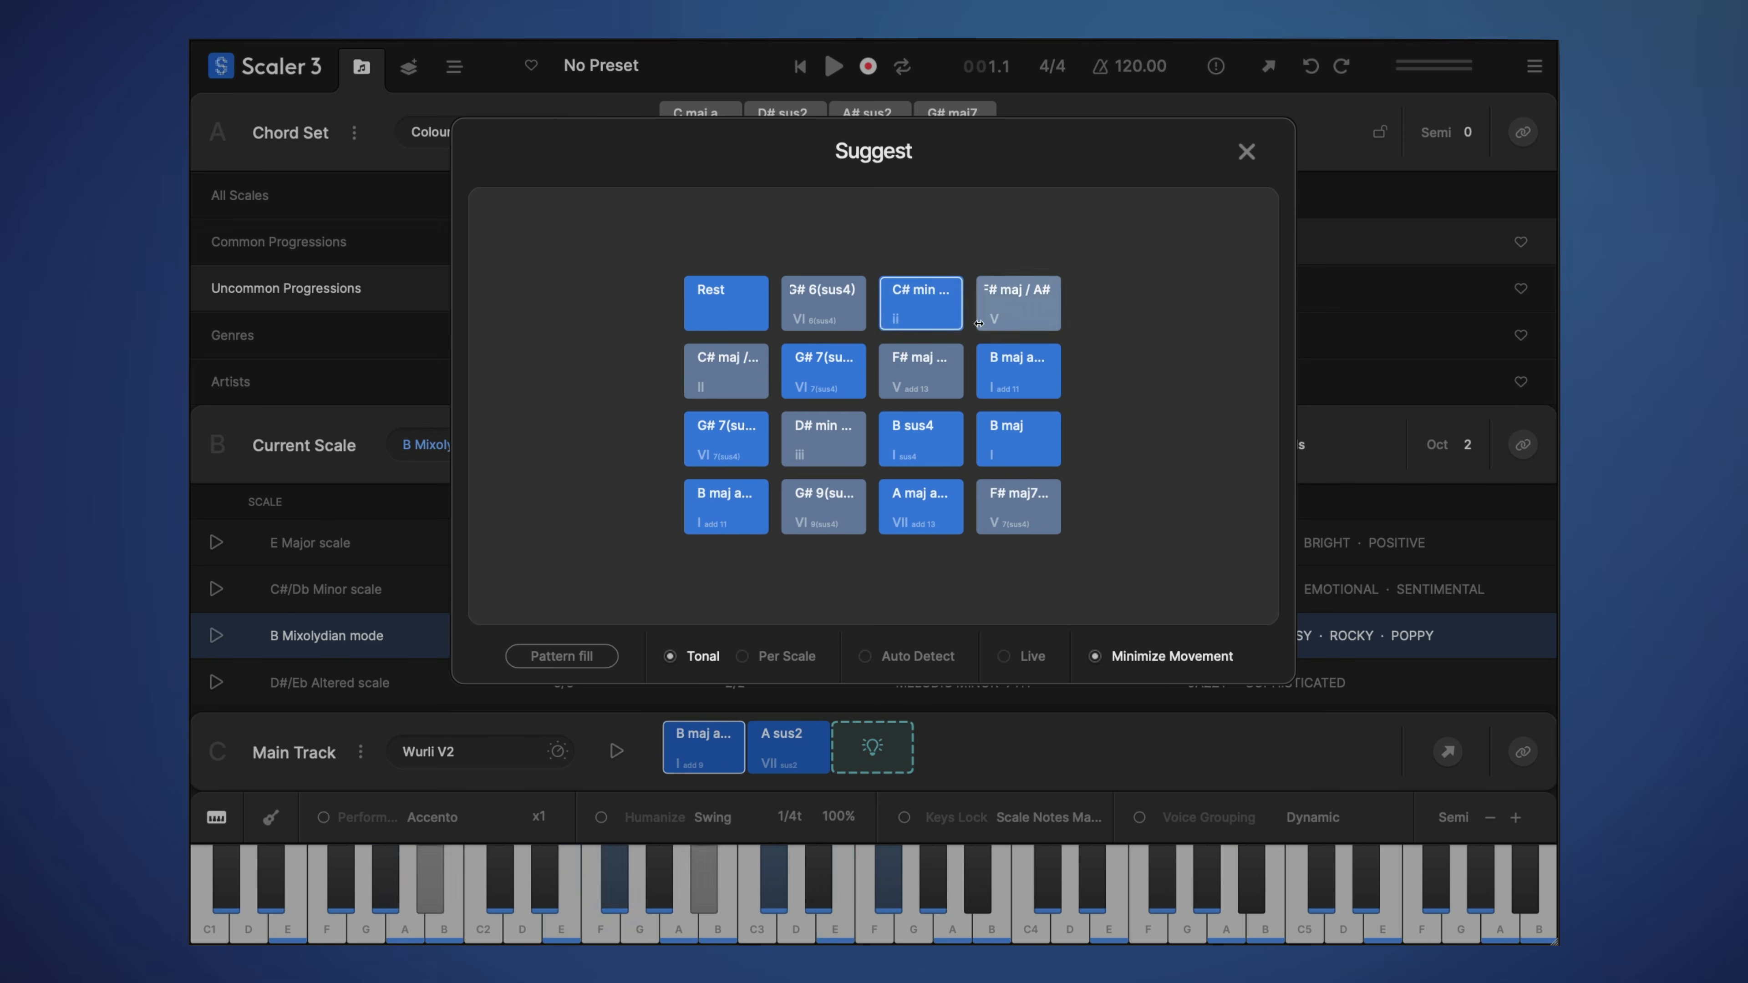
left_click(1022, 309)
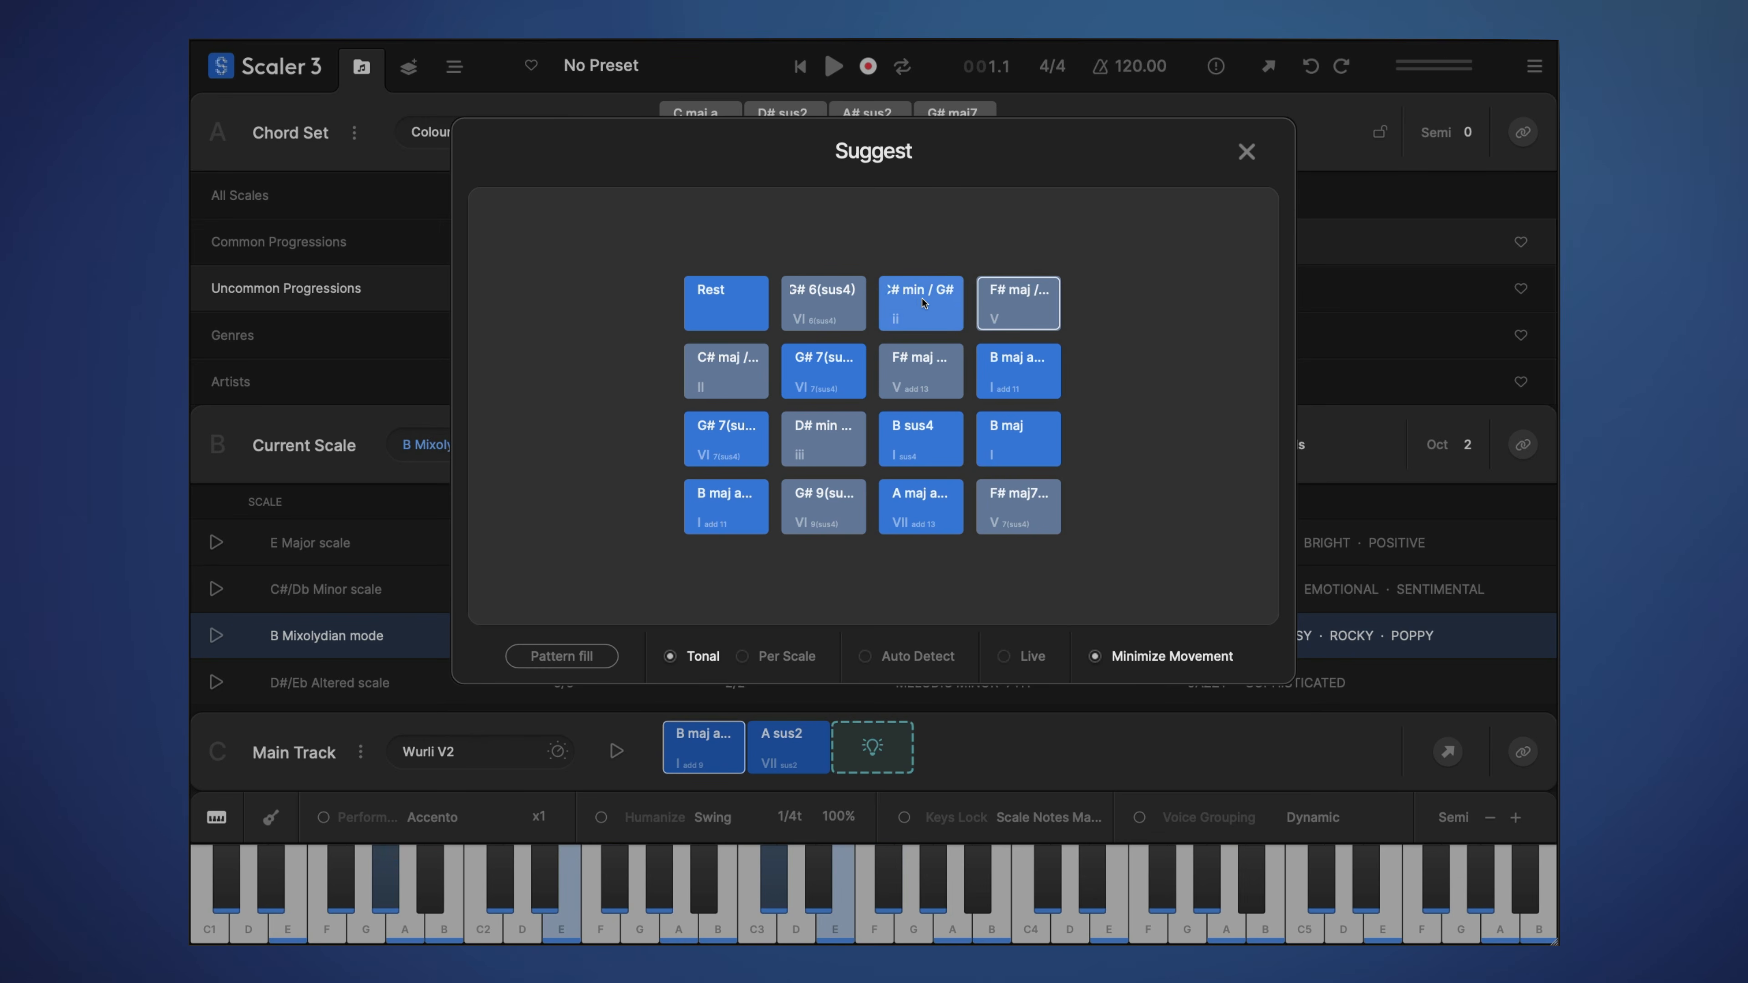
Add C# min / G# and F# maj / A# to the end of the main track, close the suggestions, and play the progression
left_click_drag(923, 304, 880, 744)
left_click_drag(1019, 305, 950, 751)
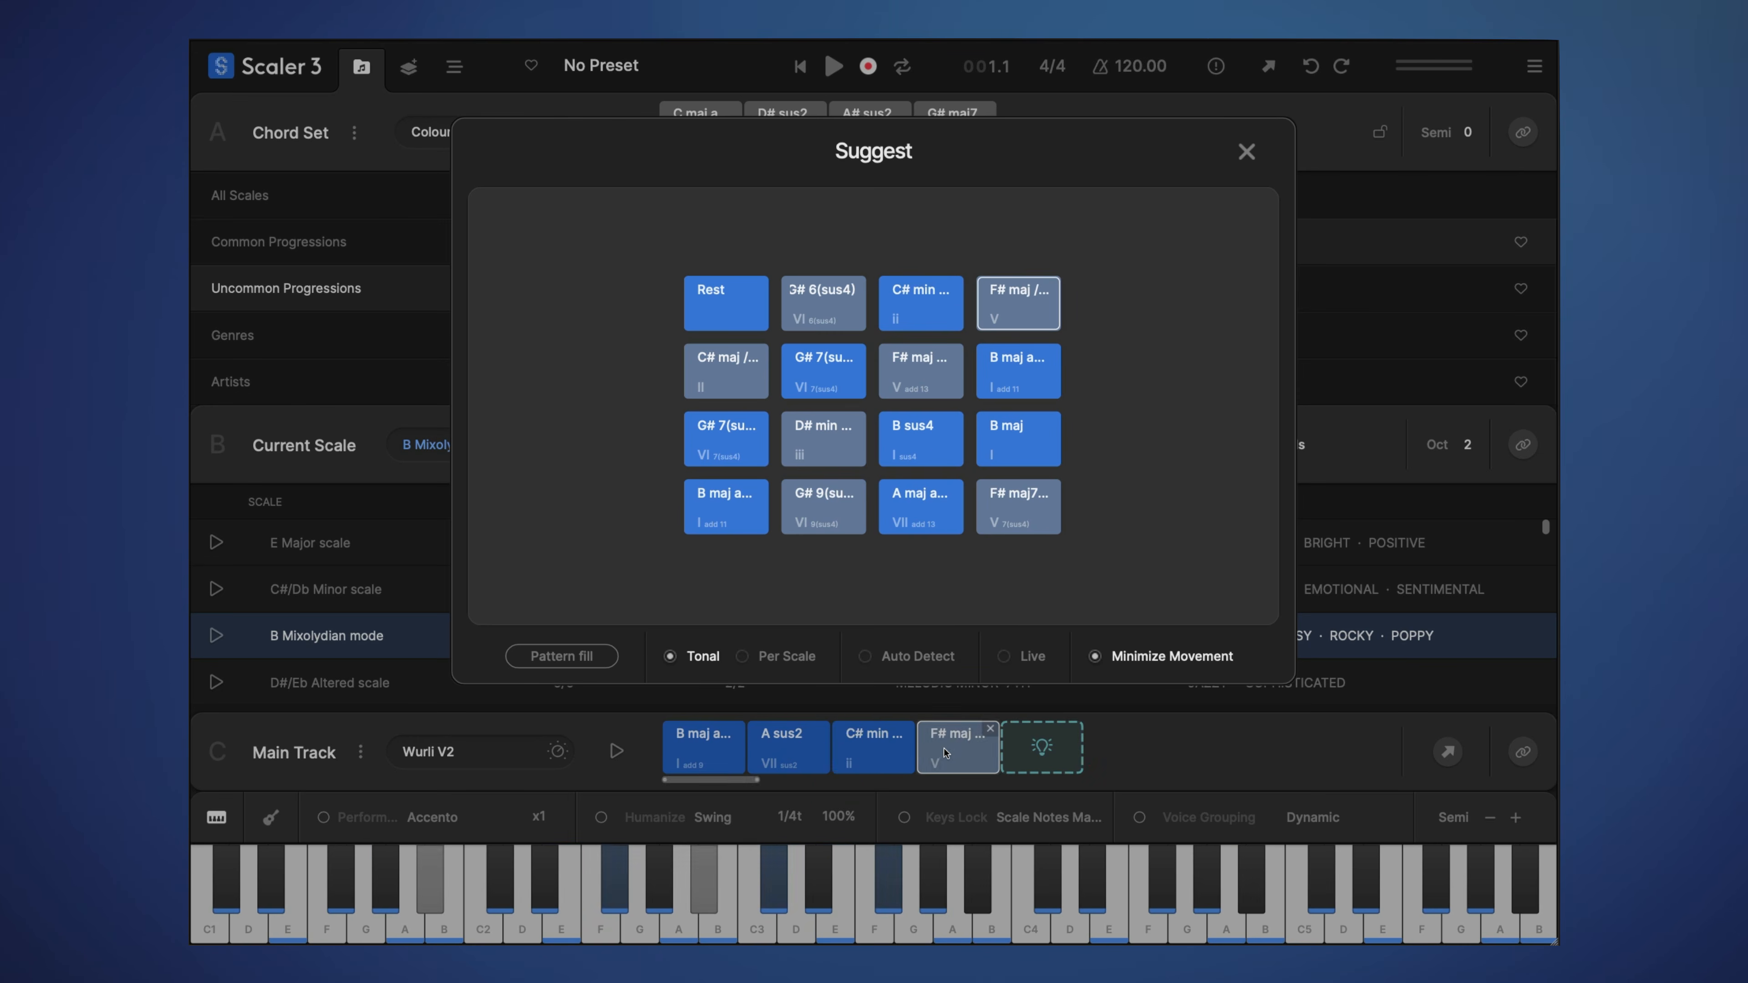
left_click(1239, 151)
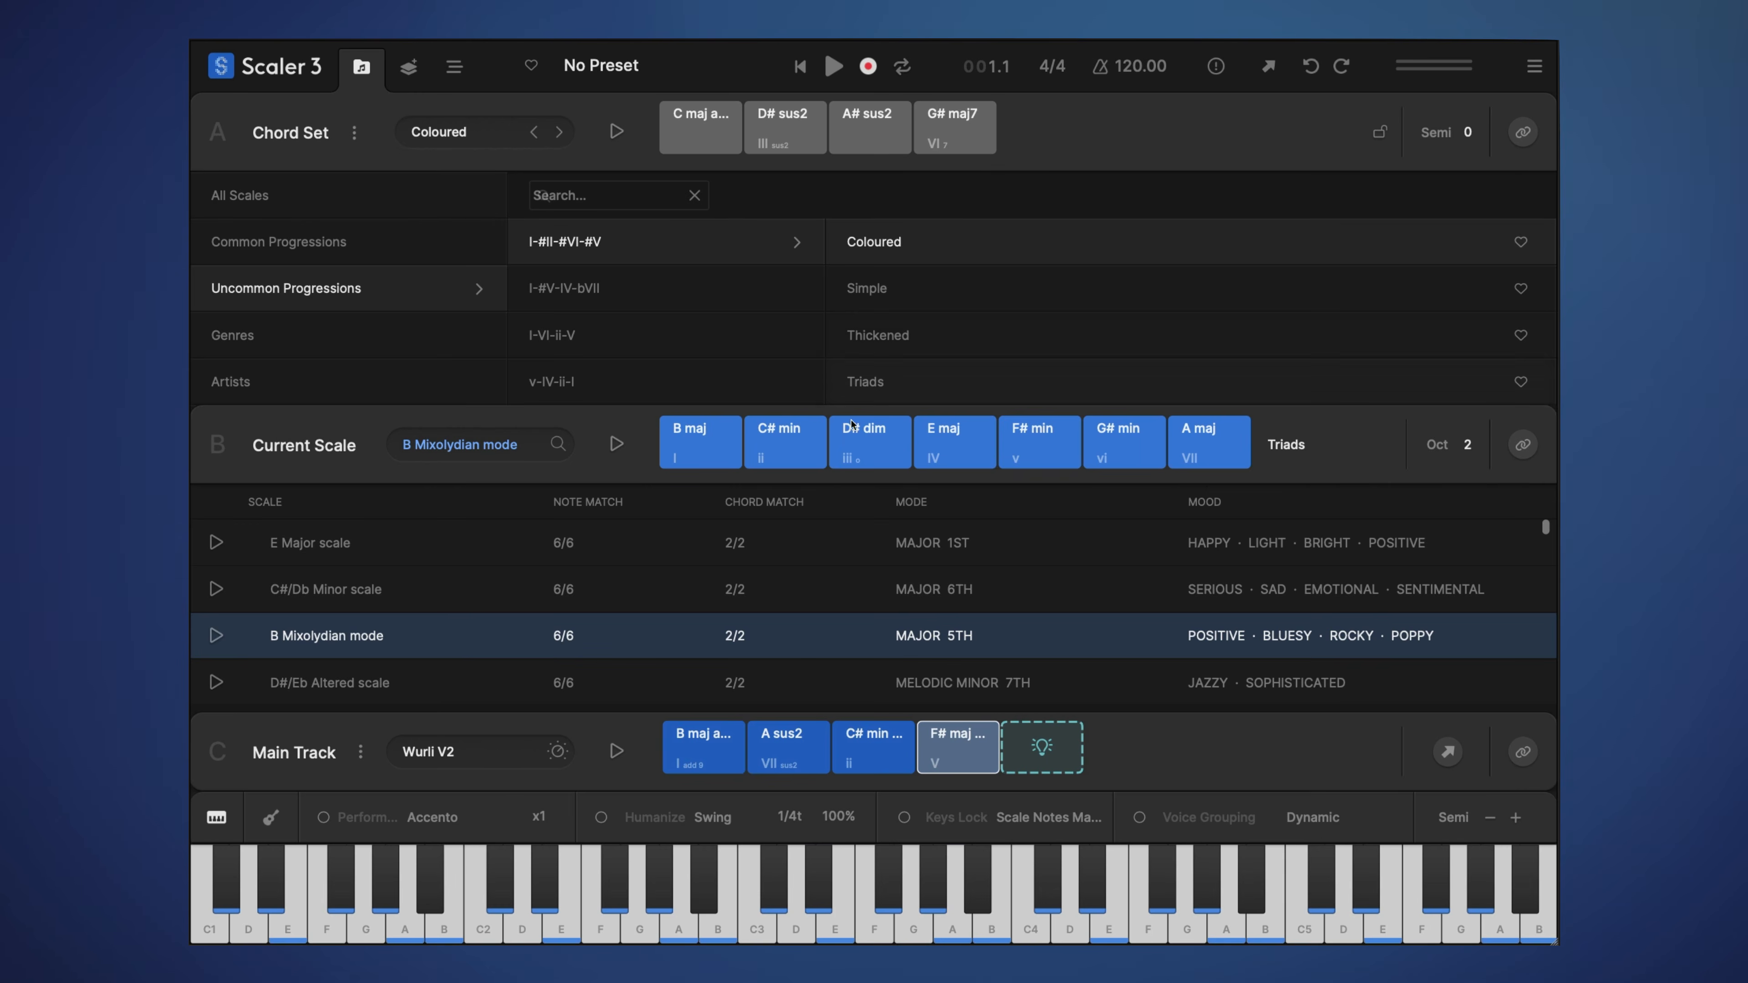
left_click(617, 754)
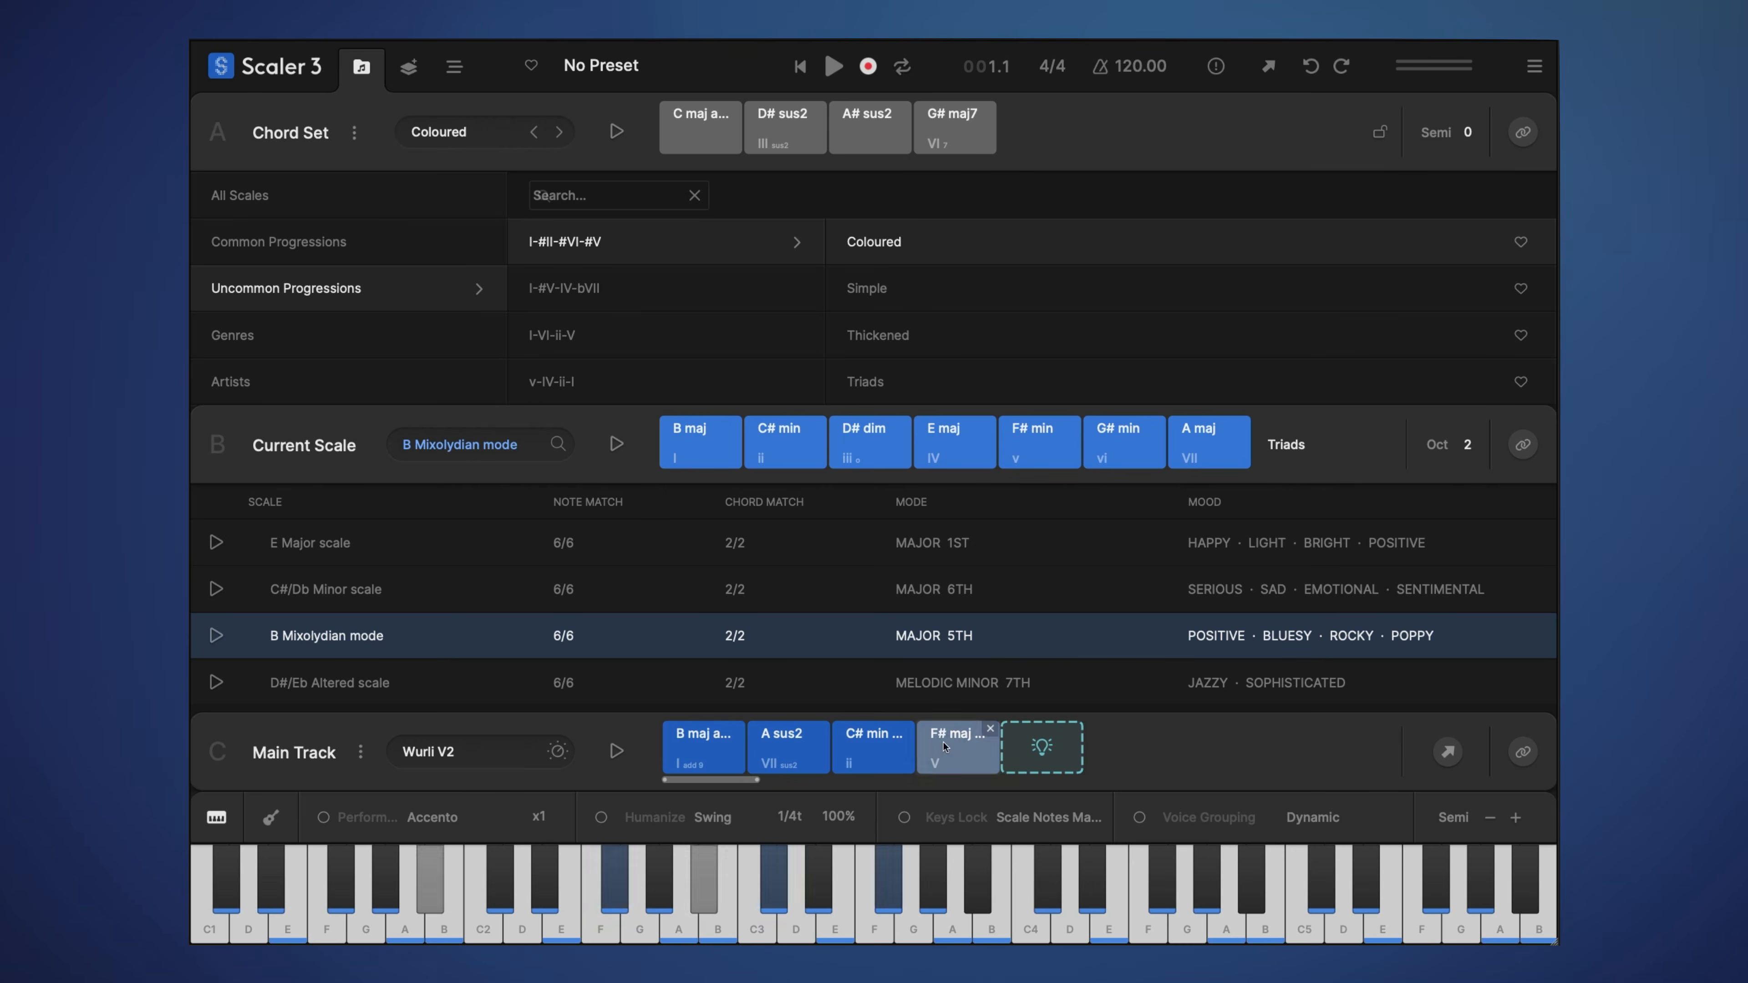
Audition the B Mixolydian triads, including B maj, C# min, F# min and G# min, and compare them with the main track's F# maj chord
left_click(698, 442)
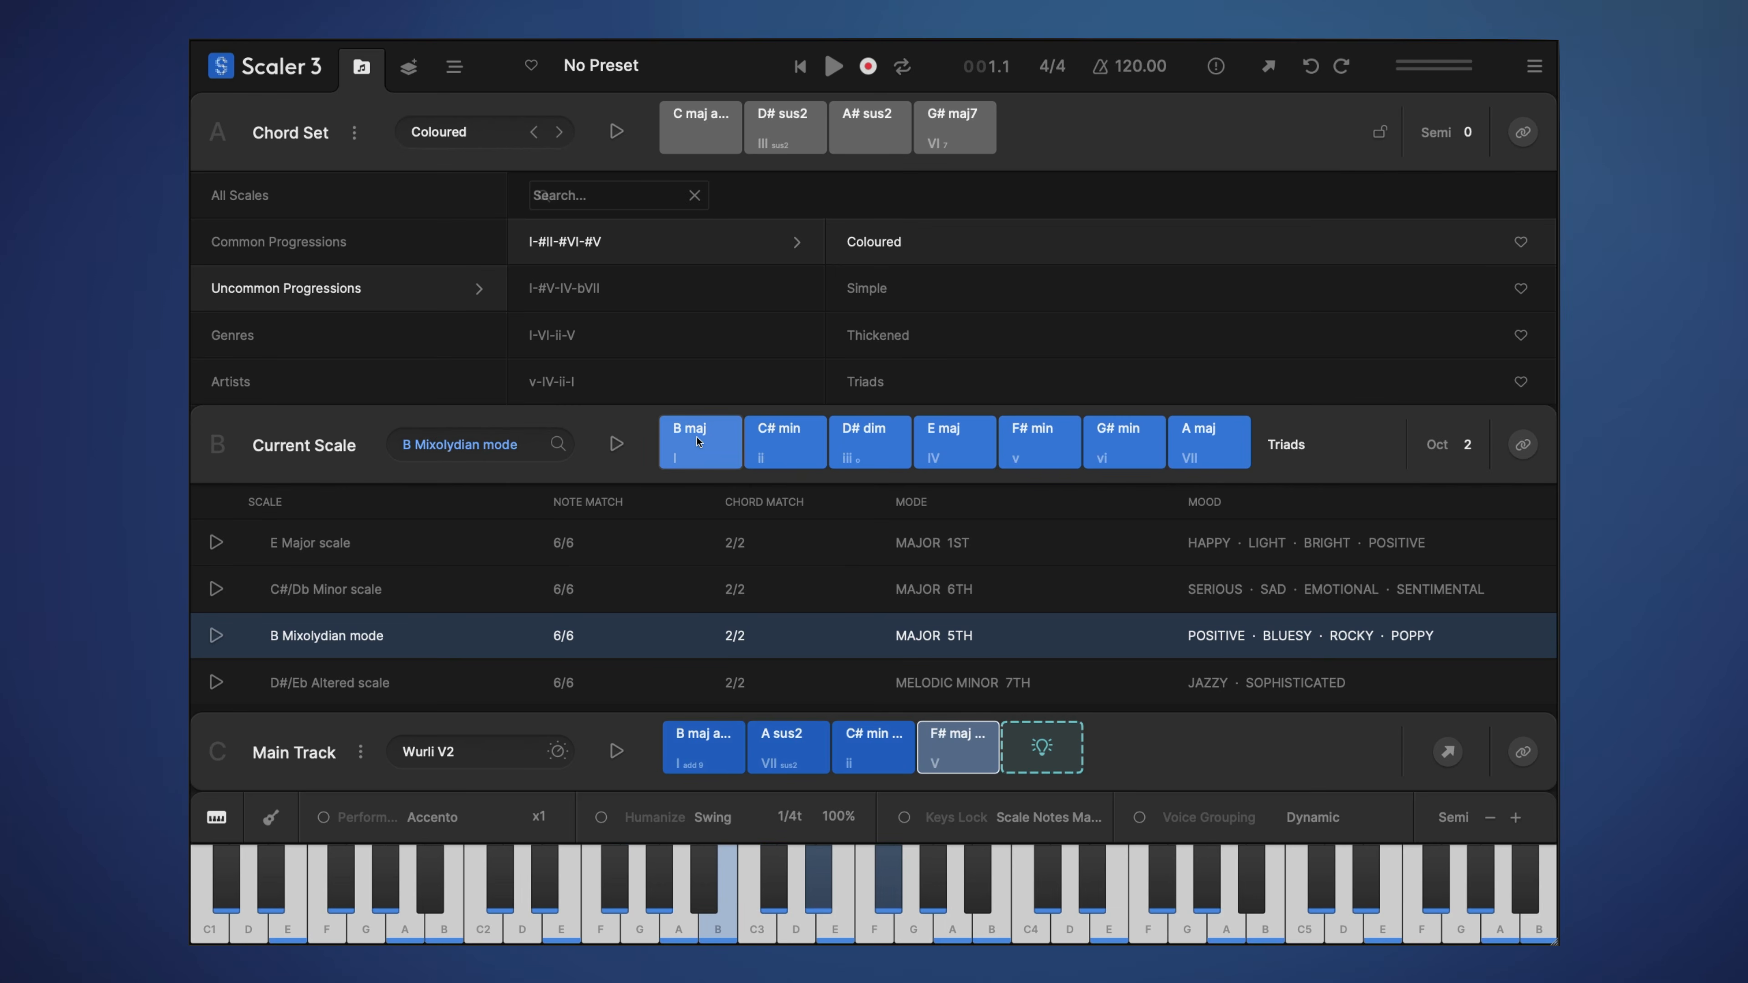
left_click(698, 441)
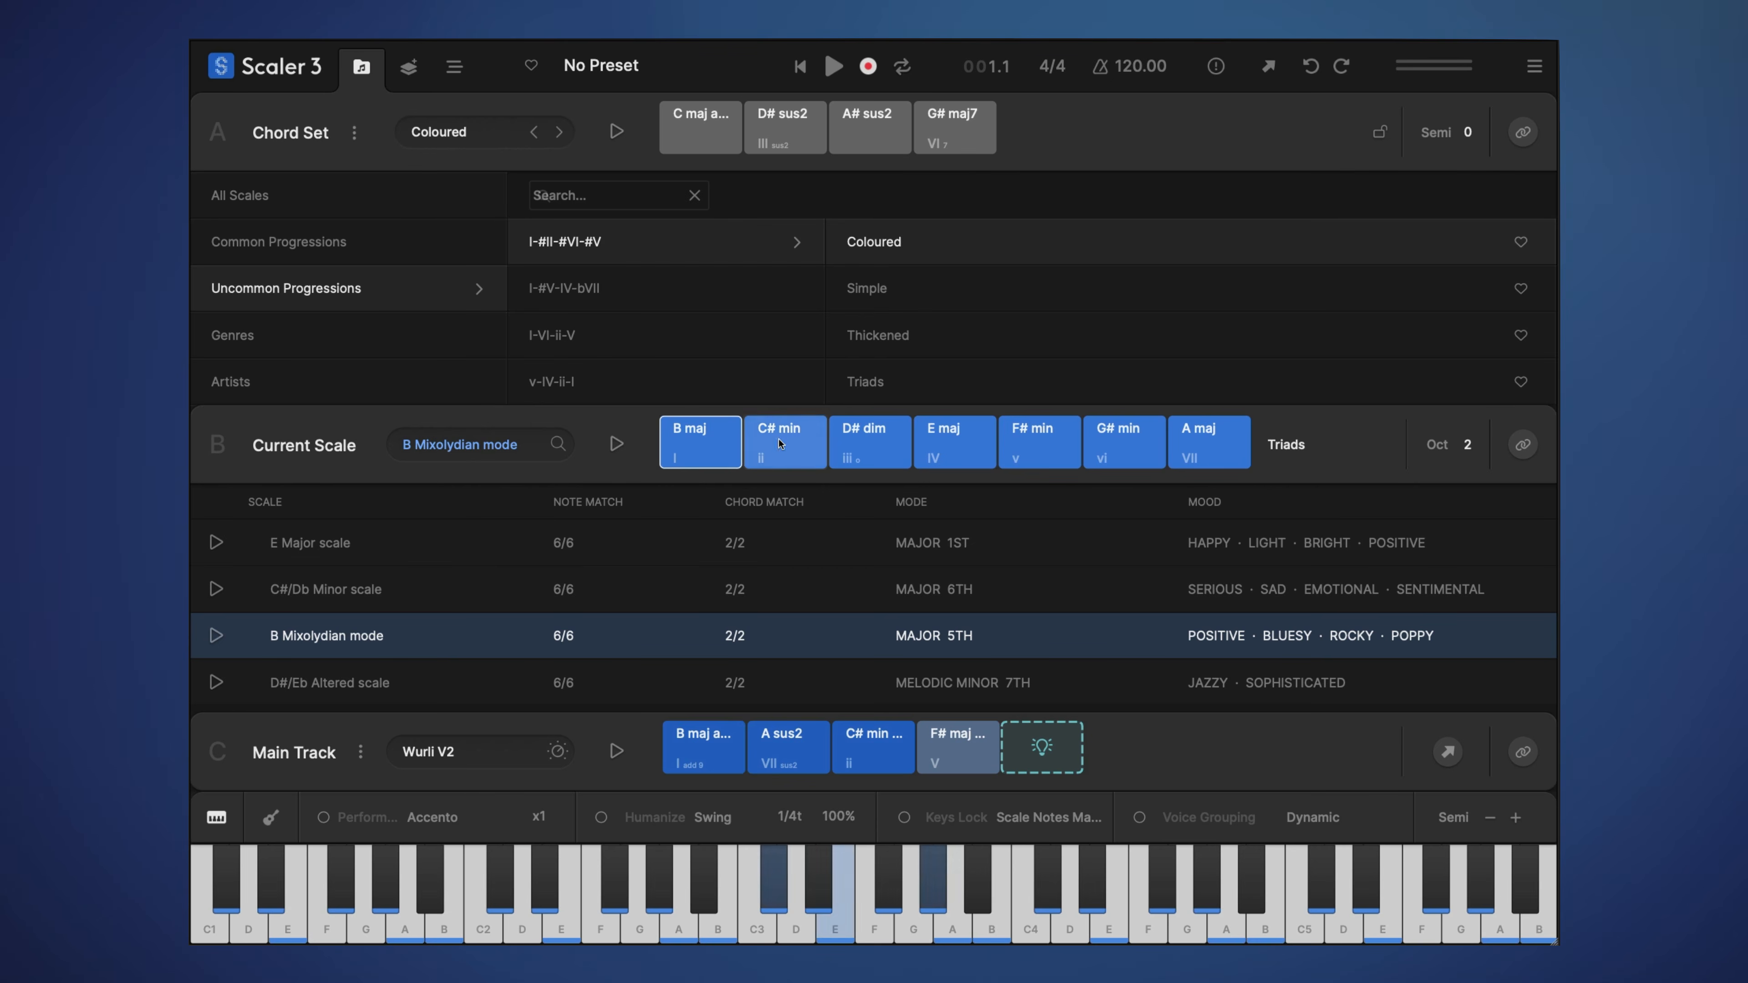
left_click(949, 753)
left_click(783, 451)
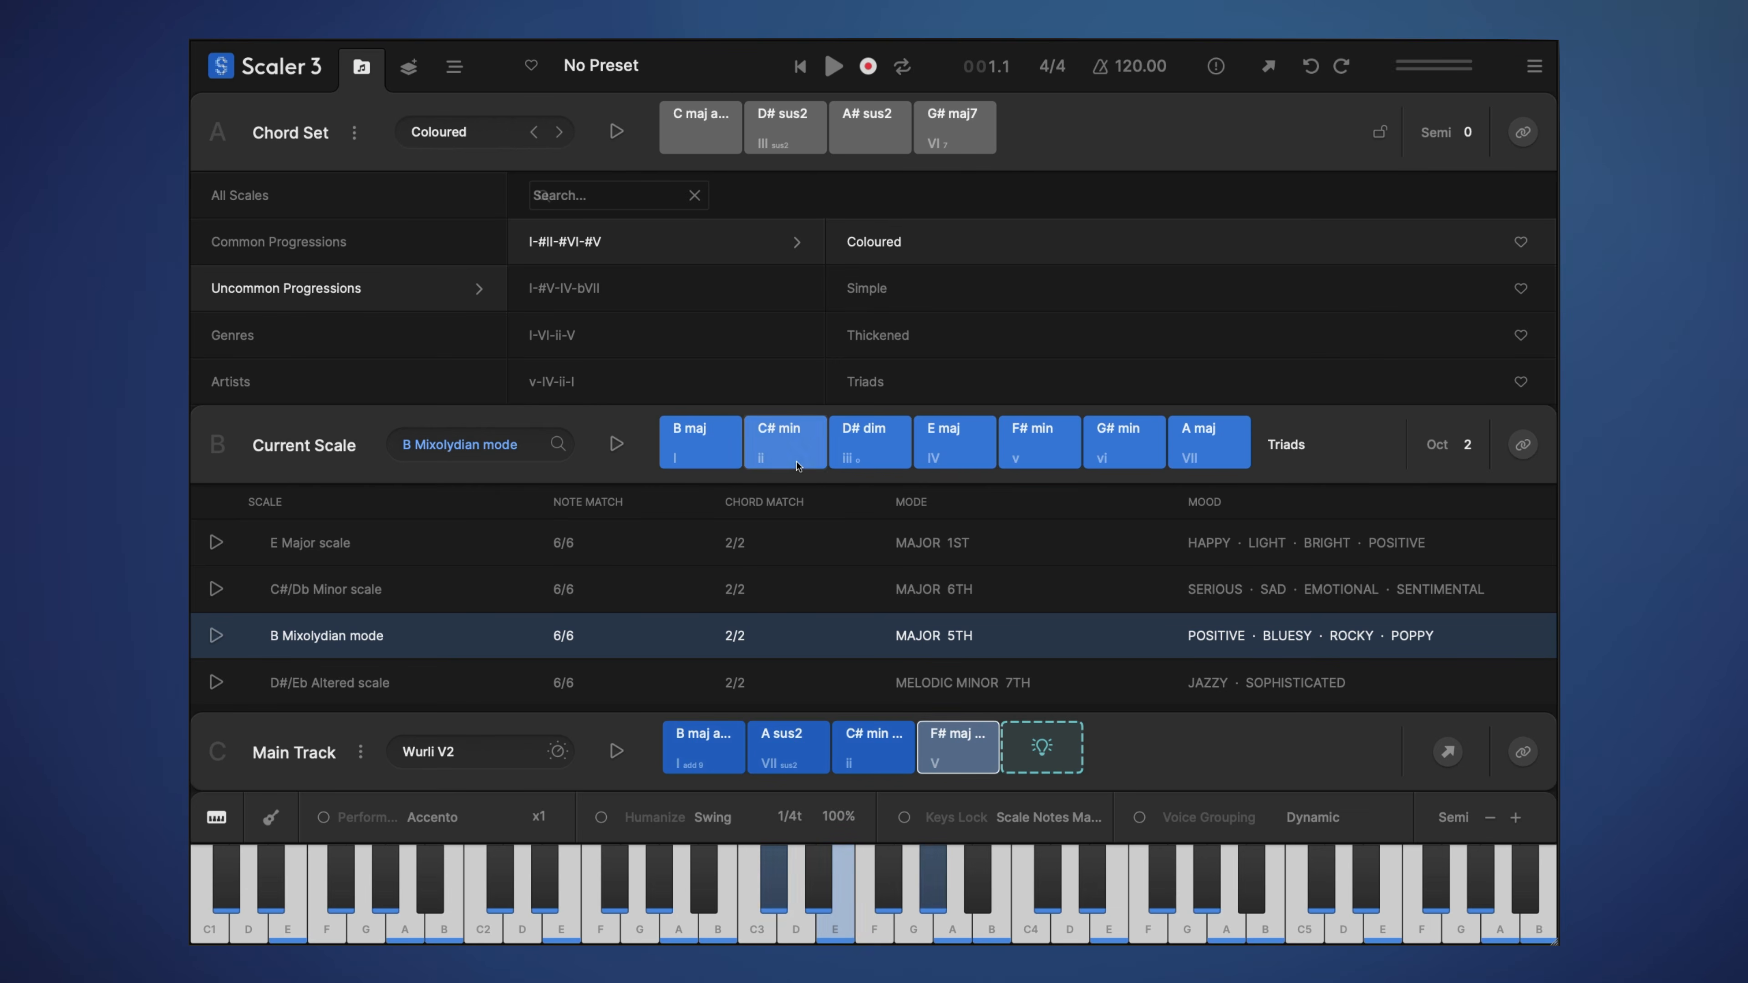
left_click(783, 451)
left_click(860, 458)
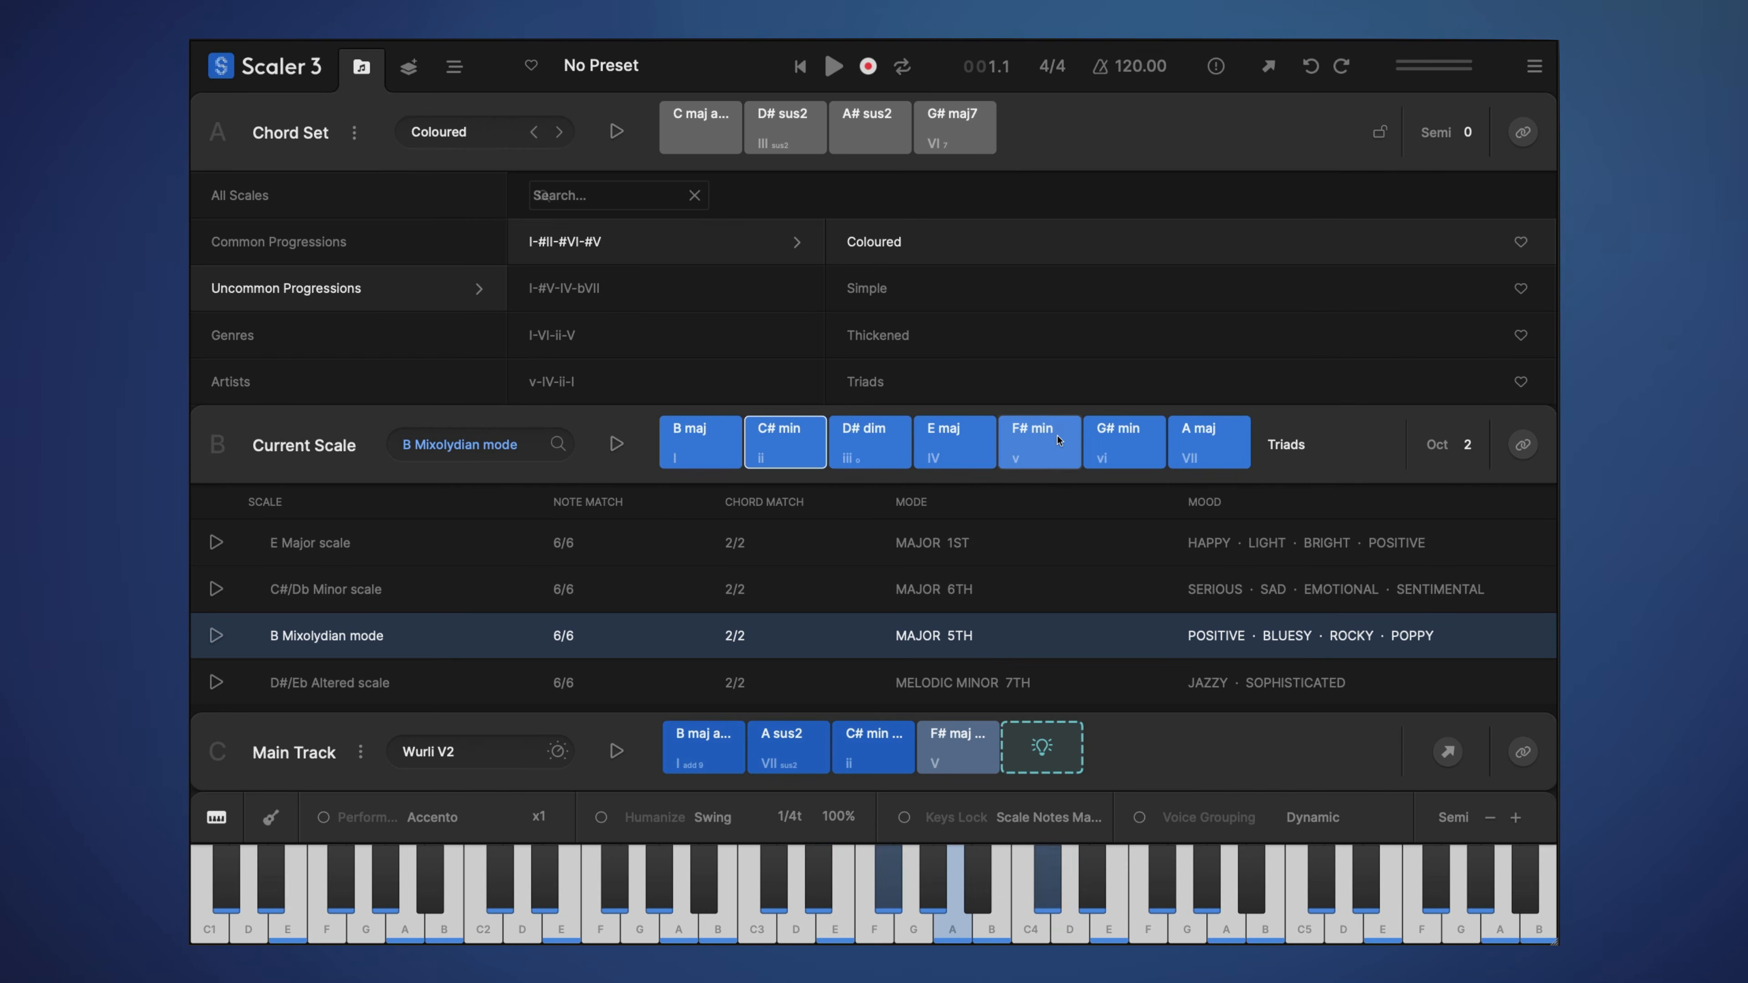
left_click(1036, 445)
left_click(1098, 442)
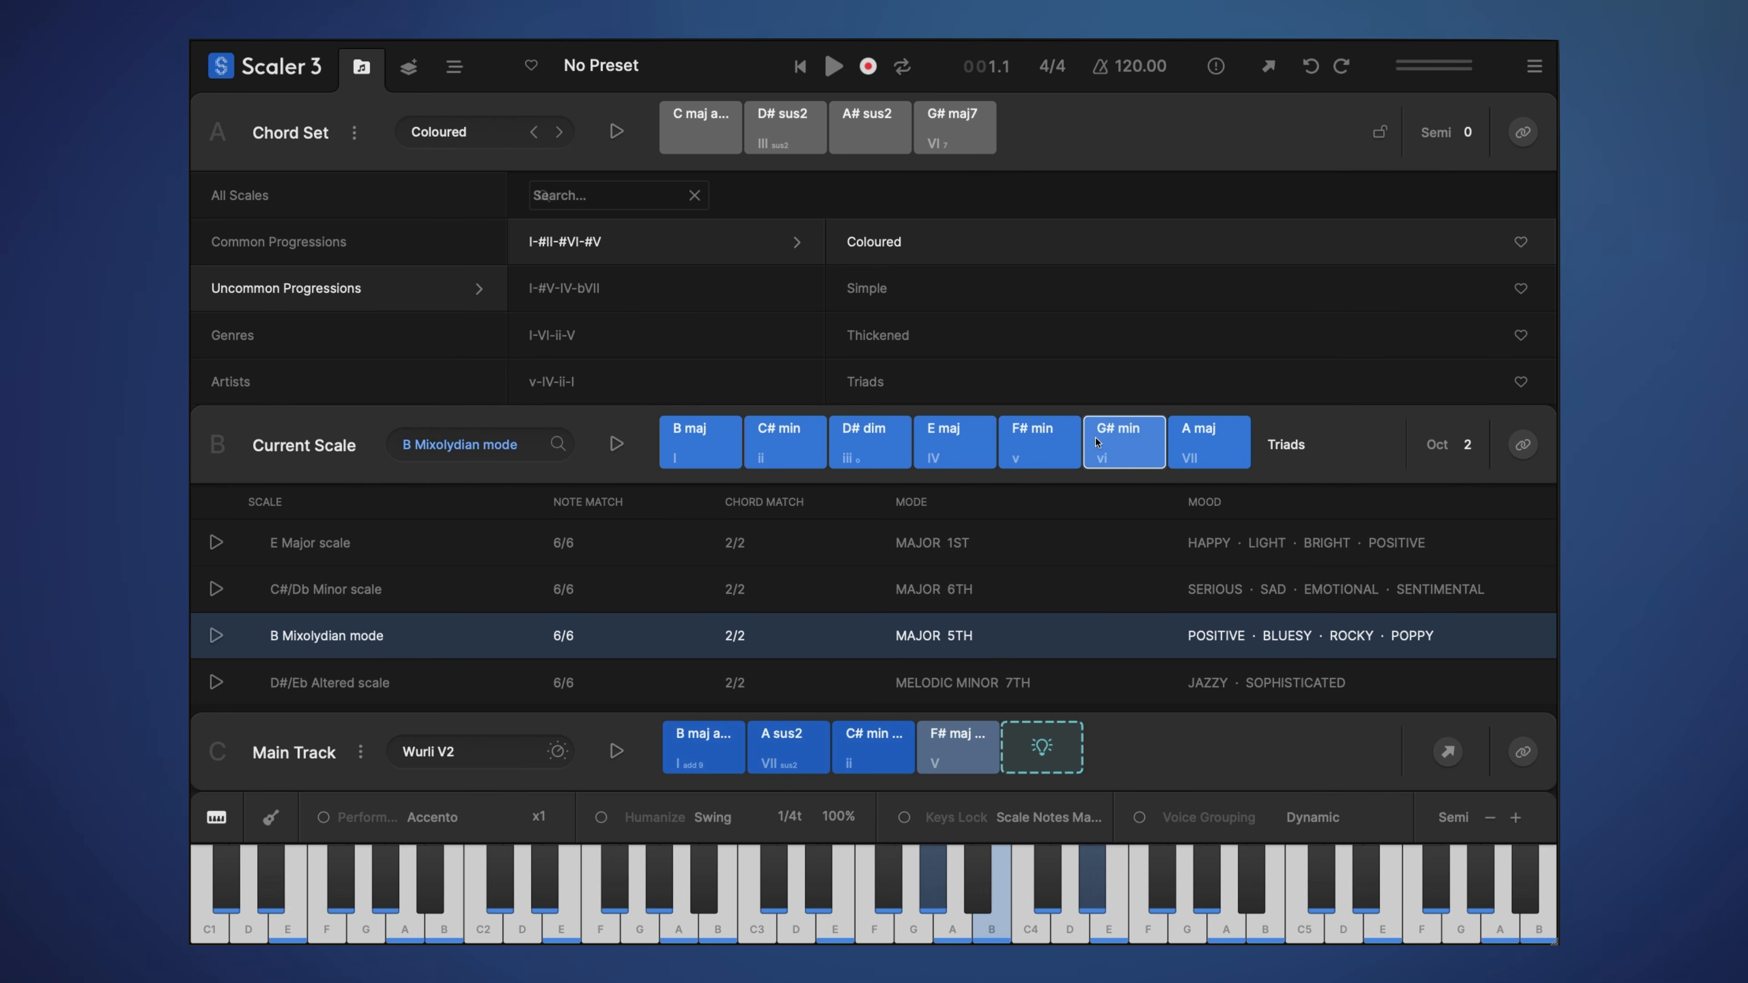
Open the Circle of Fifths, load the main track's F# maj chord for suggestions, and choose F# on the circle
left_click(408, 69)
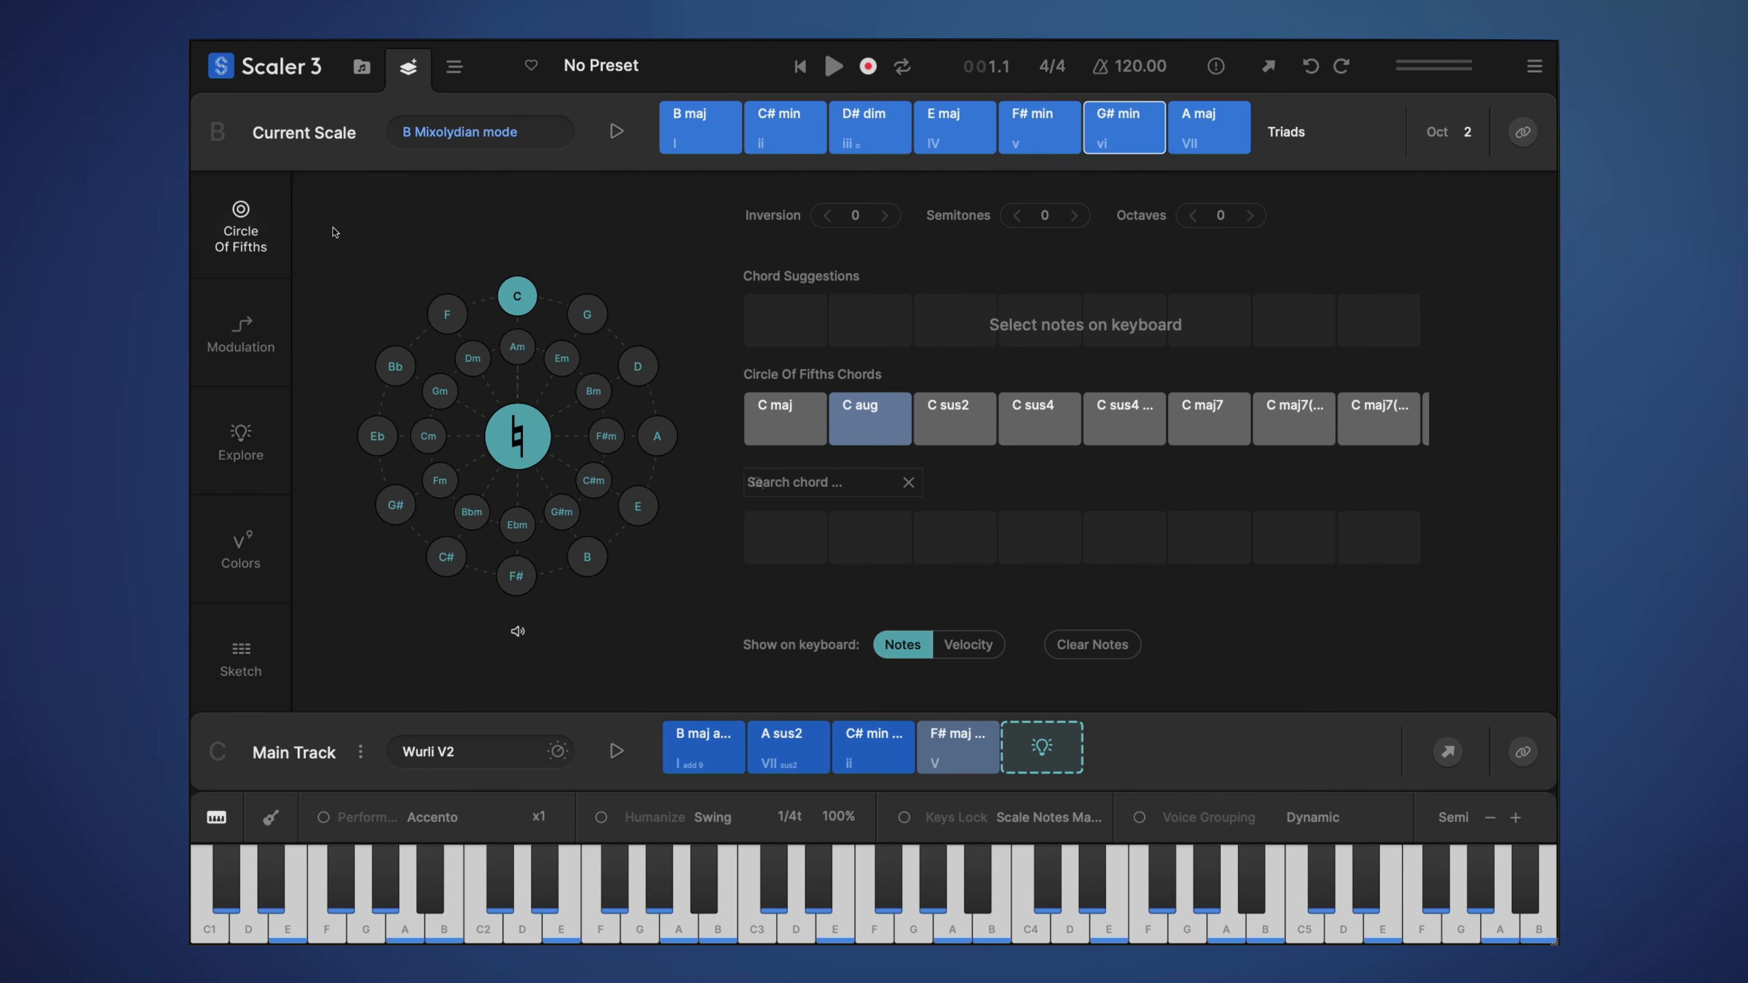
left_click(977, 753)
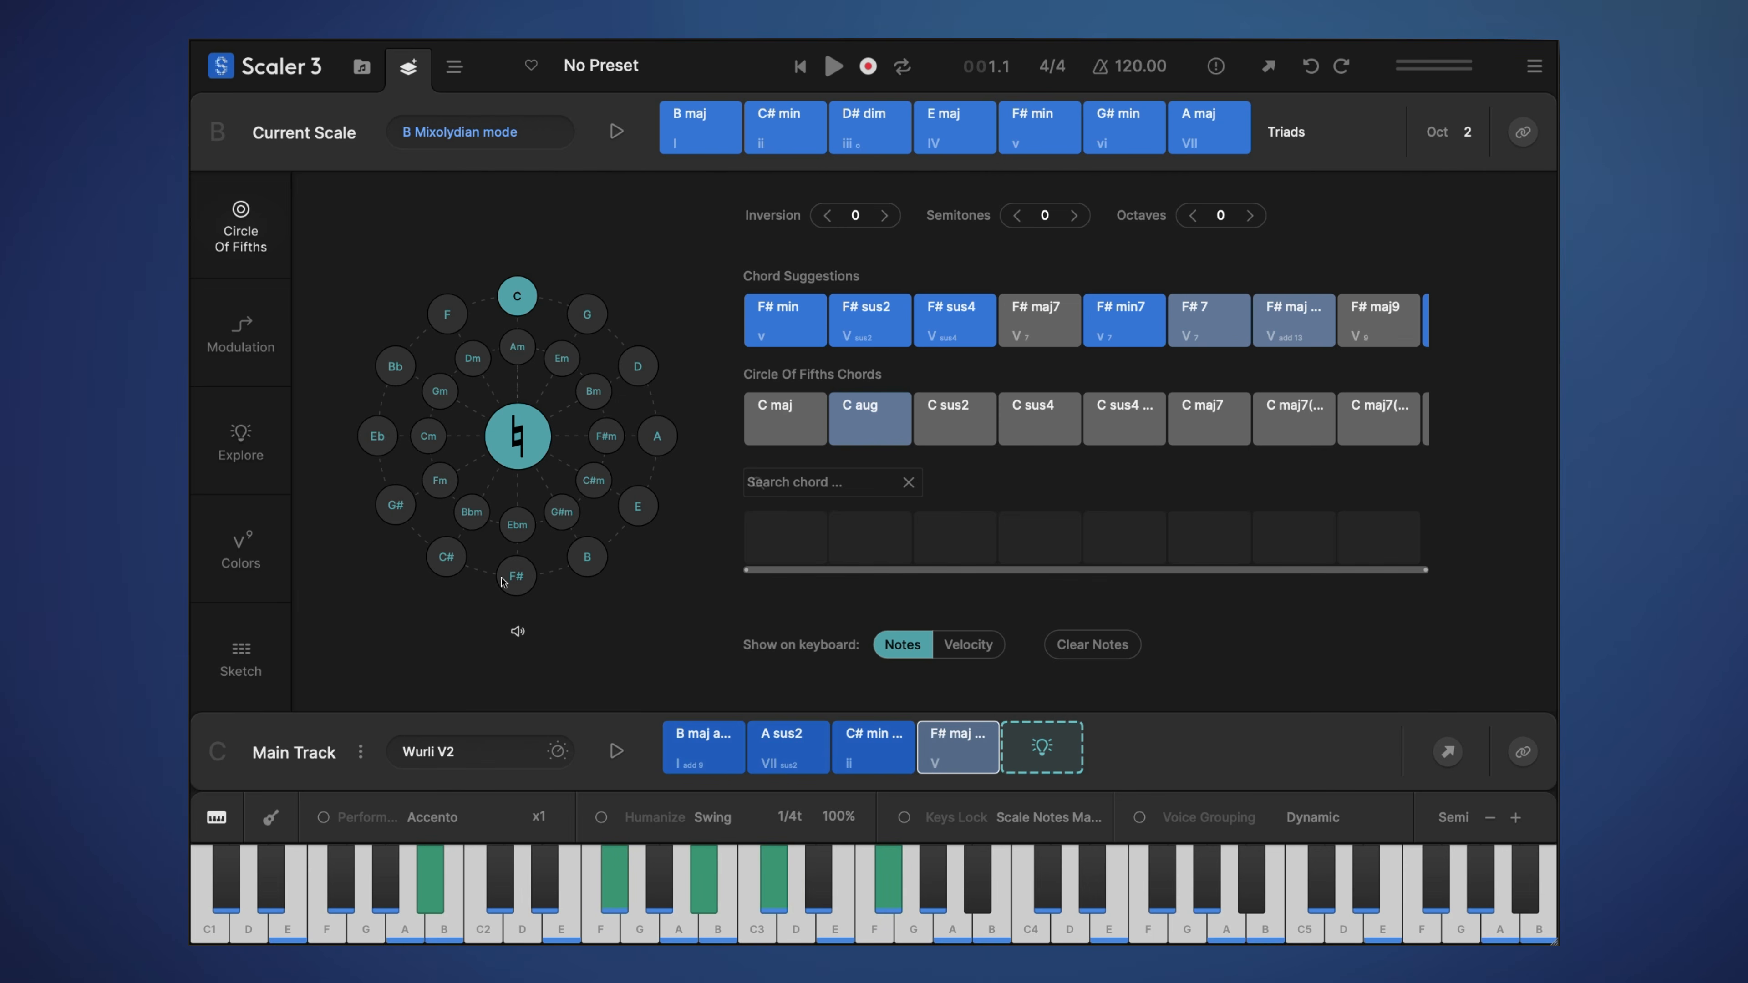
left_click(516, 582)
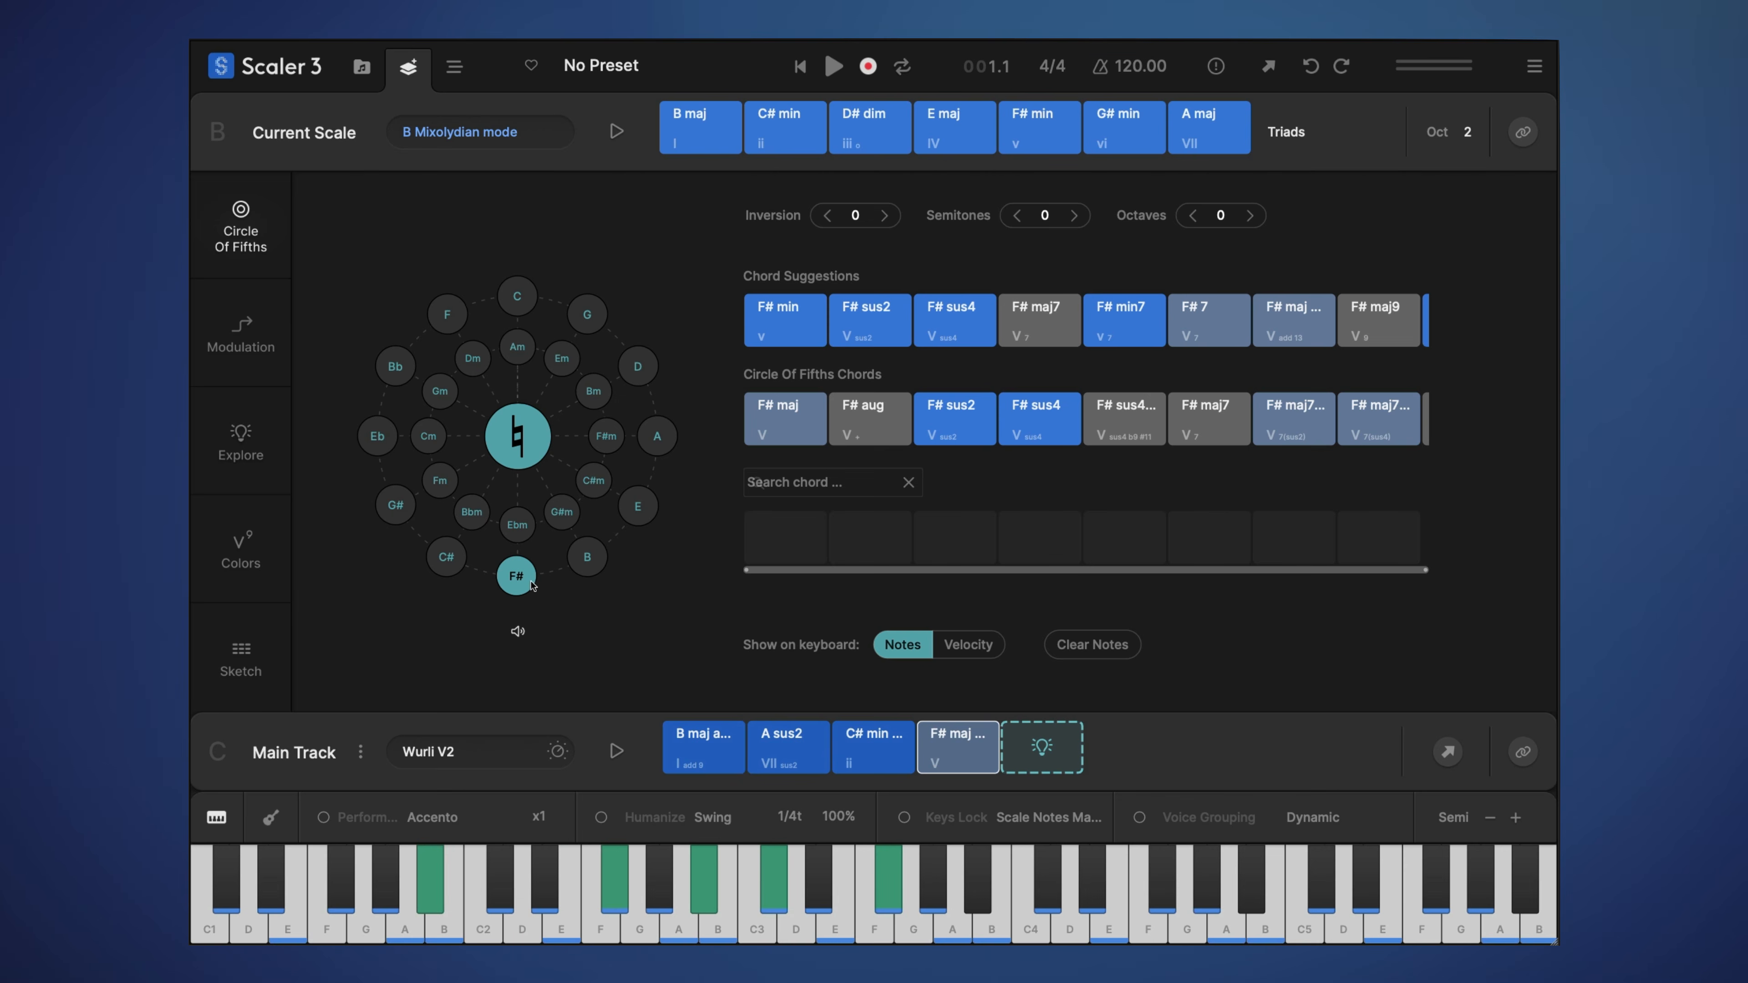
Compare the relative chords Ebm and F# on the circle and audition F#
left_click(524, 532)
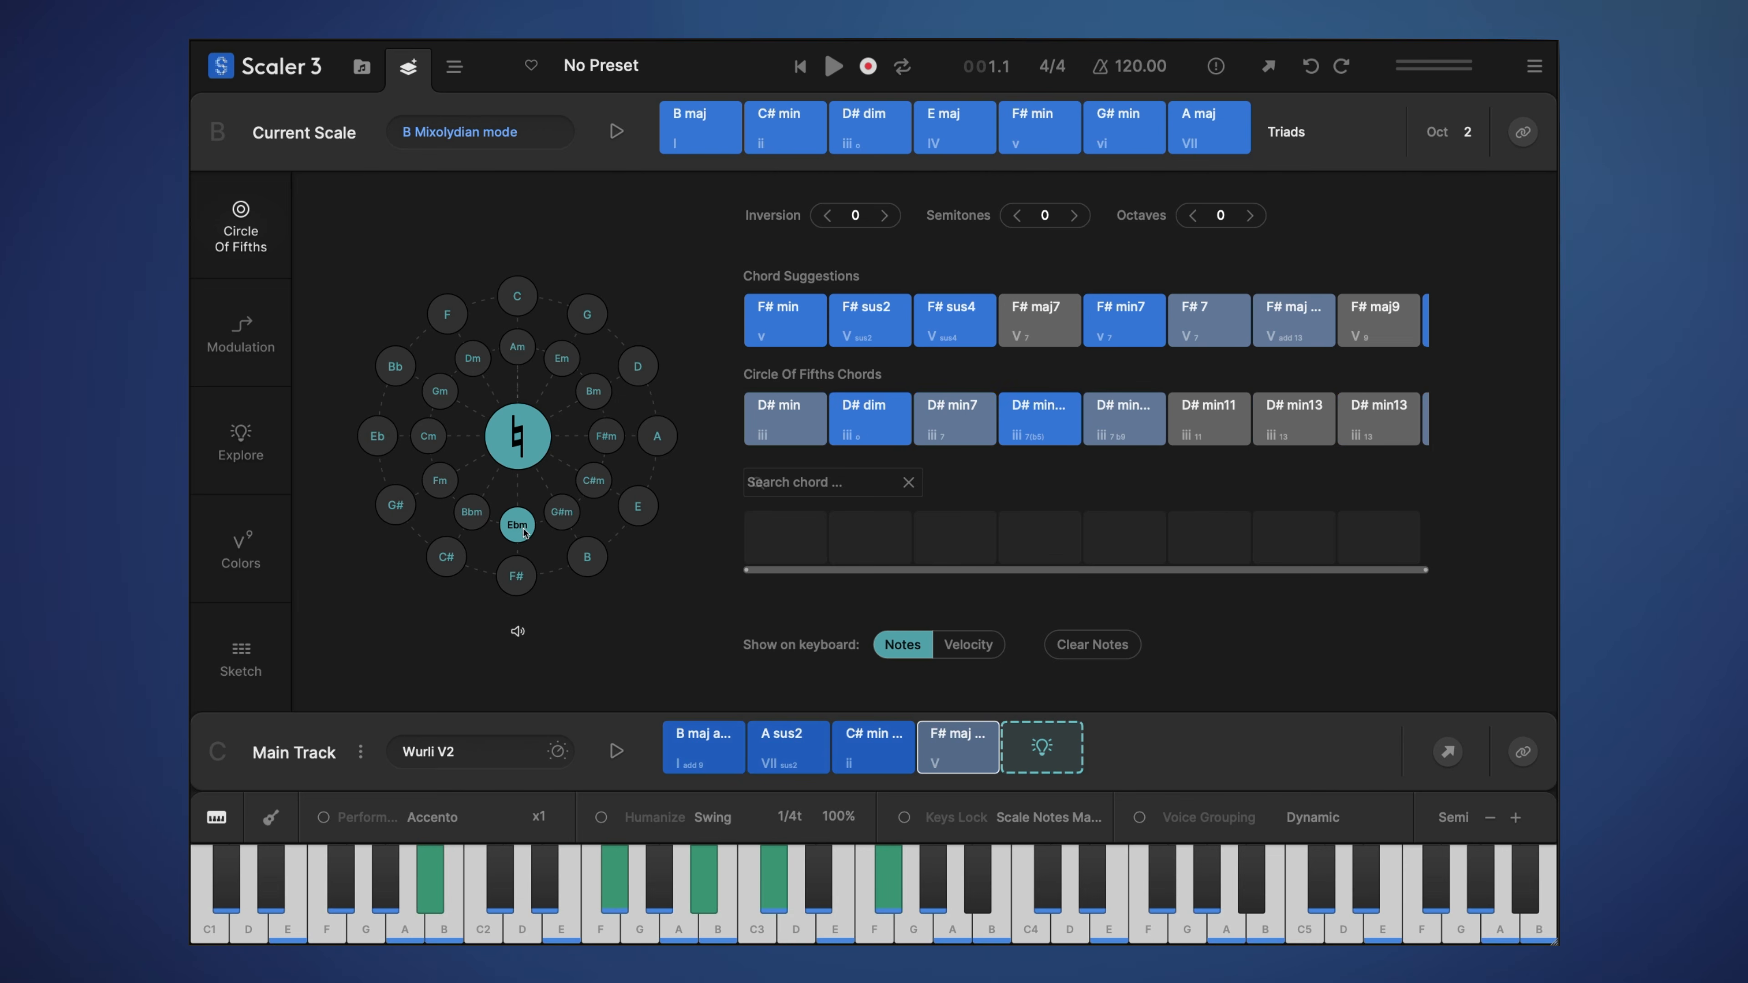
left_click(524, 571)
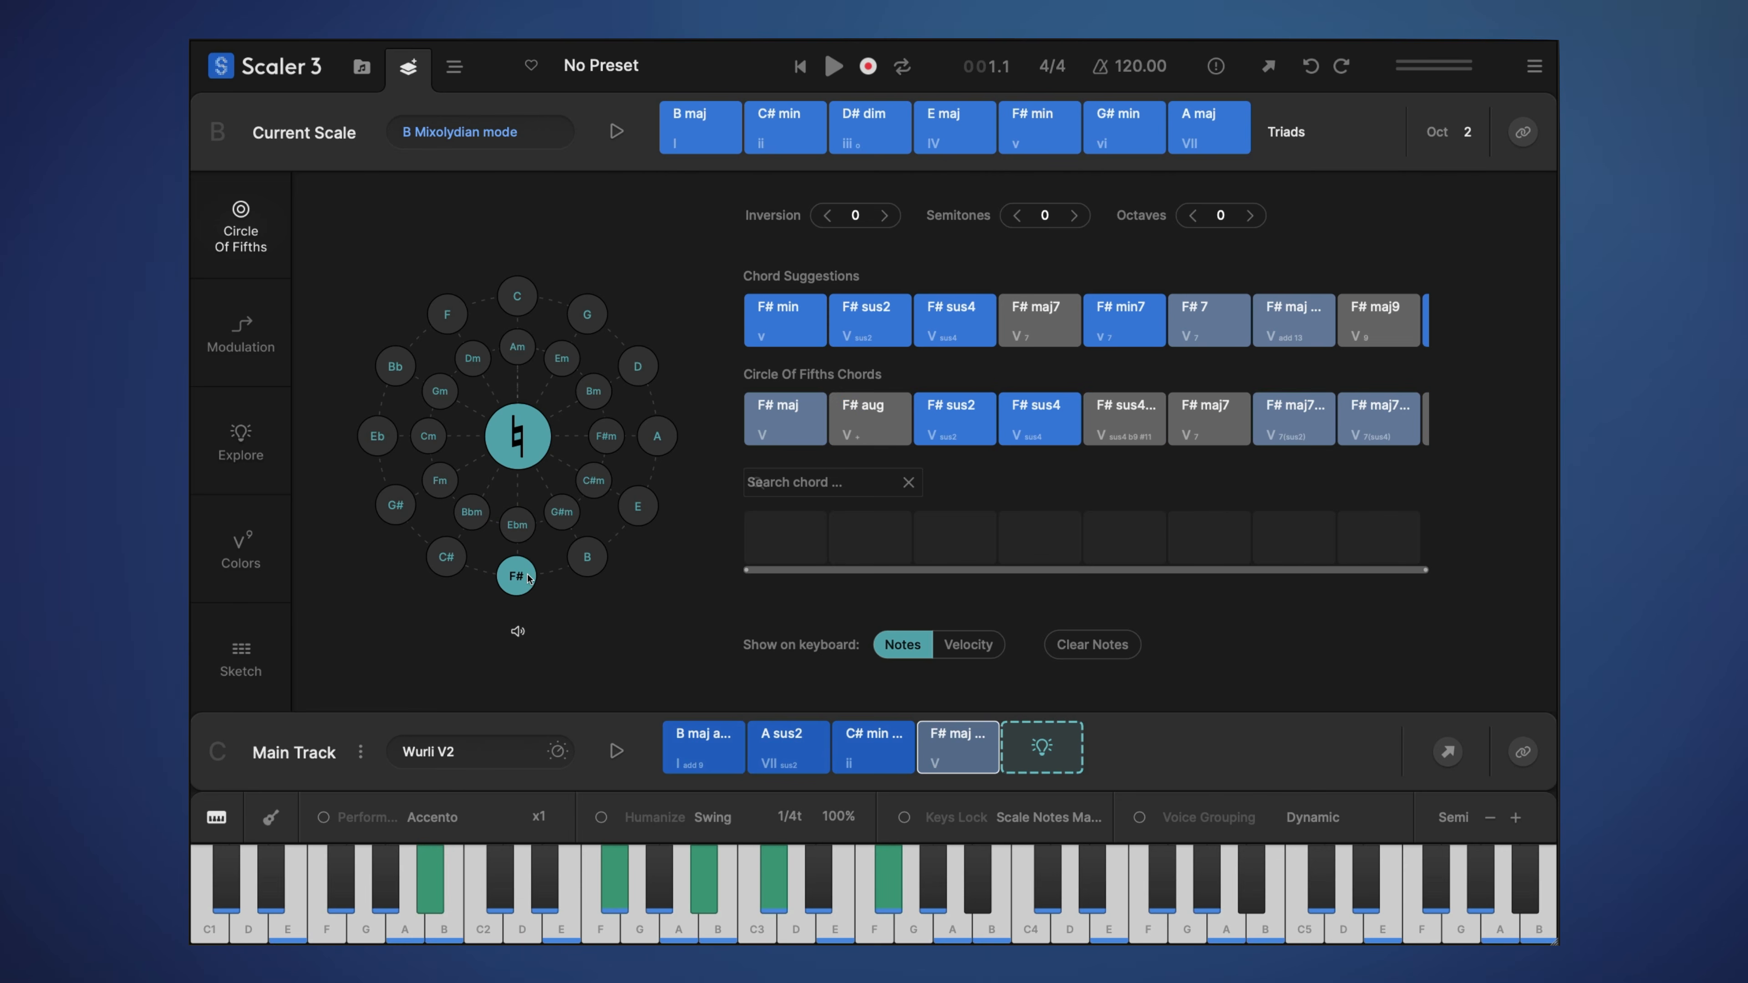
left_click(526, 531)
left_click(520, 573)
left_click(521, 576)
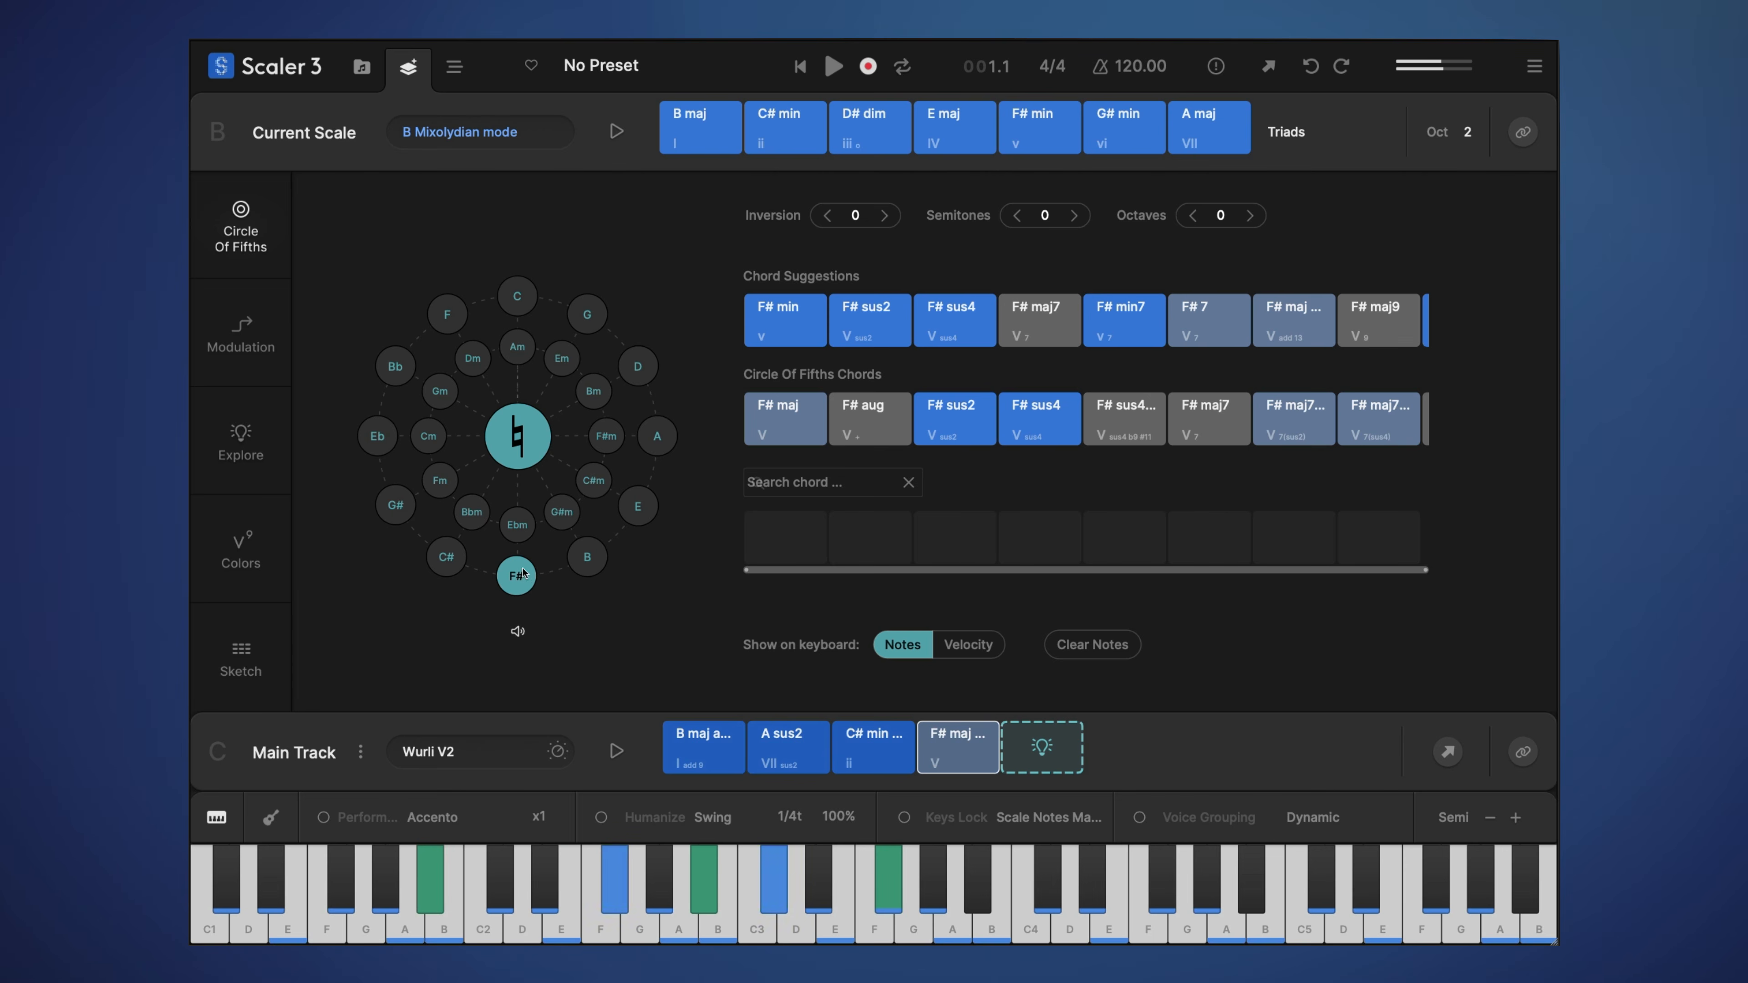
Choose G#m on the circle, audition its G# min chord, and add it to the end of the main track
left_click(562, 521)
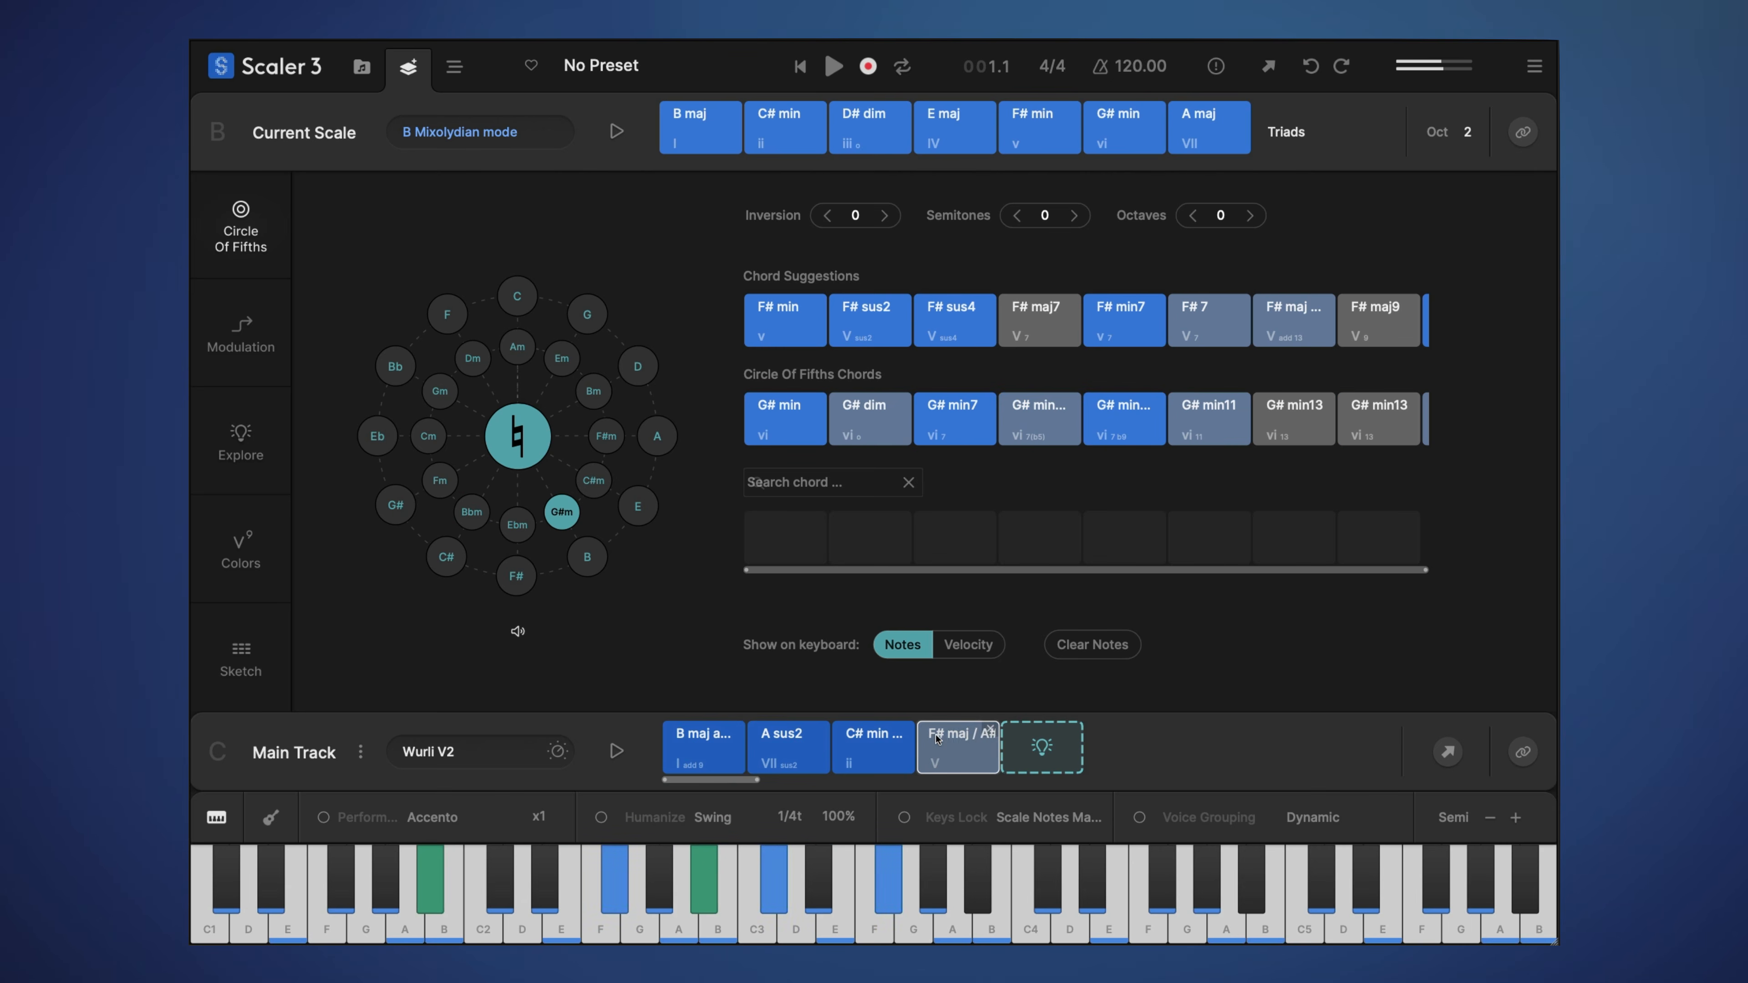
left_click(561, 514)
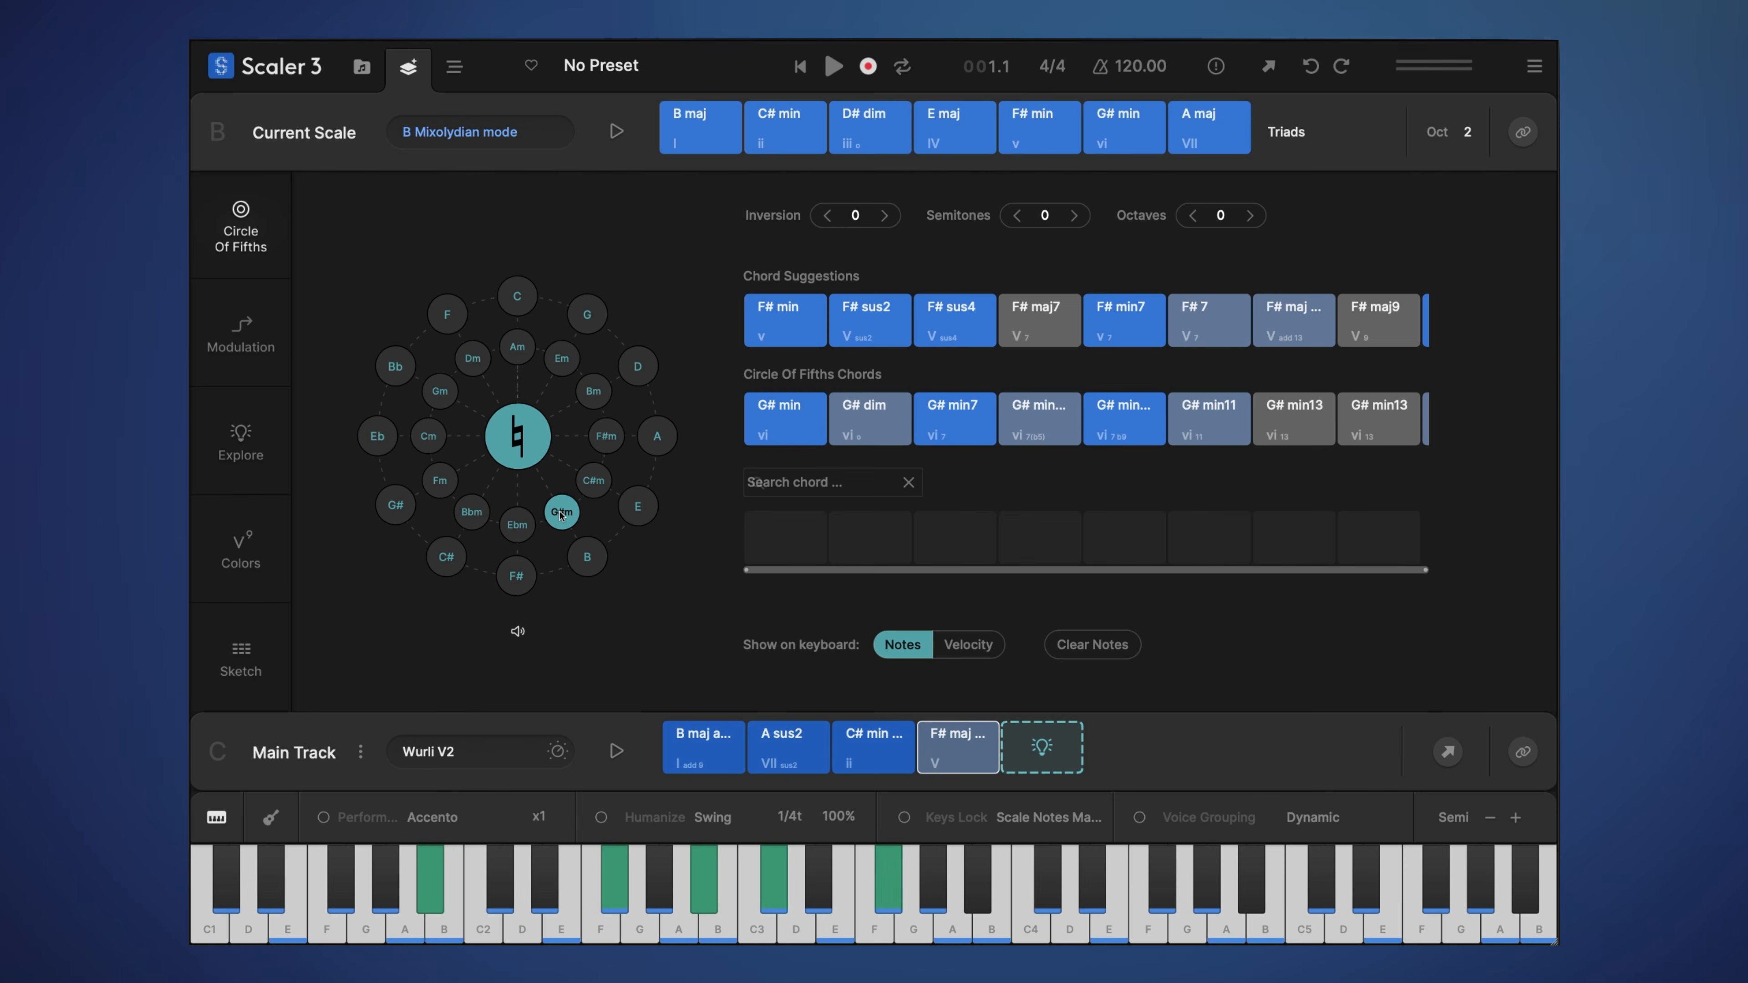
left_click(800, 419)
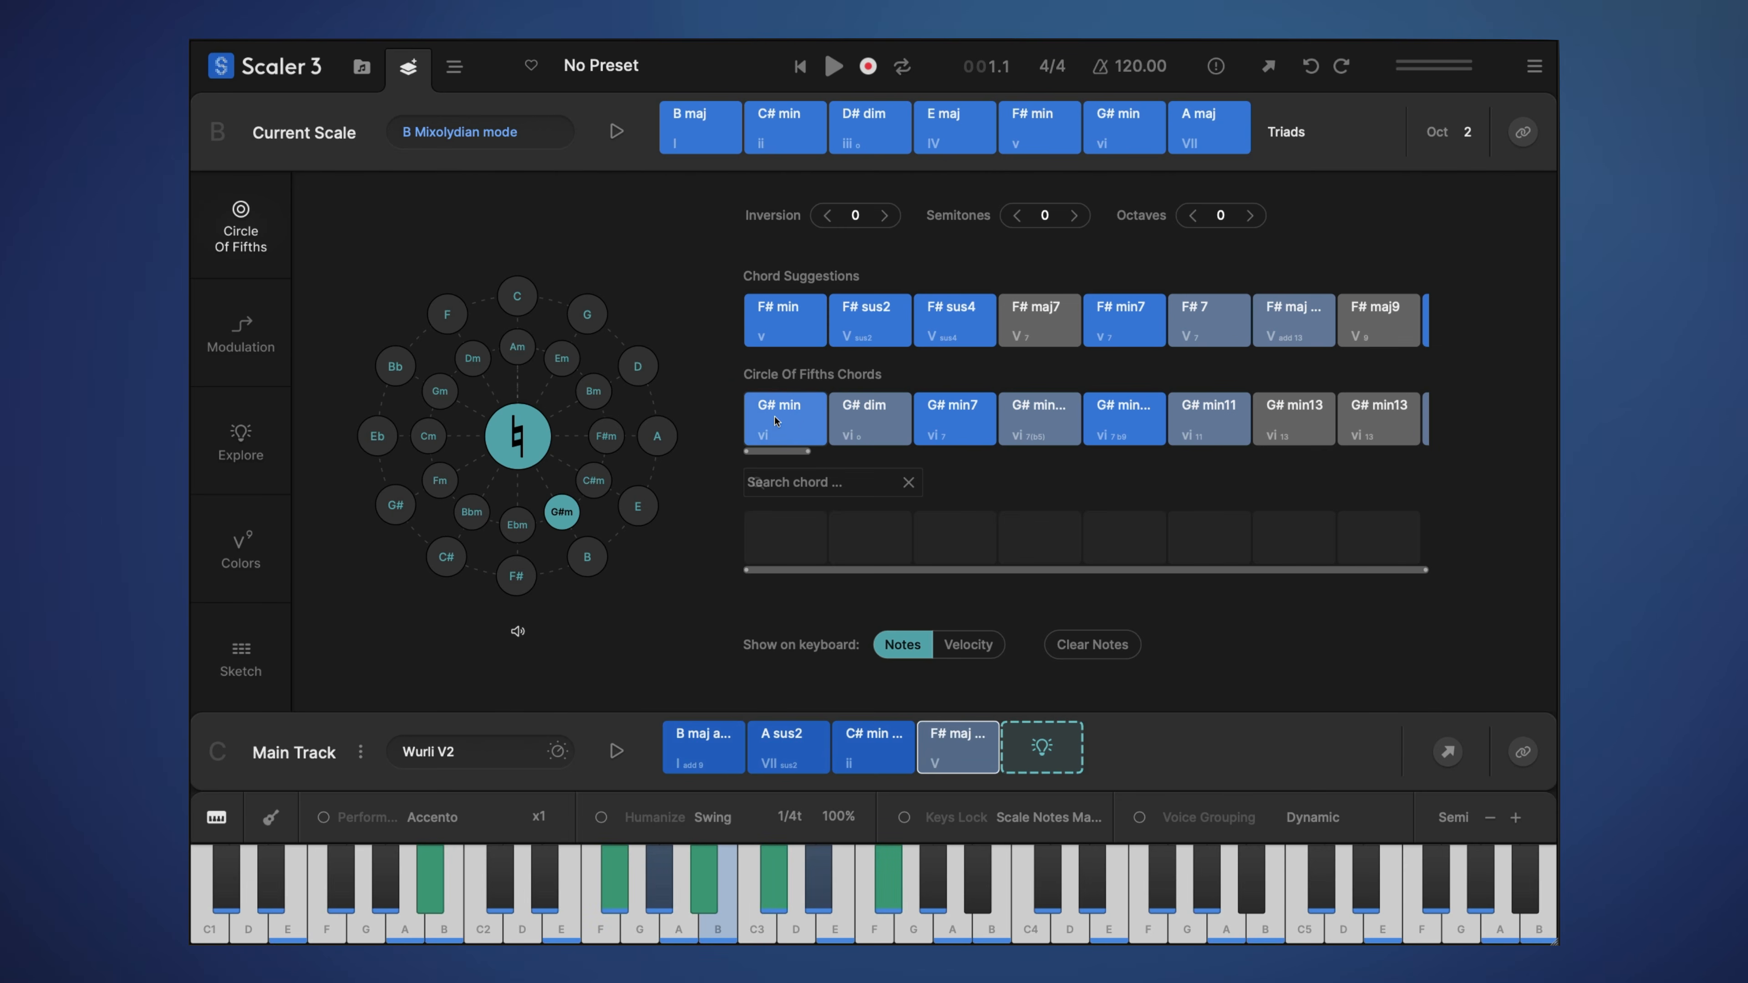
left_click_drag(774, 440, 1033, 754)
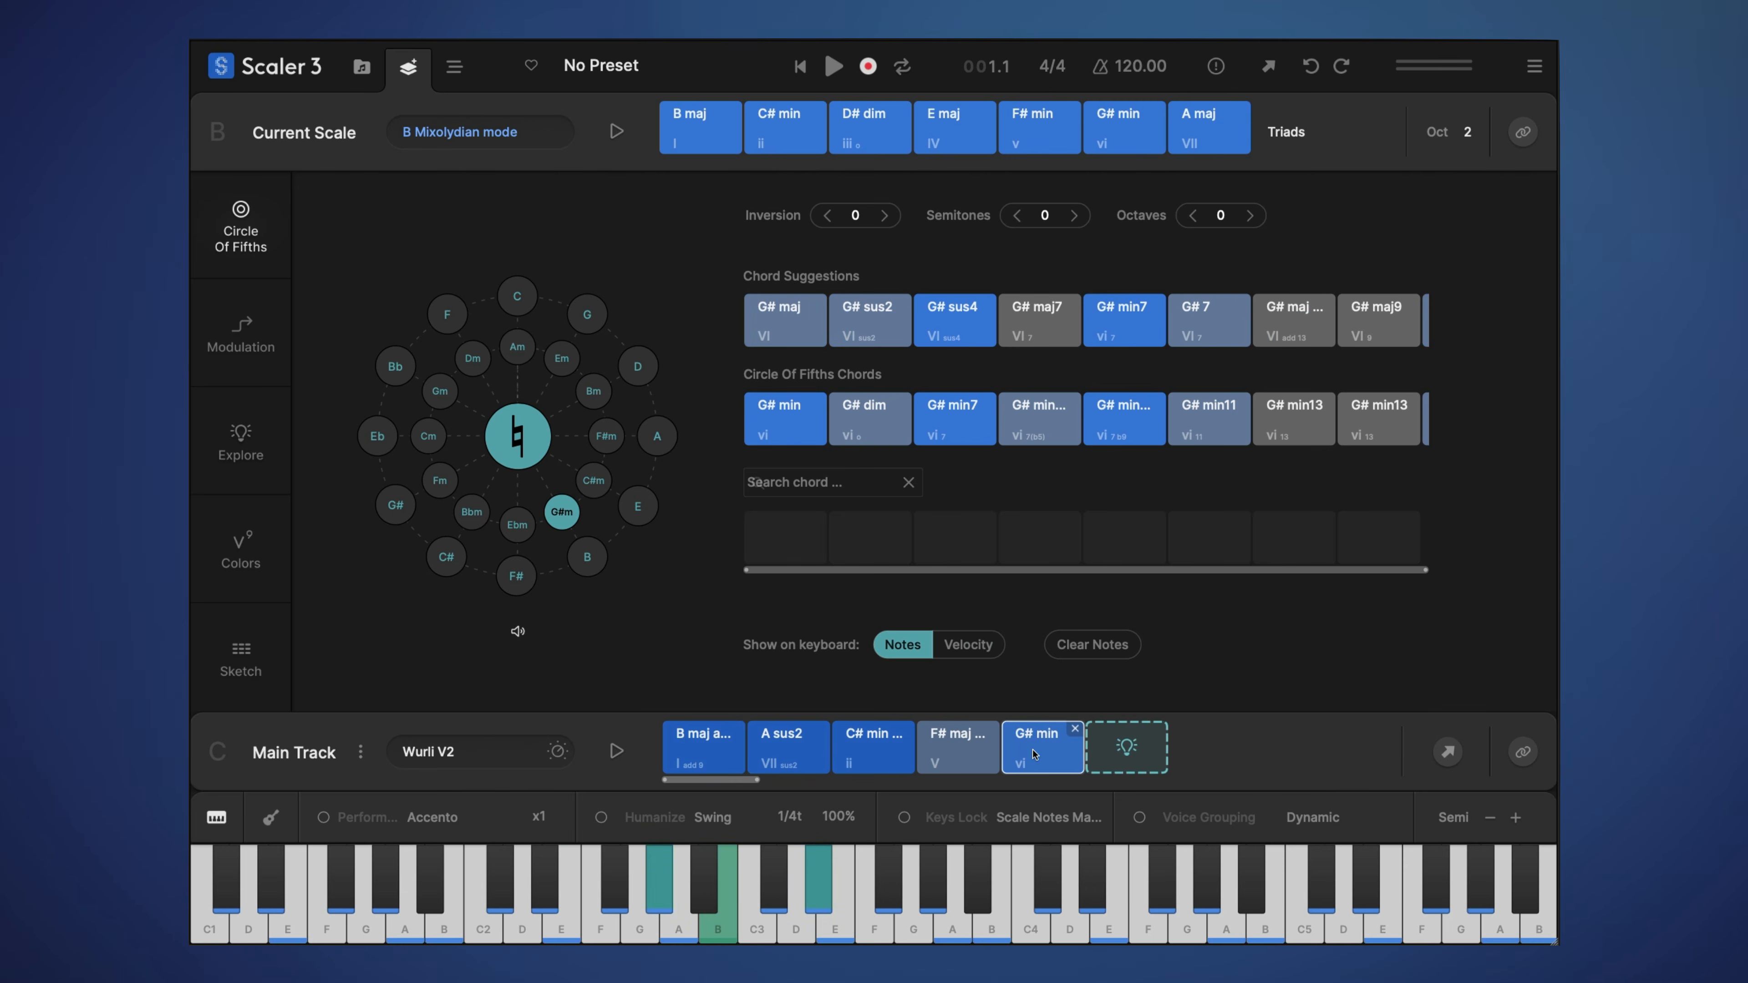
Audition the main track's closing chords, comparing the change from F# maj / A# to G# min
left_click(949, 755)
left_click(1025, 756)
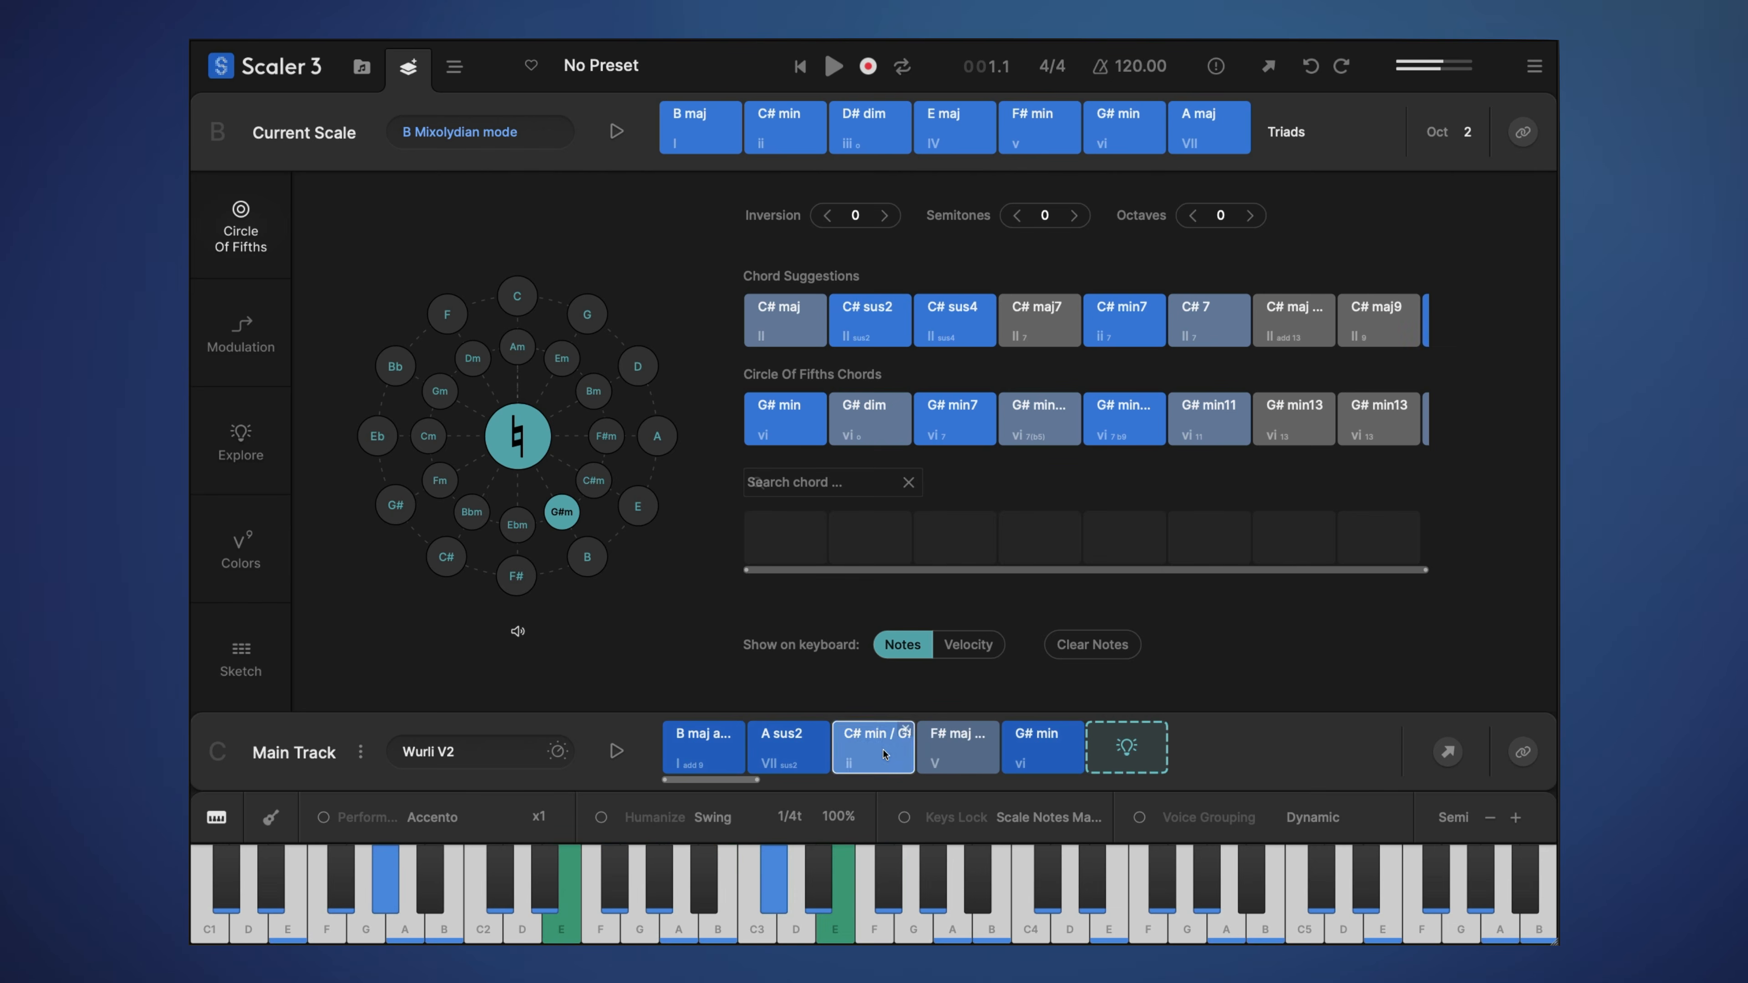
left_click(934, 751)
left_click(1015, 752)
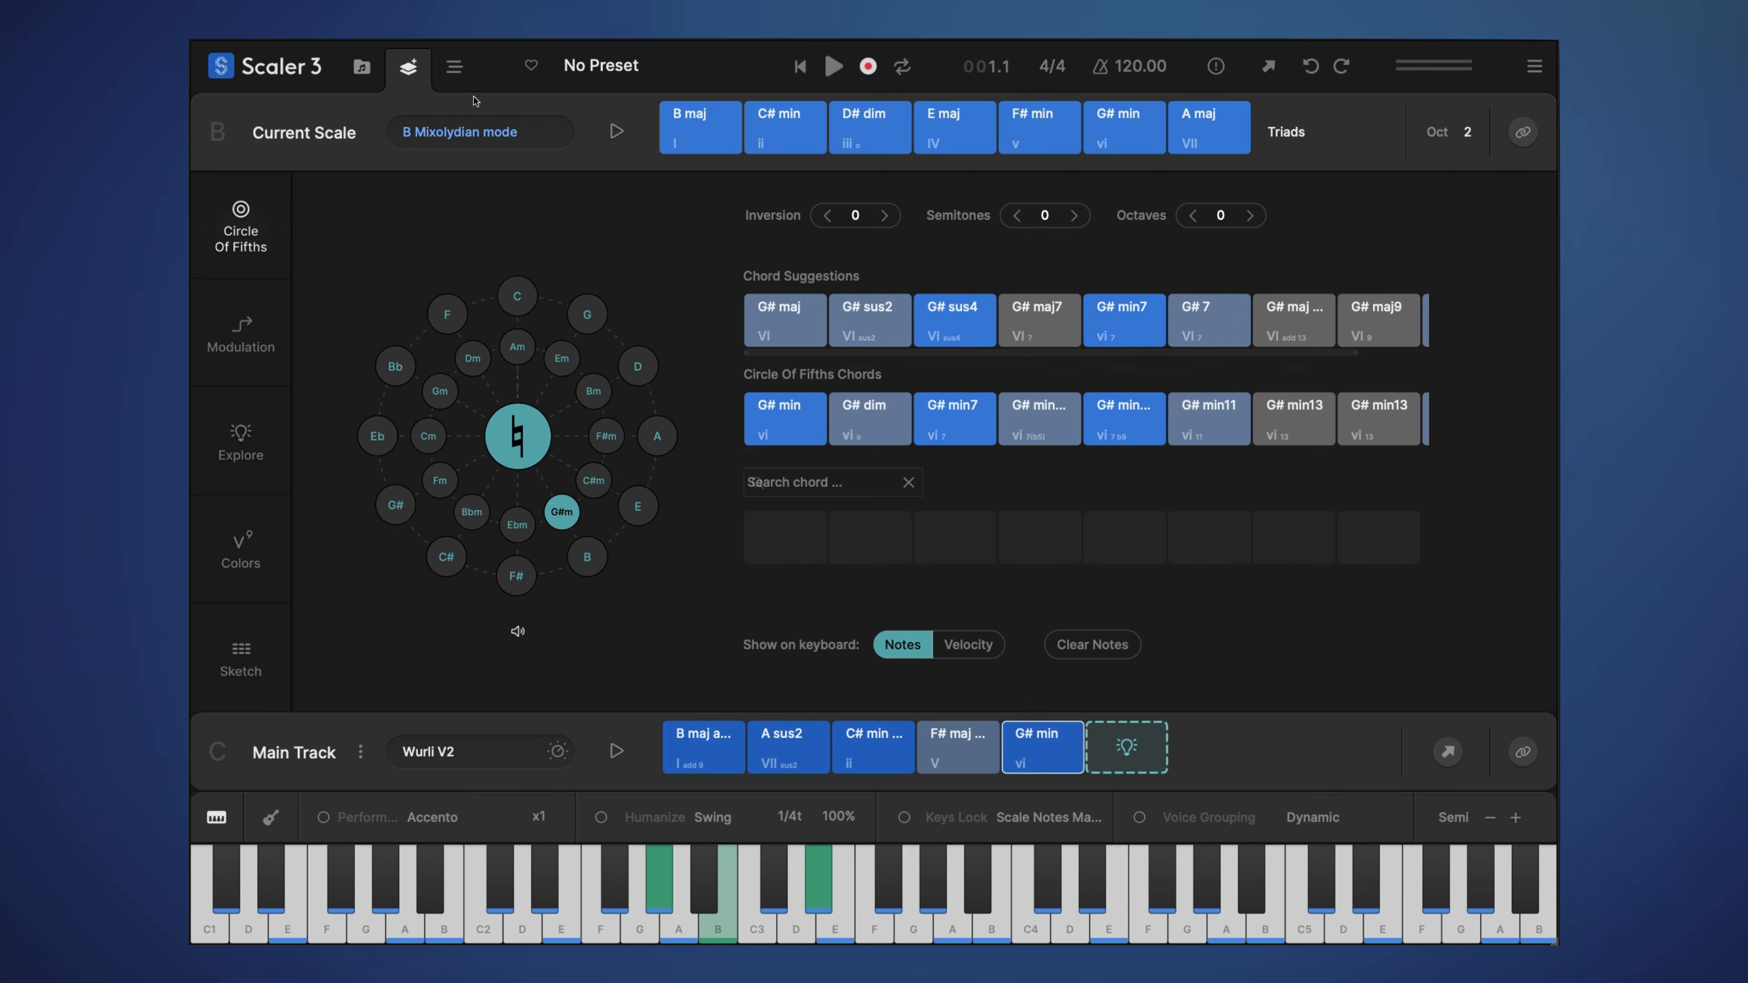
Open the arrangement, select all five main-track chords, and examine their voicings together in the MIDI editor
left_click(455, 77)
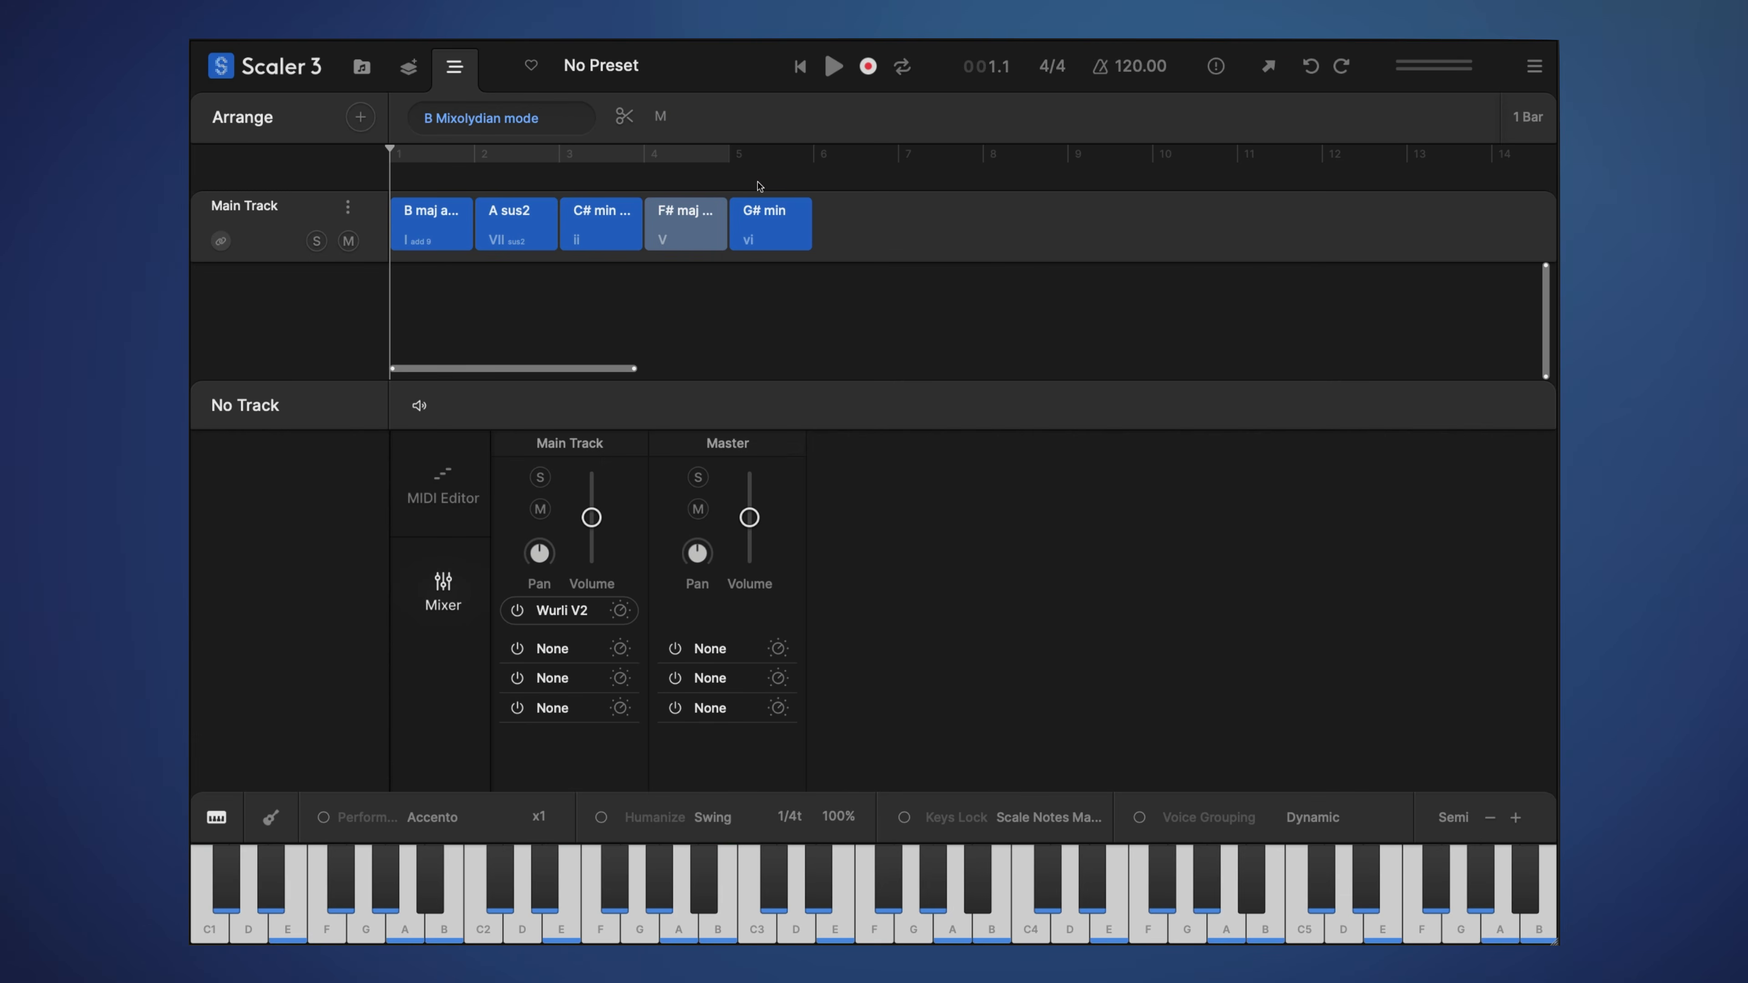
left_click_drag(890, 223, 412, 222)
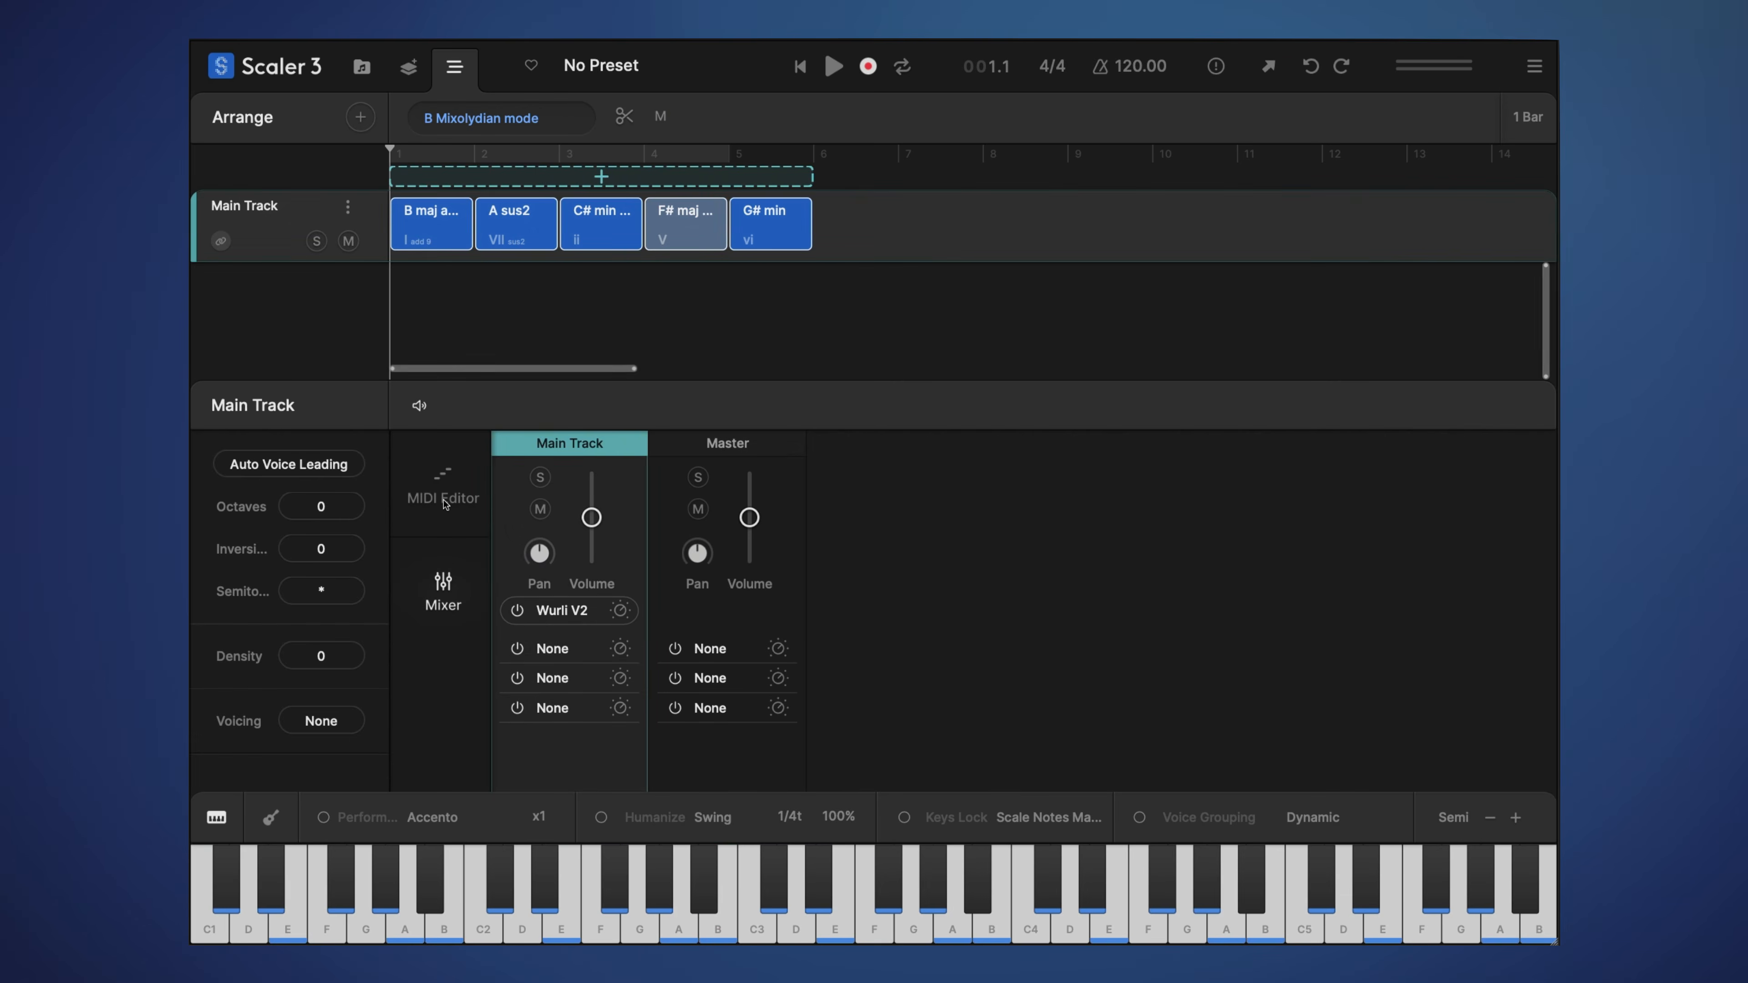
left_click(443, 491)
scroll(787, 548, "down", 2)
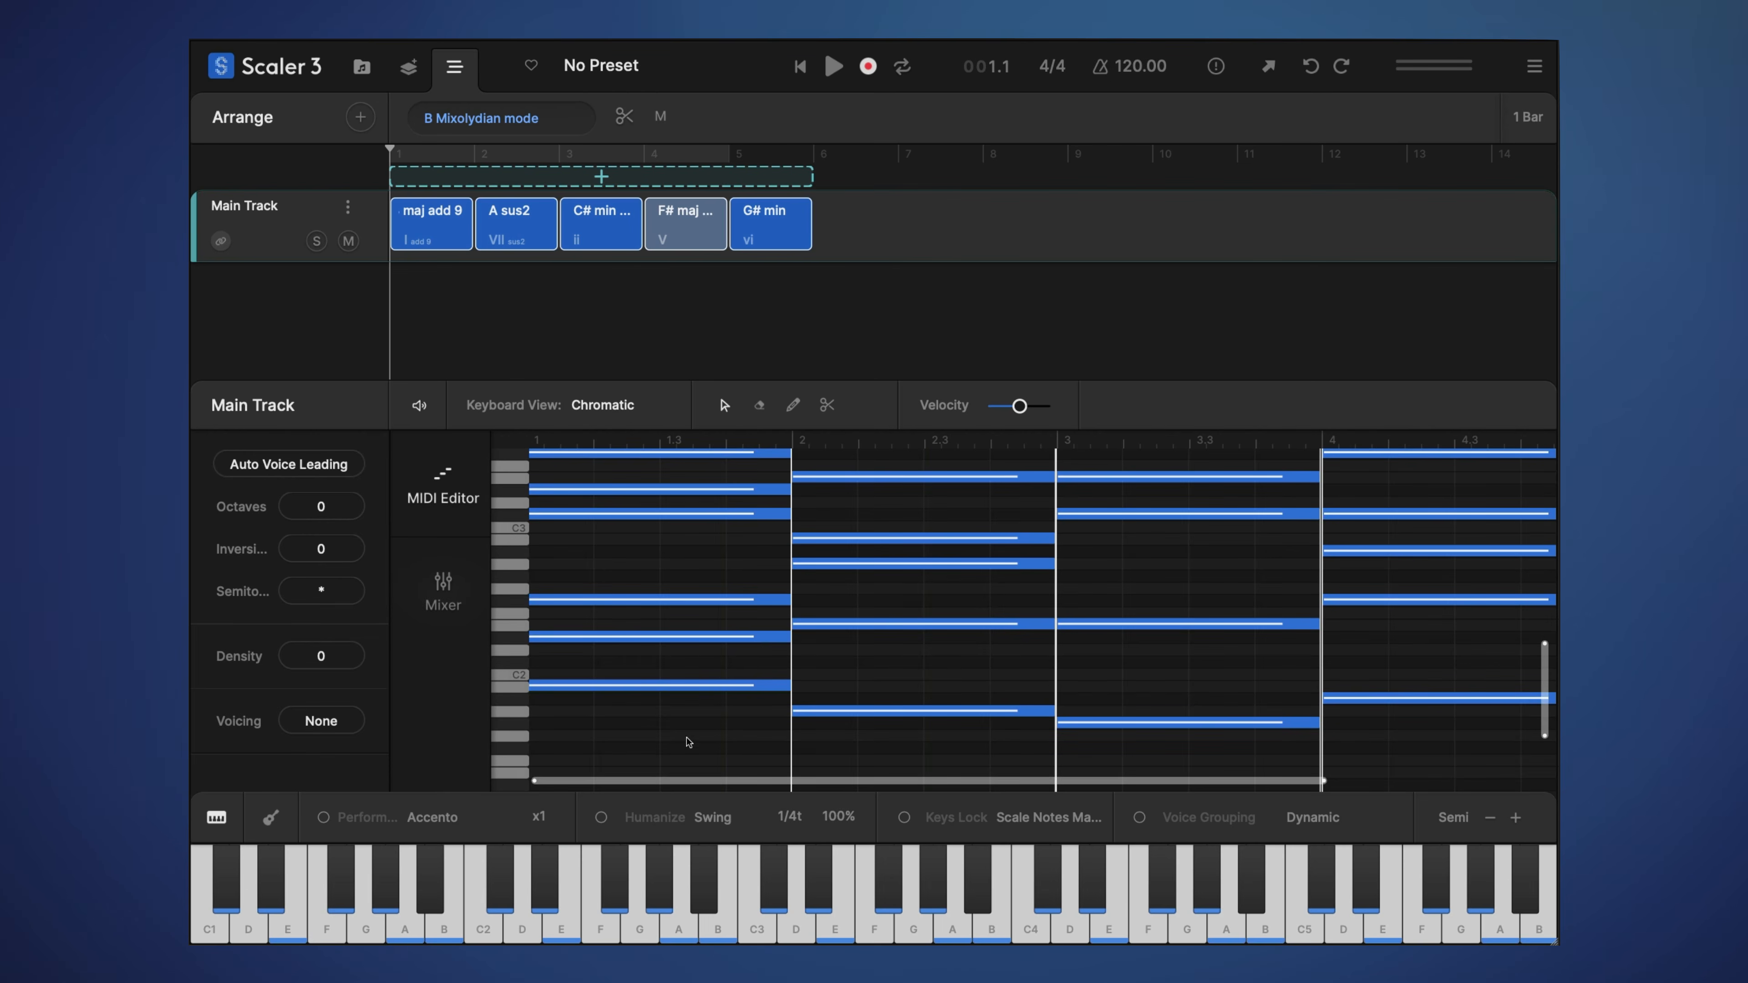
left_click_drag(1323, 780, 1552, 781)
scroll(1036, 706, "up", 1)
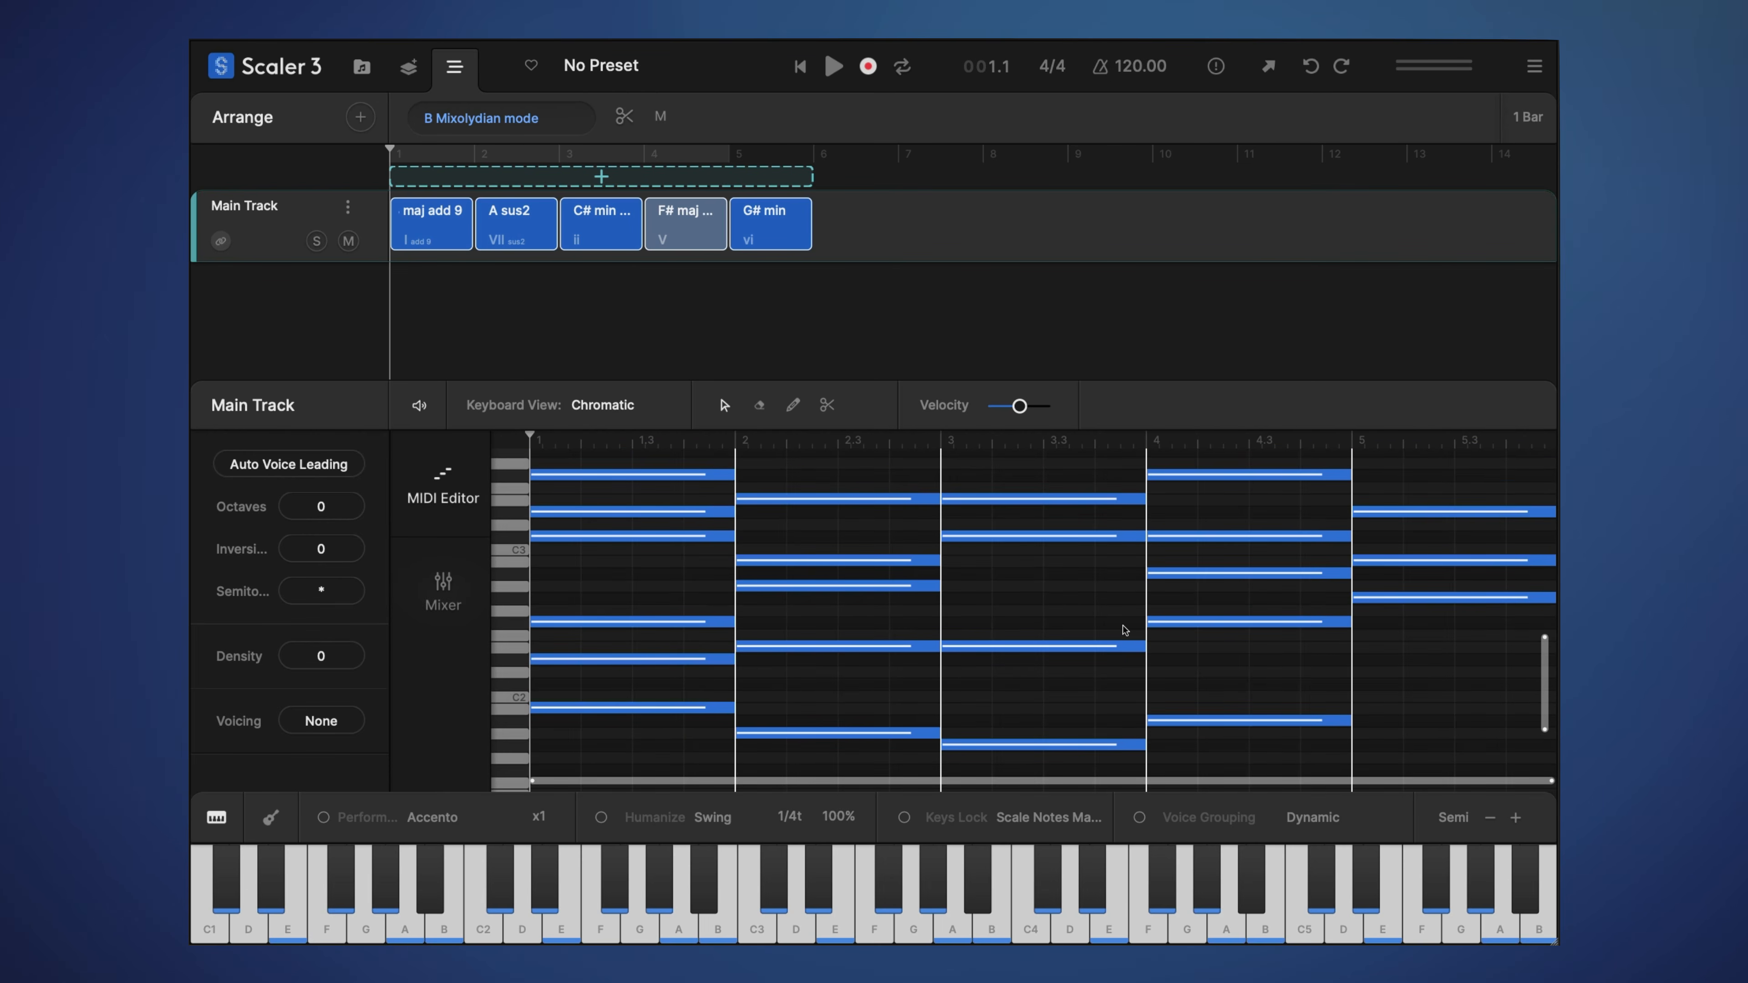
scroll(1124, 631, "down", 1)
scroll(1126, 631, "up", 1)
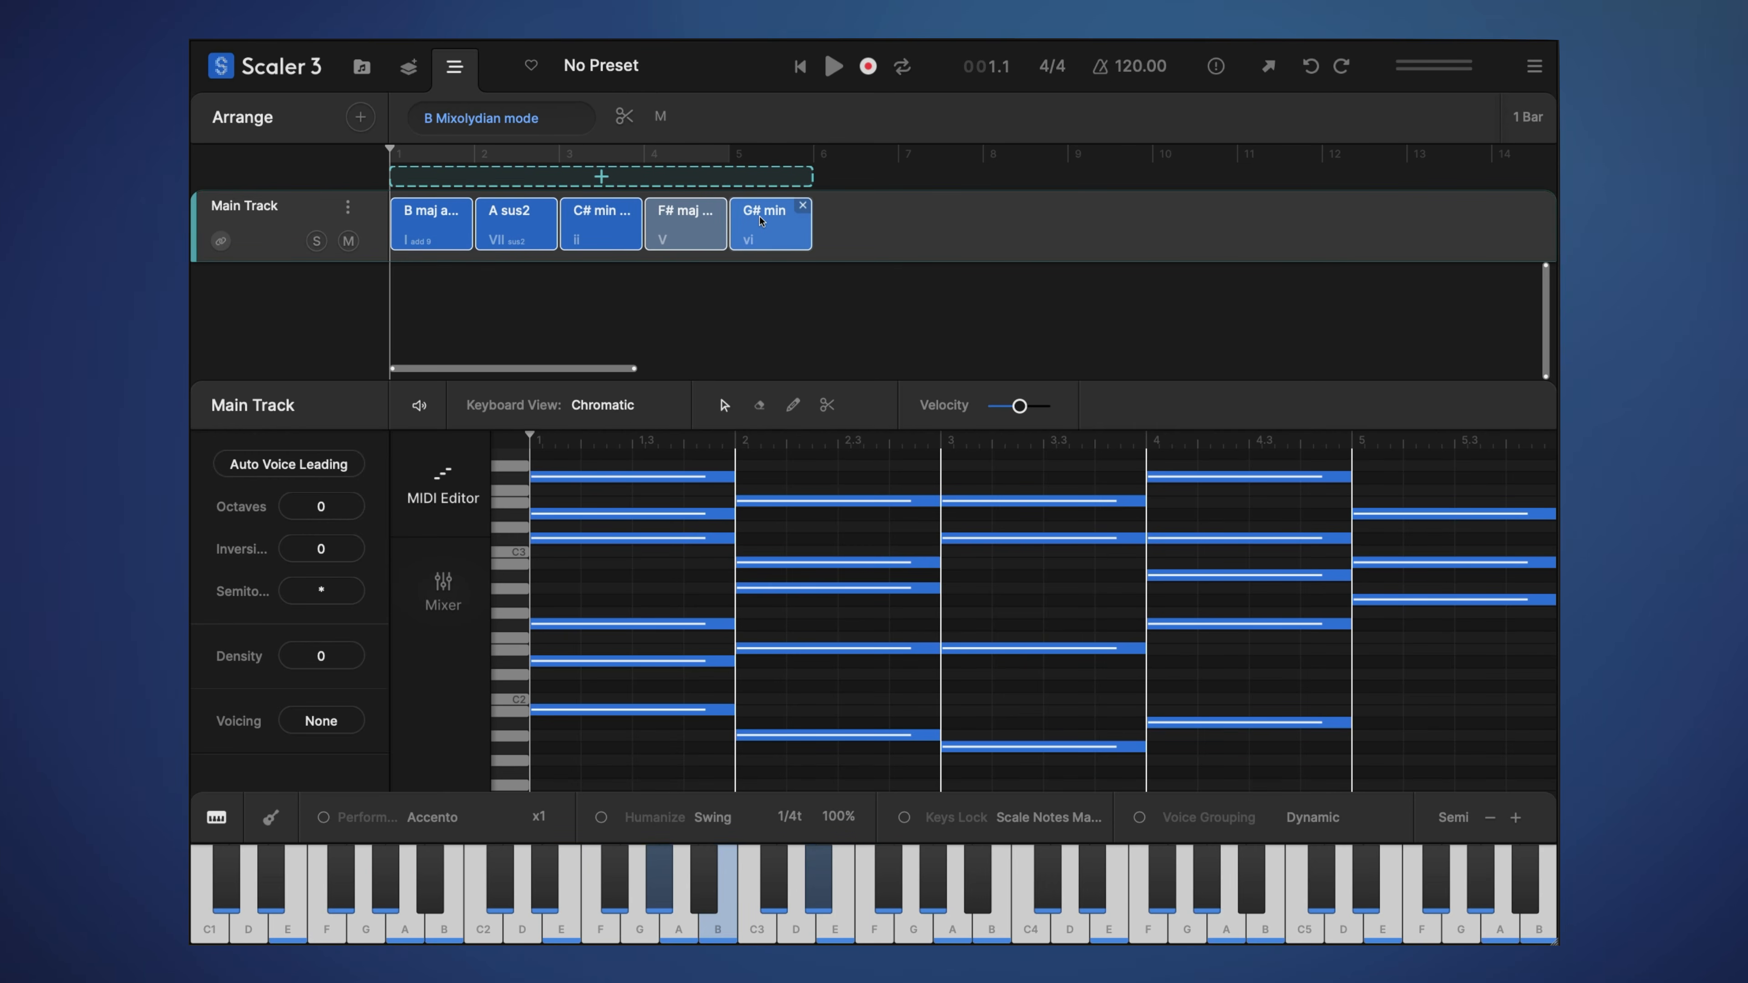
Isolate the G# min chord's notes in the MIDI editor and look at the pencil tool, returning to the selection tool
left_click(798, 228)
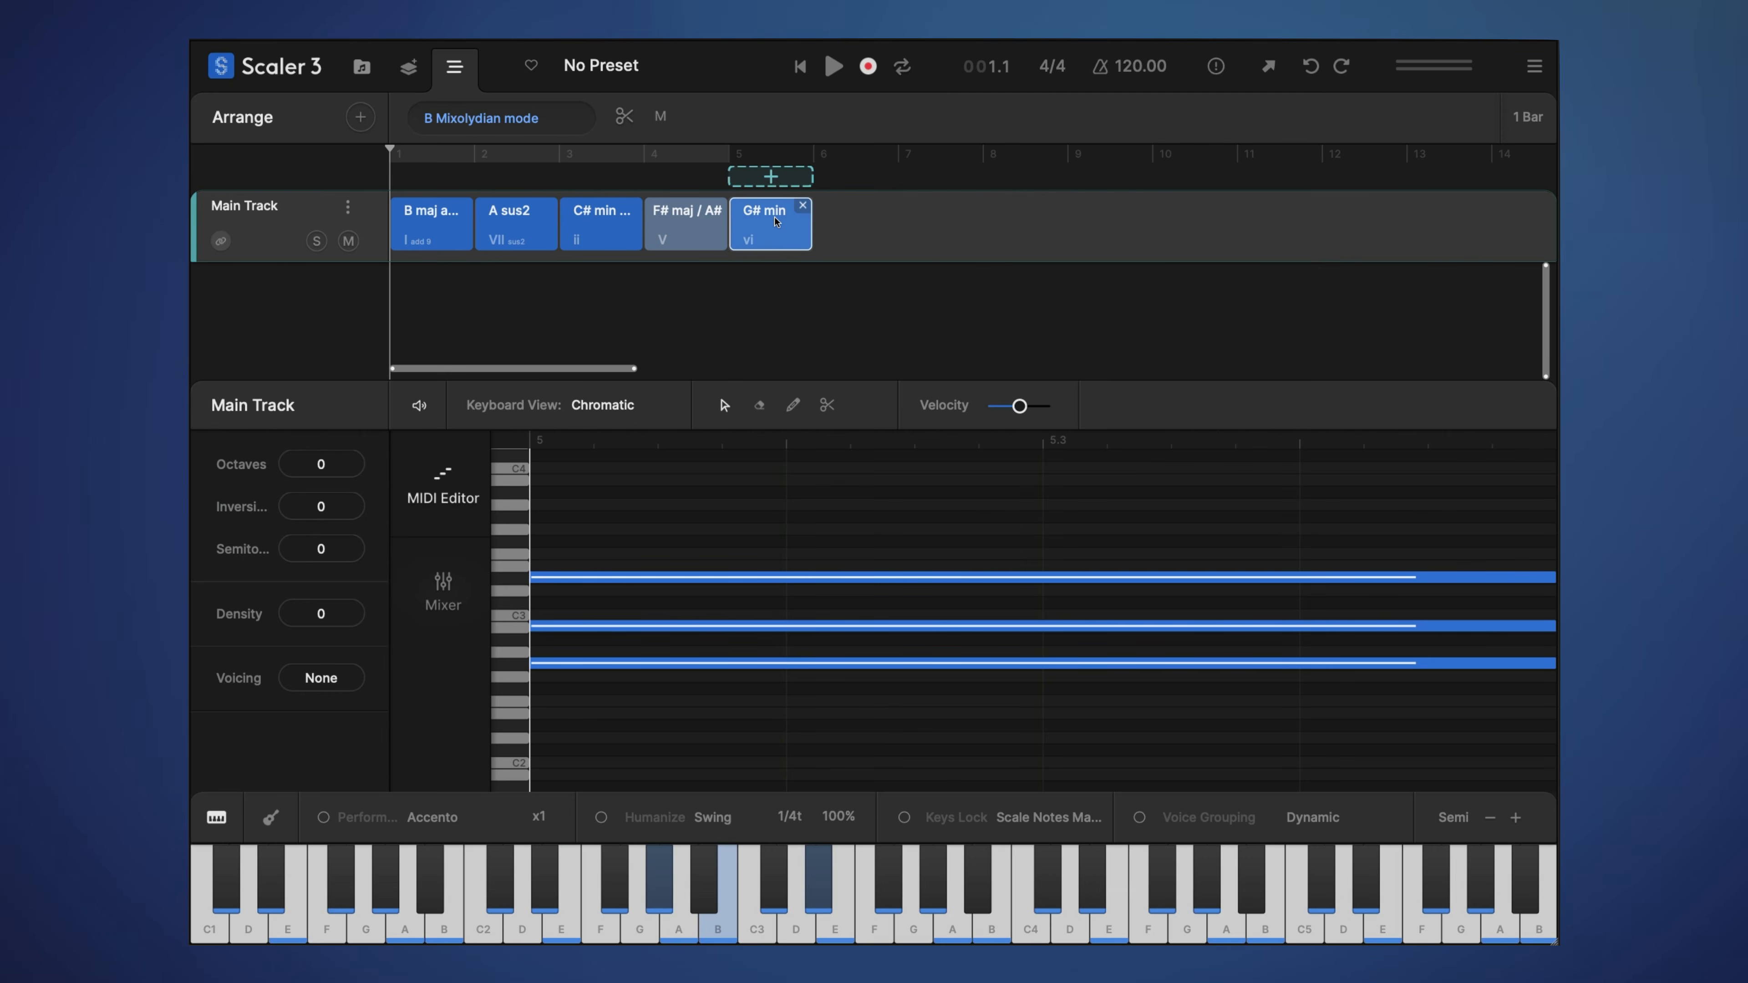
scroll(638, 479, "down", 1)
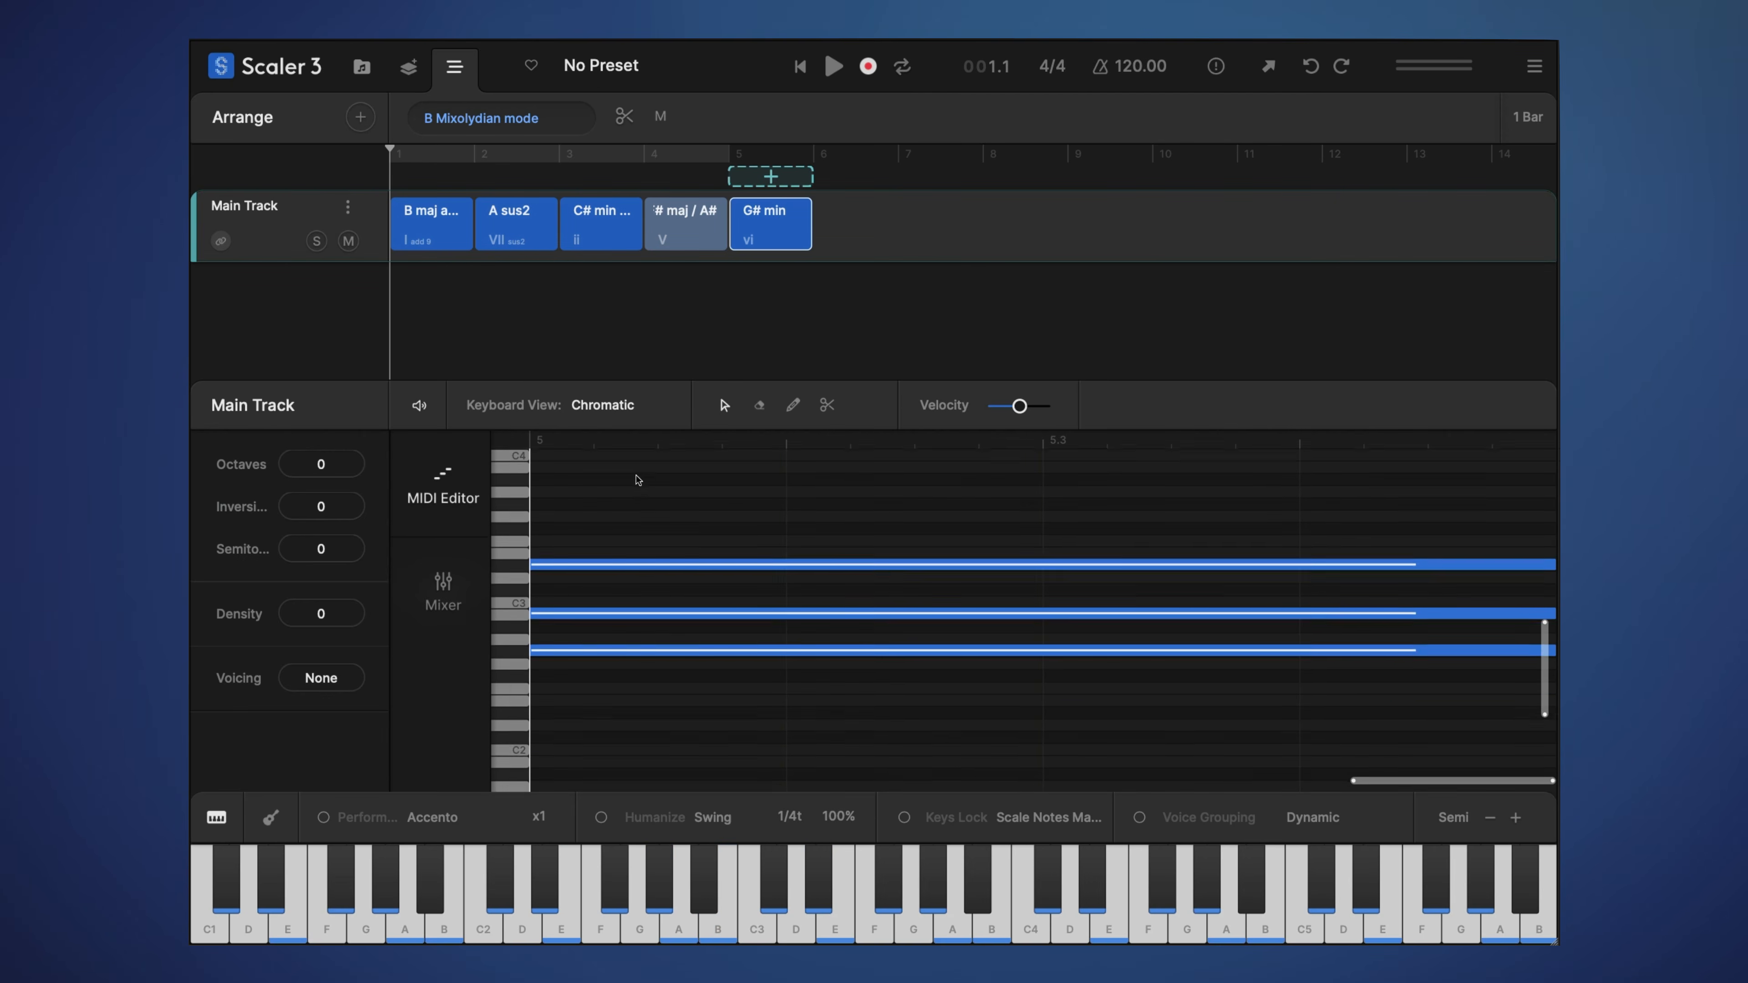
scroll(637, 480, "down", 2)
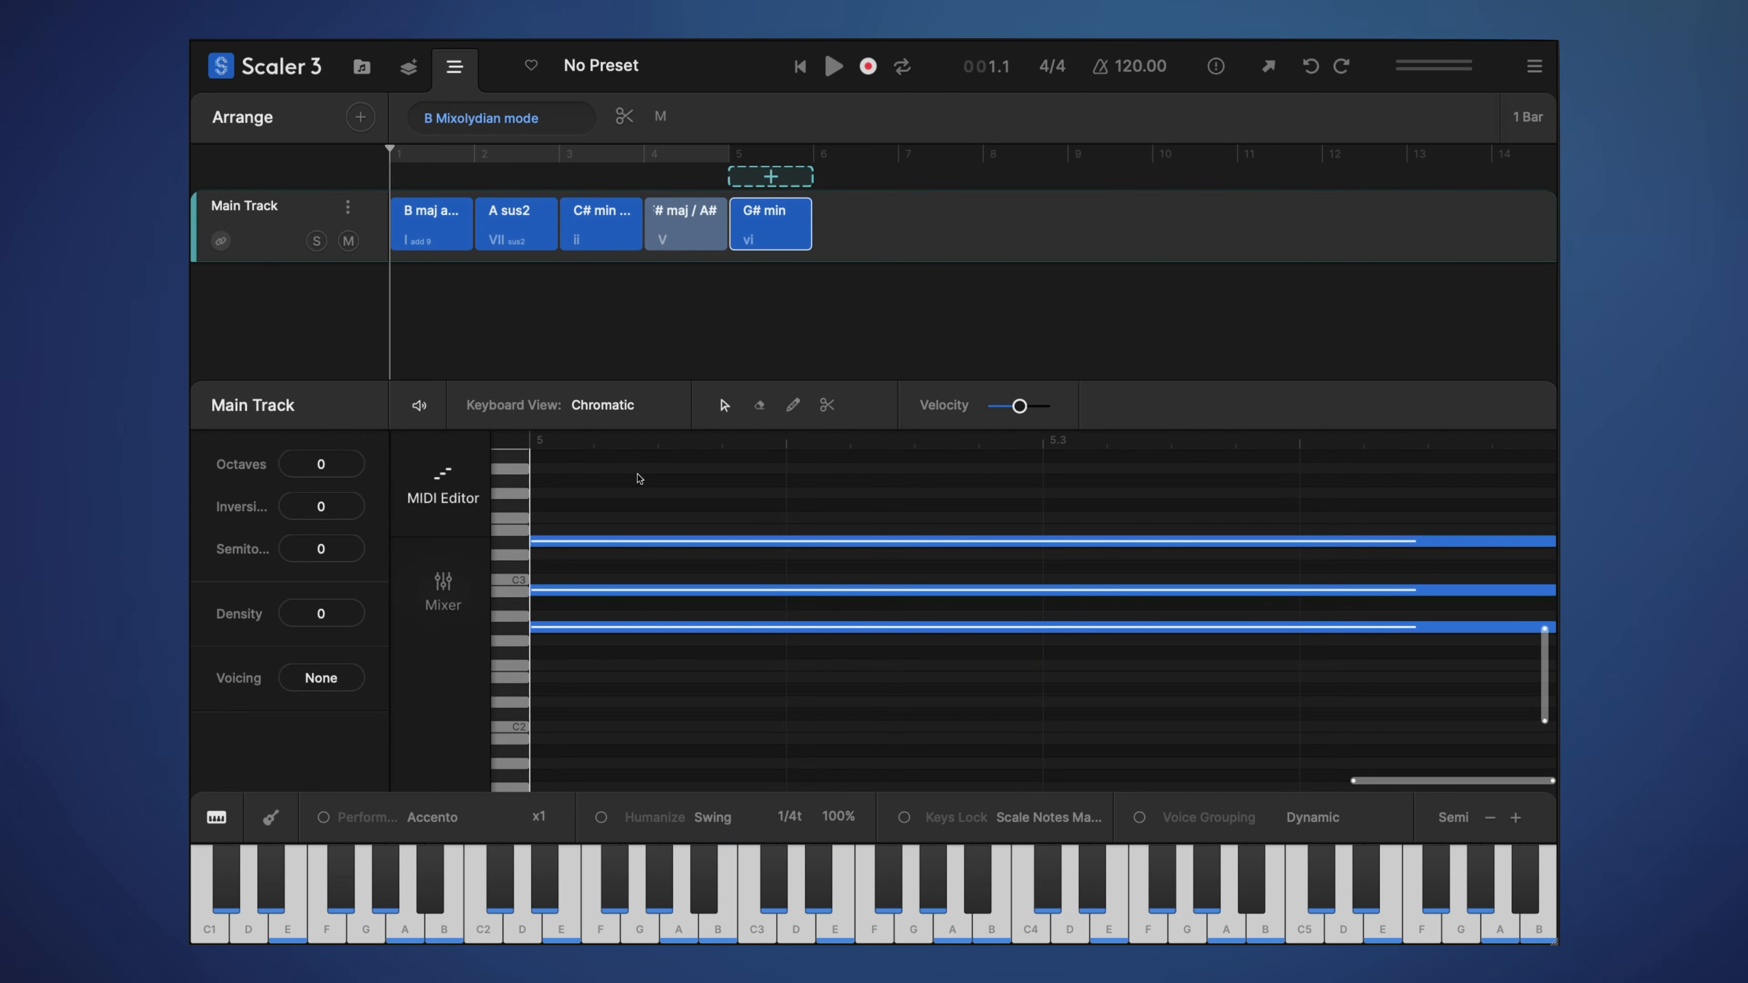
left_click(794, 406)
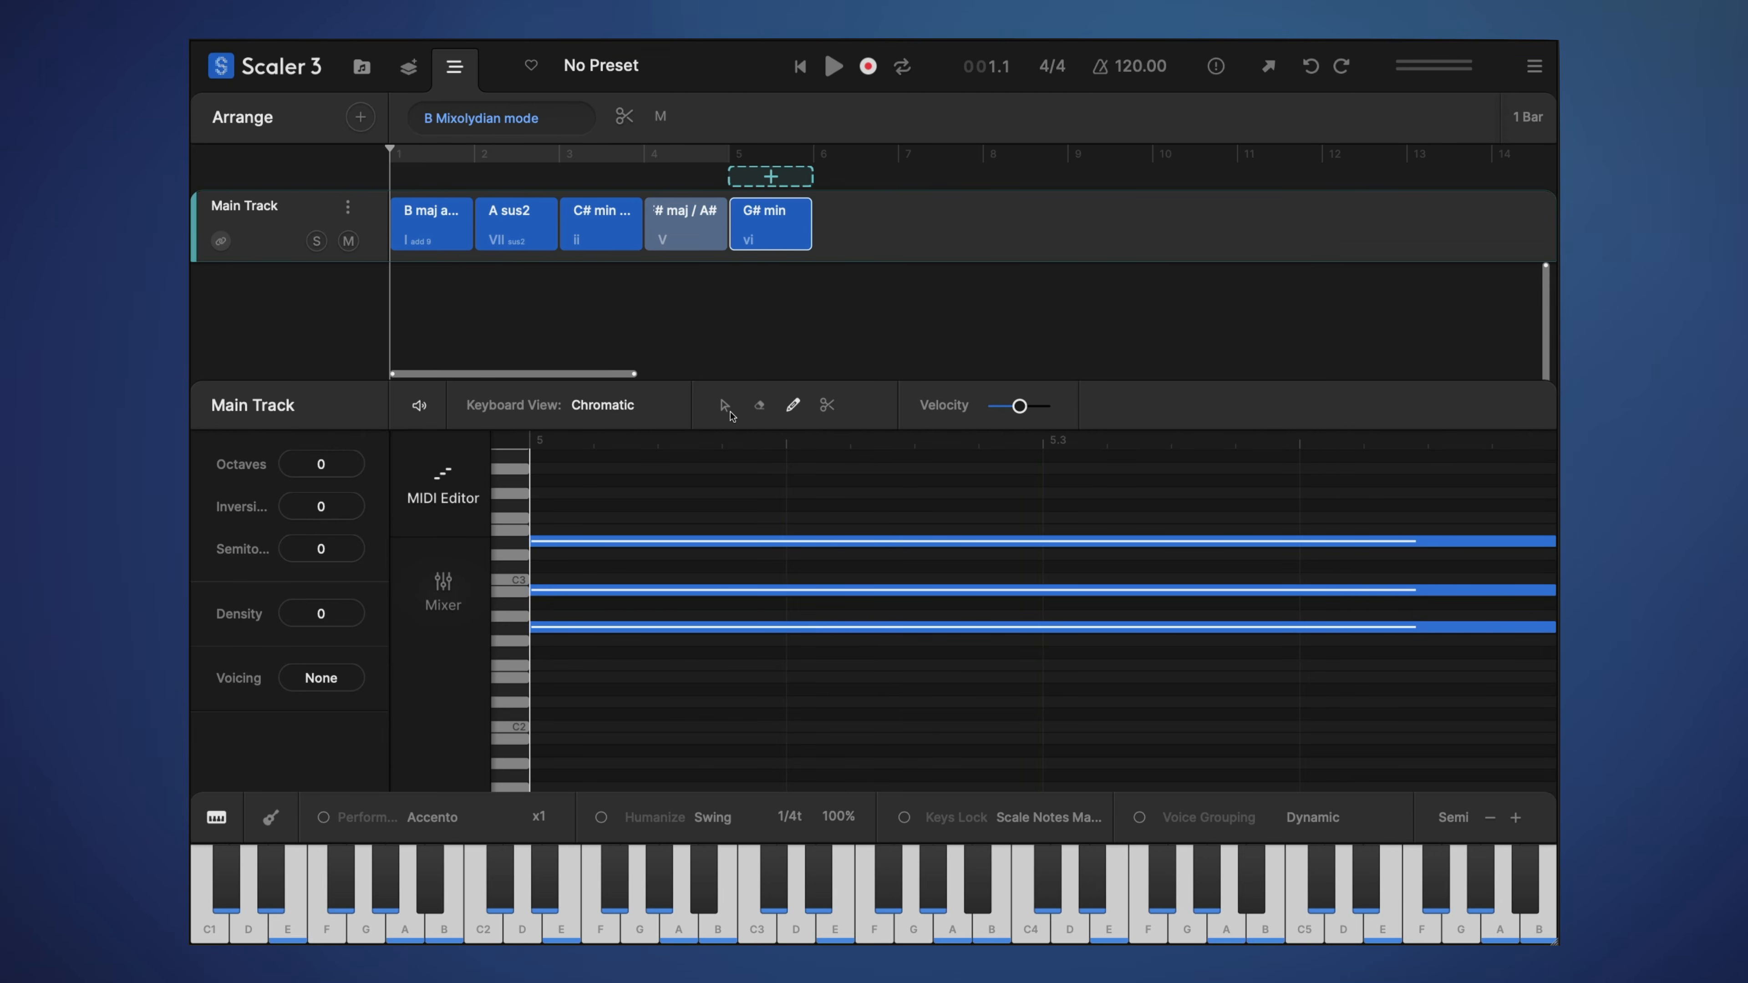
left_click(727, 409)
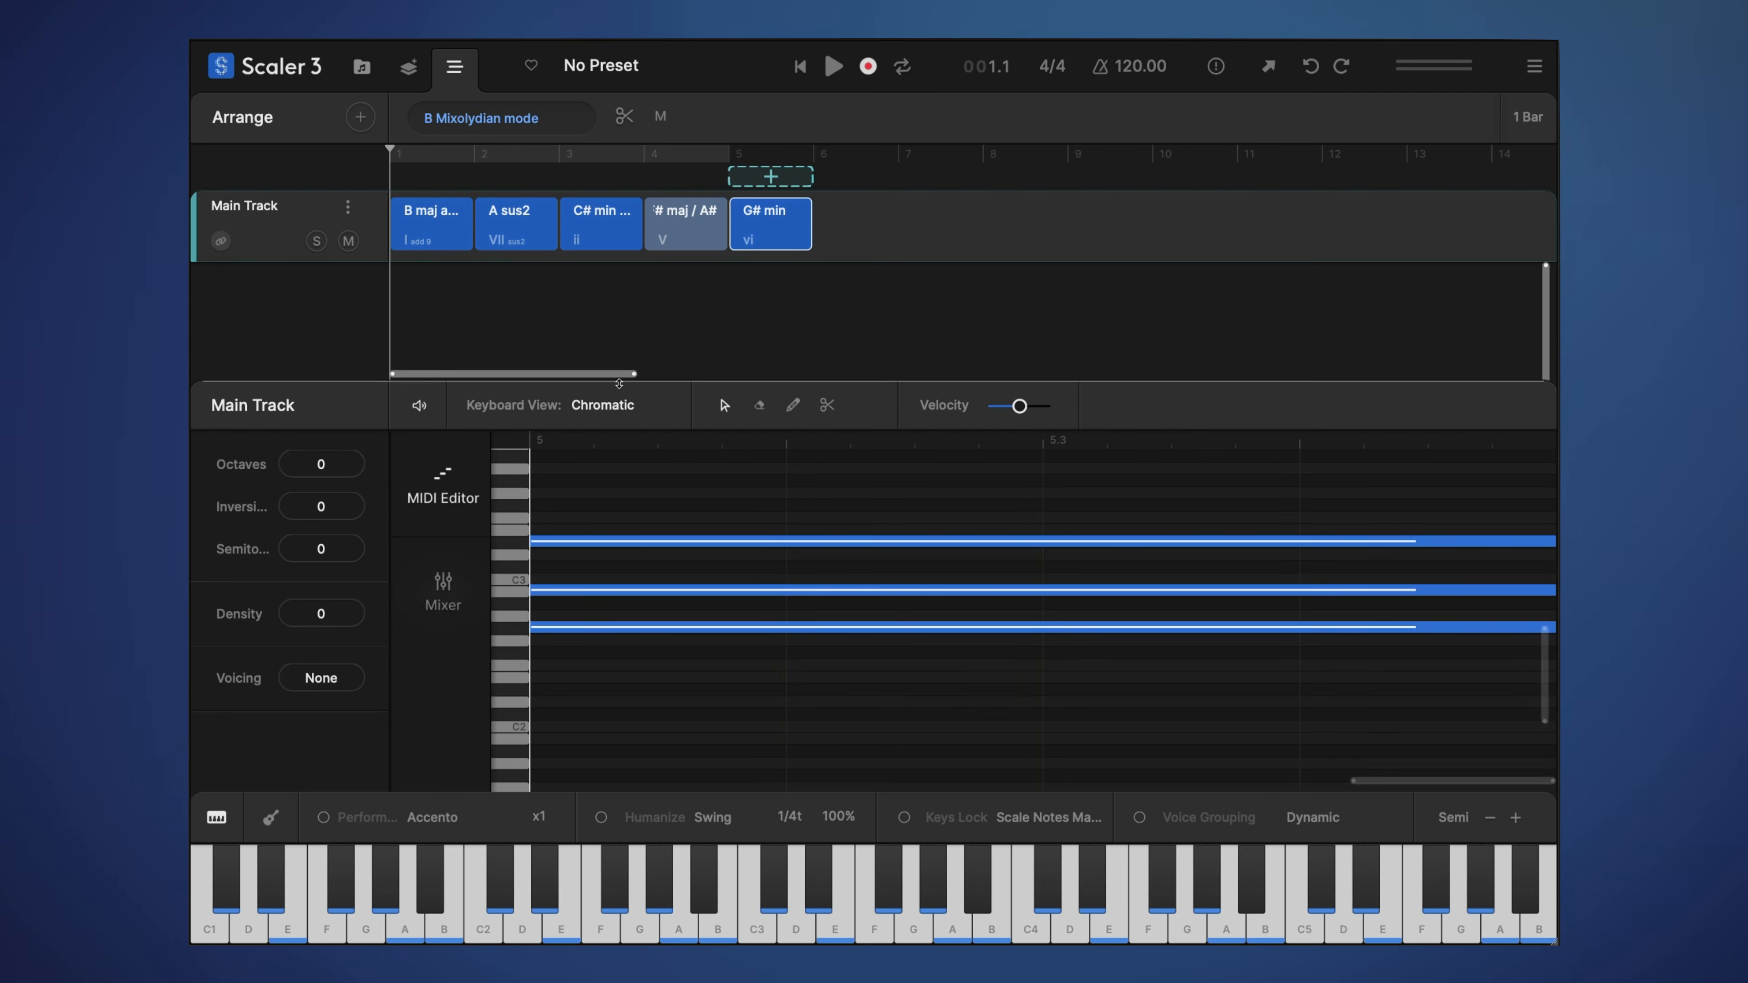
Try densities of 1 and 2 on the G# min chord, auditioning each, and reset the density to 0
left_click_drag(329, 612, 338, 579)
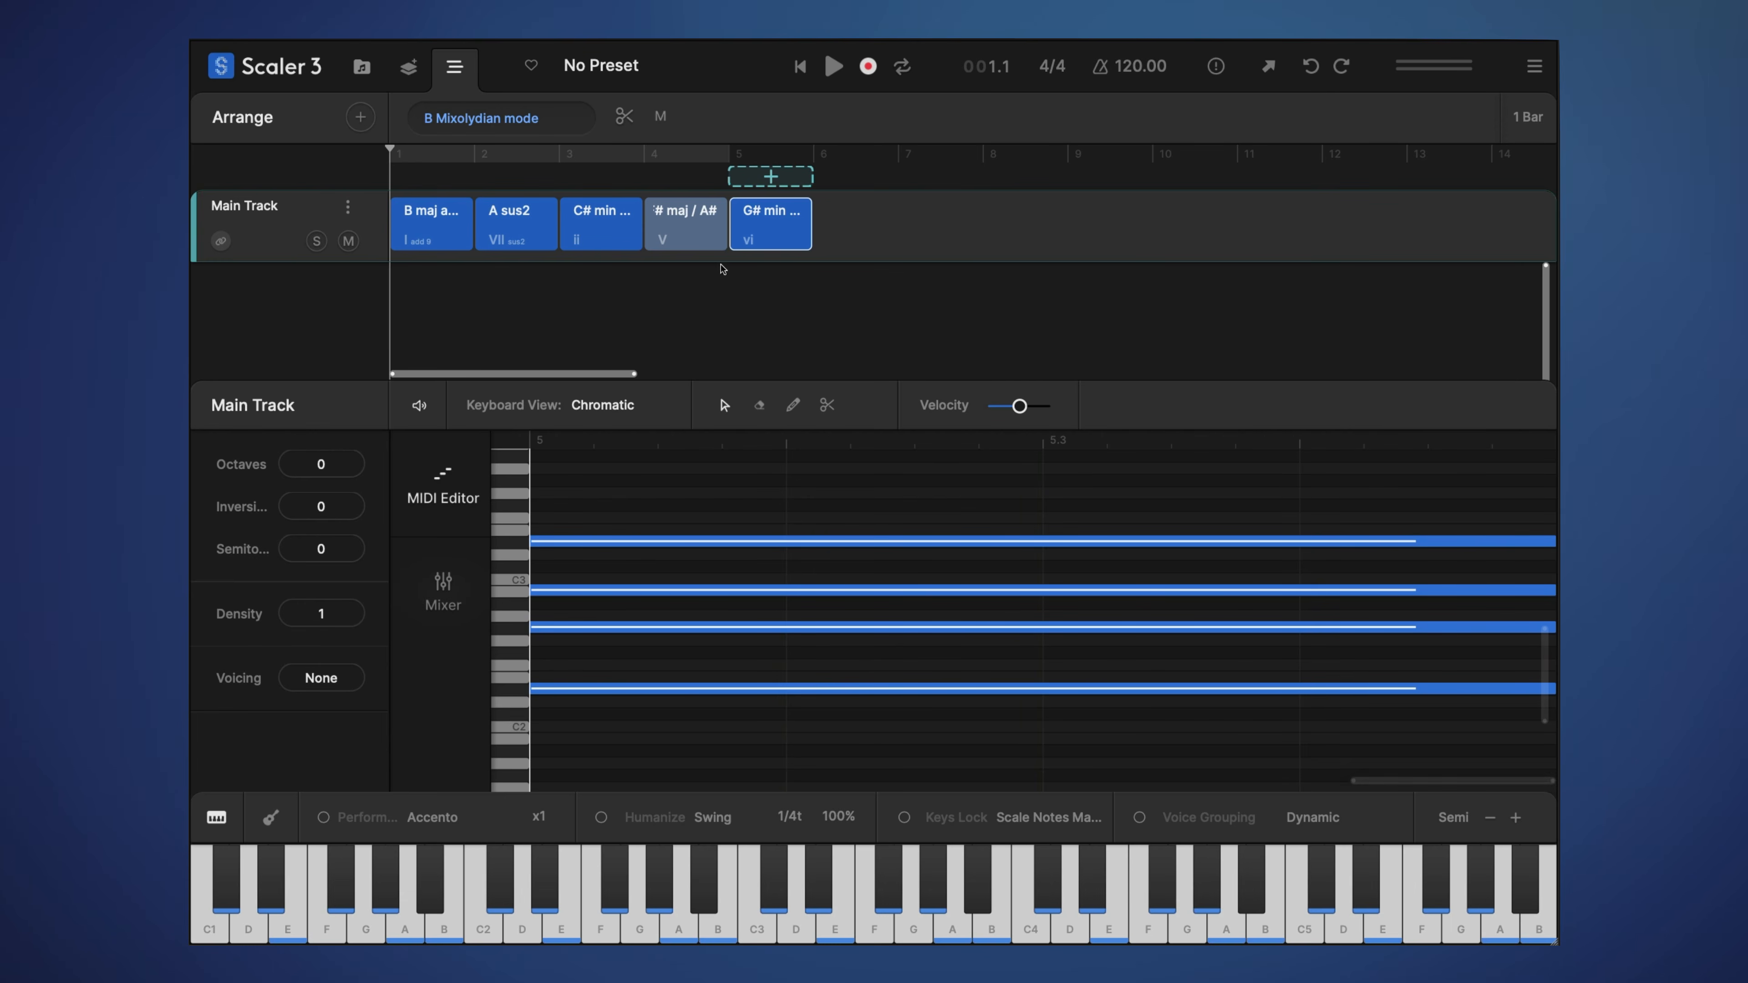
left_click(781, 231)
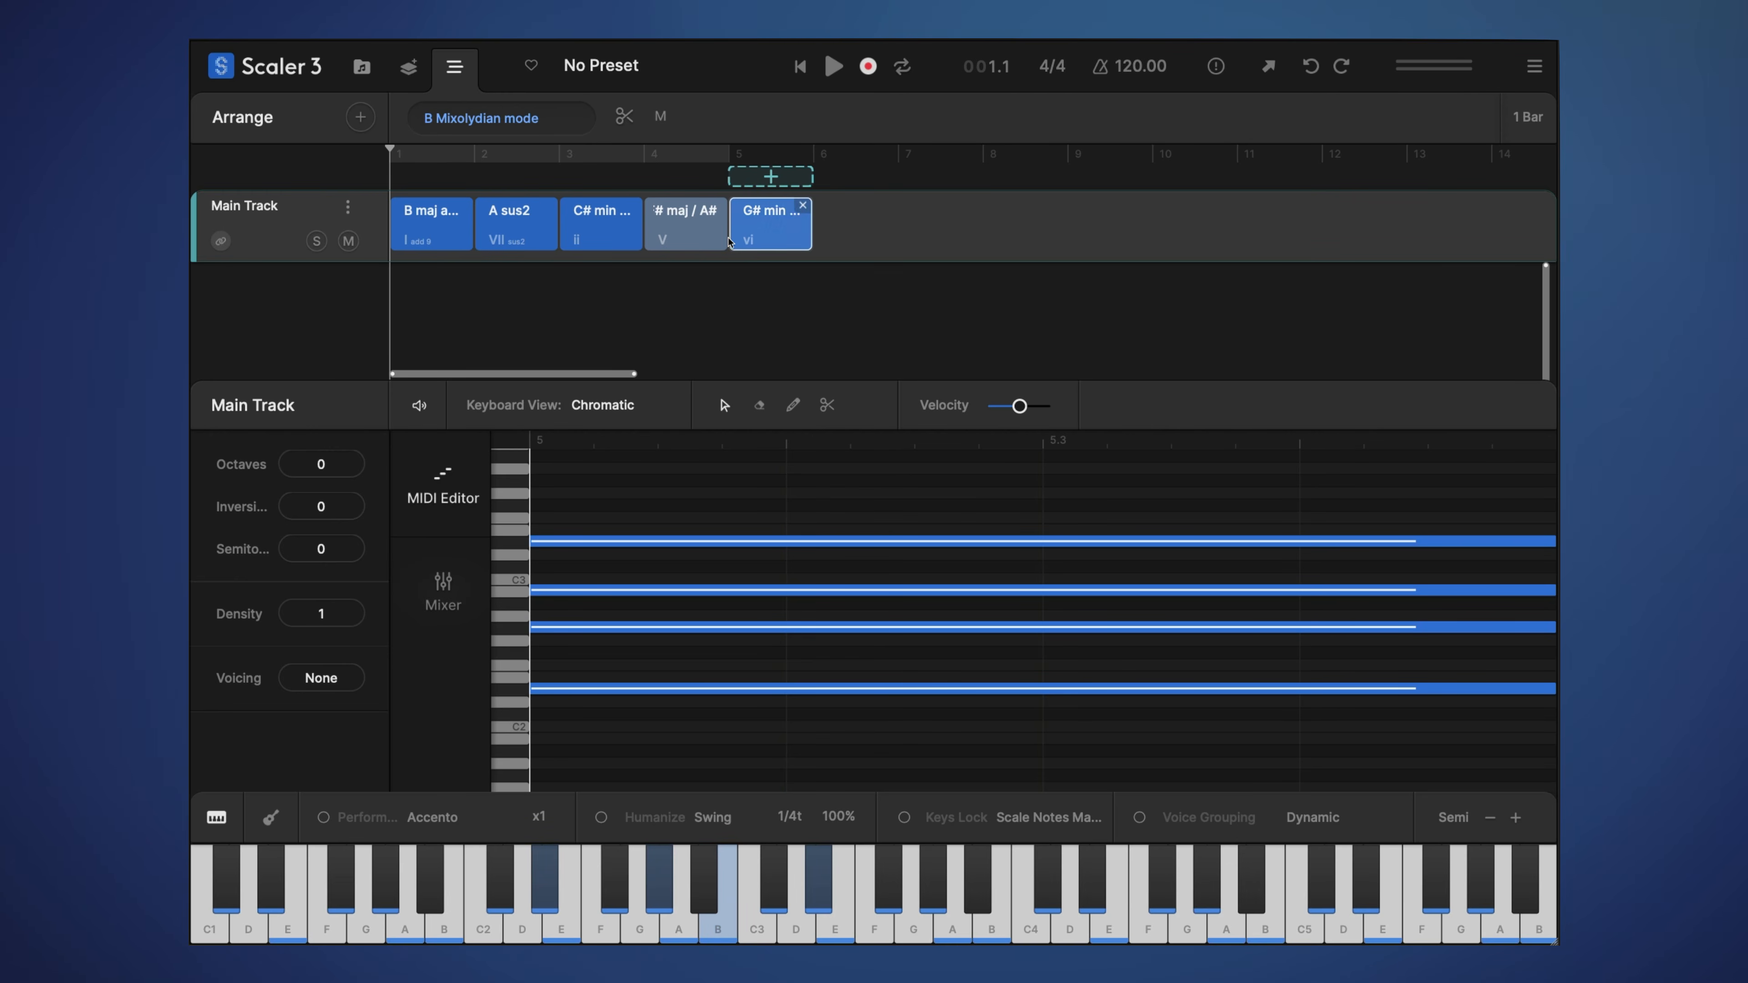
left_click(789, 233)
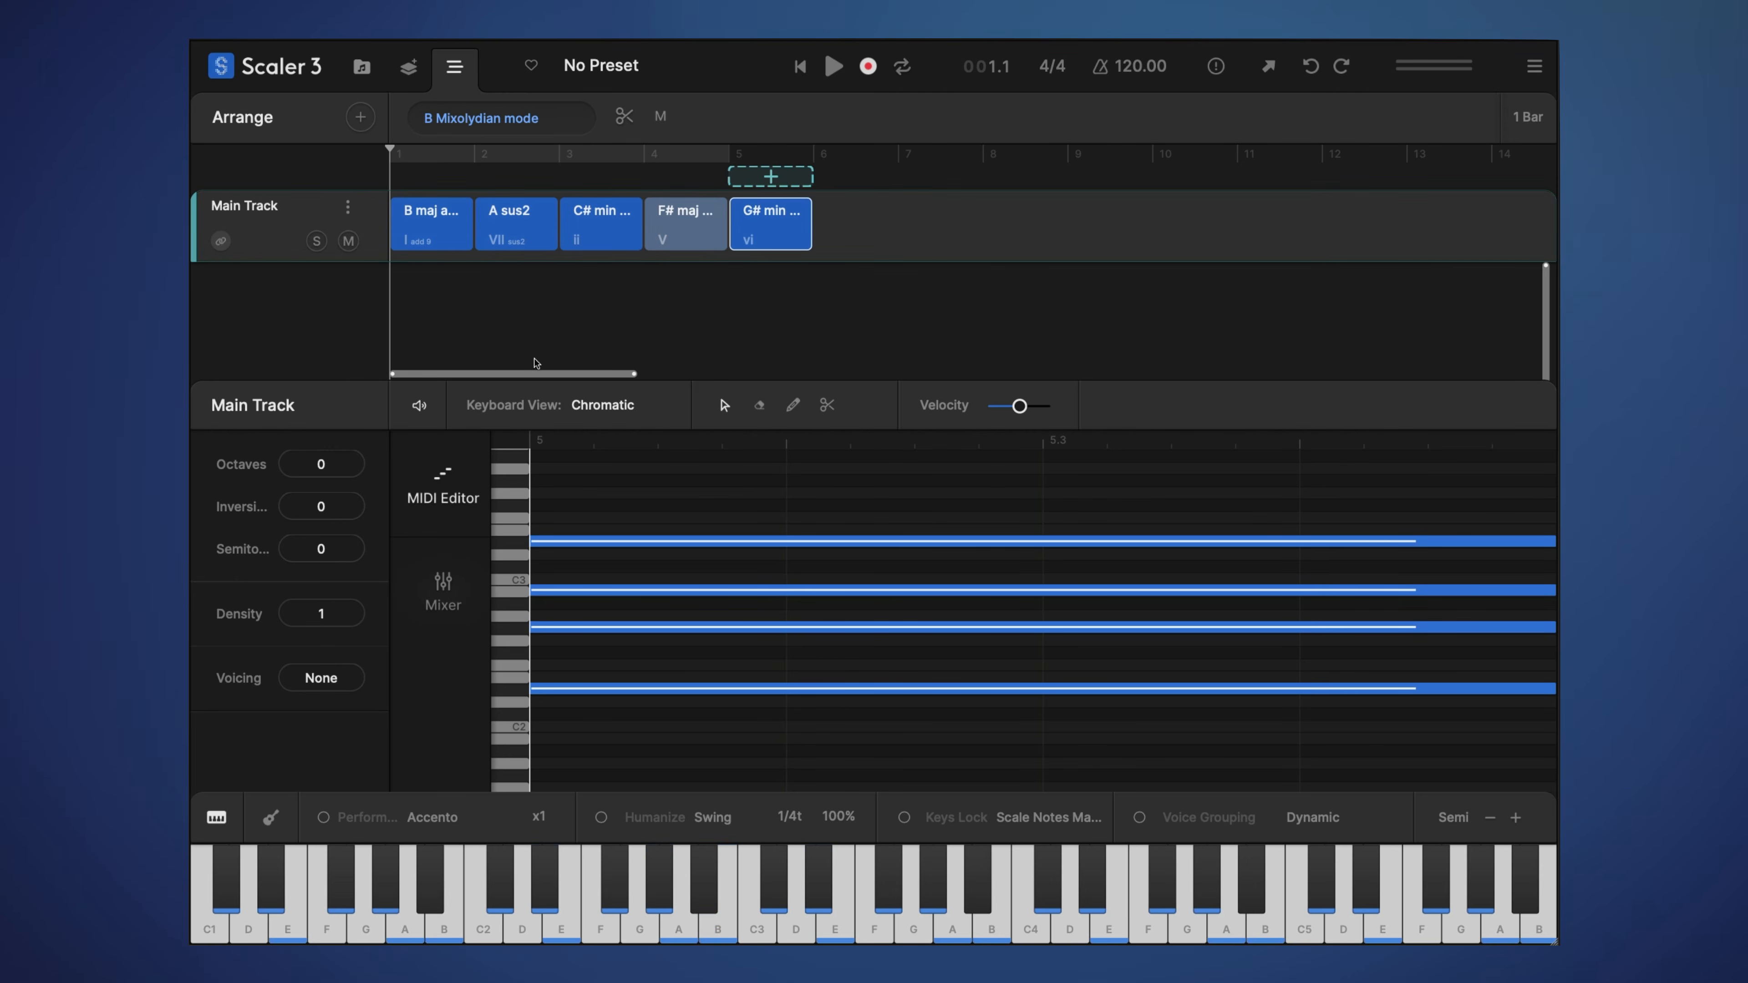
left_click_drag(342, 606, 358, 559)
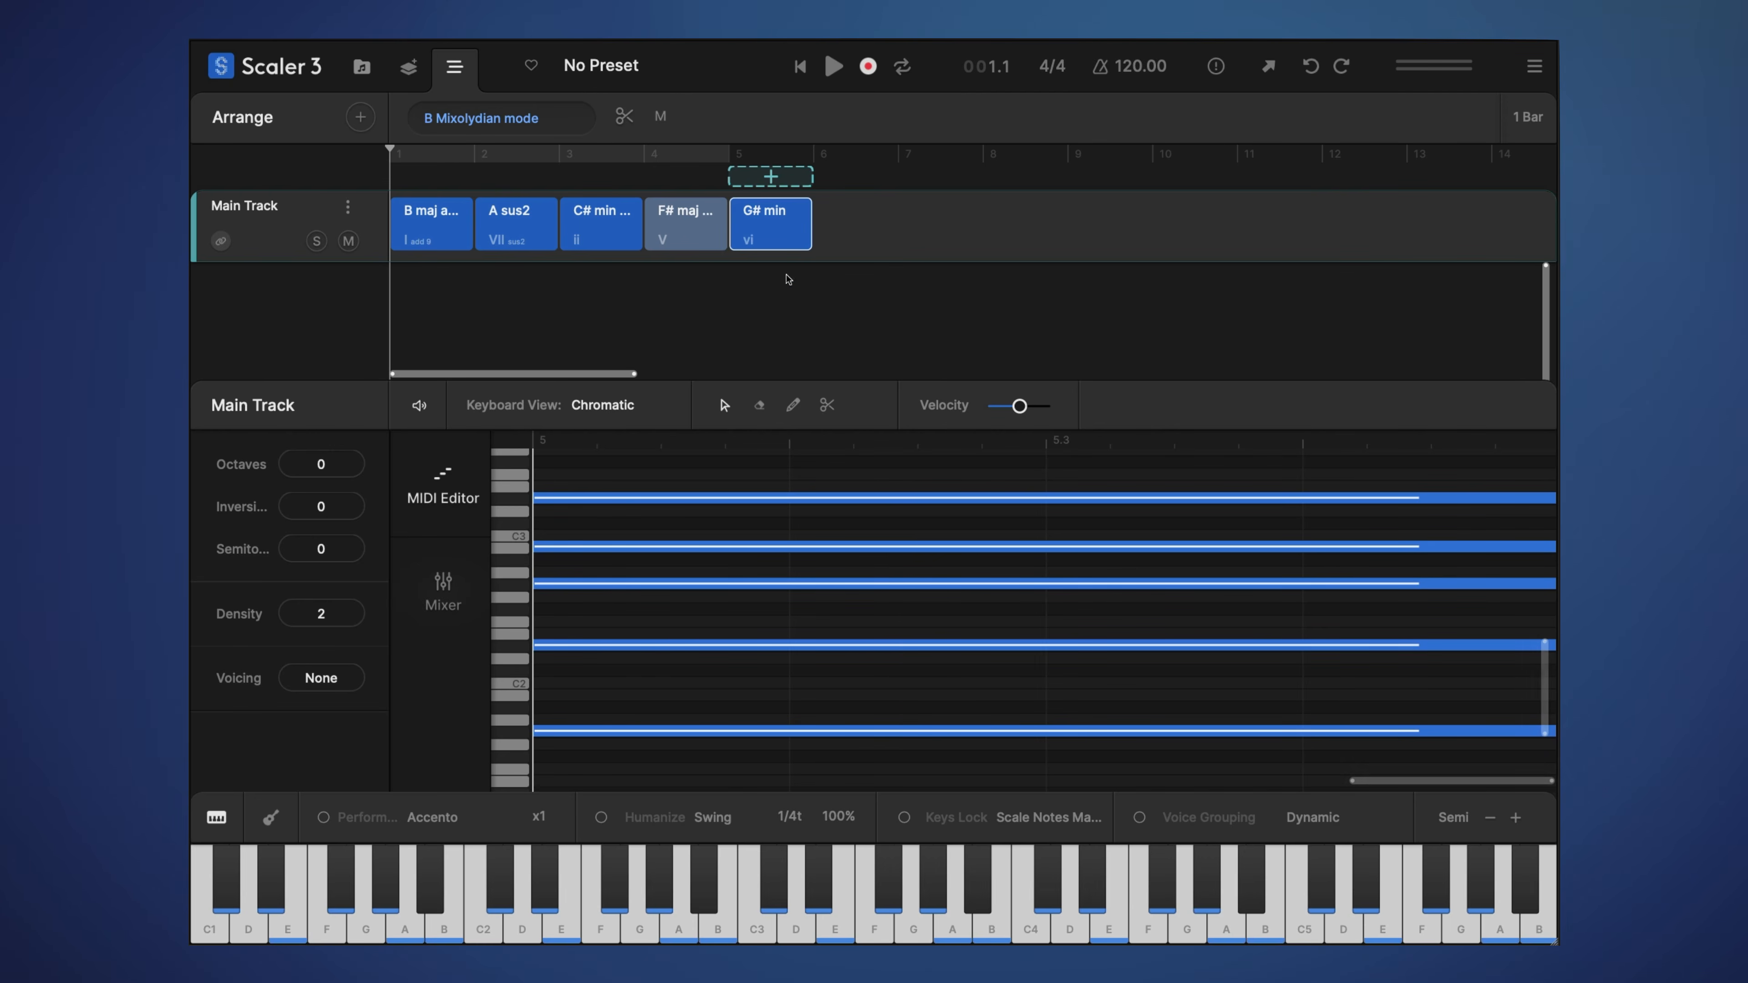
left_click(771, 237)
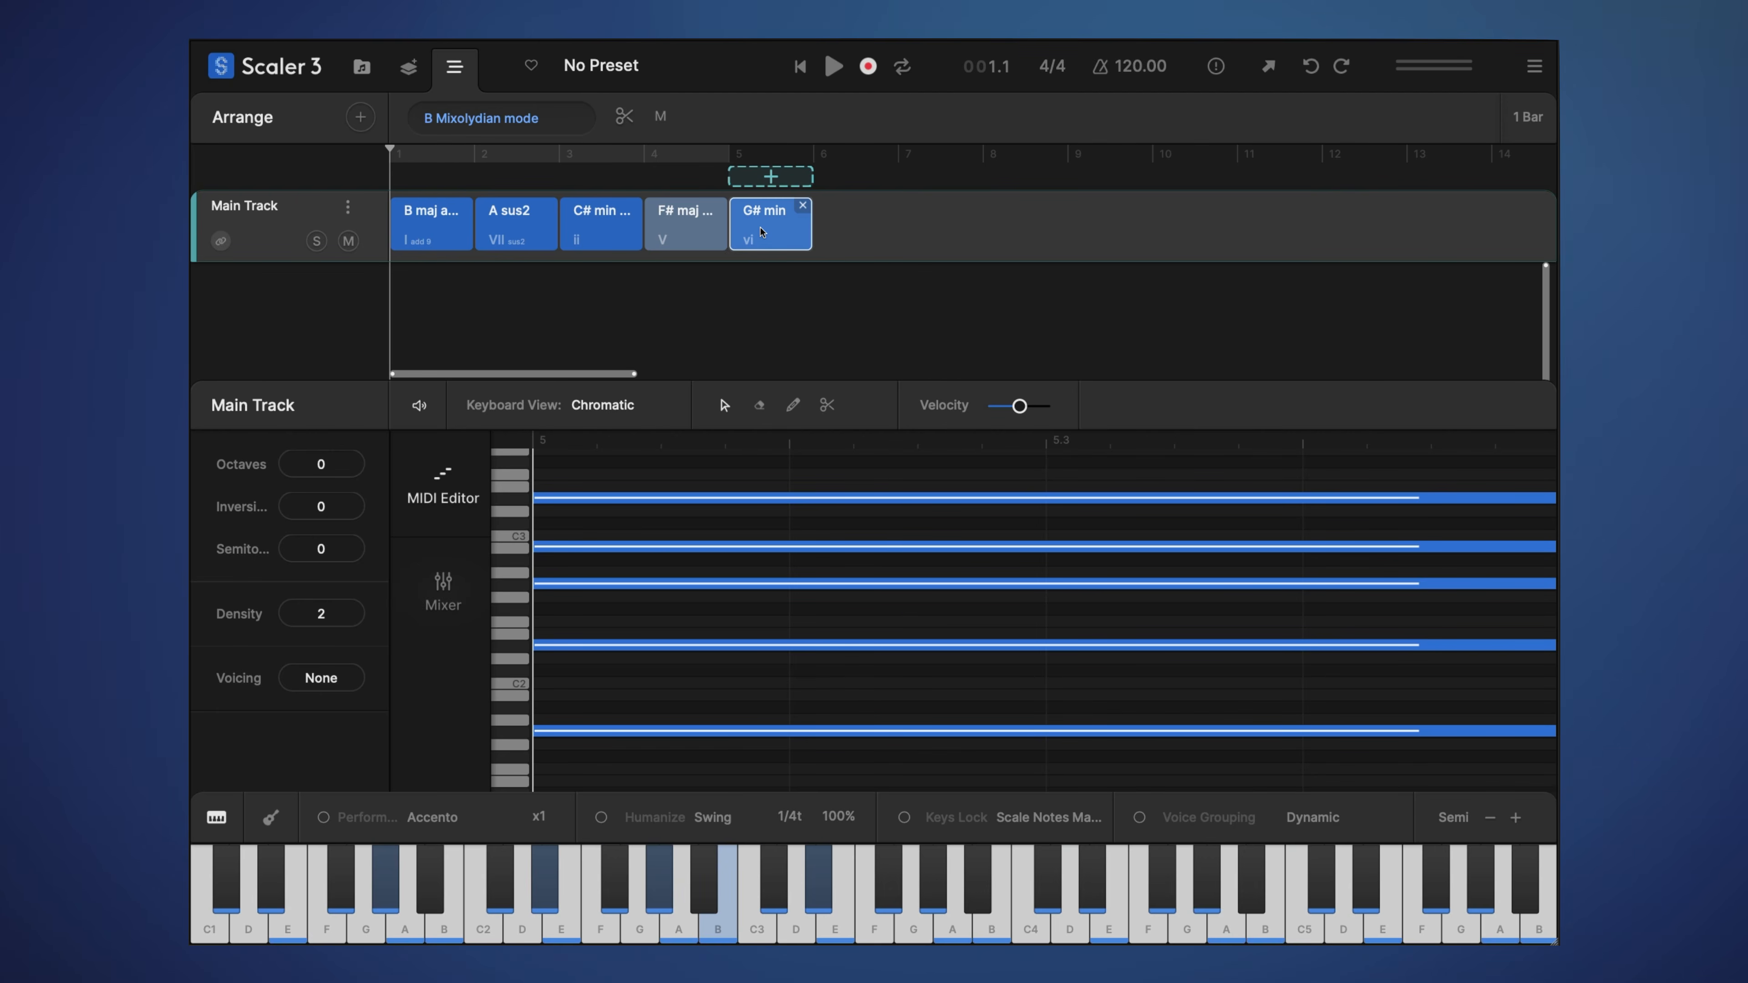
left_click(769, 224)
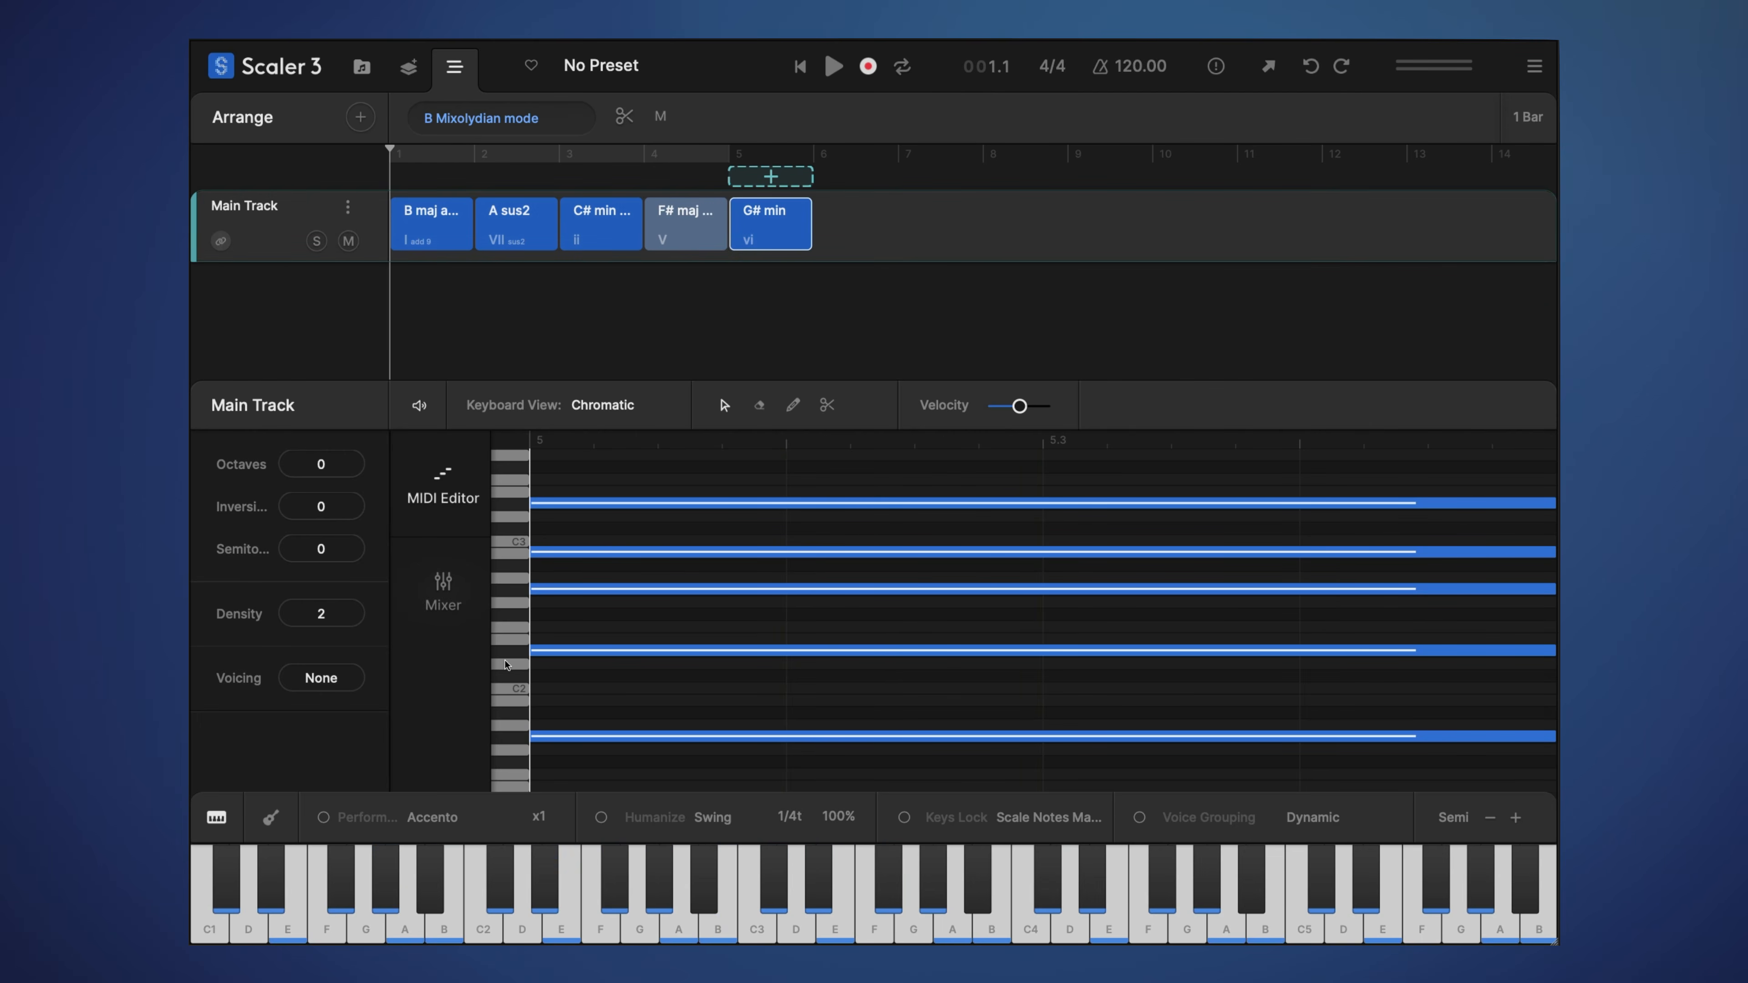
left_click_drag(323, 615, 339, 704)
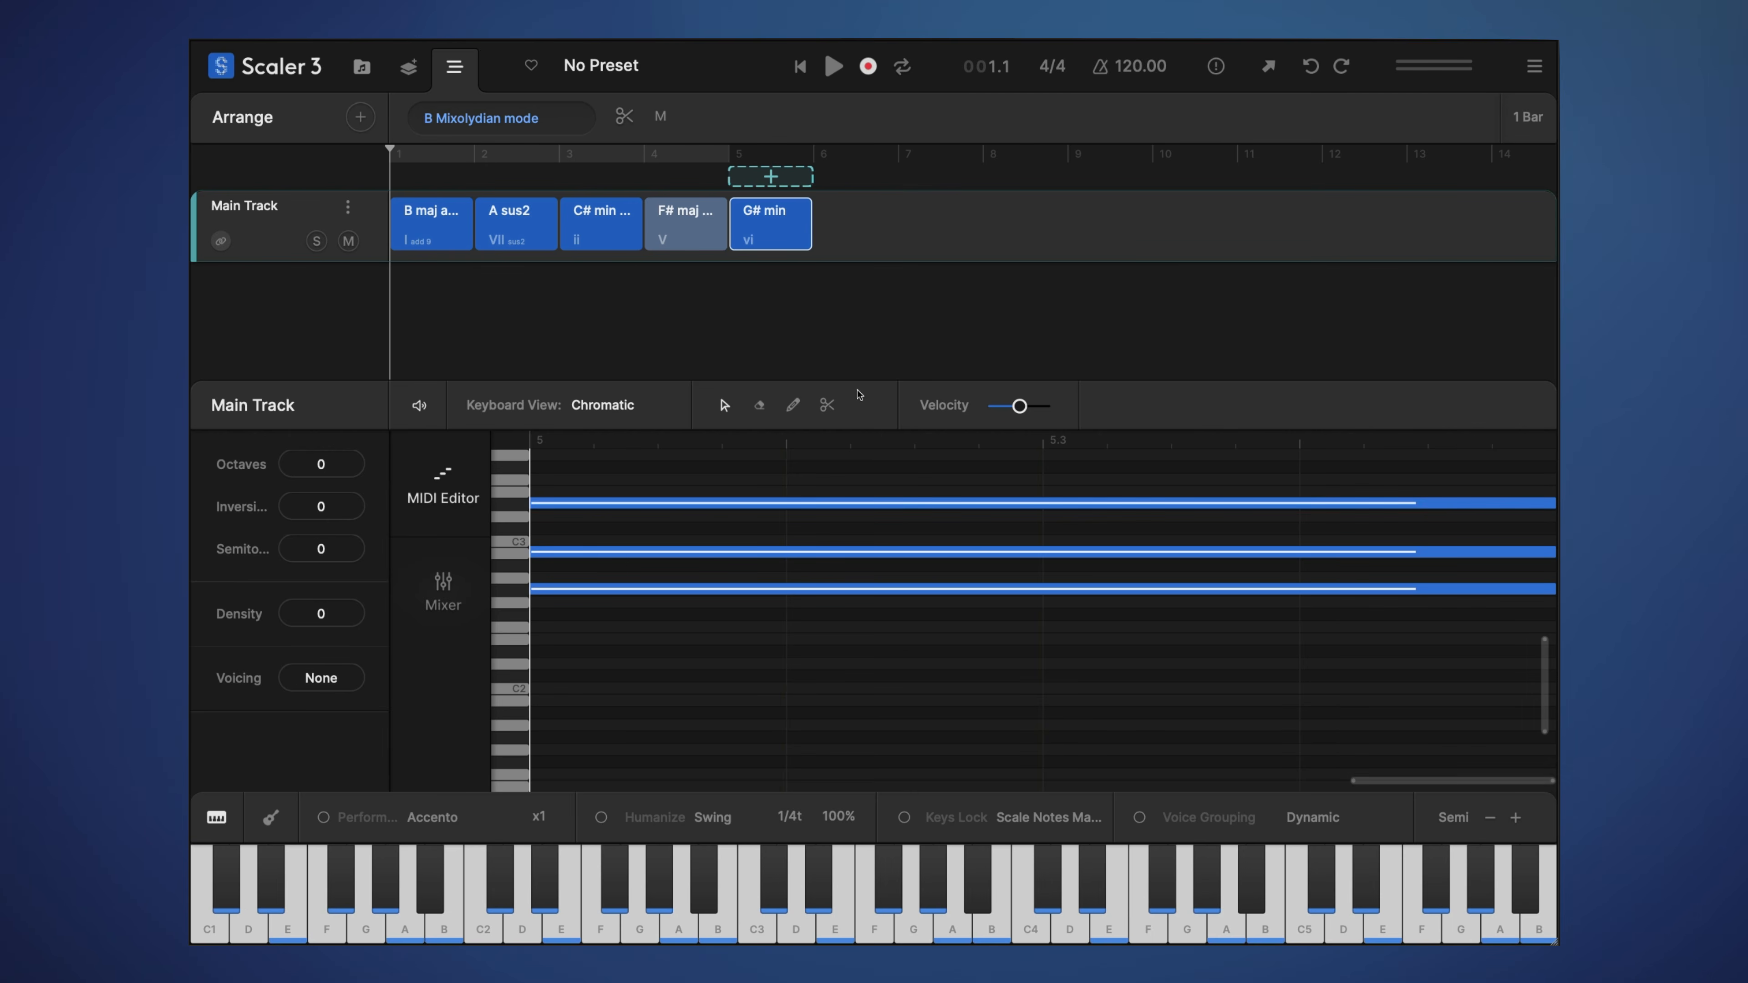
Extract the voicing of the F# maj / A# chord and apply the Extracted voicing to the G# min chord
left_click(697, 236)
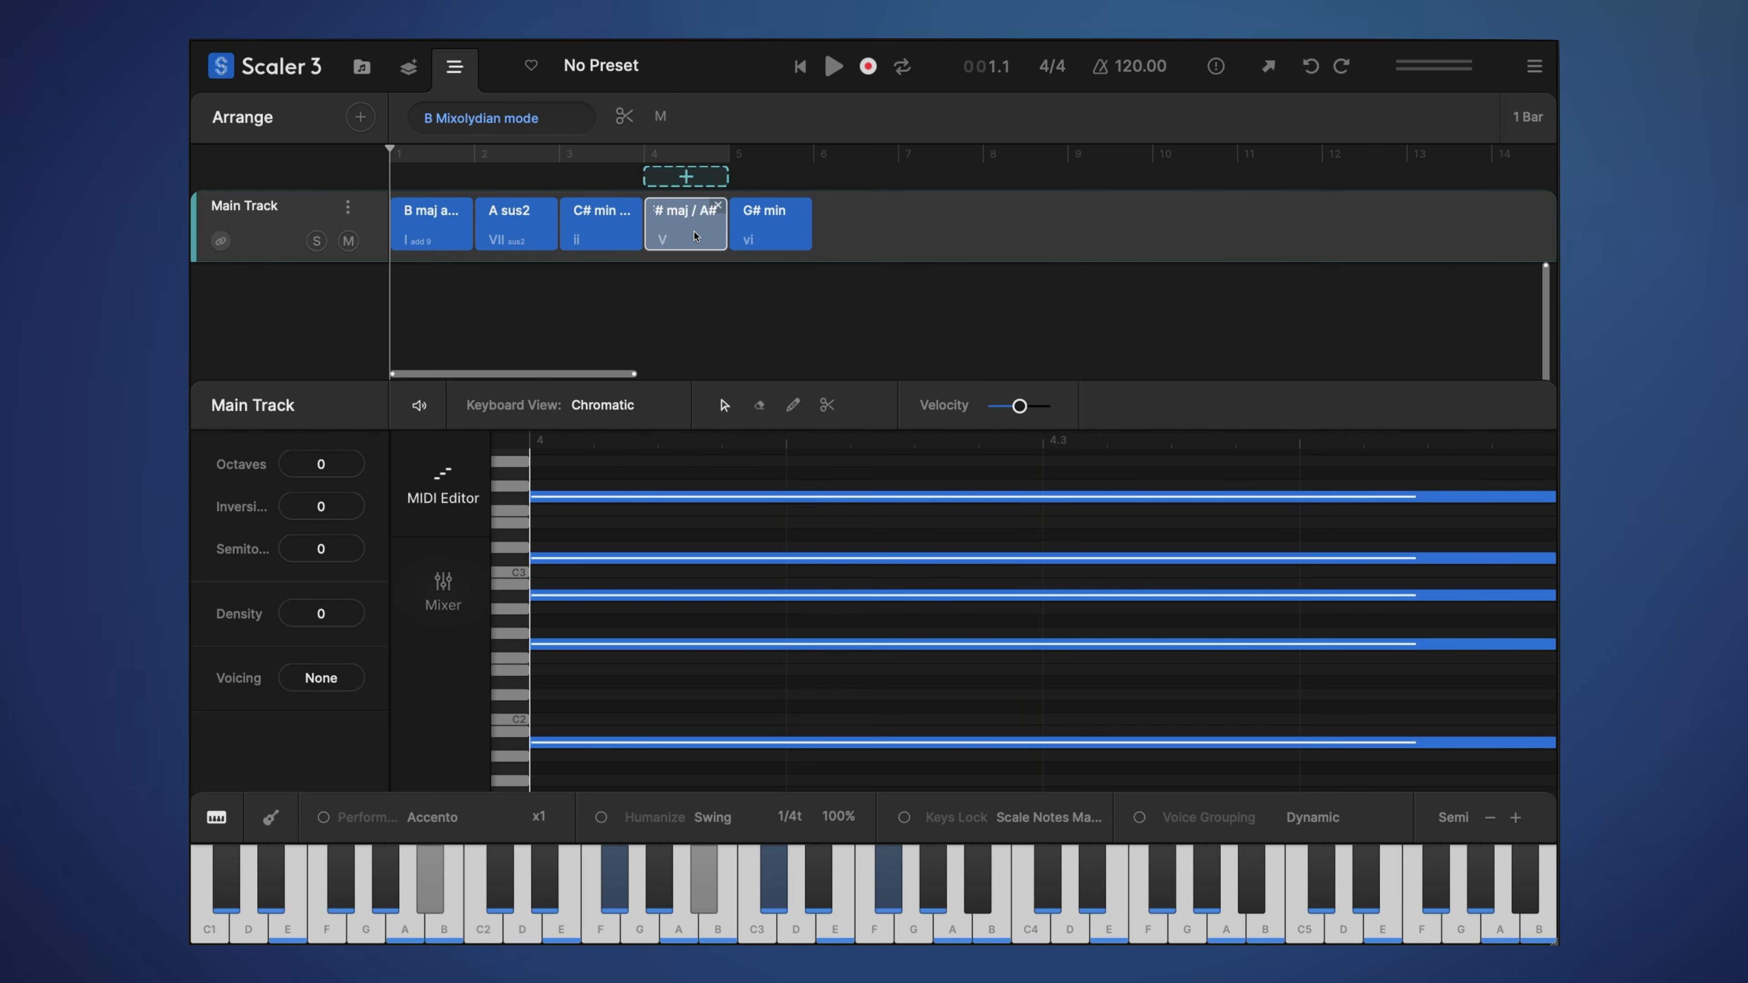
right_click(681, 241)
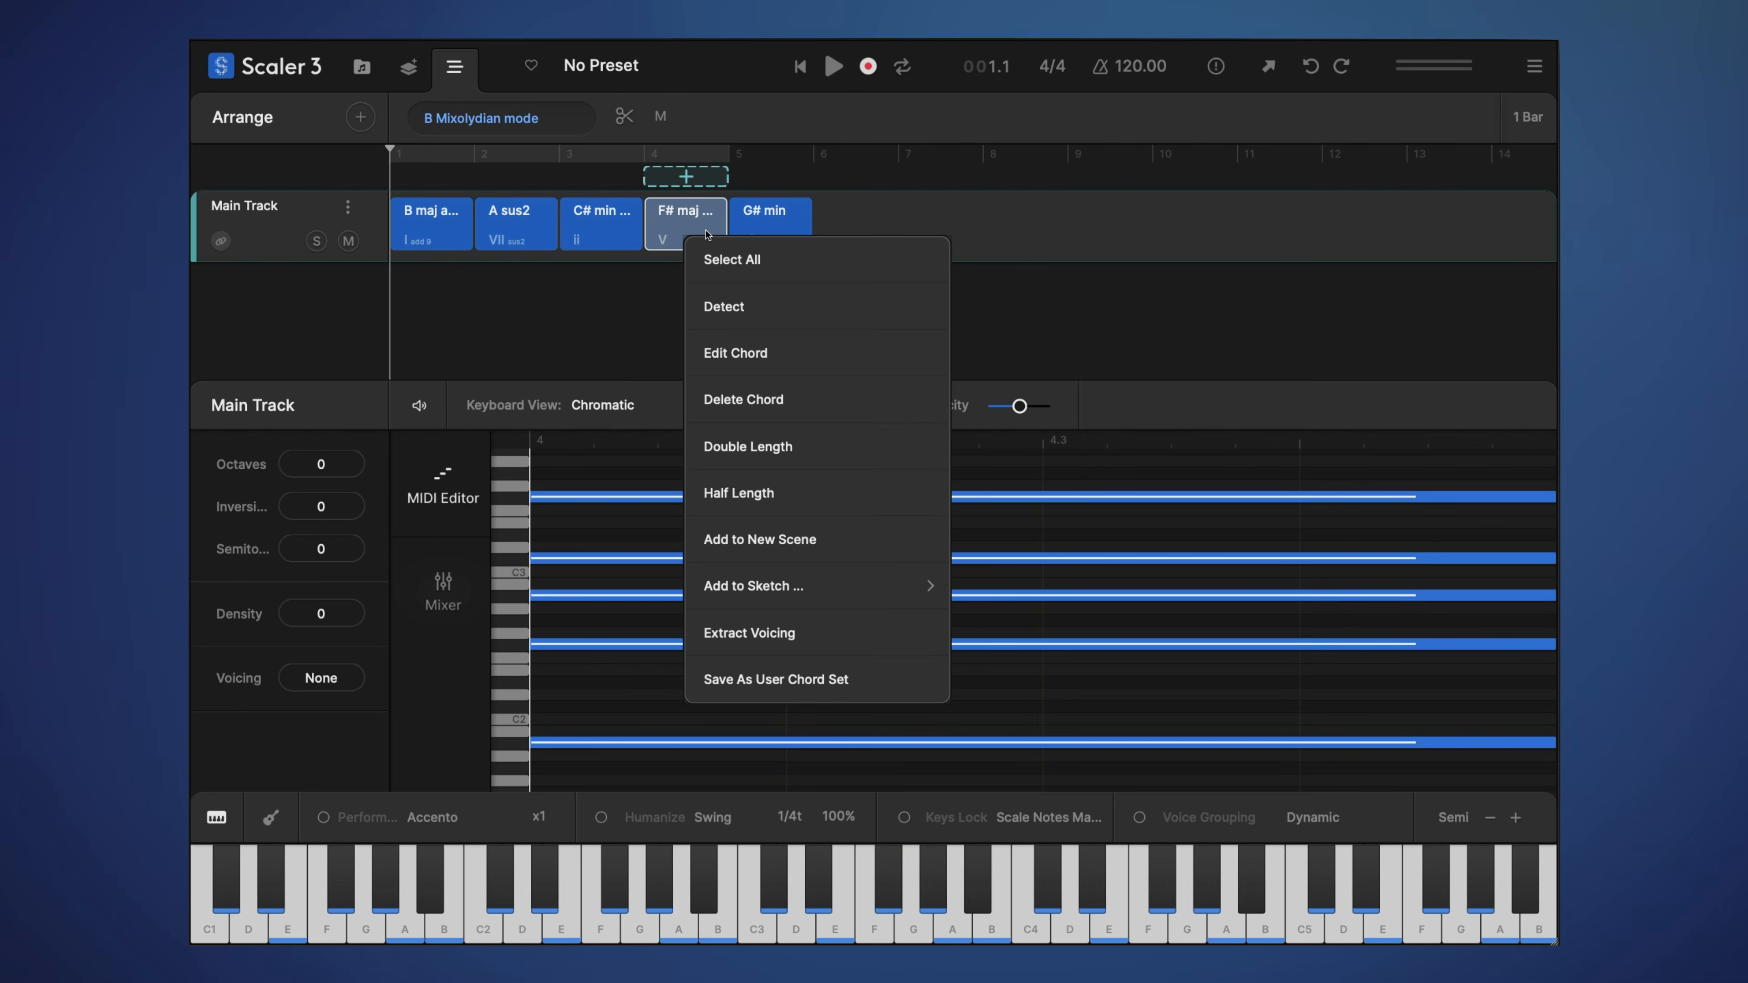
left_click(762, 652)
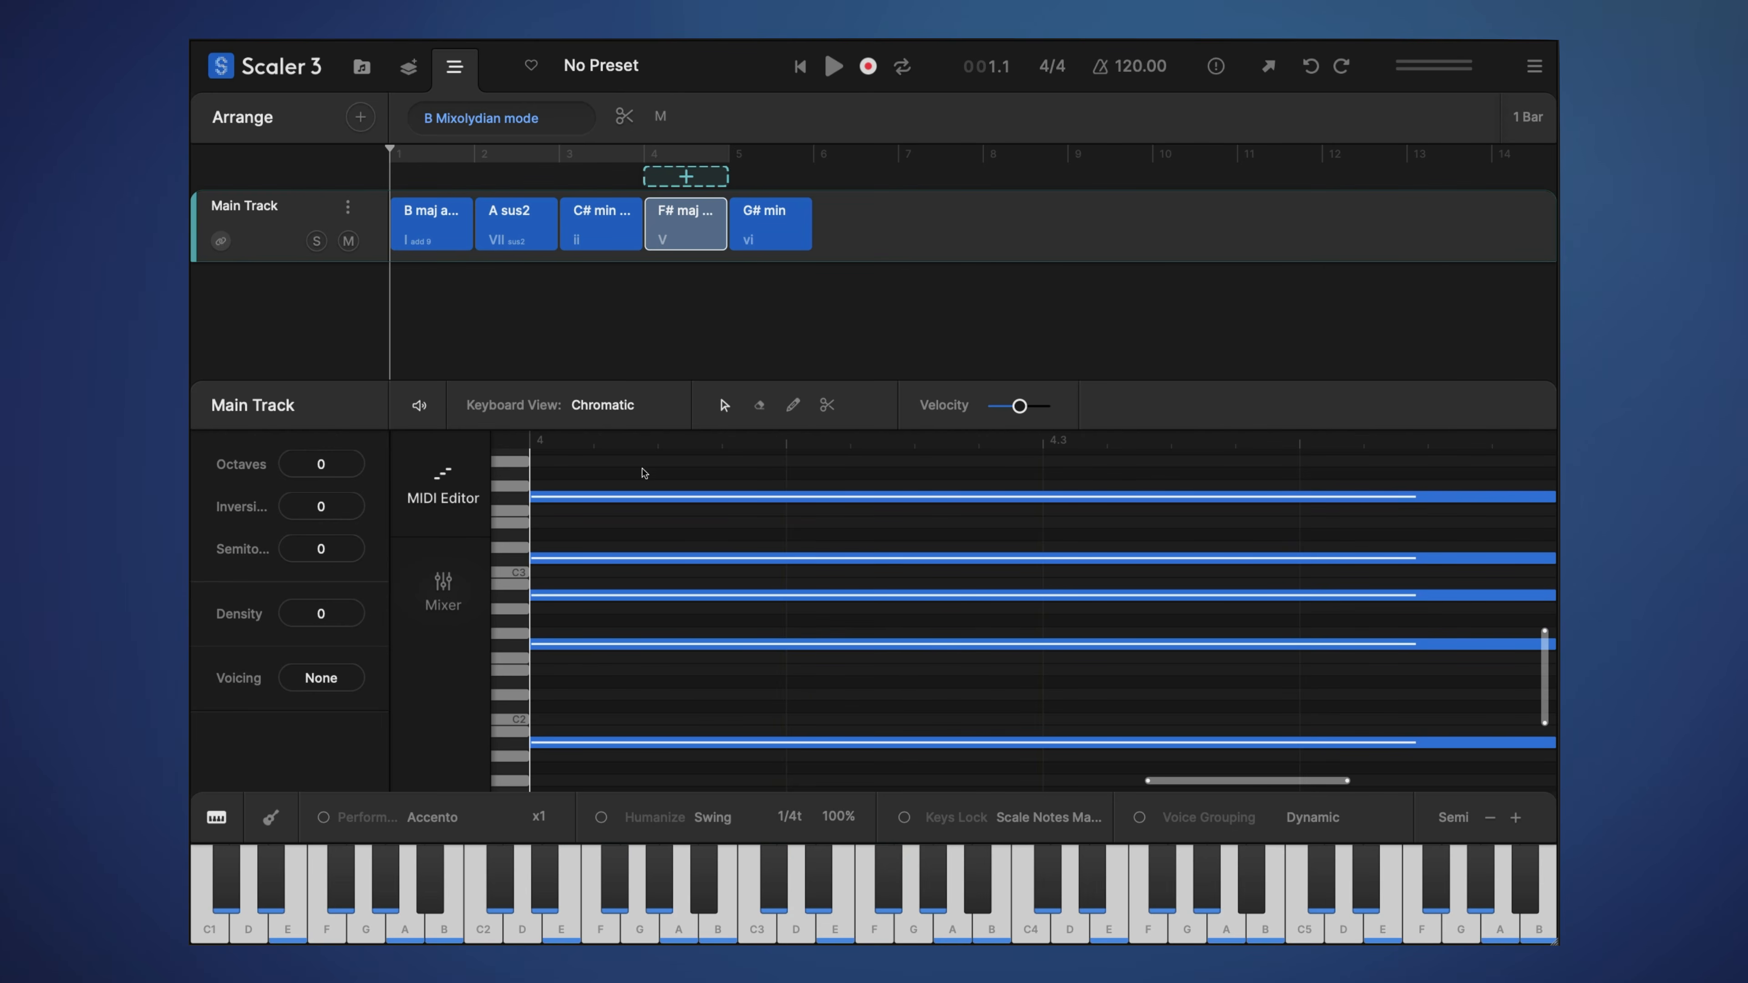
left_click(775, 247)
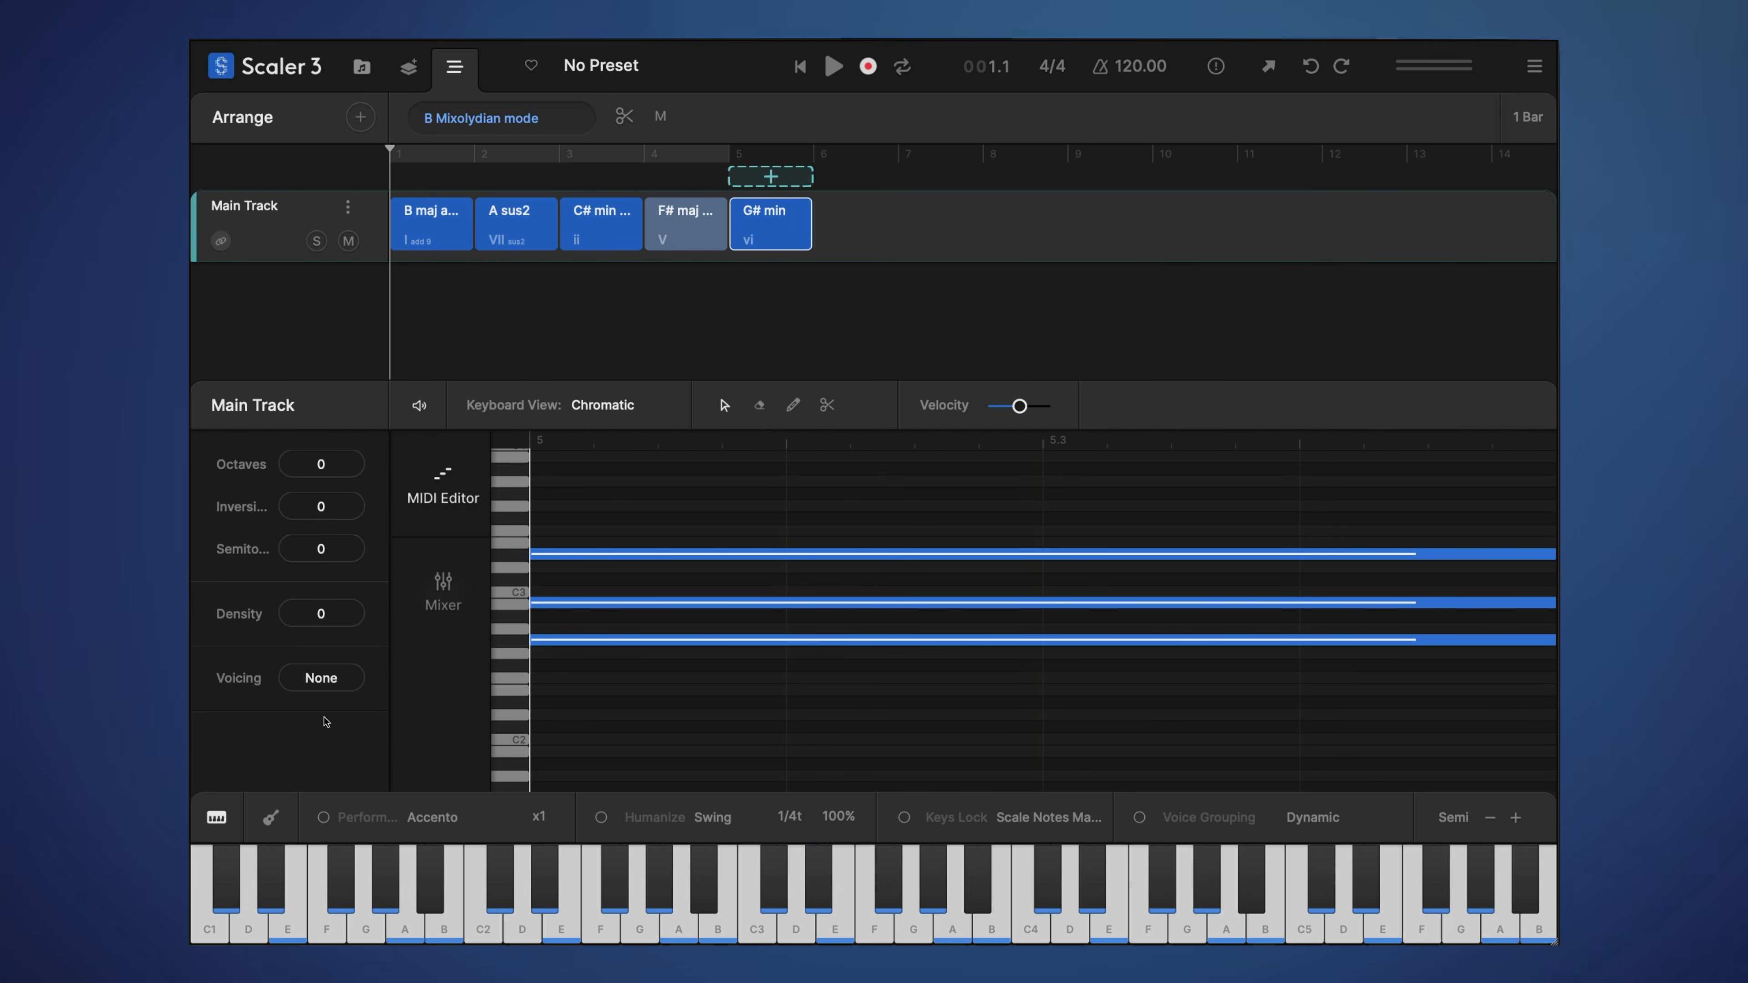
left_click(313, 682)
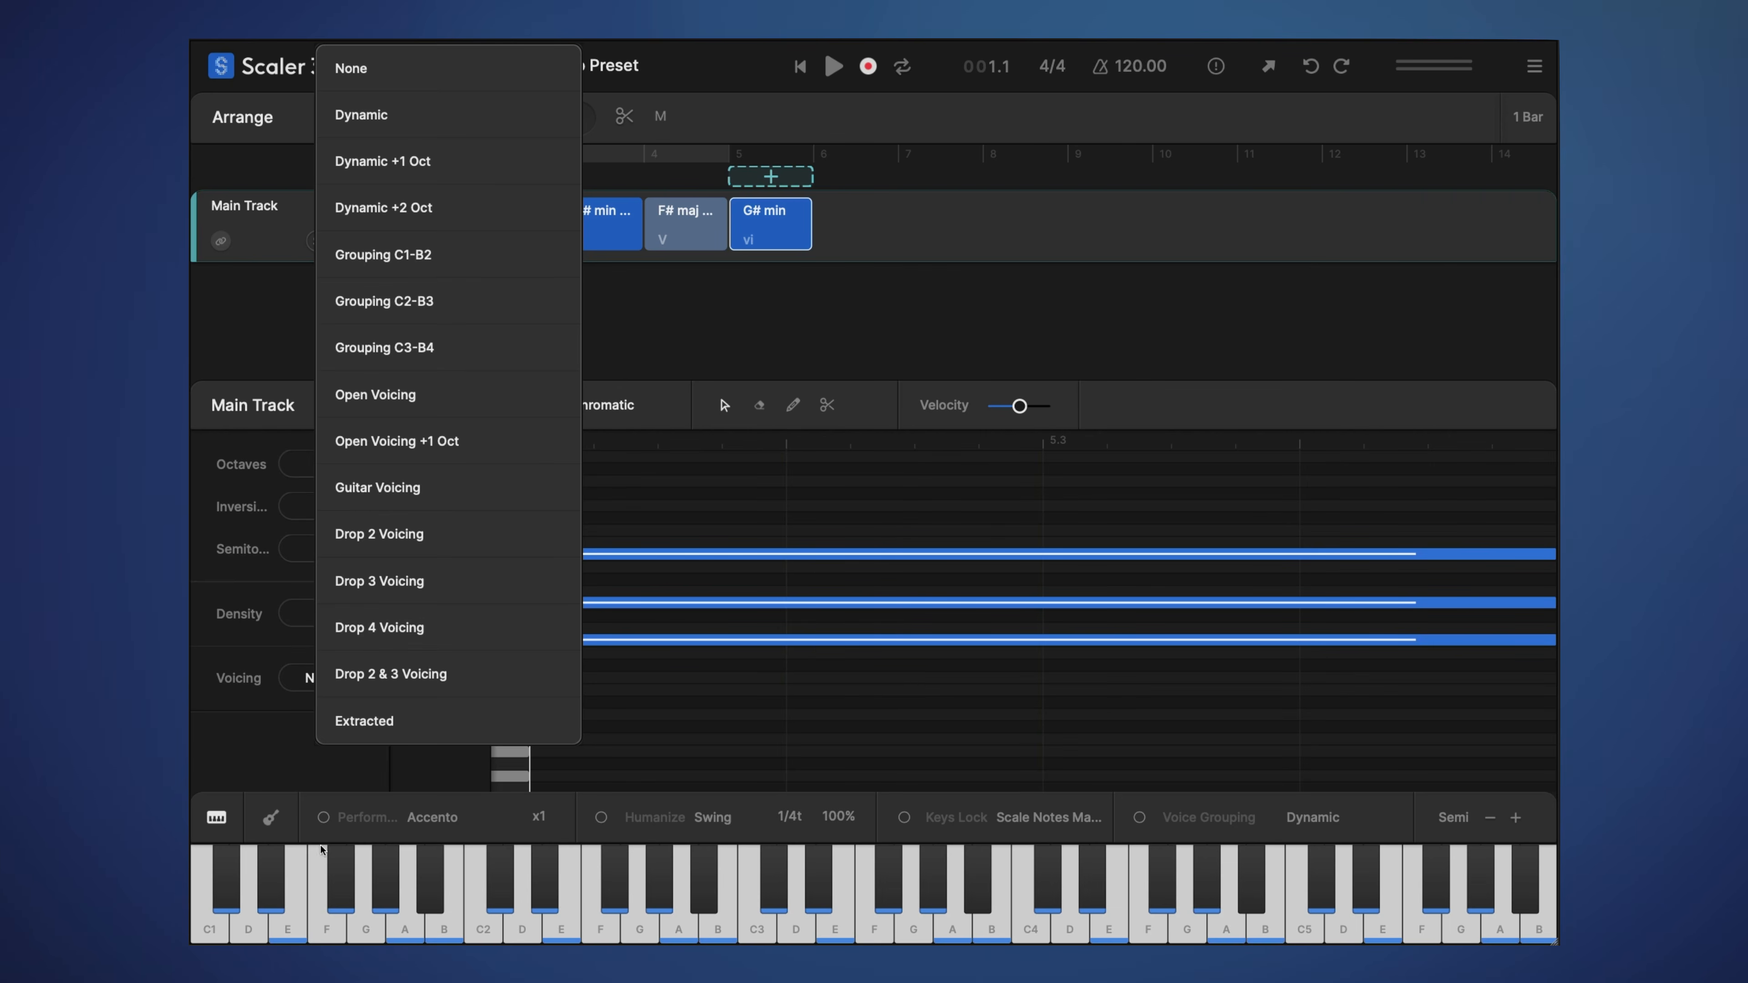
left_click(424, 732)
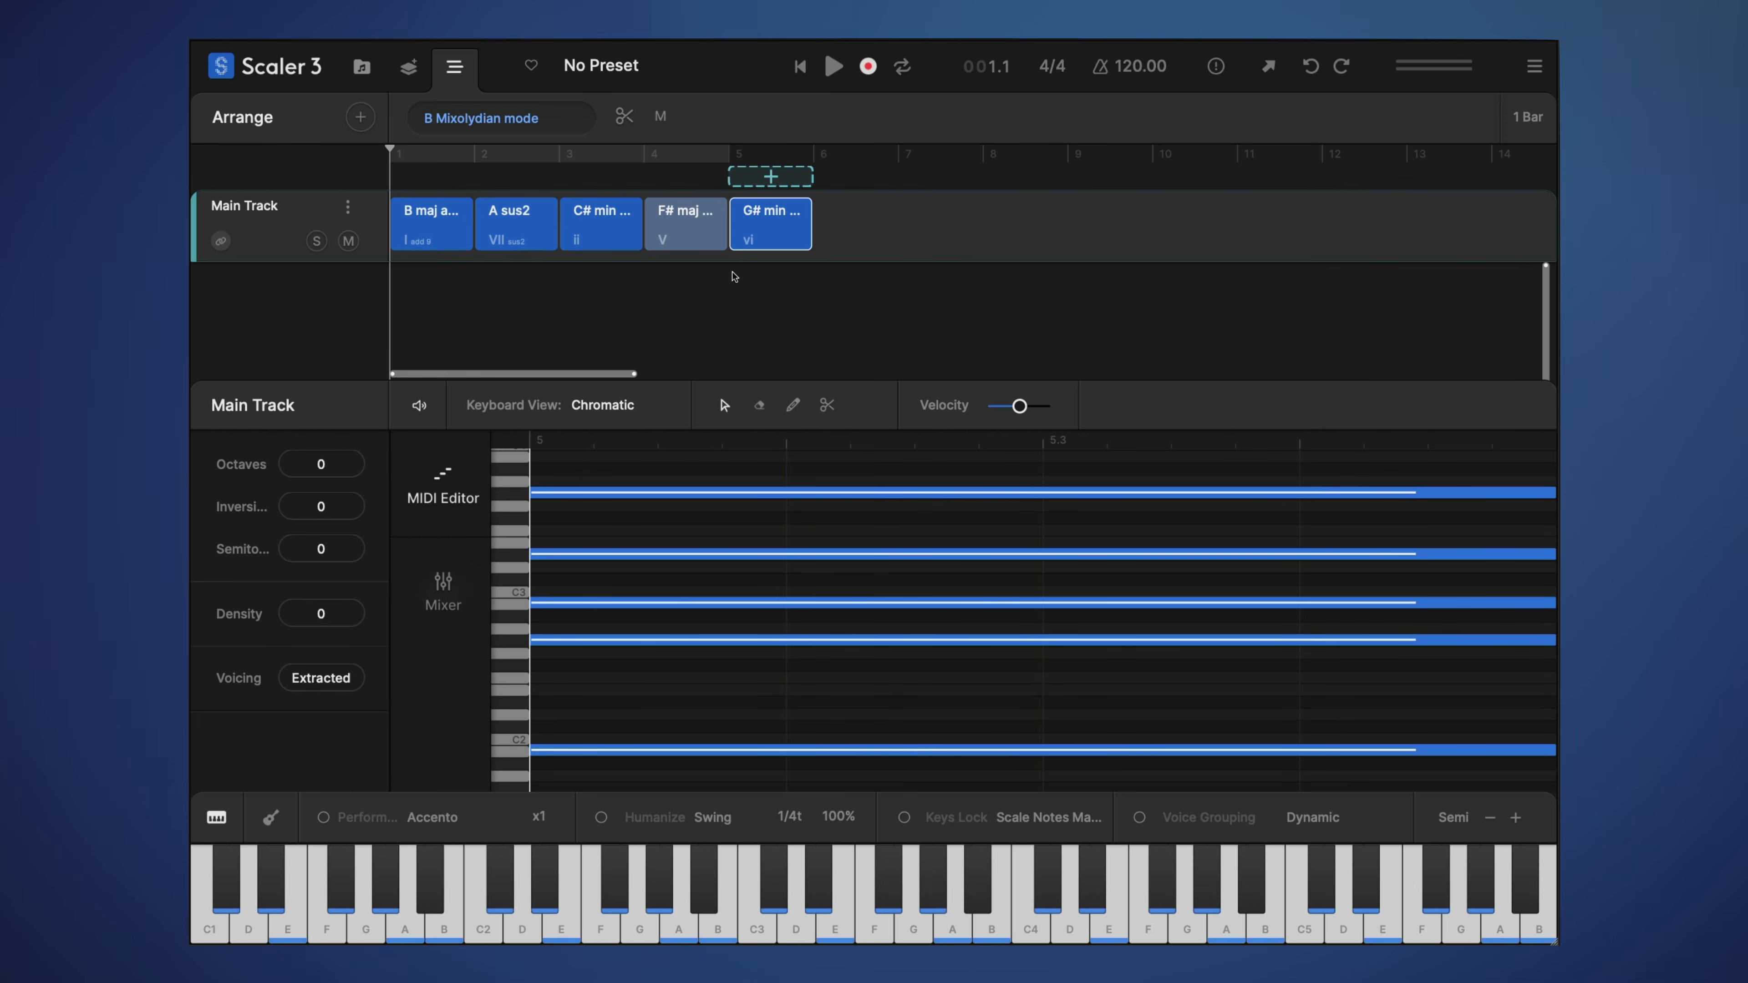
Audition the revoiced G# min chord and compare it with the F# maj / A# chord before it
left_click(793, 230)
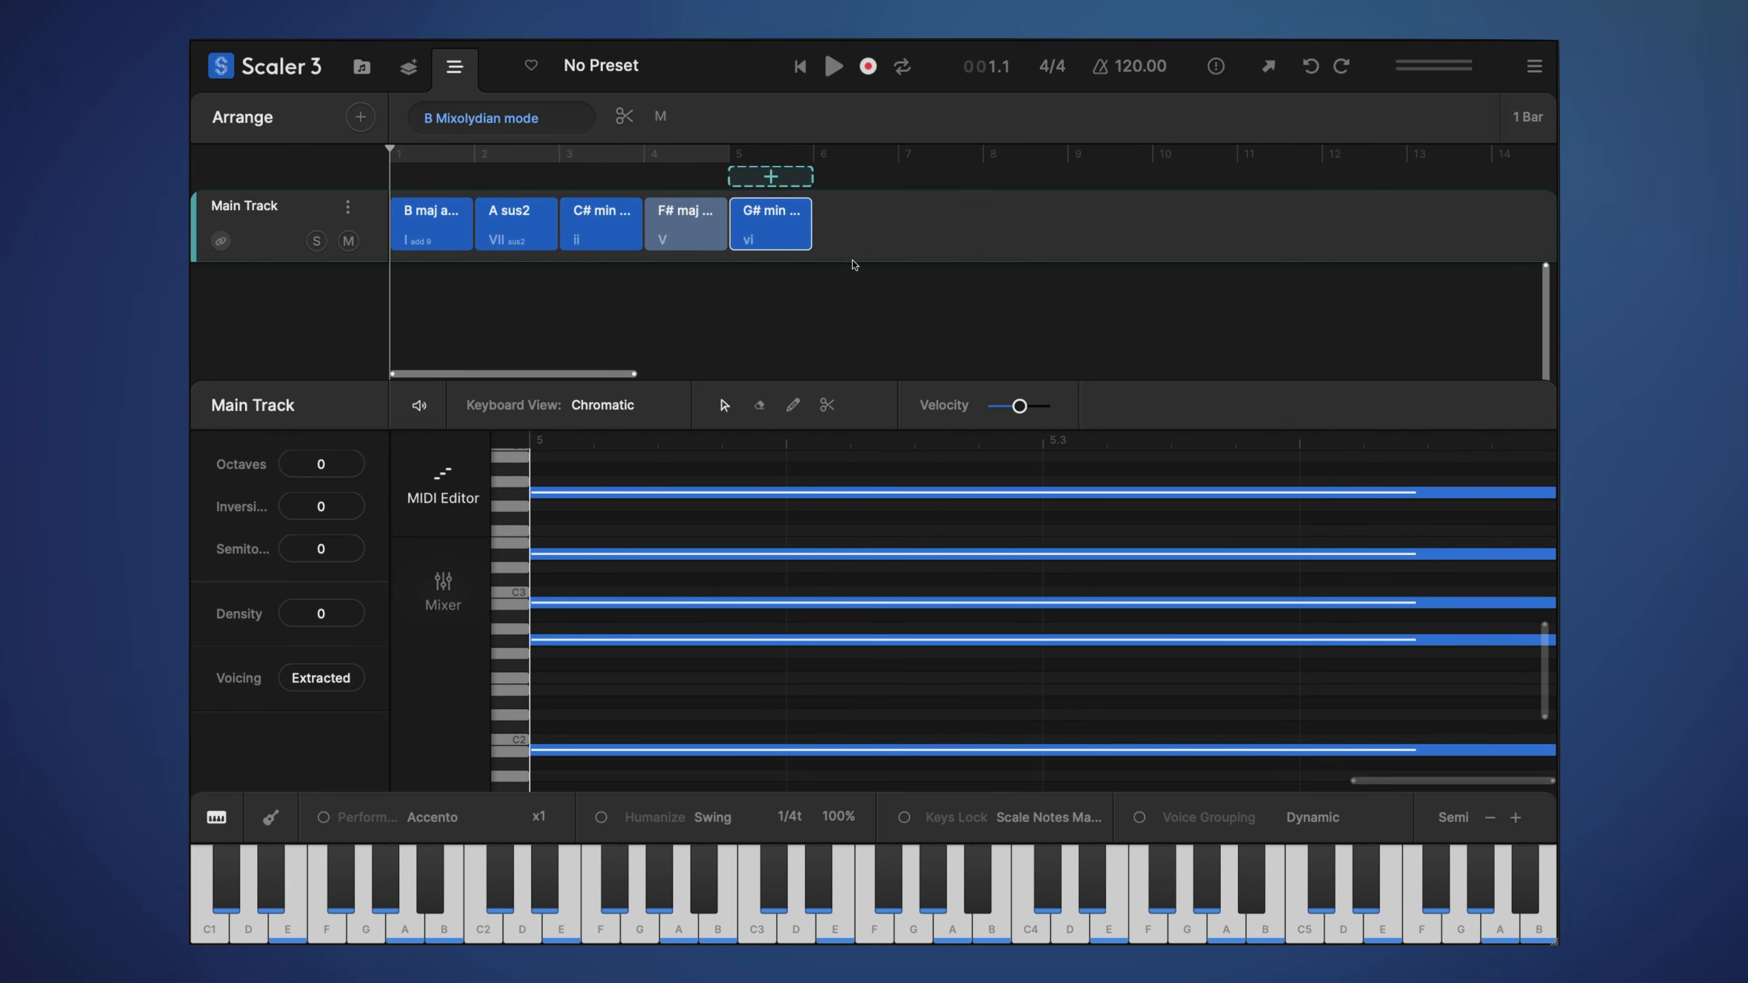
left_click(763, 242)
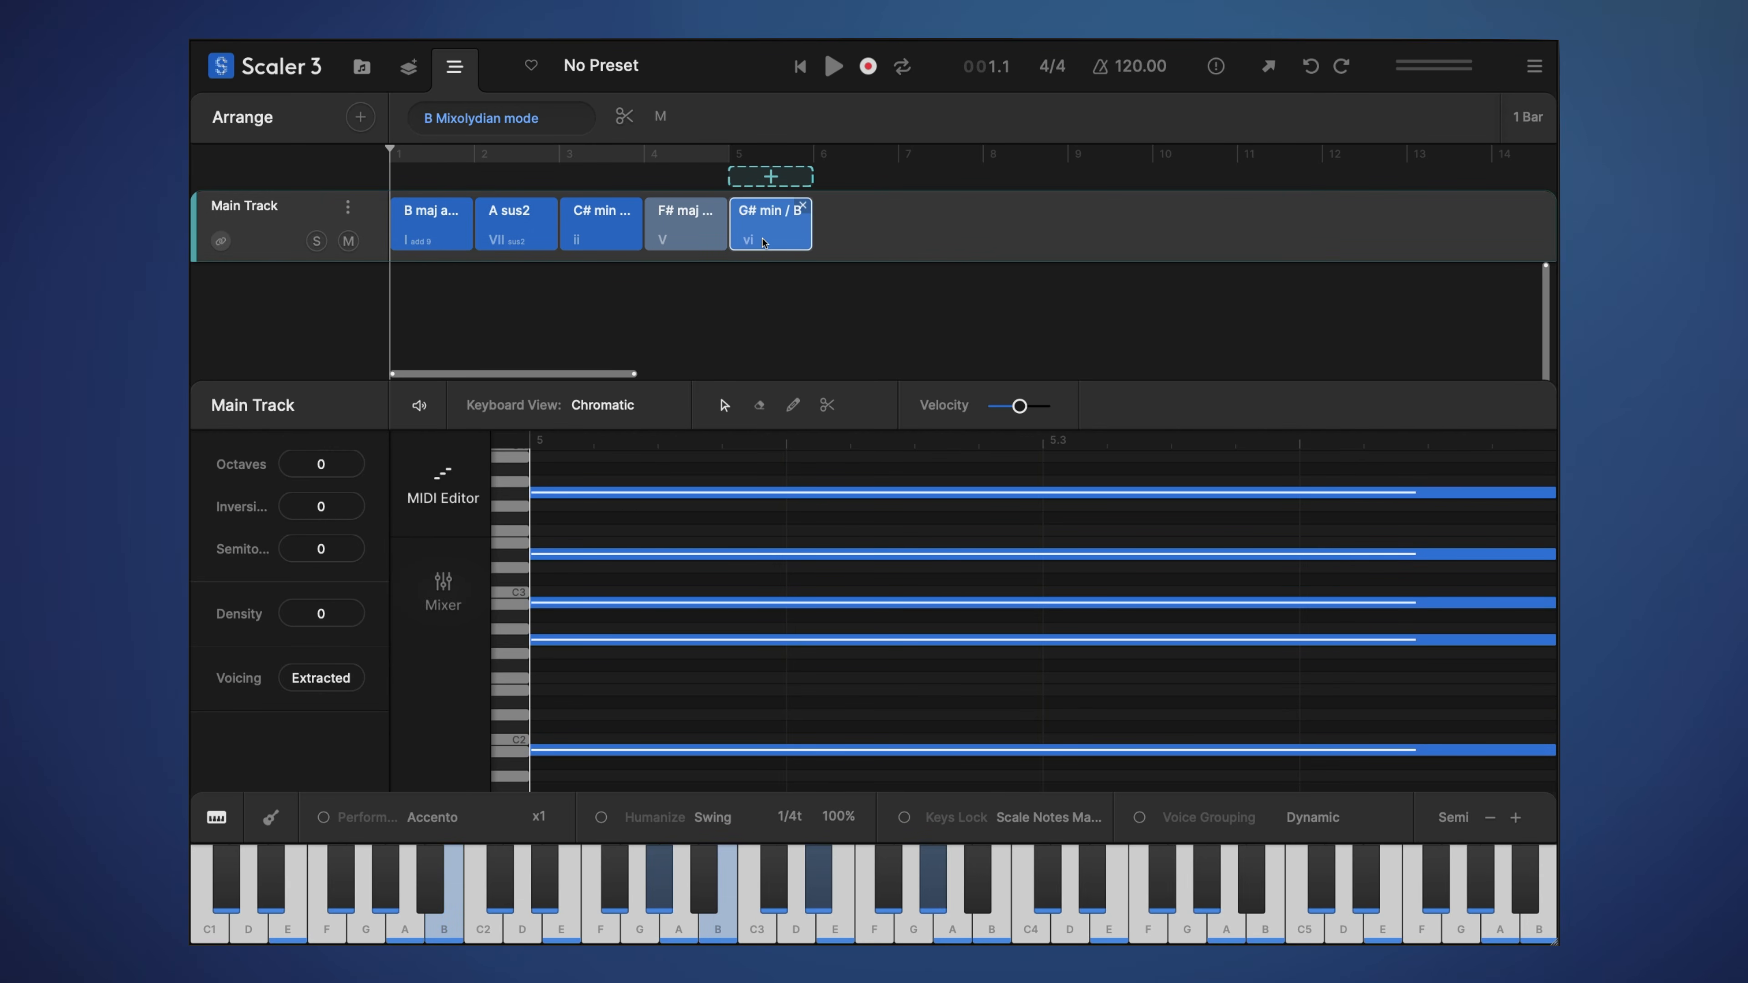
left_click(695, 235)
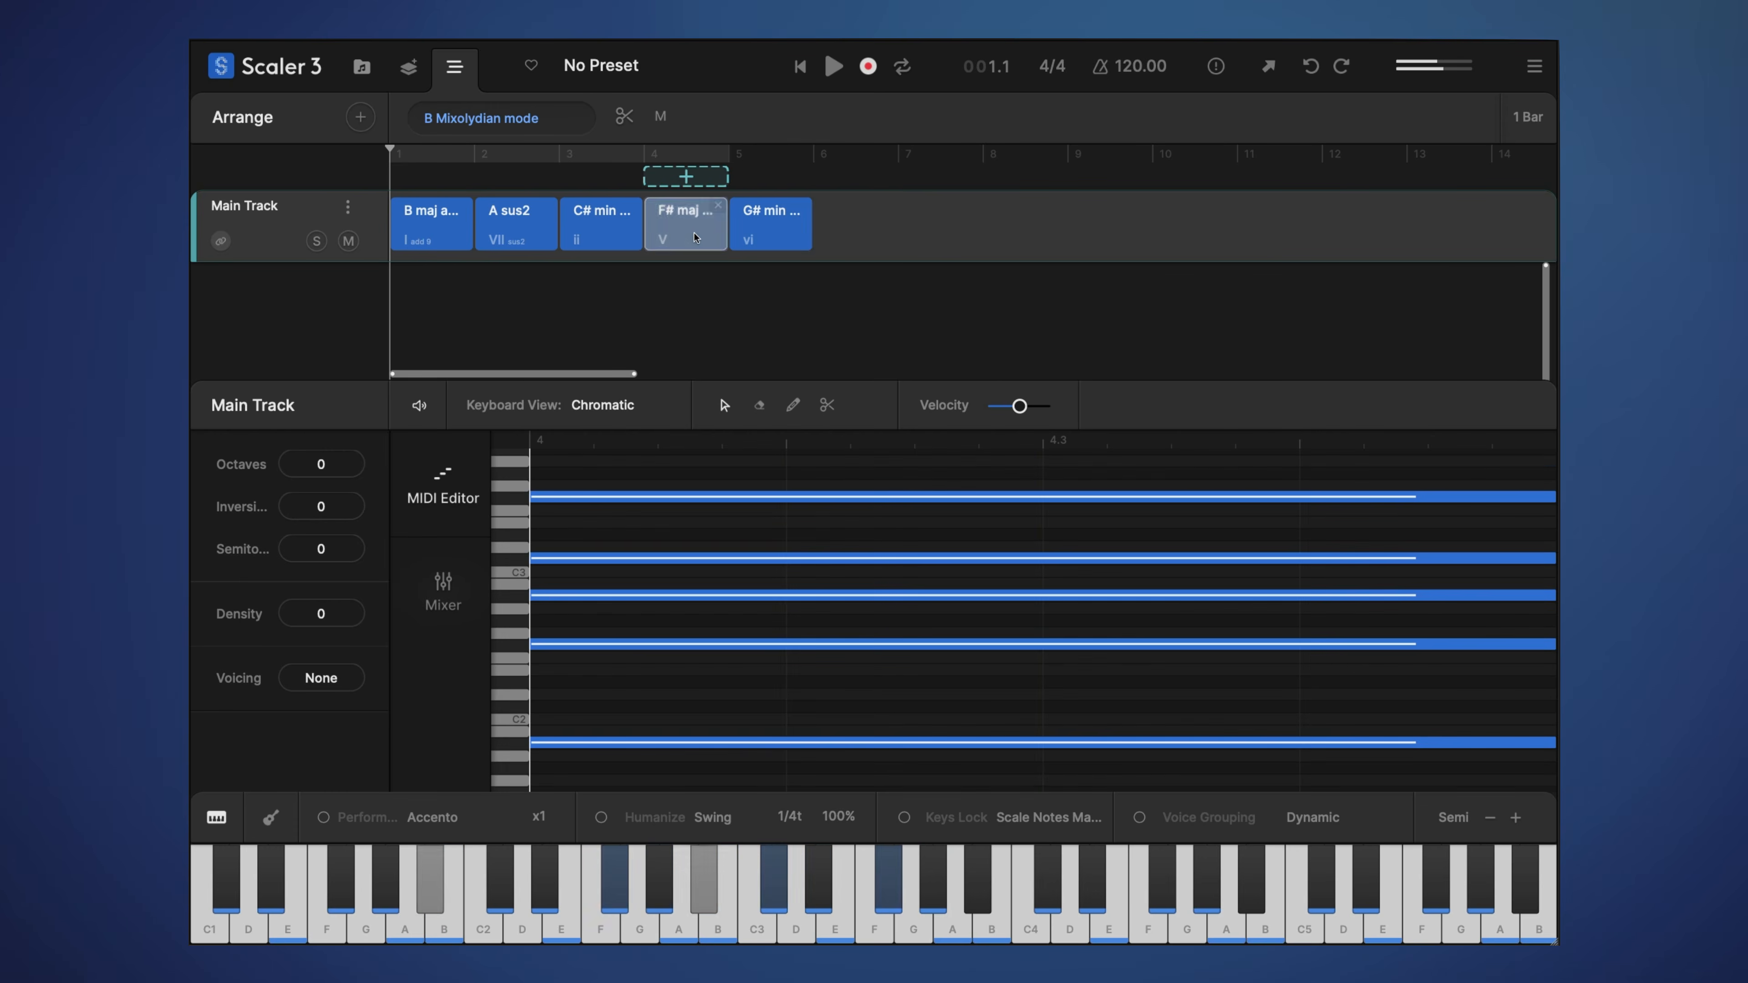
Extract the voicing of the opening B maj add9 chord and apply the Extracted voicing to the G# min chord
left_click(779, 224)
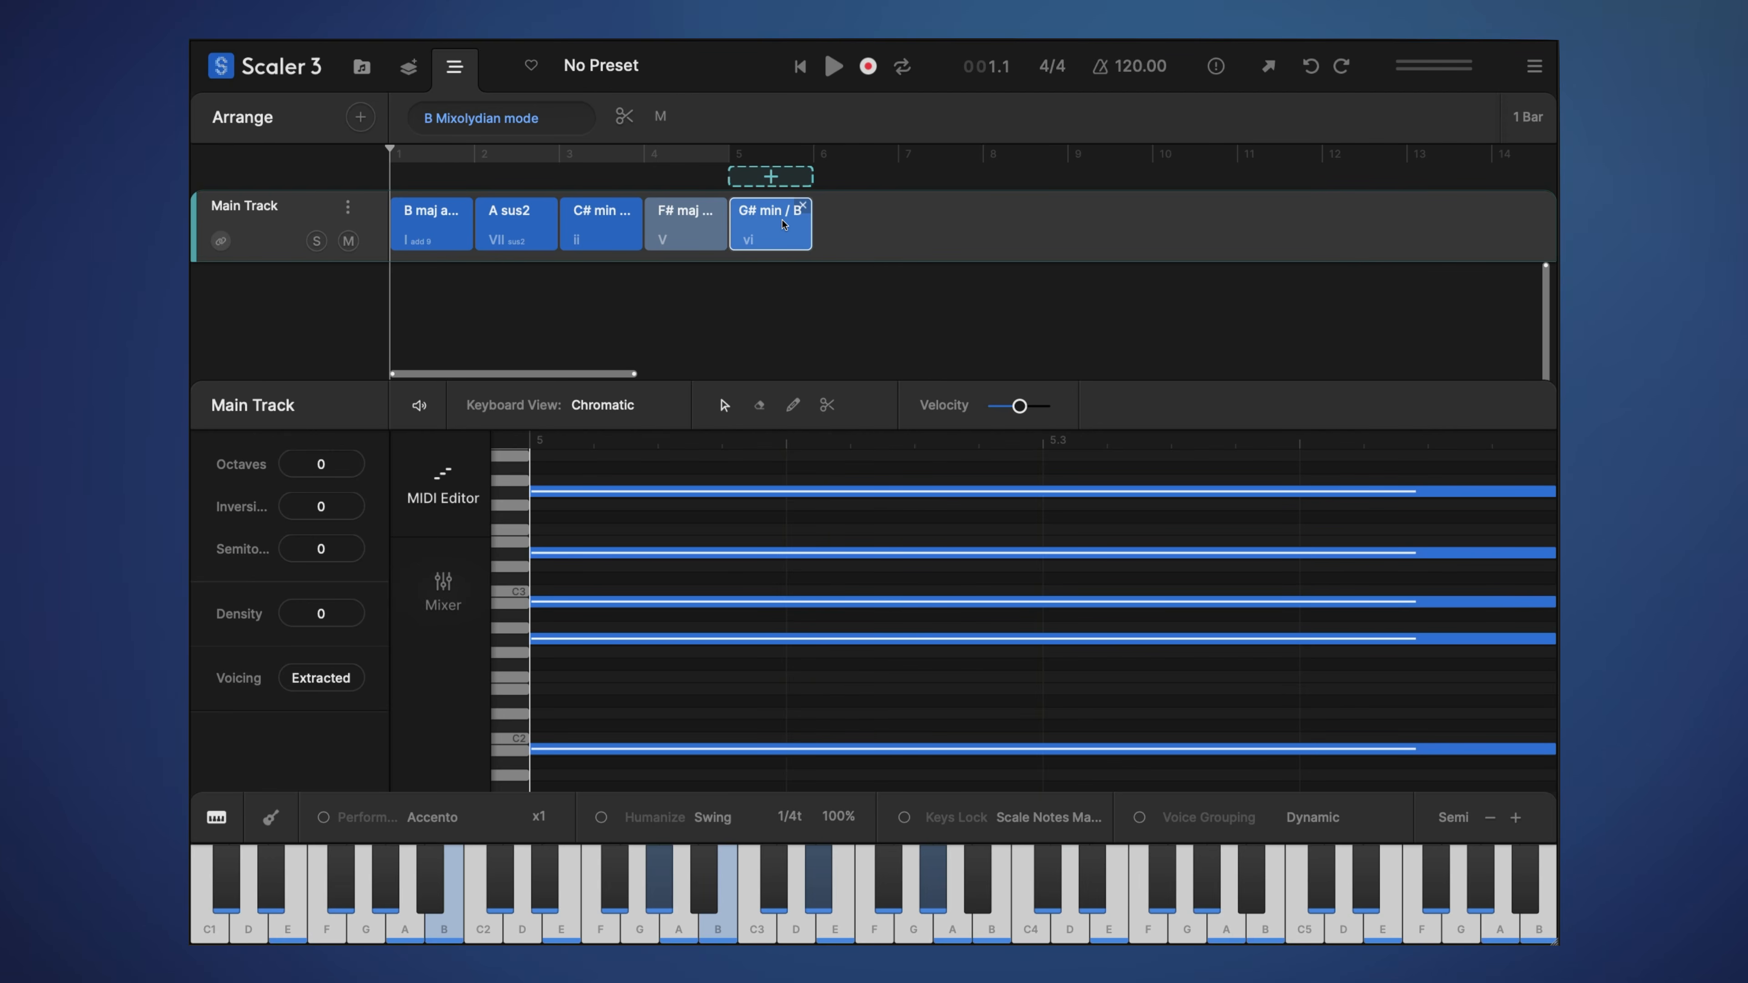
left_click(425, 226)
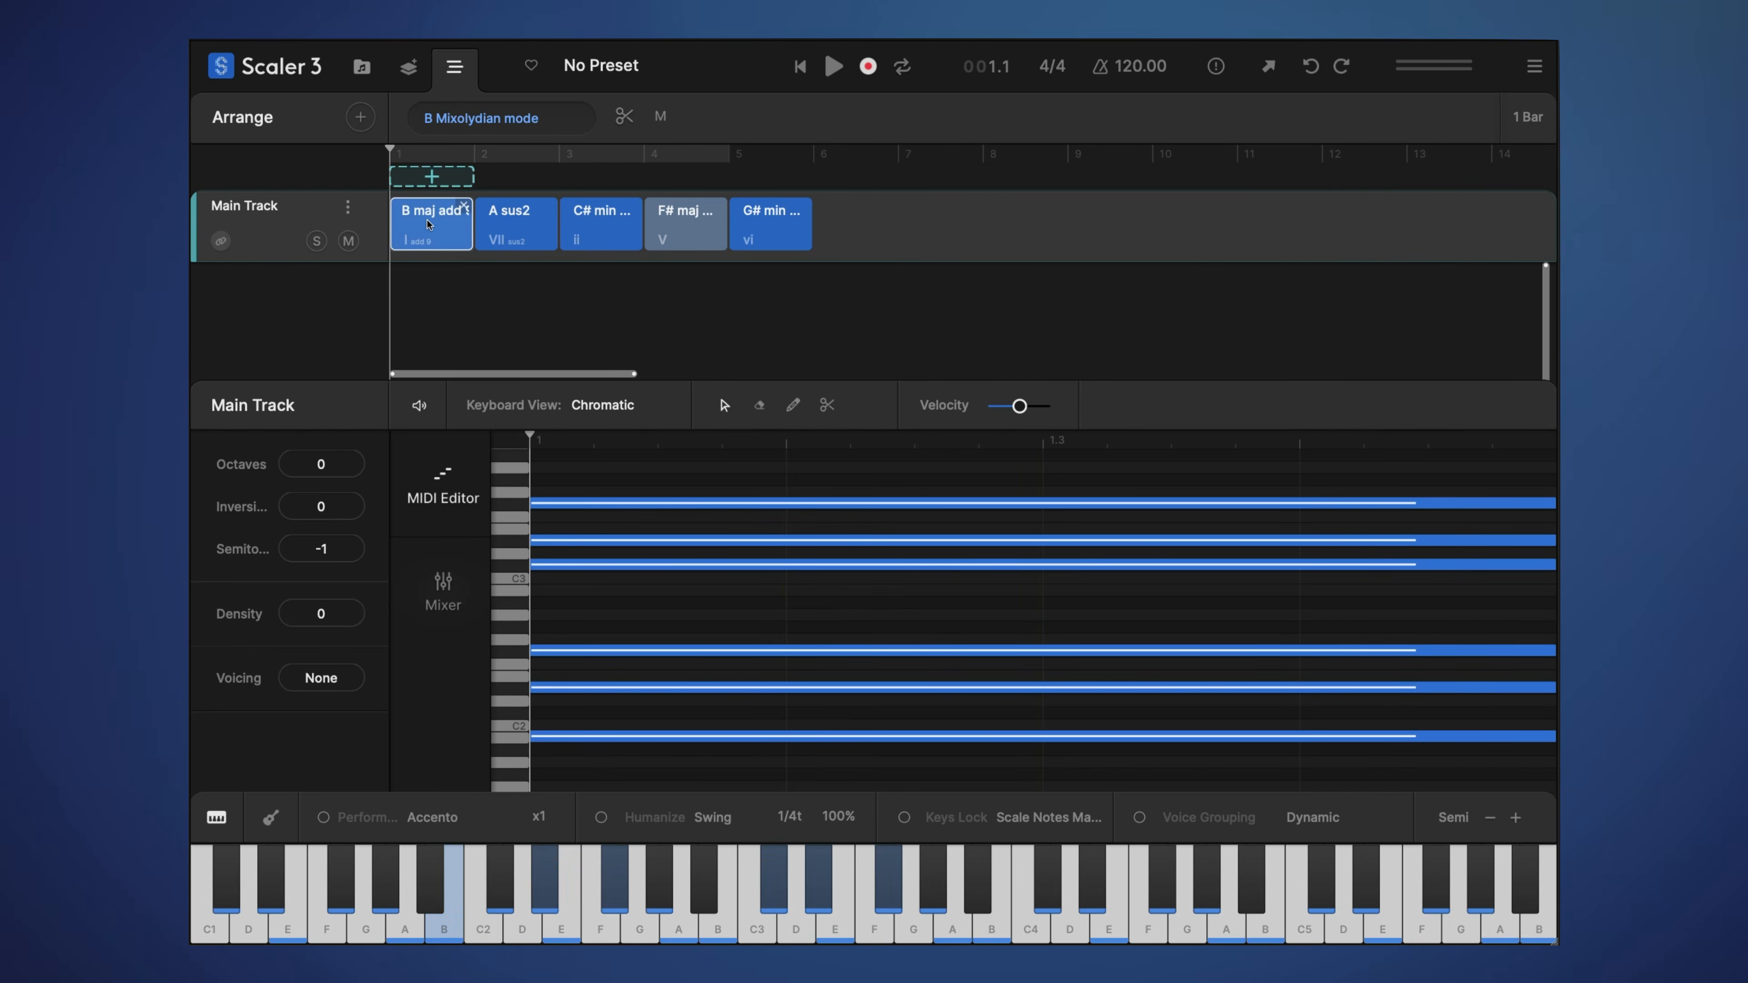
right_click(425, 226)
left_click(529, 606)
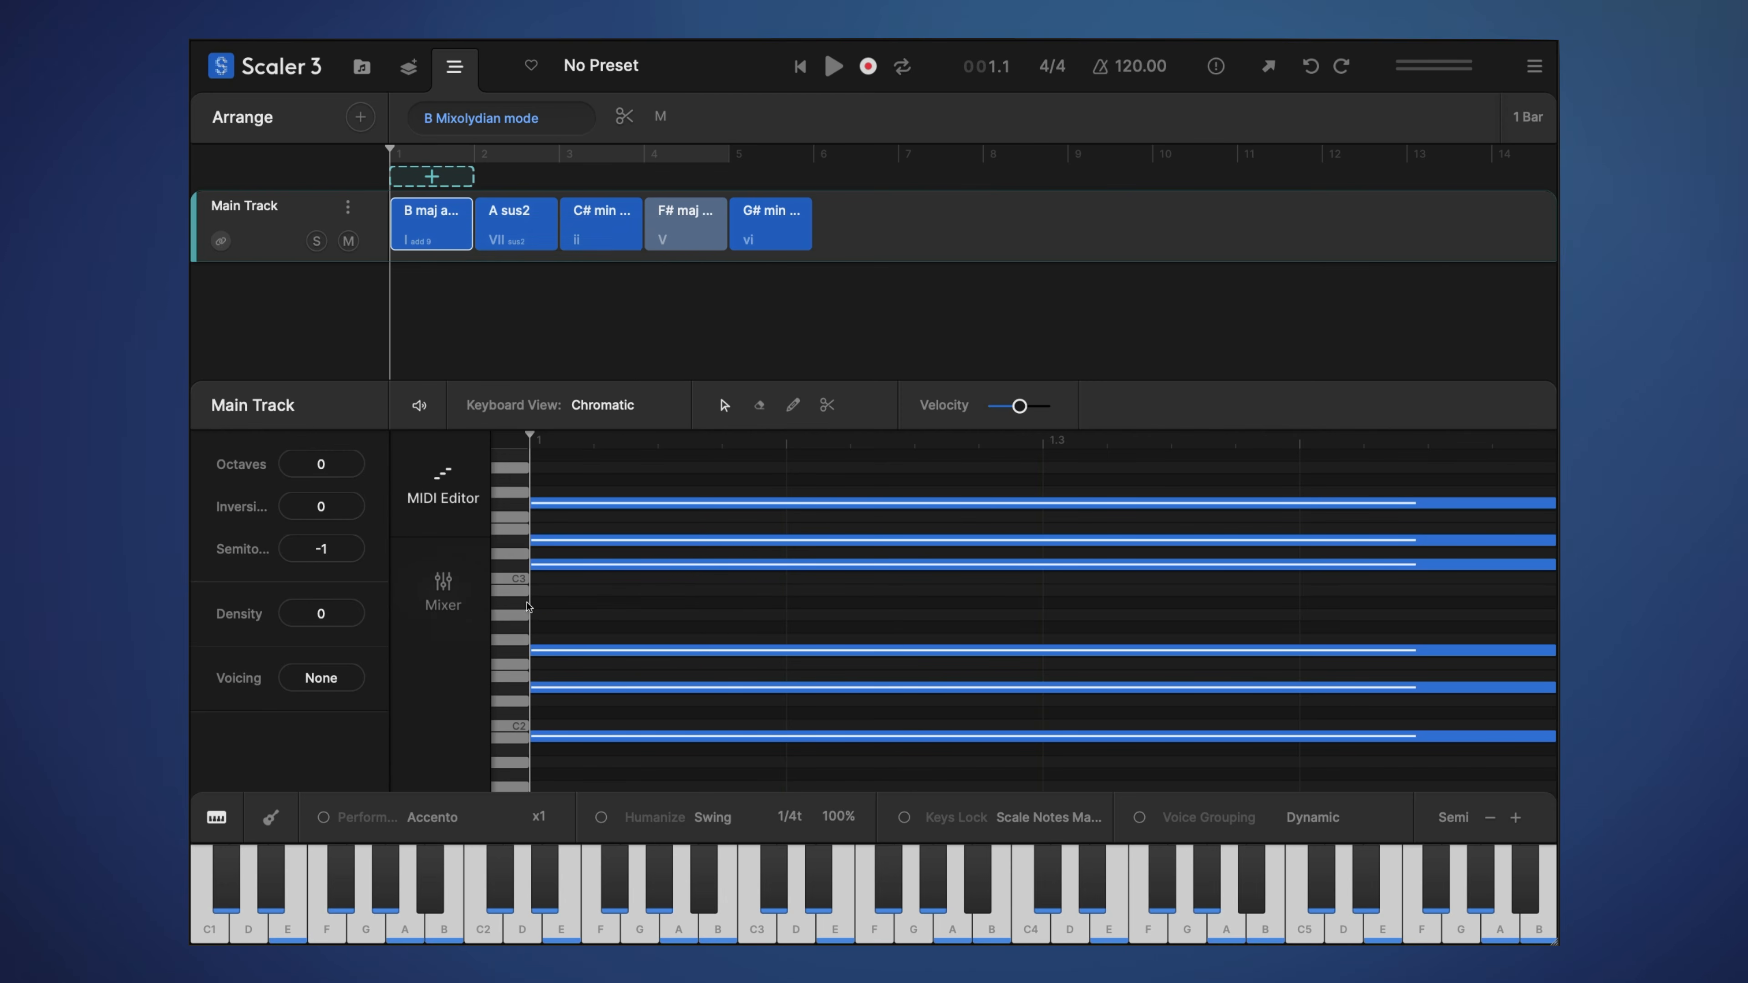
left_click(742, 229)
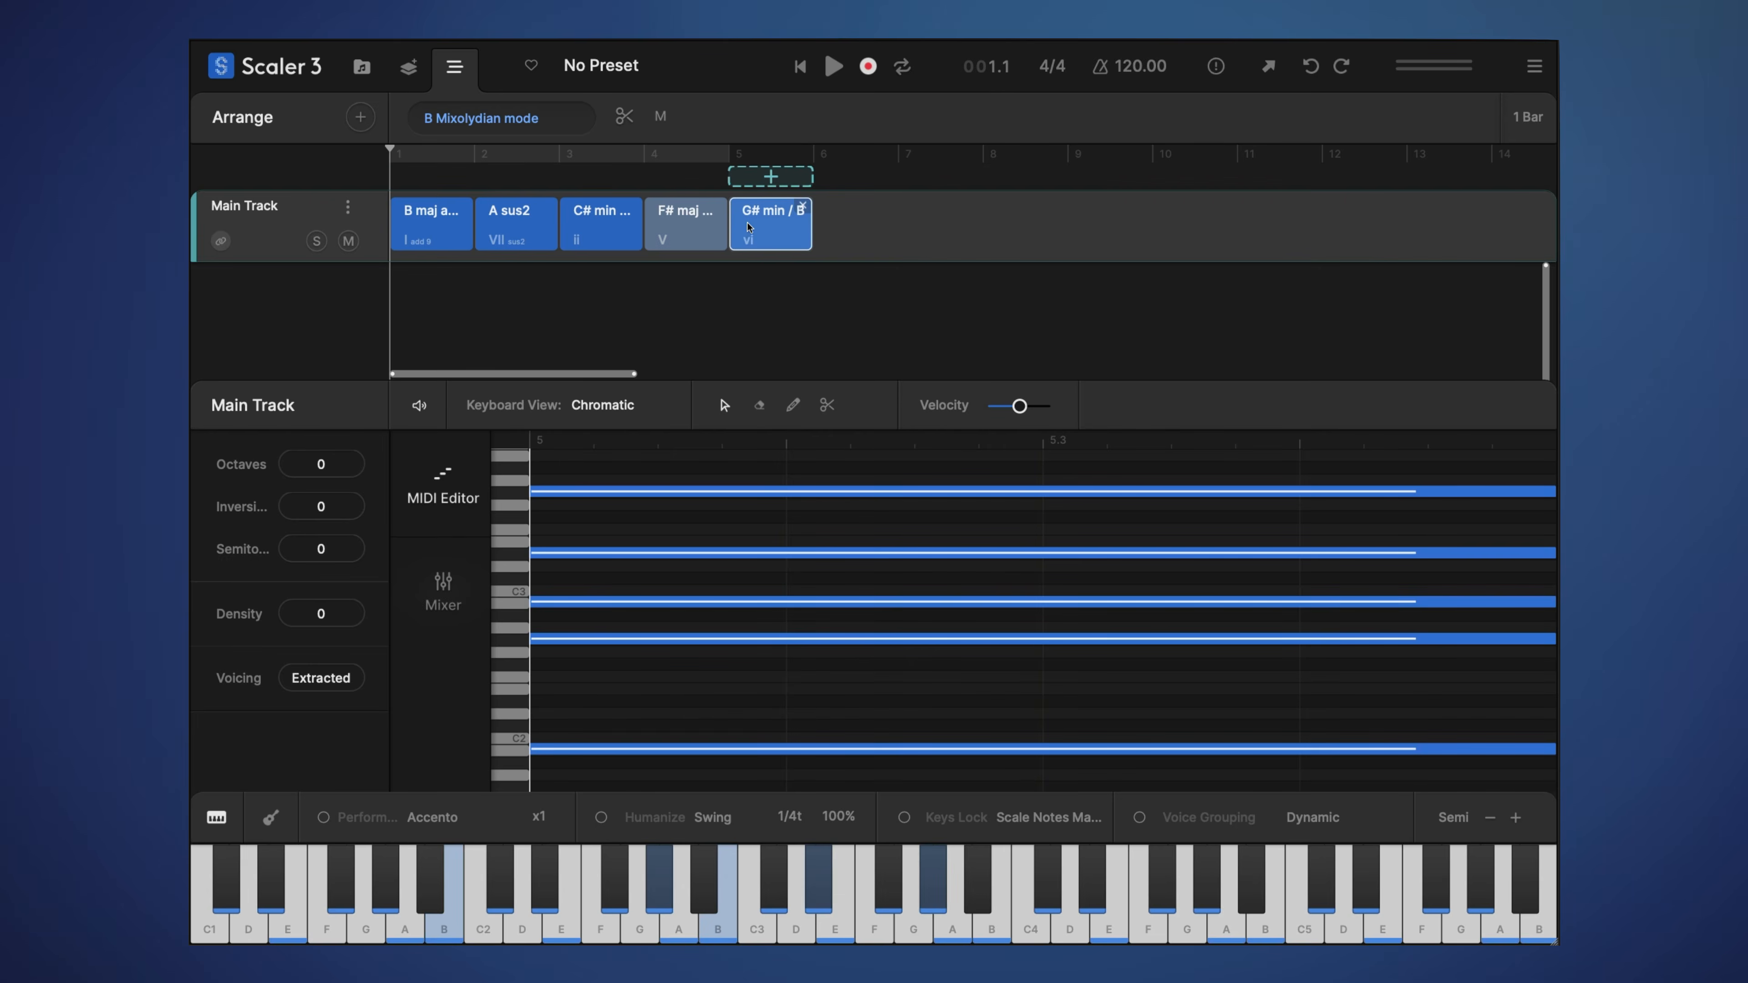
left_click(315, 678)
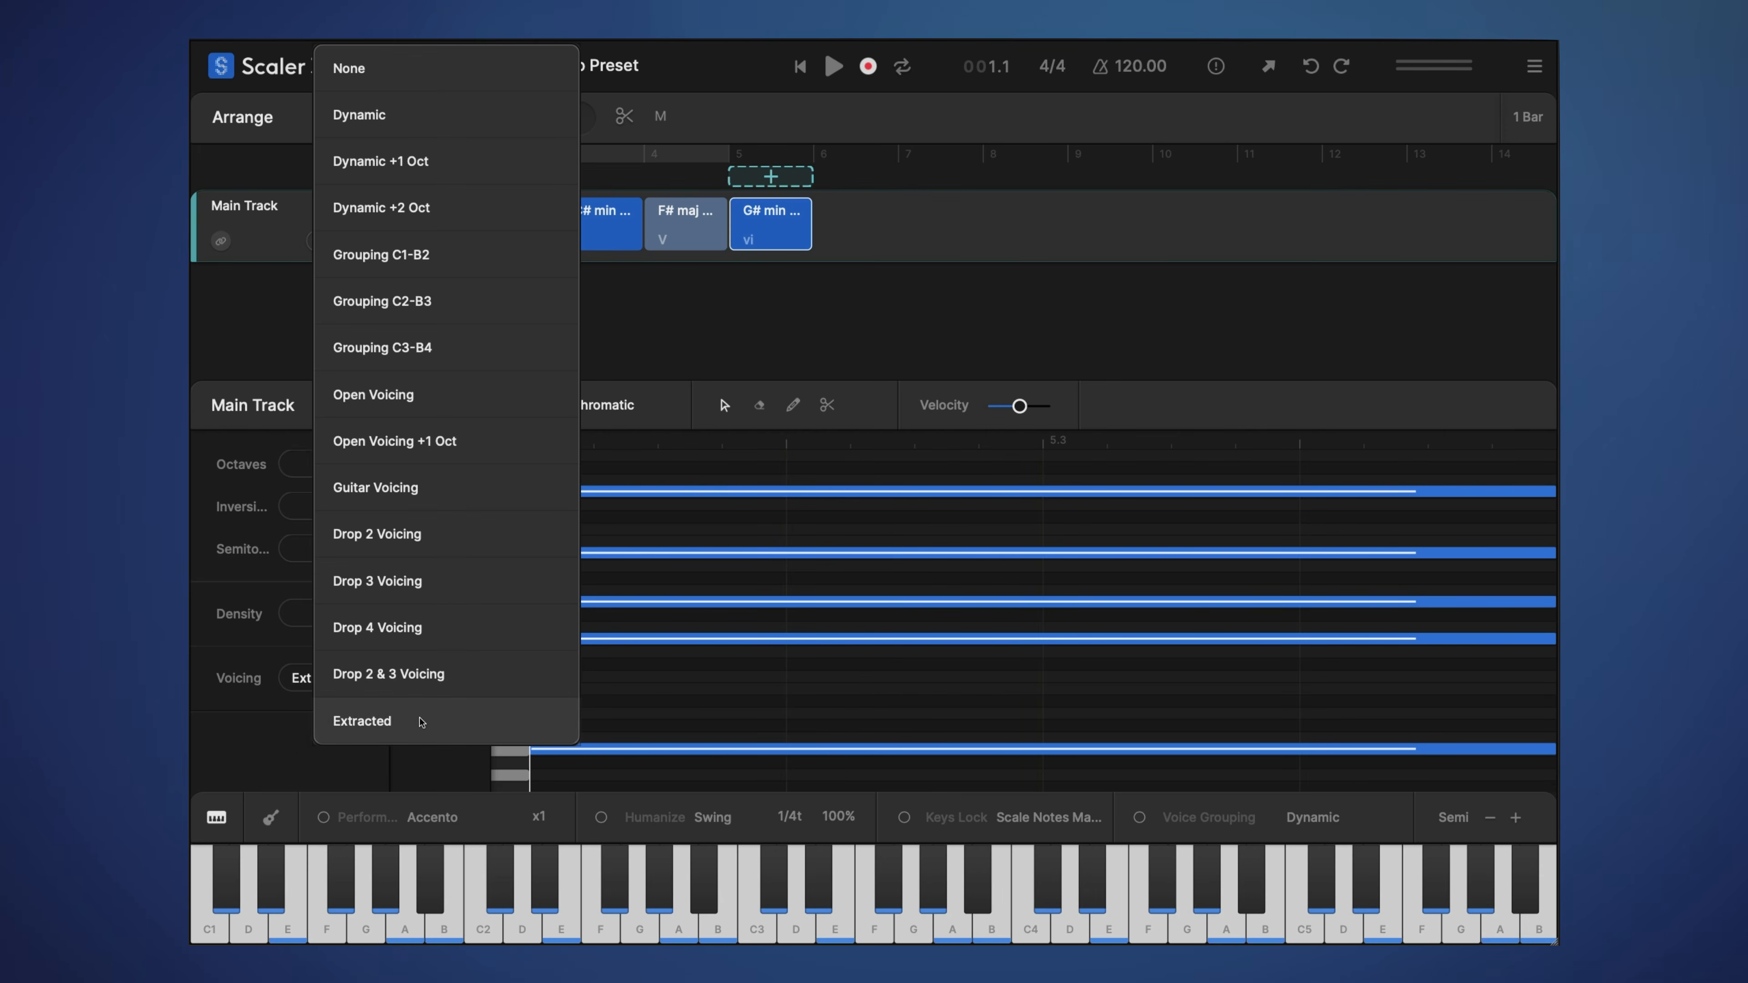
left_click(421, 722)
scroll(645, 675, "down", 3)
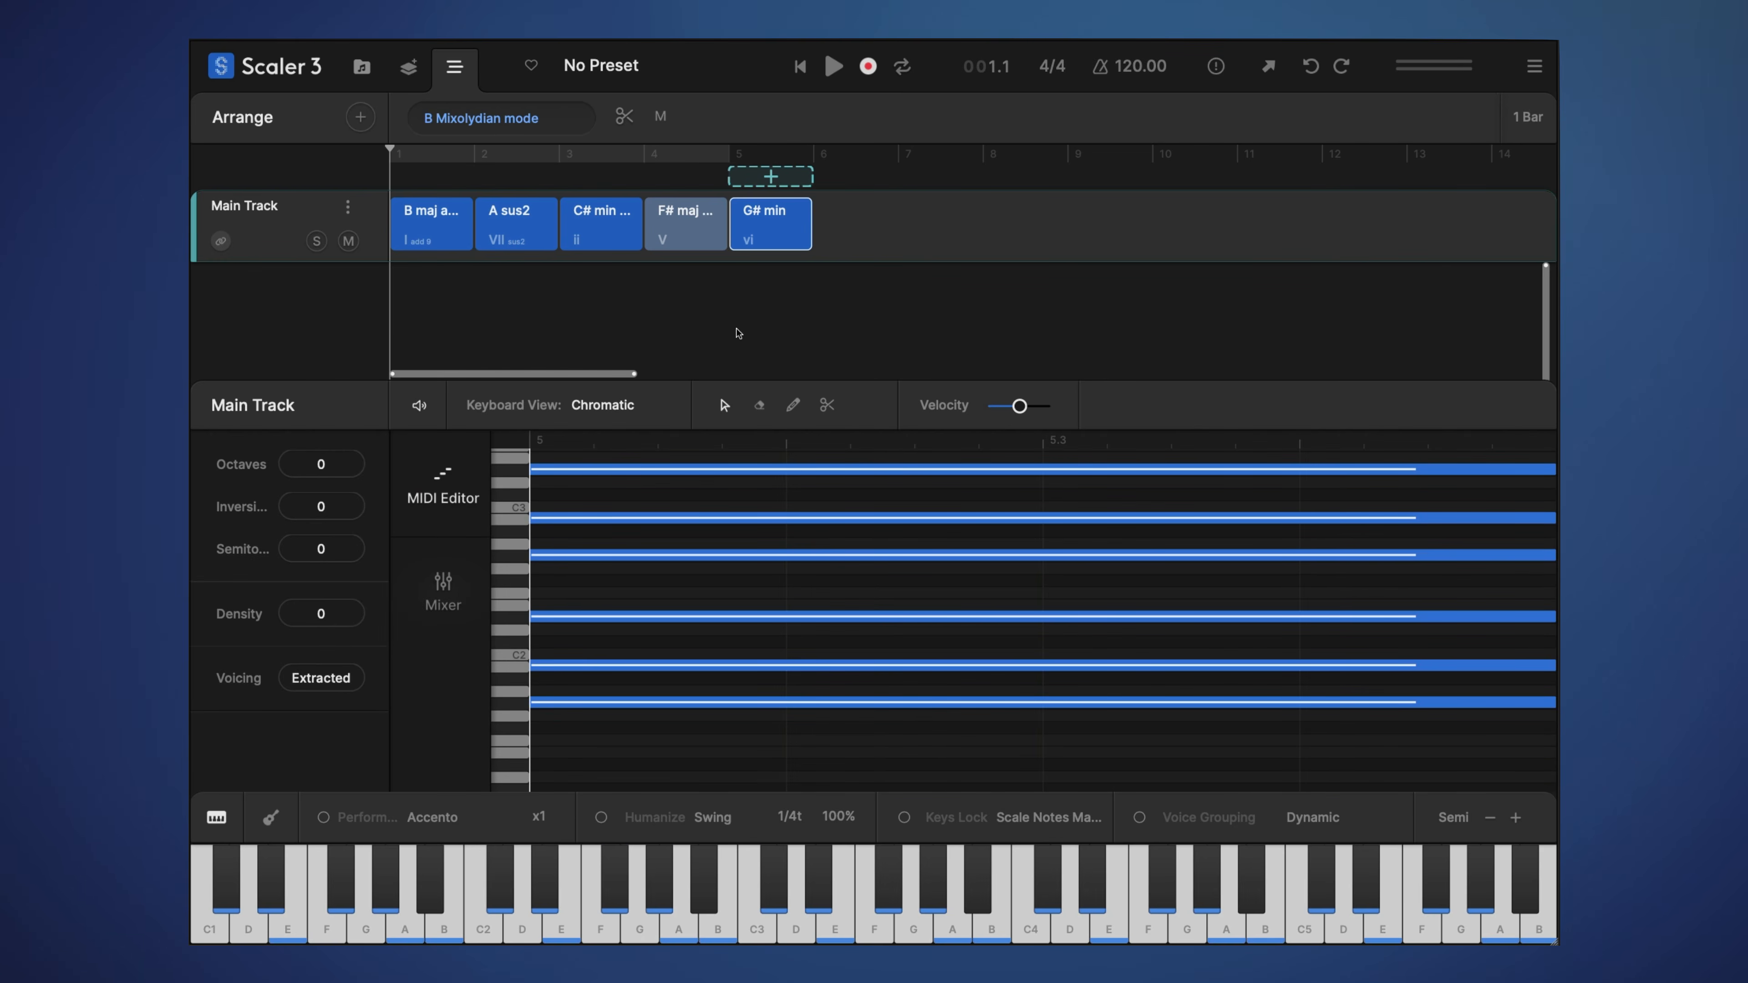
Erase the second-lowest note (B1) from the G# min chord in the MIDI editor and audition the chord
left_click(774, 238)
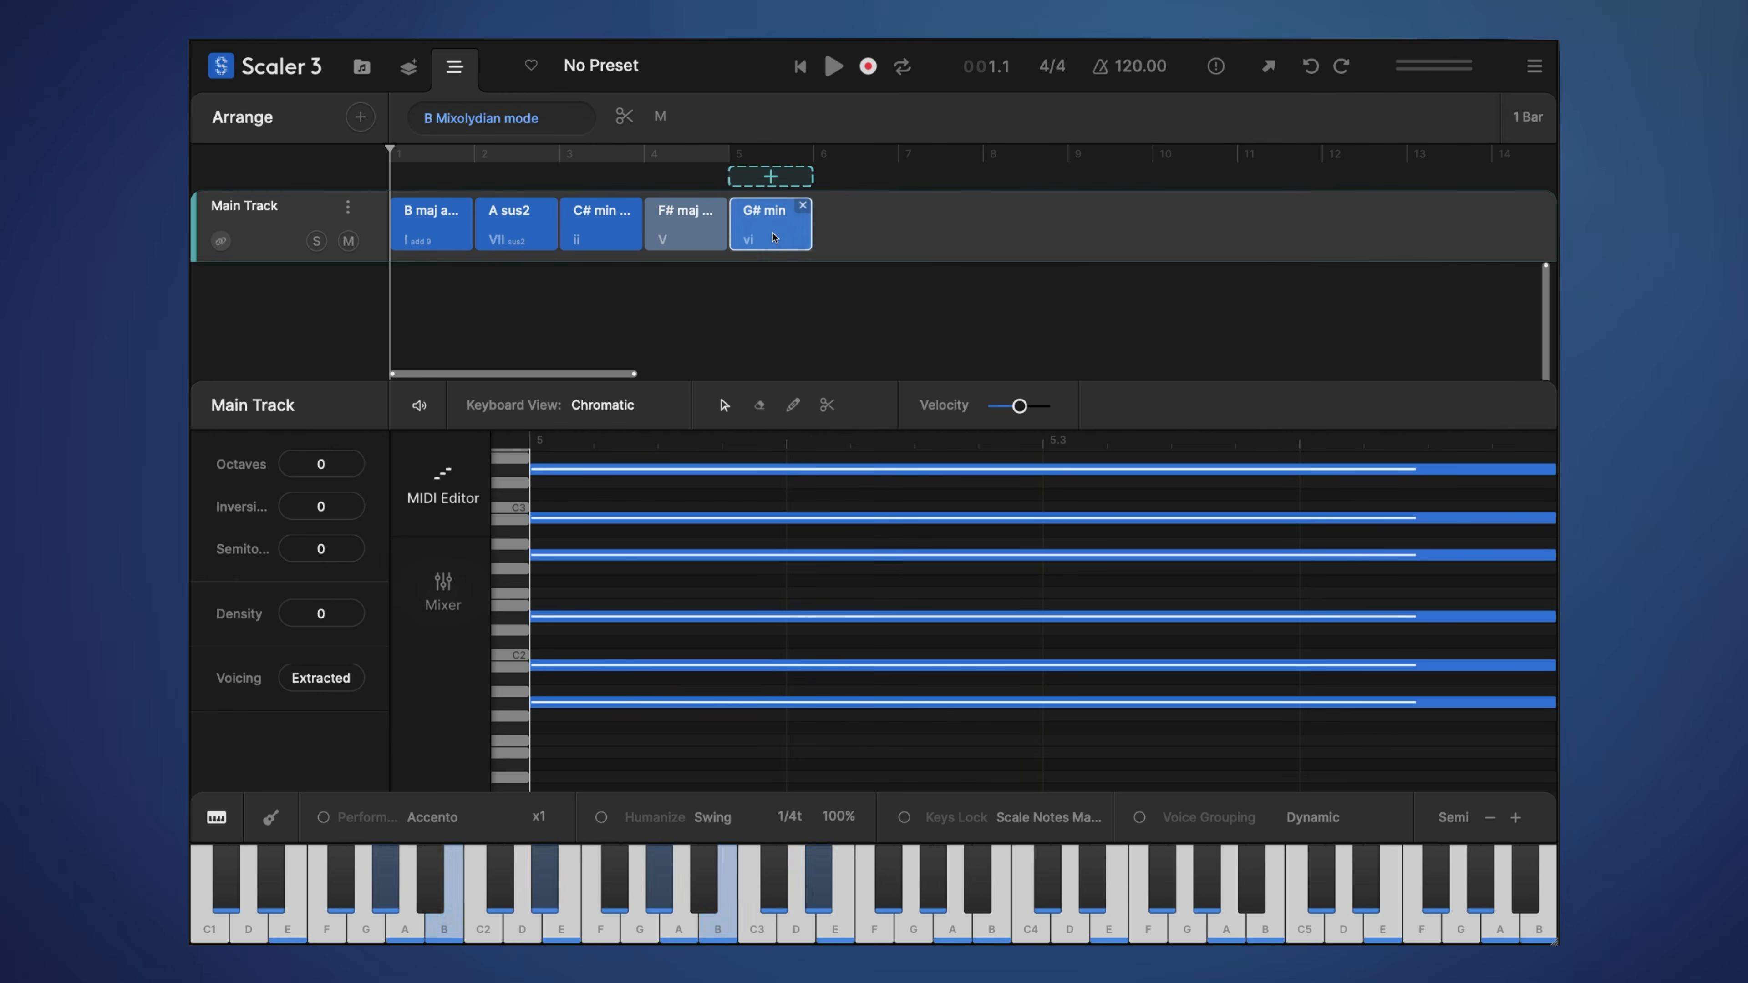
left_click(773, 238)
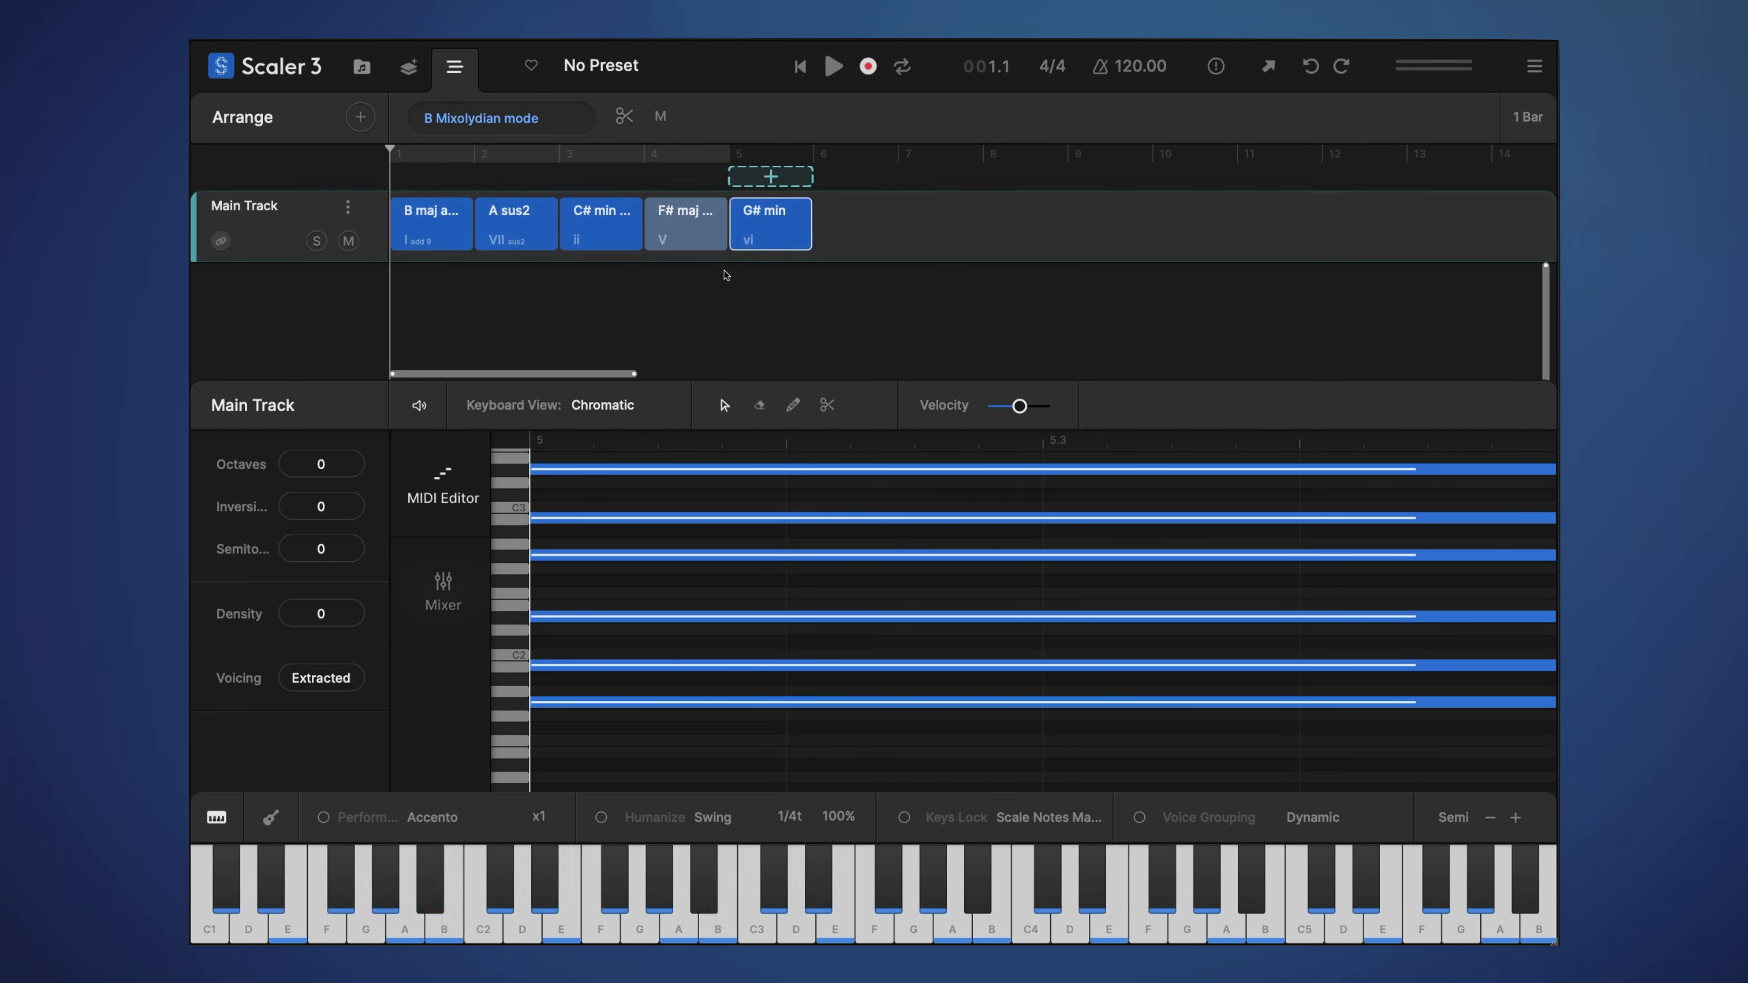
left_click(759, 407)
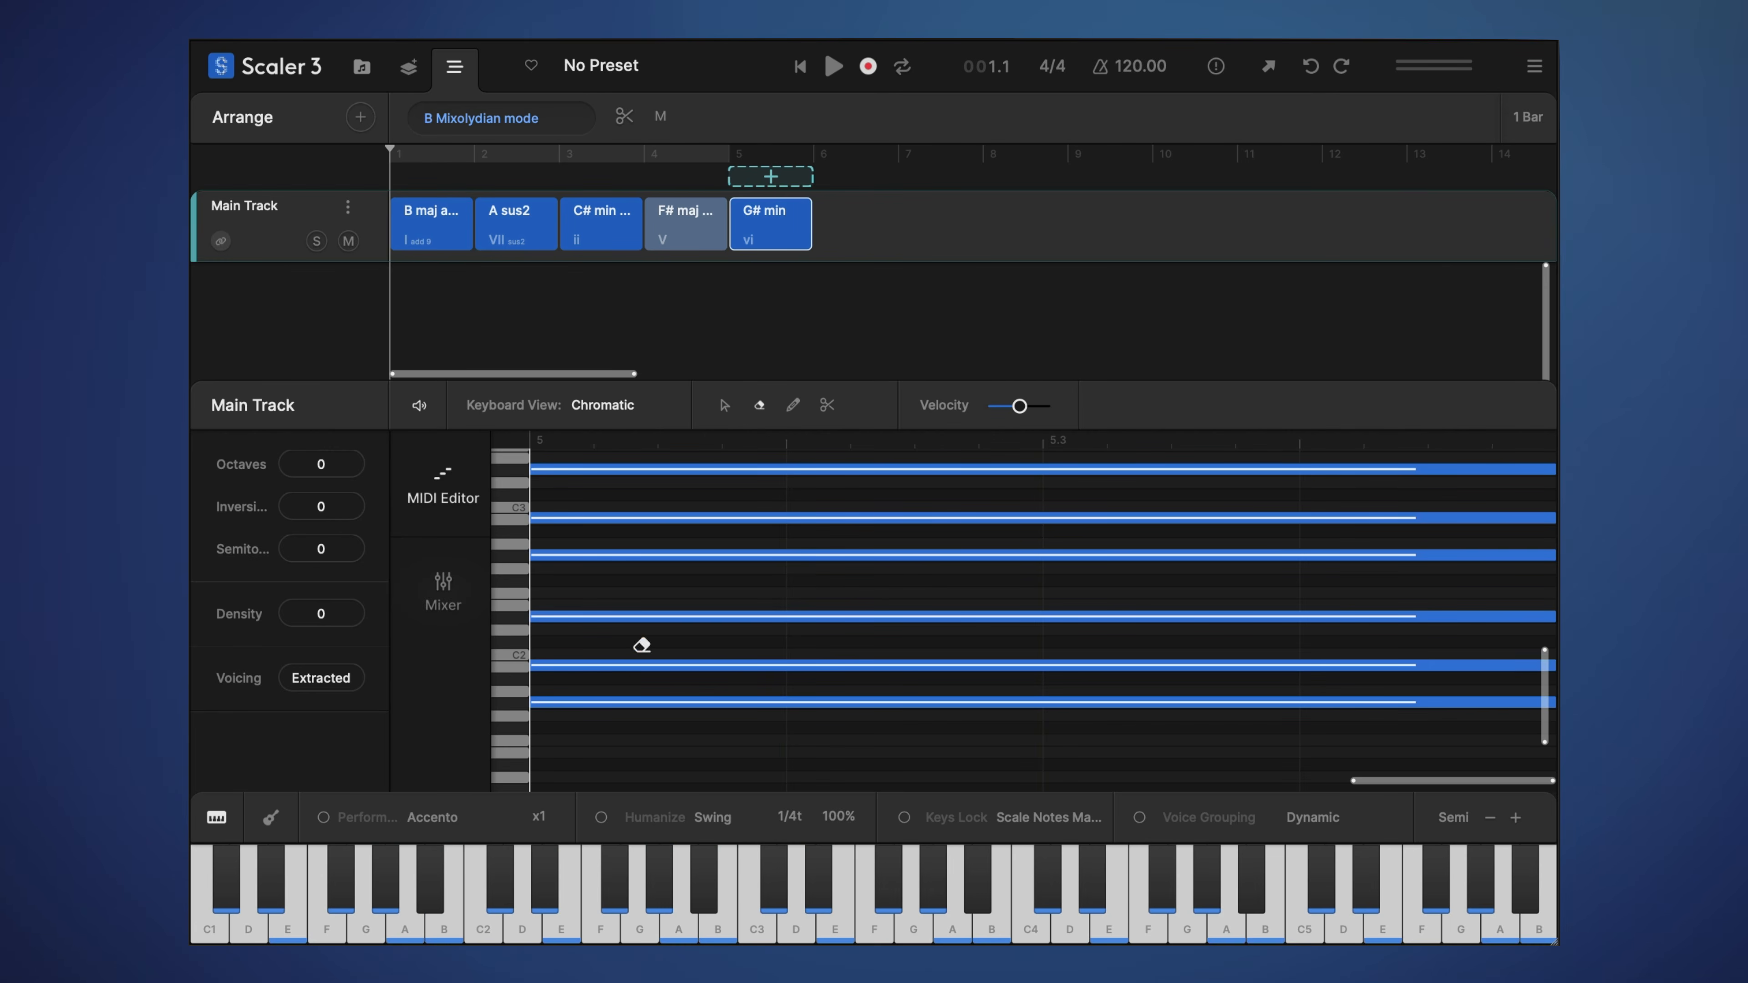
left_click(605, 670)
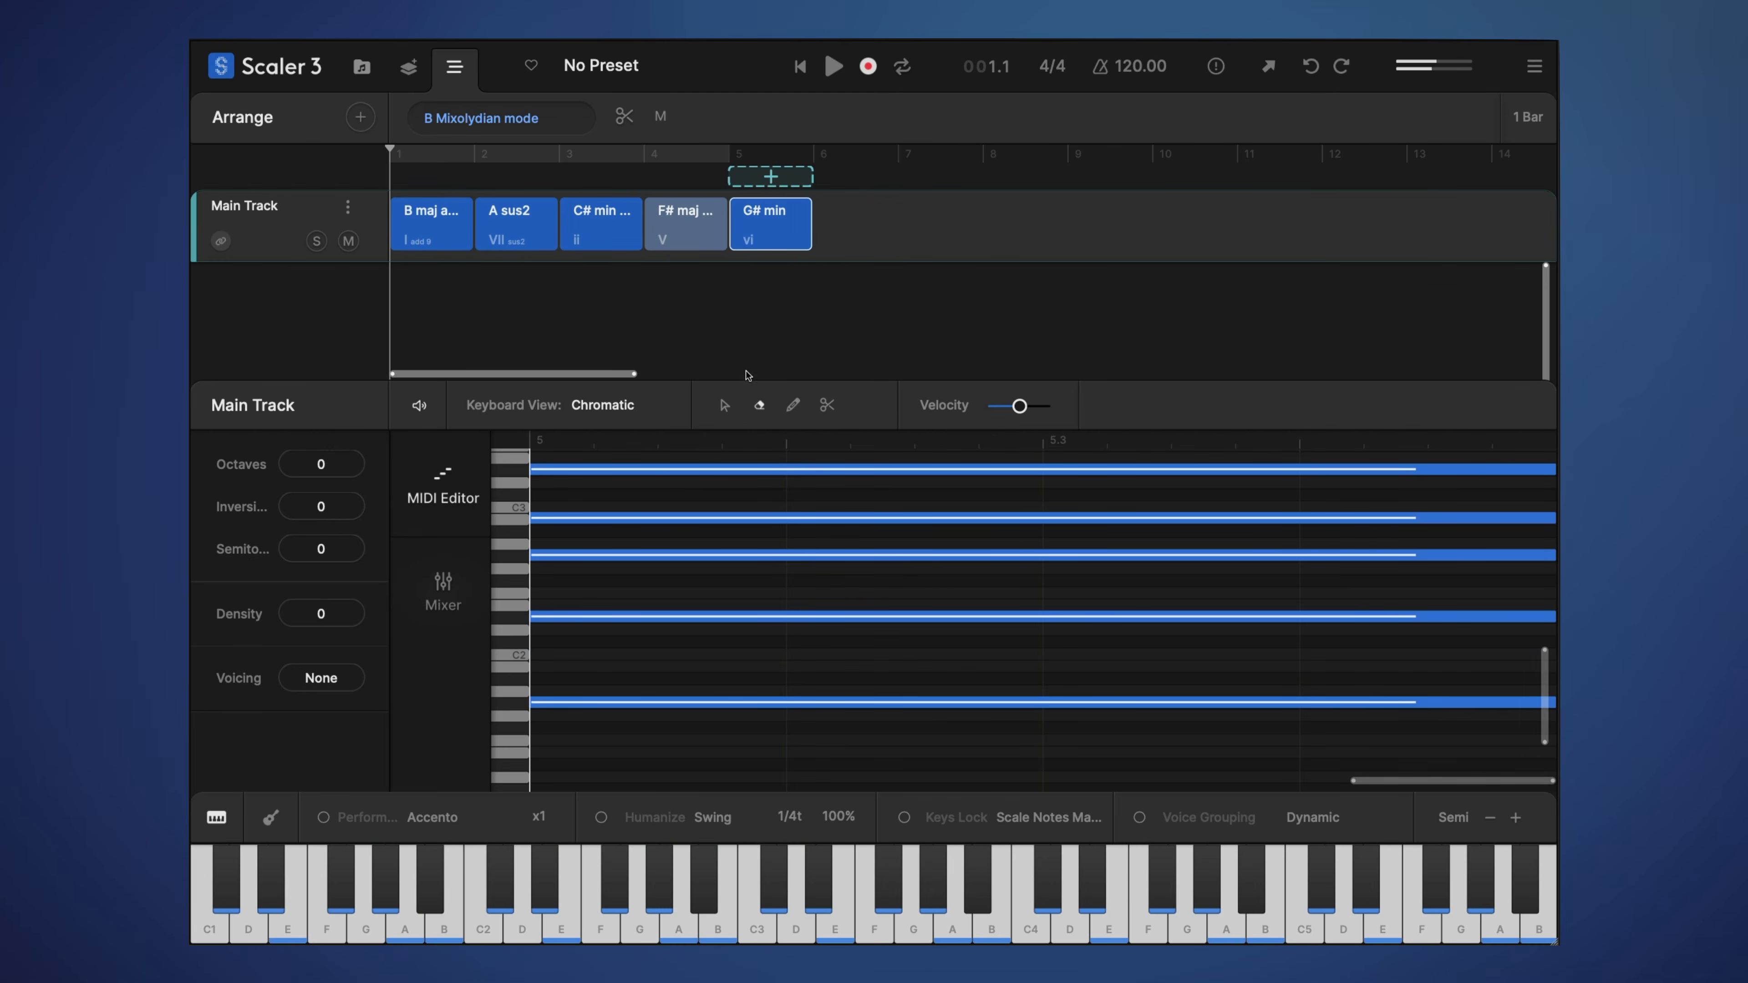
left_click(724, 406)
left_click(763, 241)
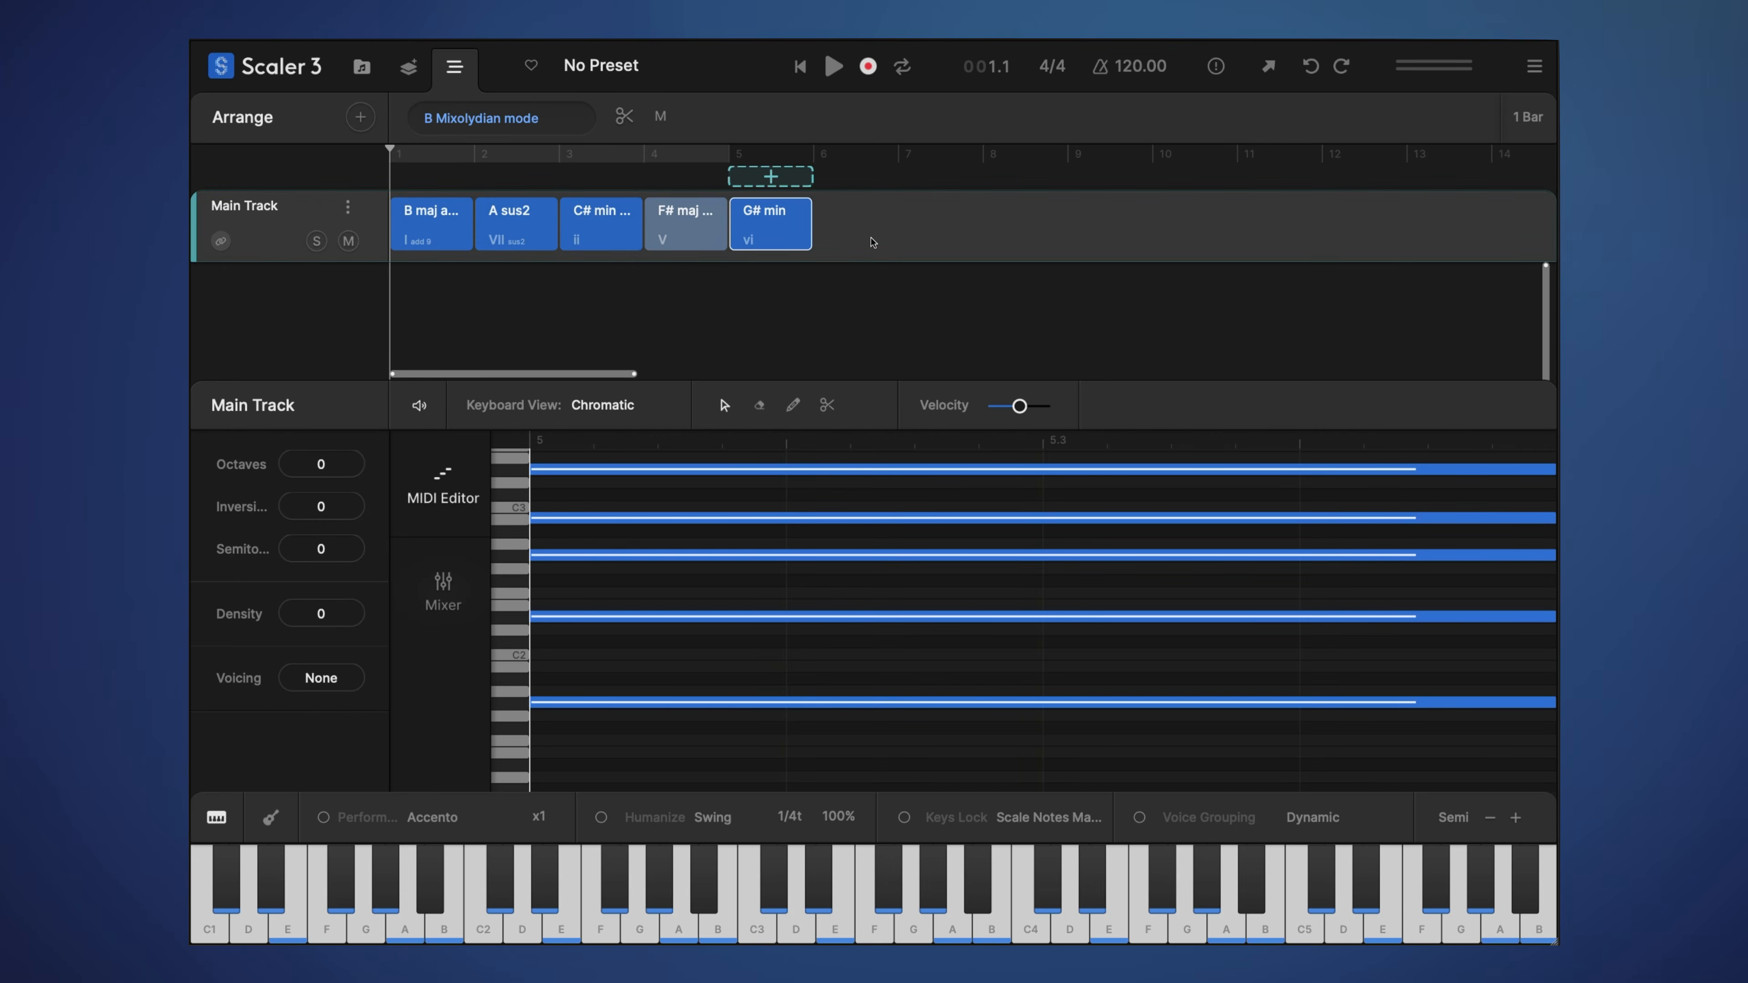
Select all five chords on the Main Track, play the progression through, and return the playhead to the start
left_click_drag(872, 237, 424, 226)
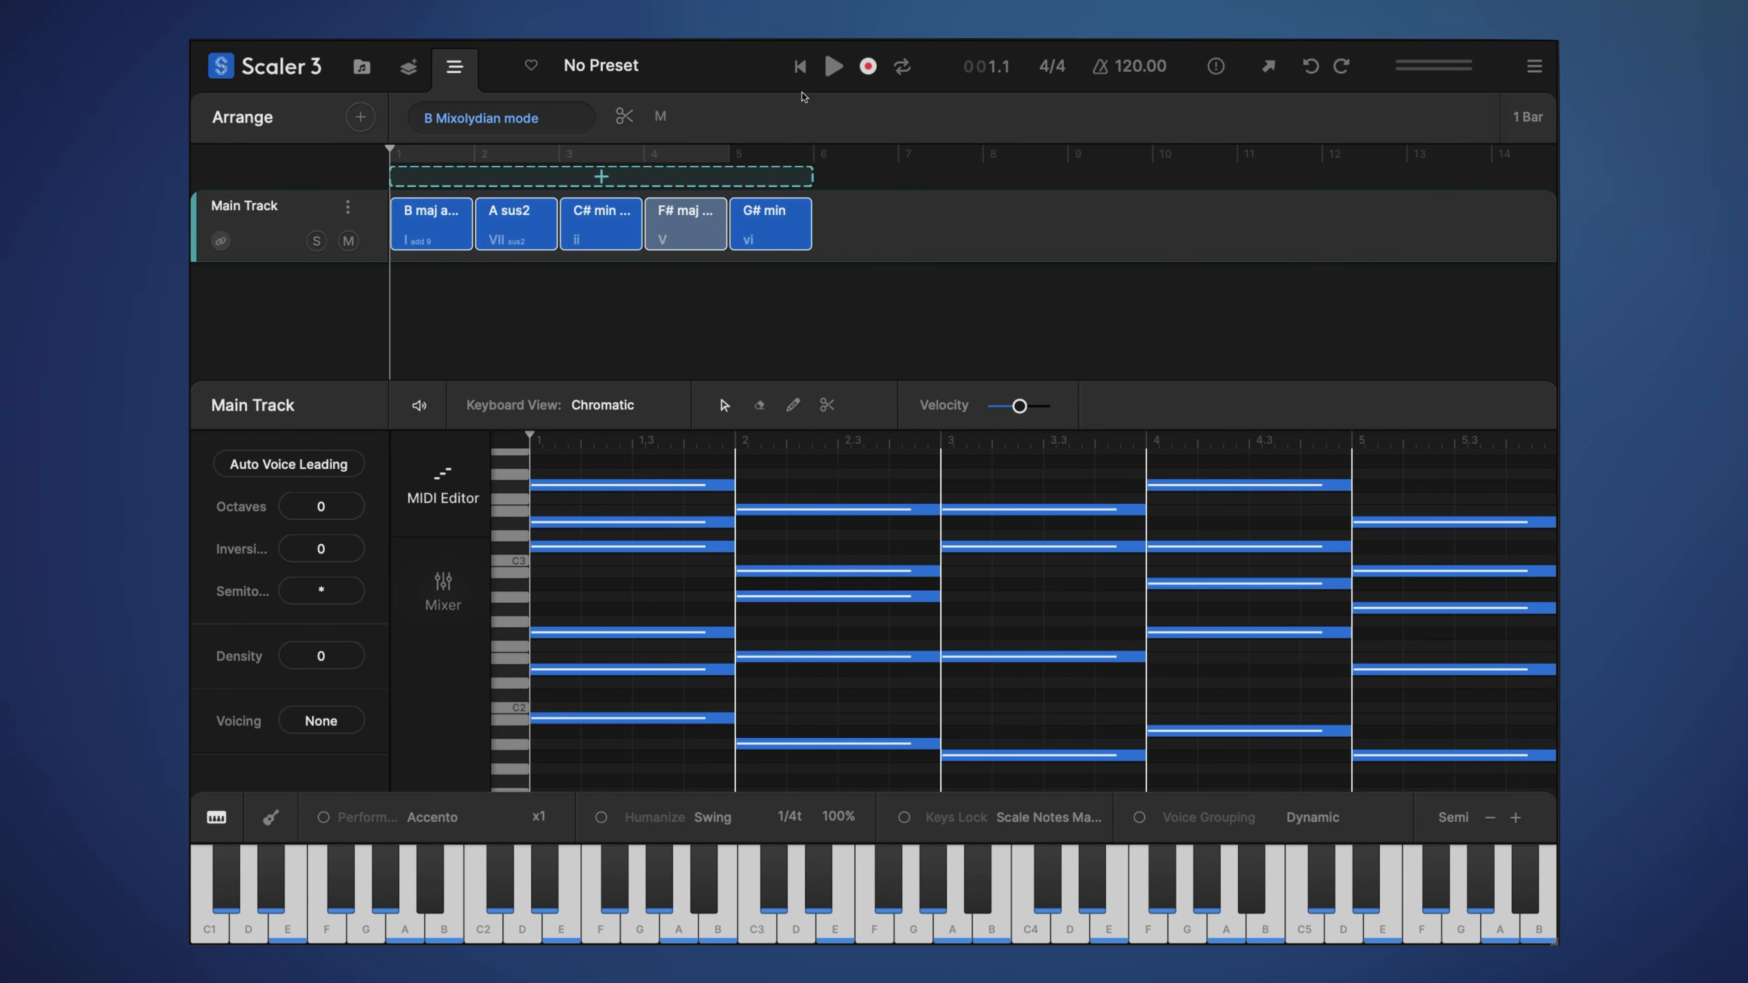
left_click(834, 68)
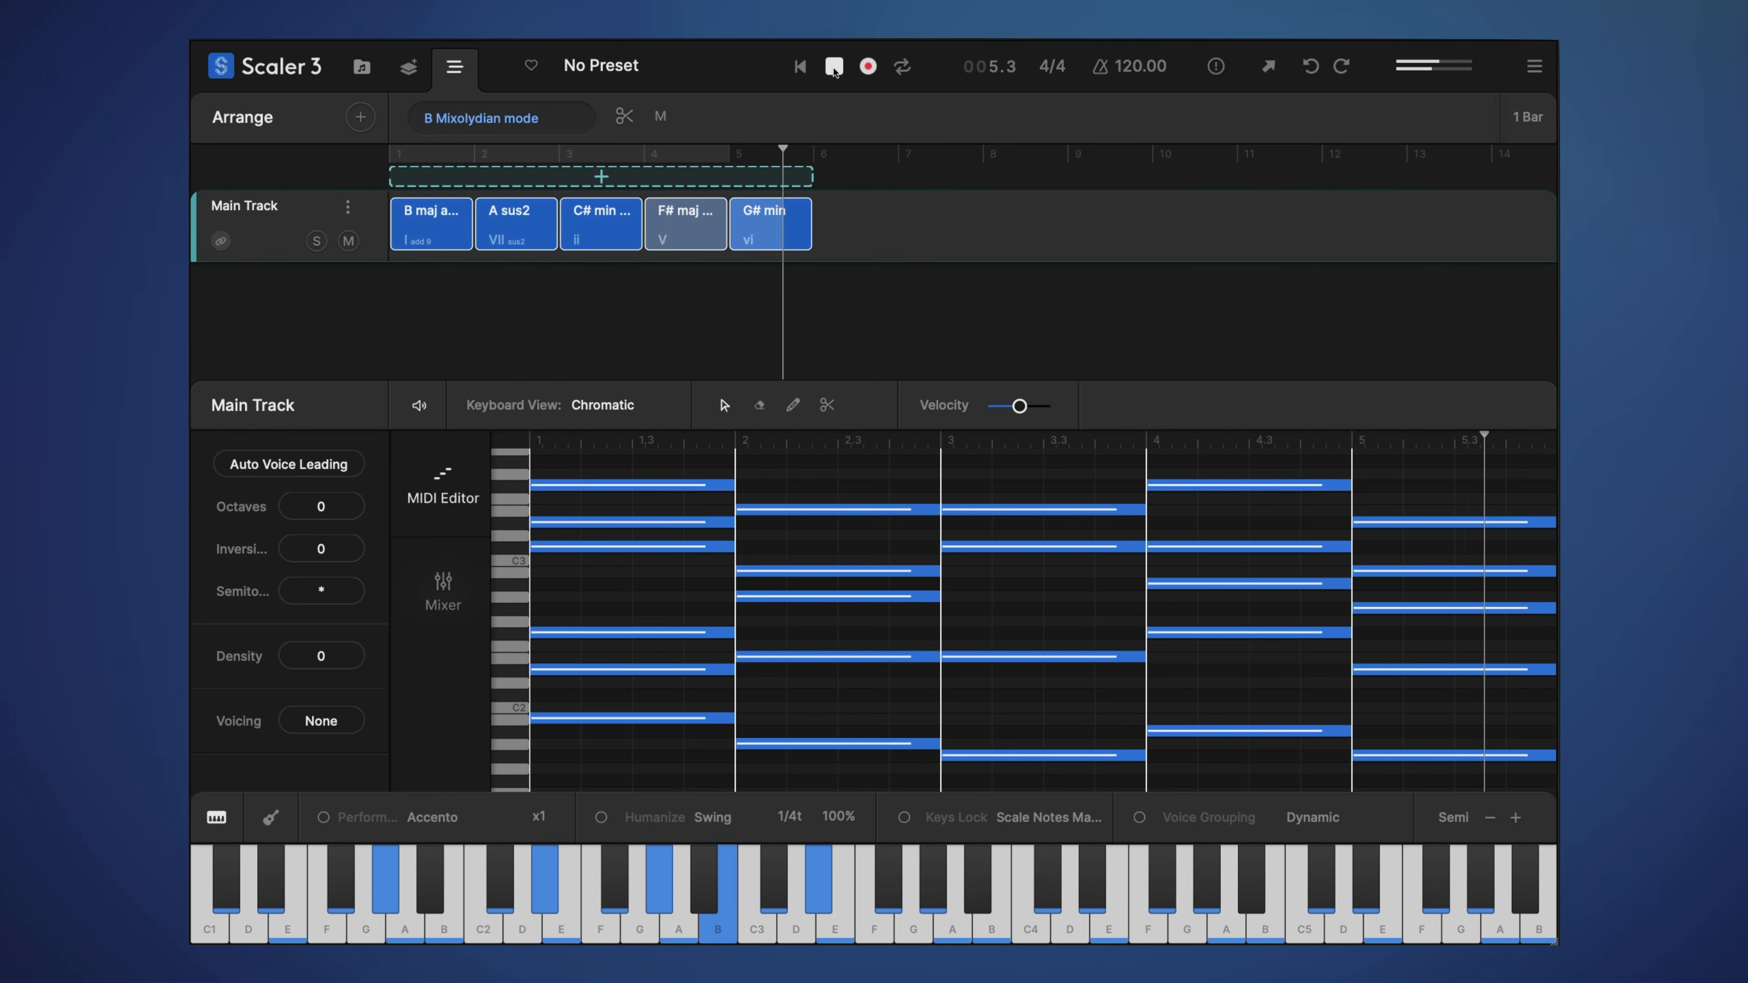
left_click(833, 66)
left_click(803, 68)
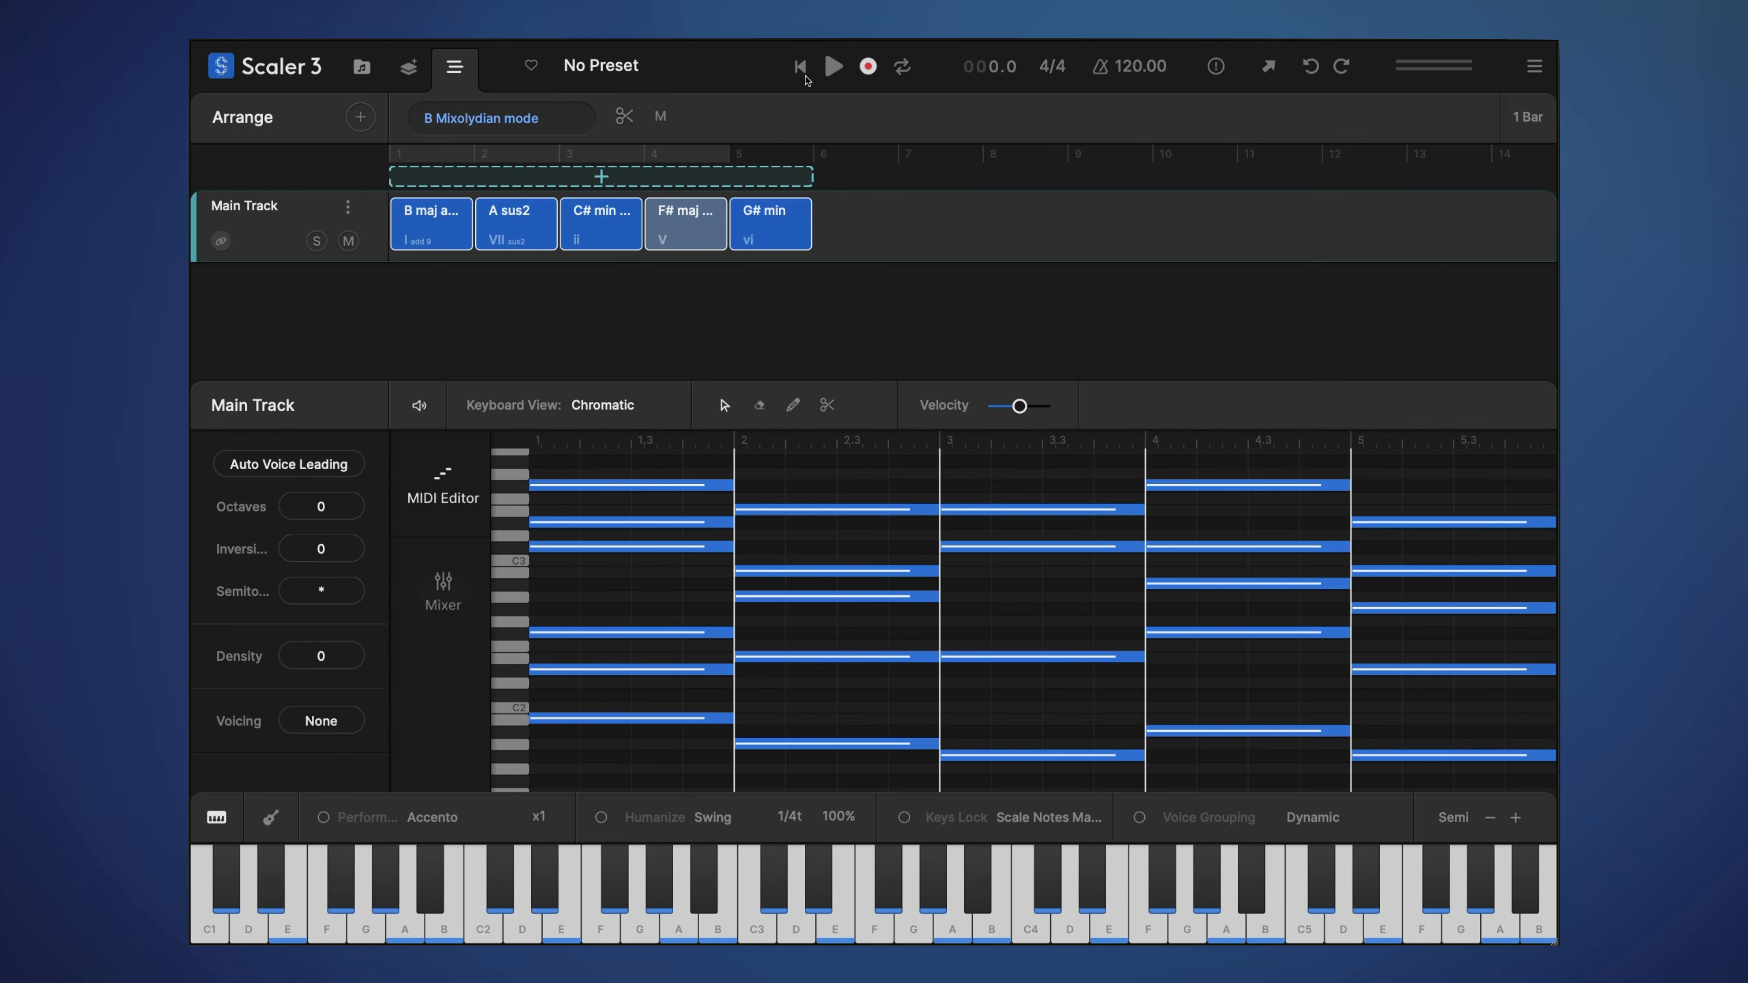
Open the Explore chord view and look at the Genre and Mood options, keeping Ambient and Bright
left_click(376, 69)
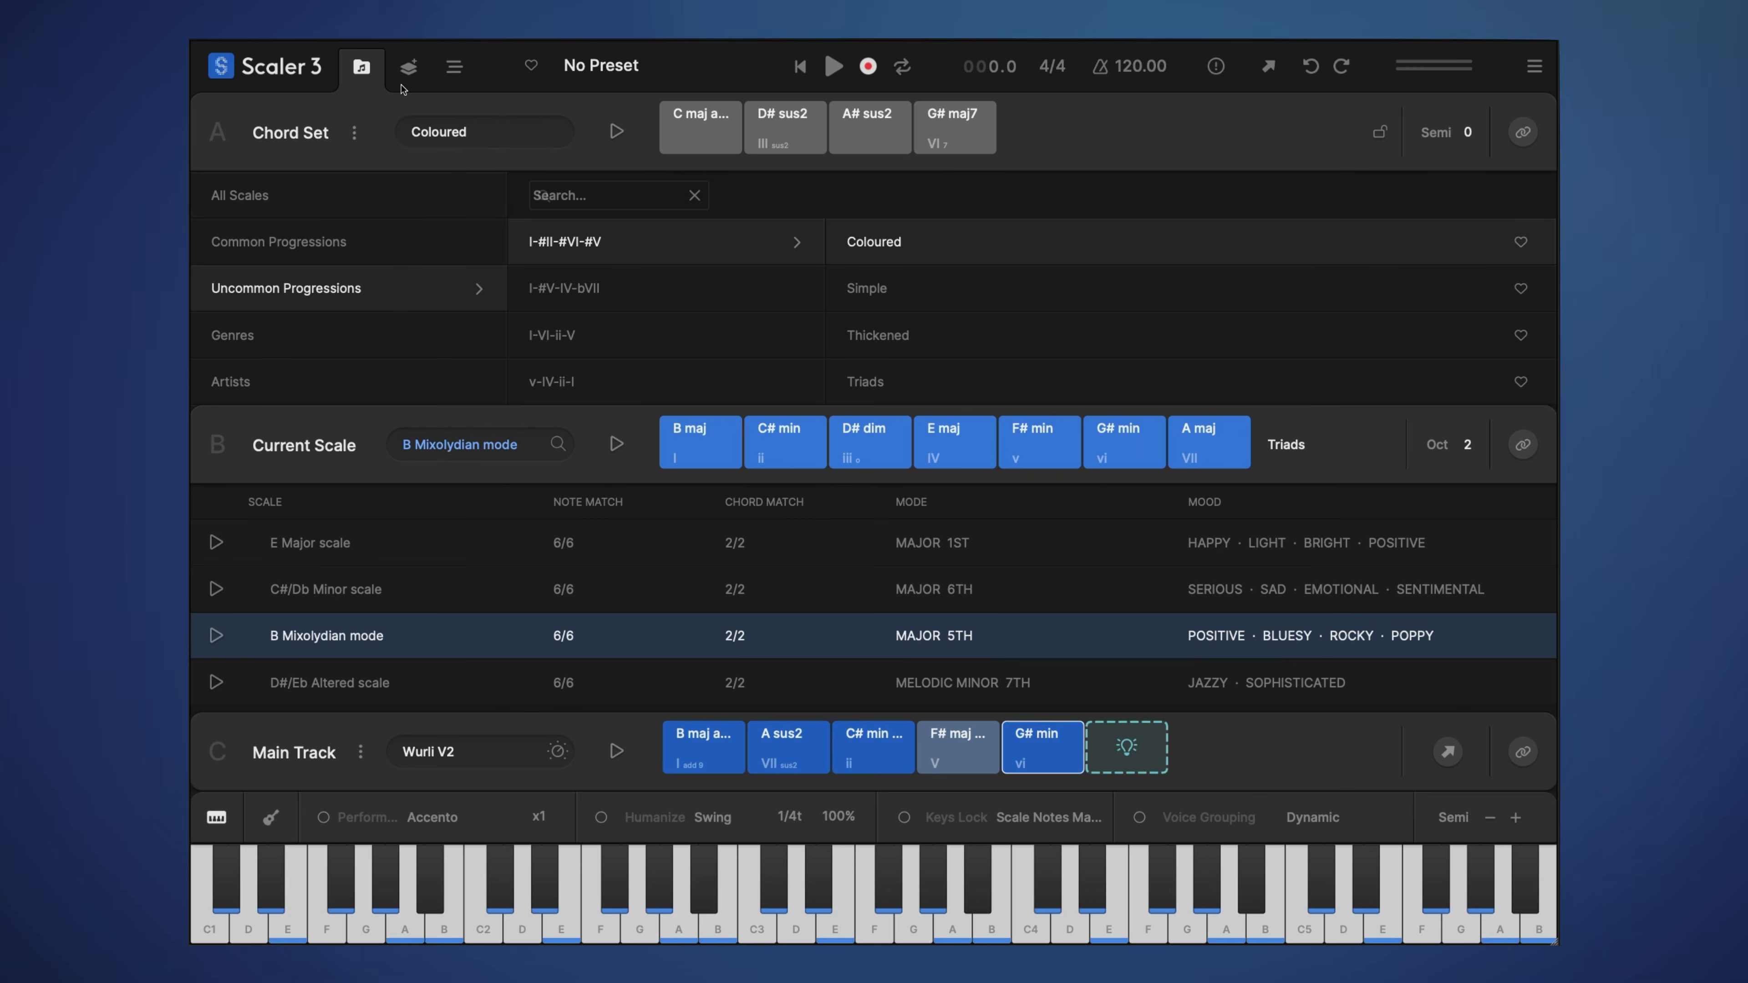
left_click(408, 69)
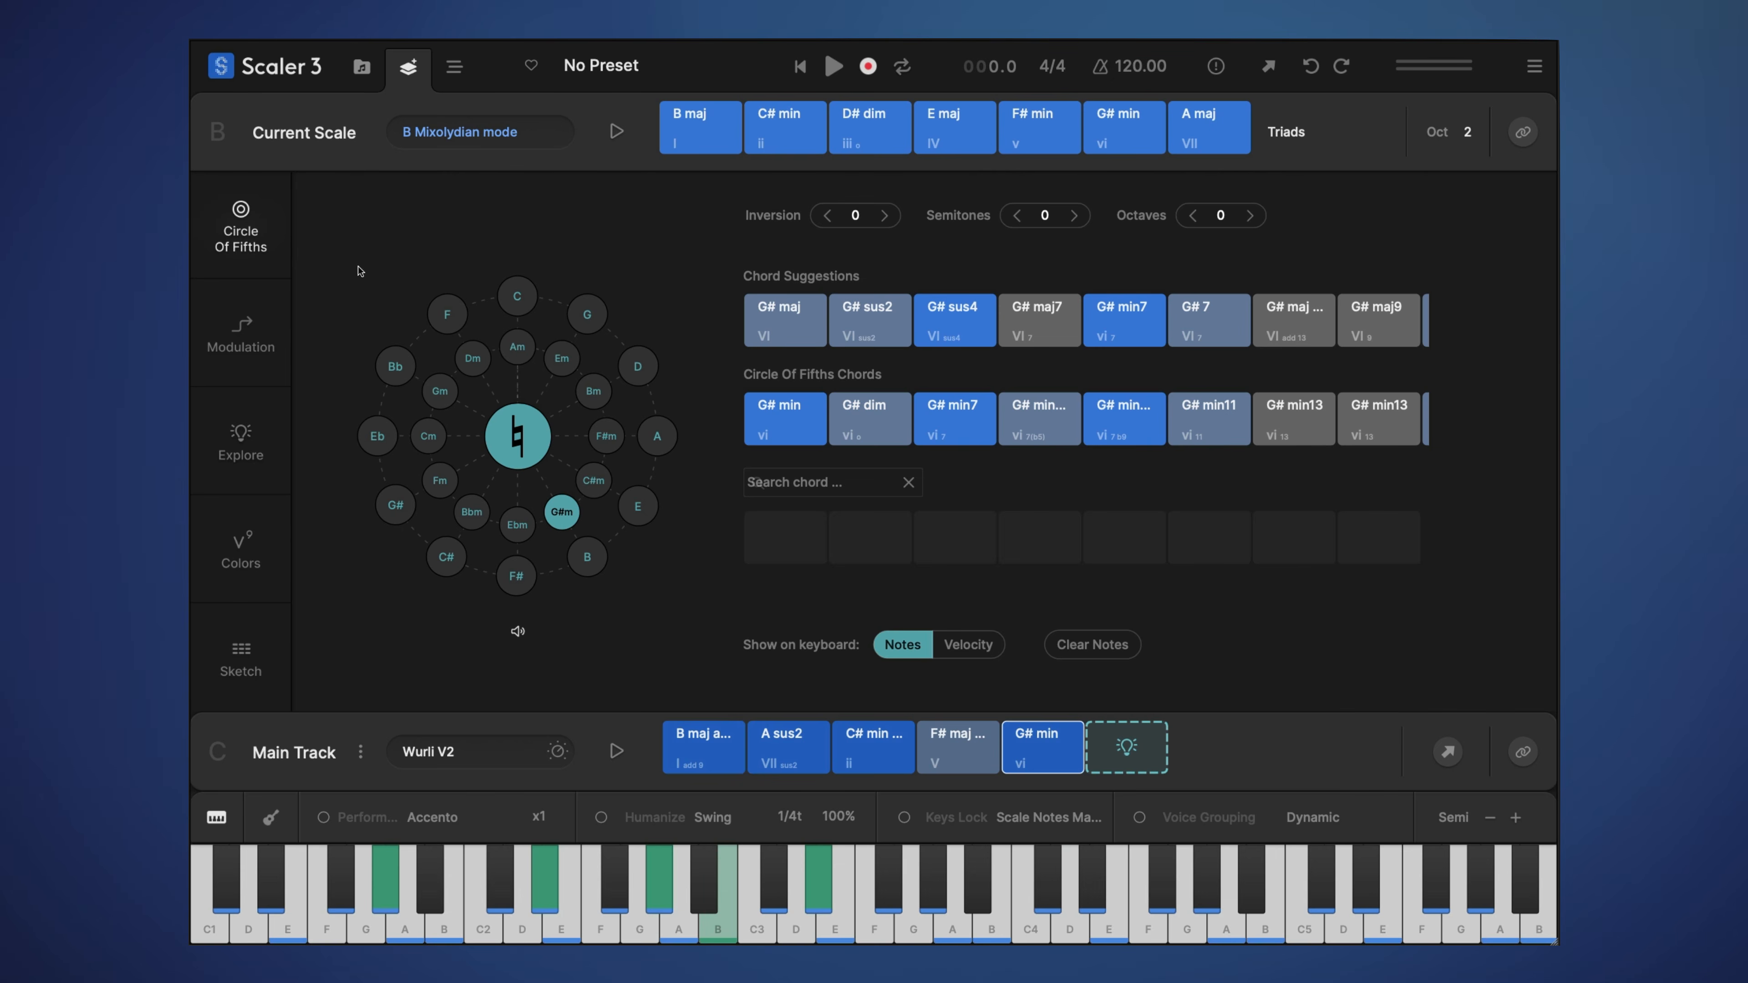
left_click(258, 452)
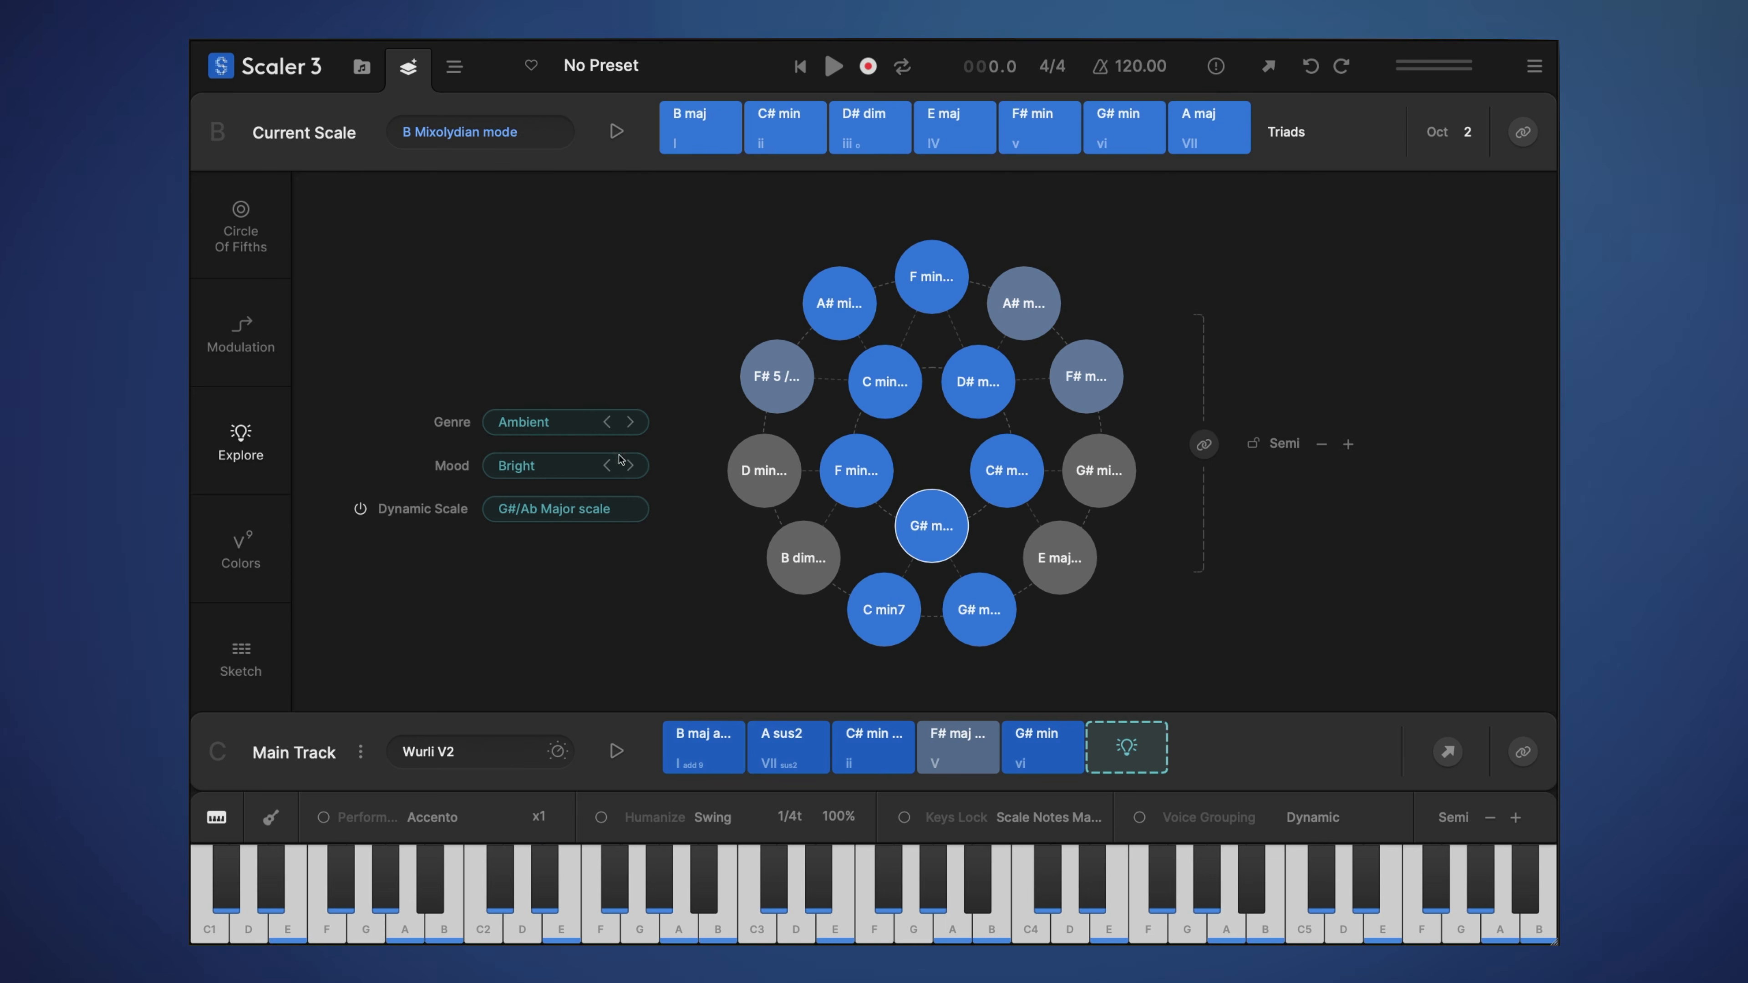
left_click(561, 427)
left_click(529, 465)
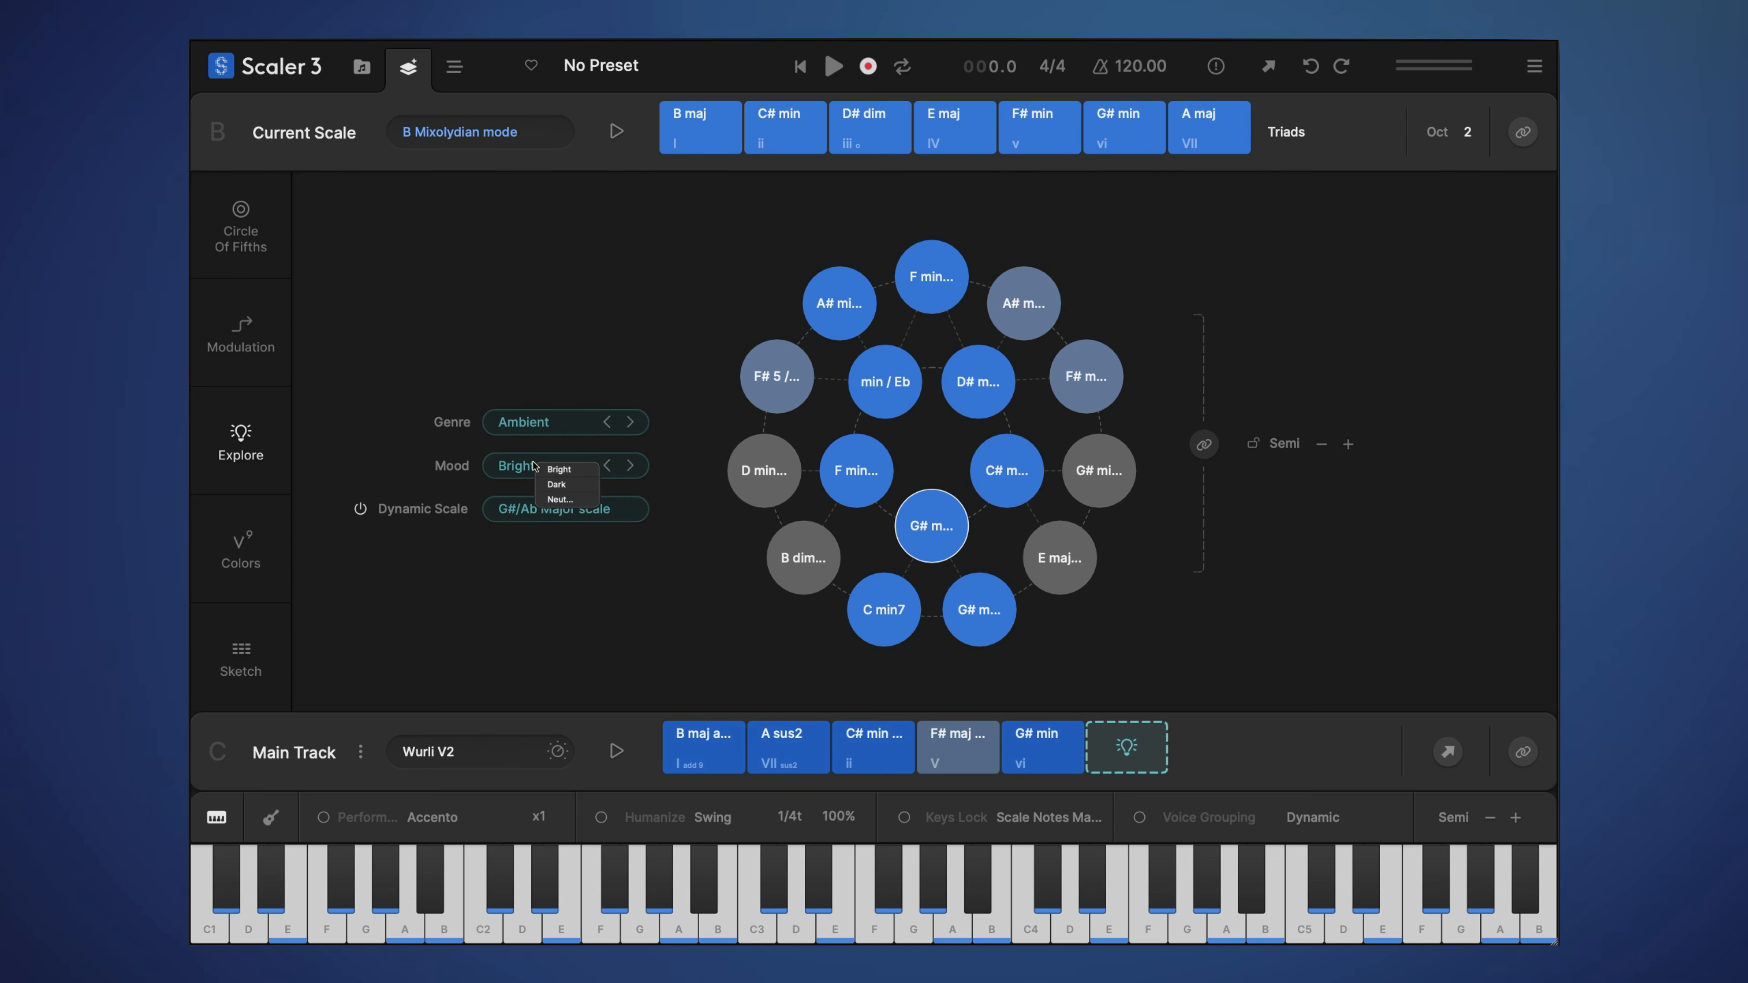
left_click(631, 624)
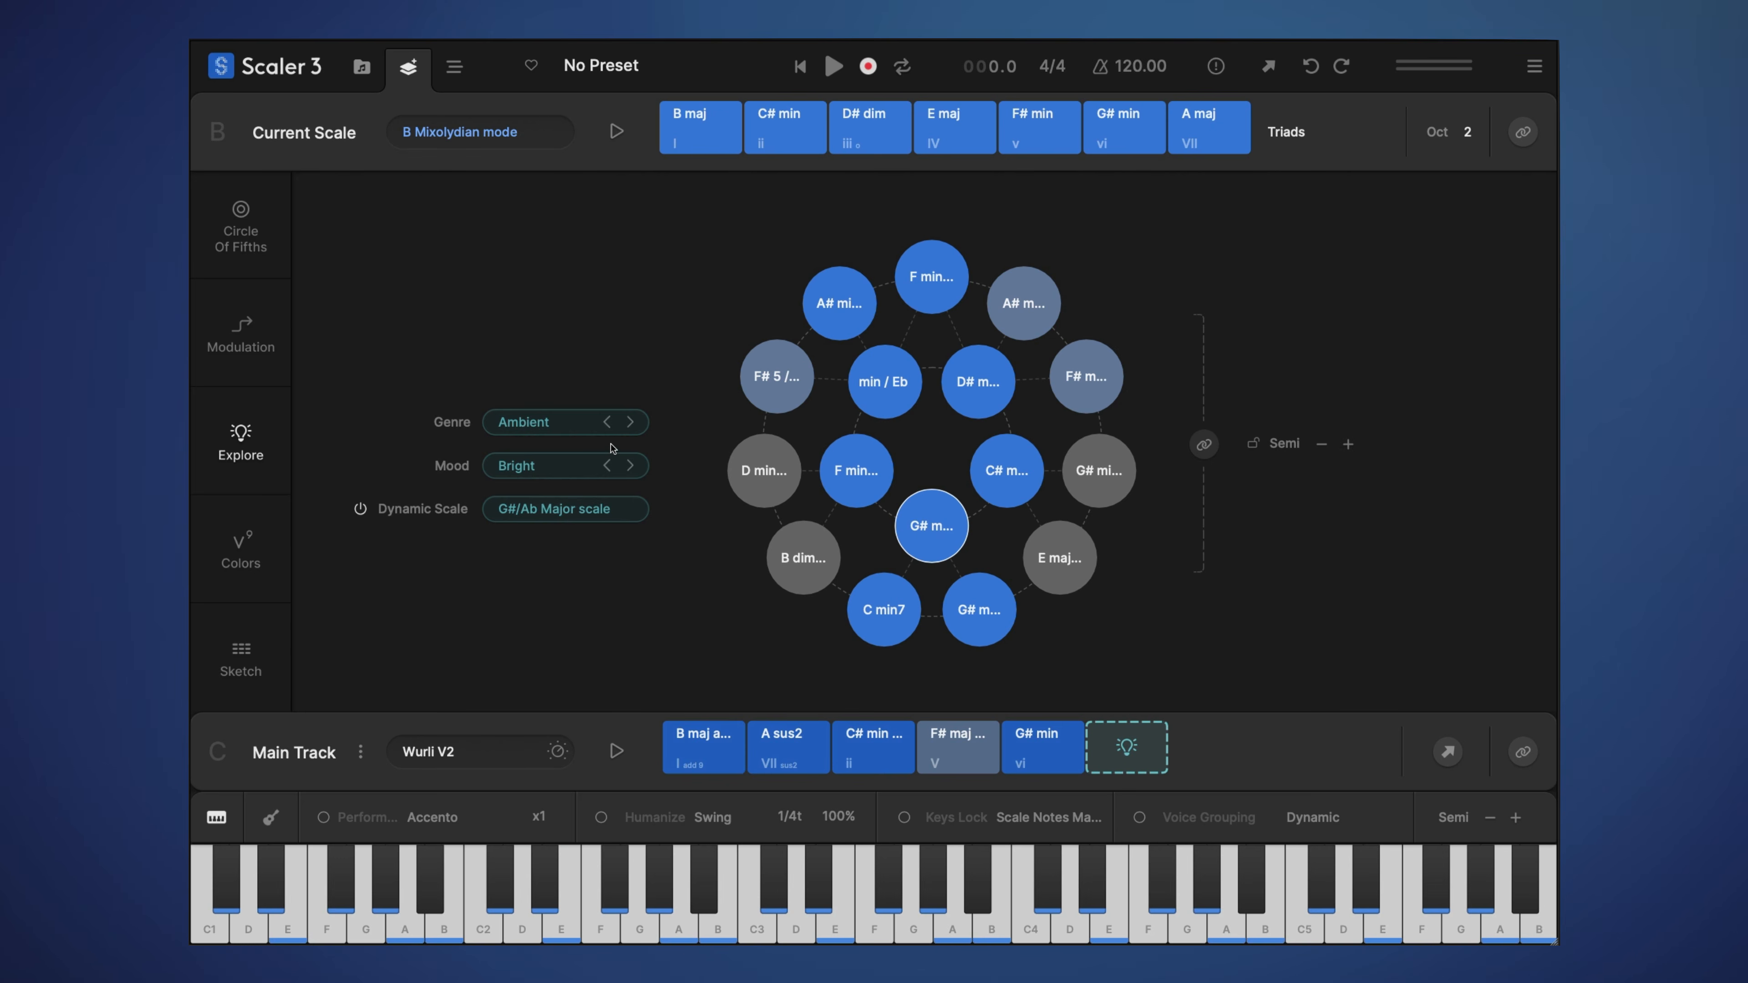
Audition the C min, F min and Ab maj chords in Explore to compare how each changes the dynamic scale
left_click(857, 458)
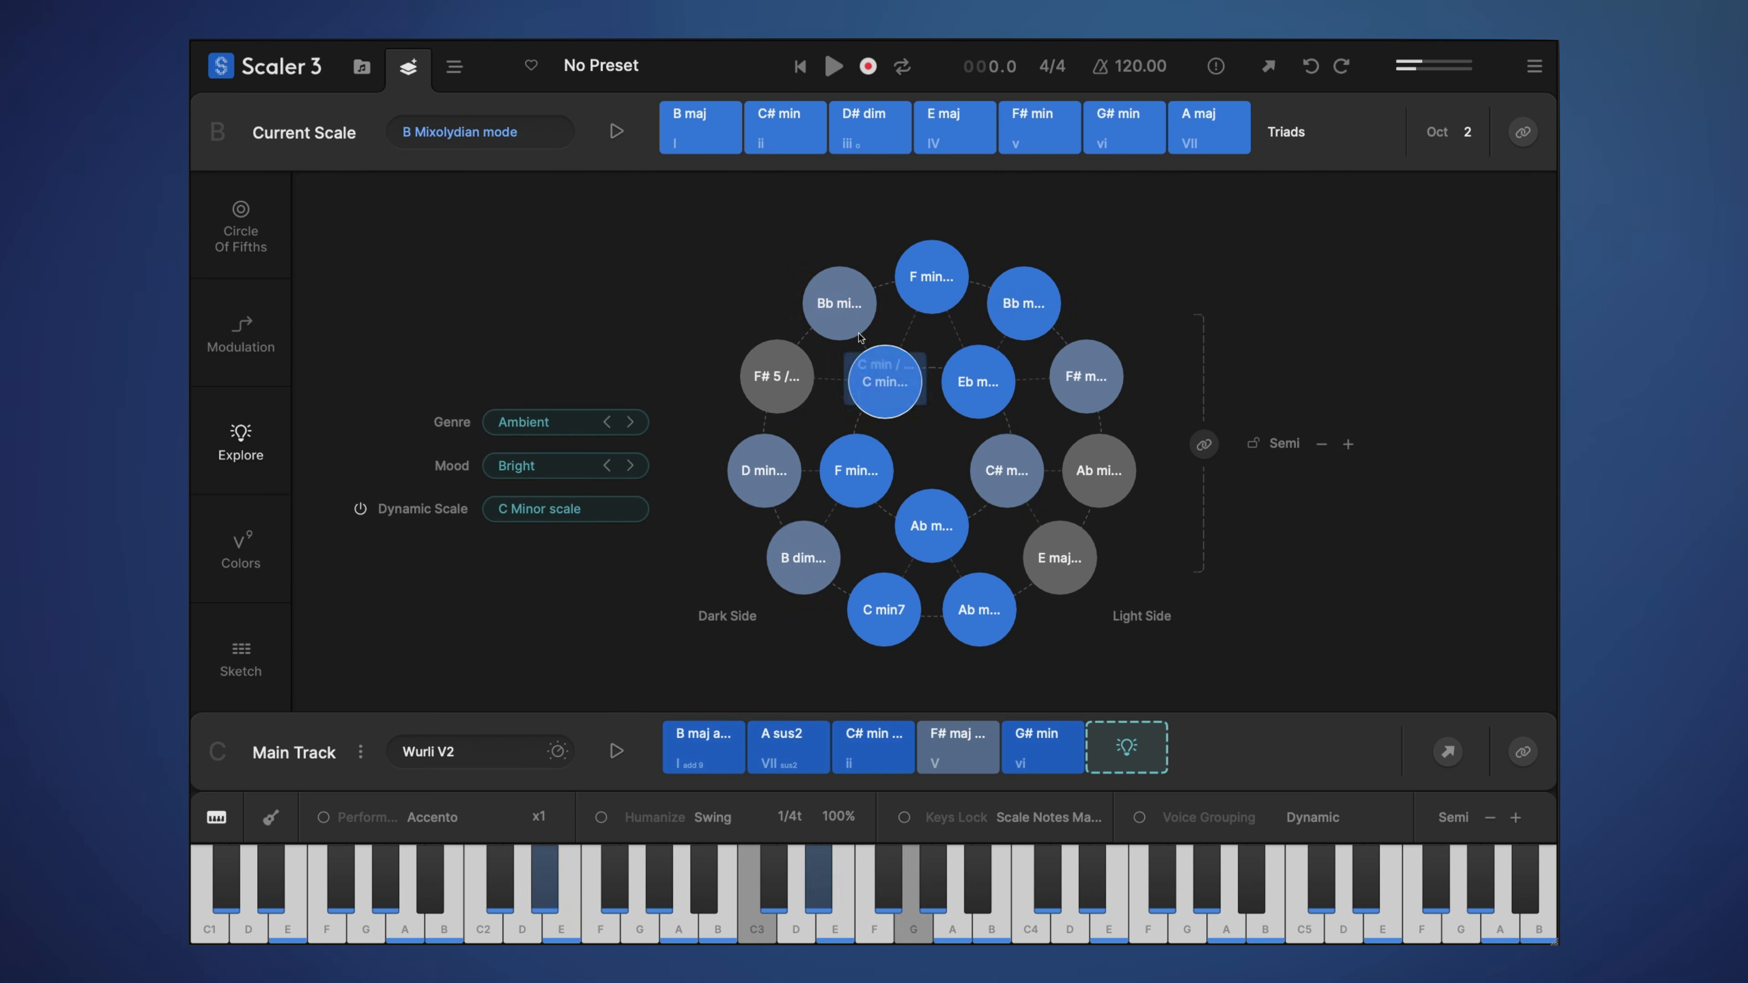
left_click(908, 295)
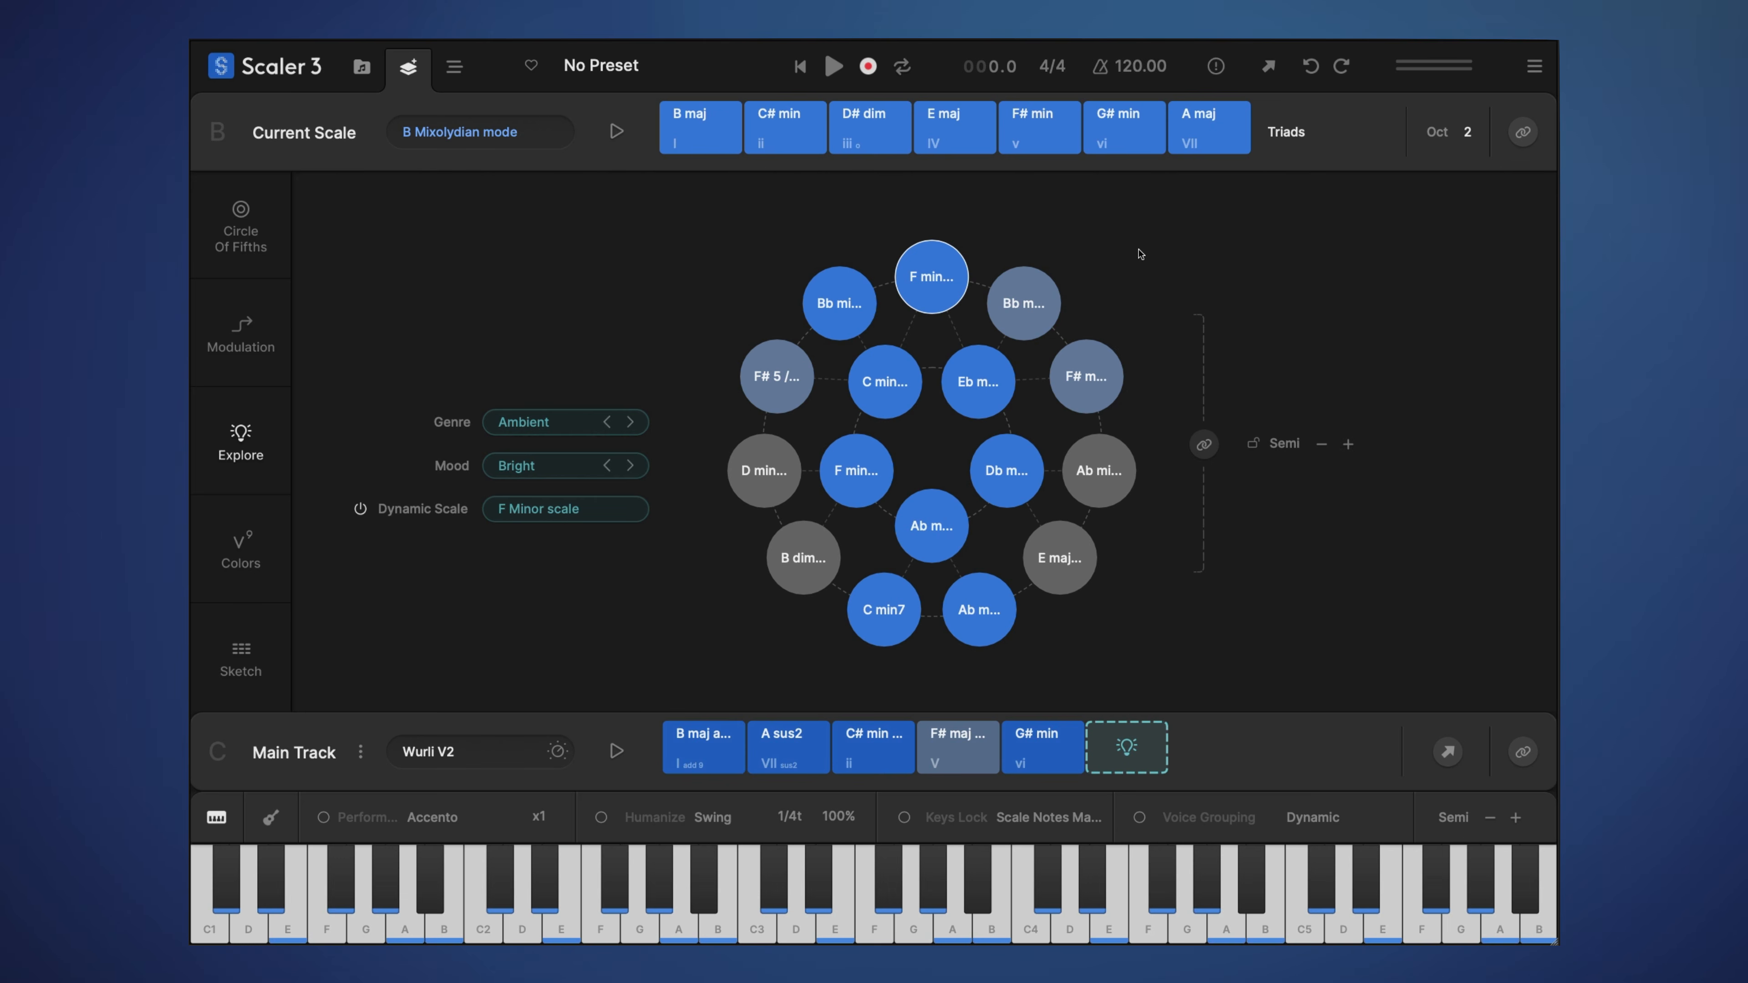
left_click(933, 529)
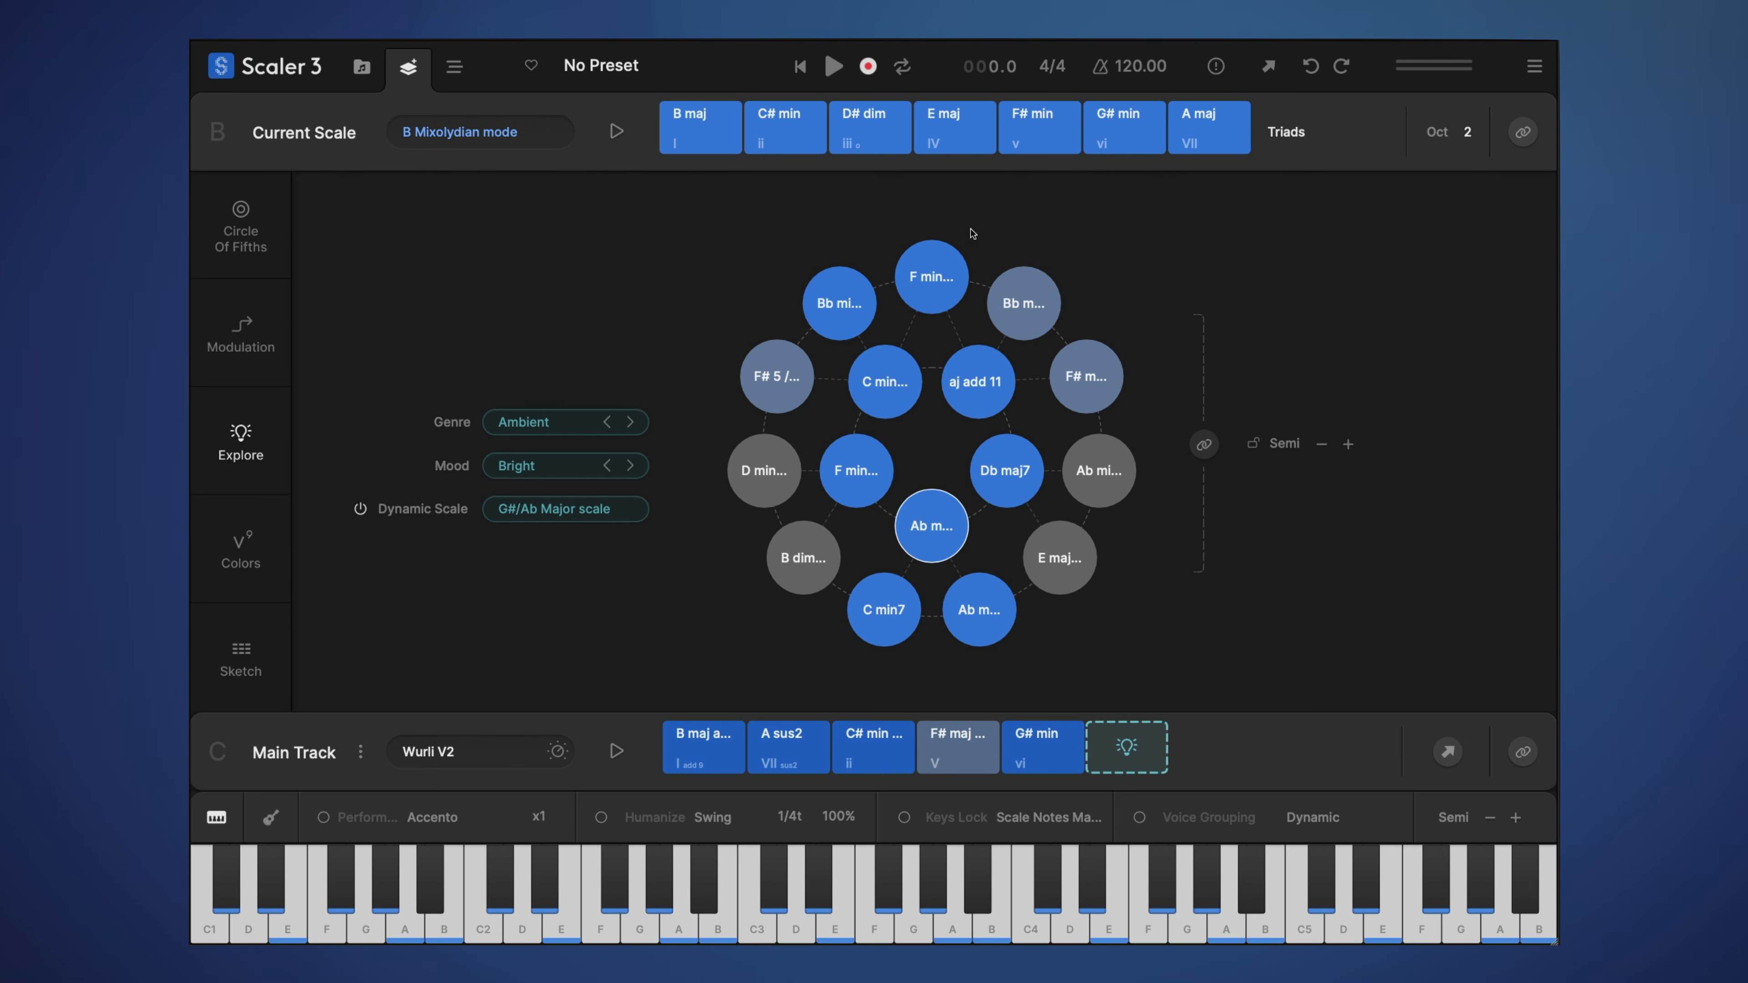
Transpose the Explore chords up from Ab maj to B maj, lock the transposition, and audition the B maj and Eb min chords
left_click(1254, 444)
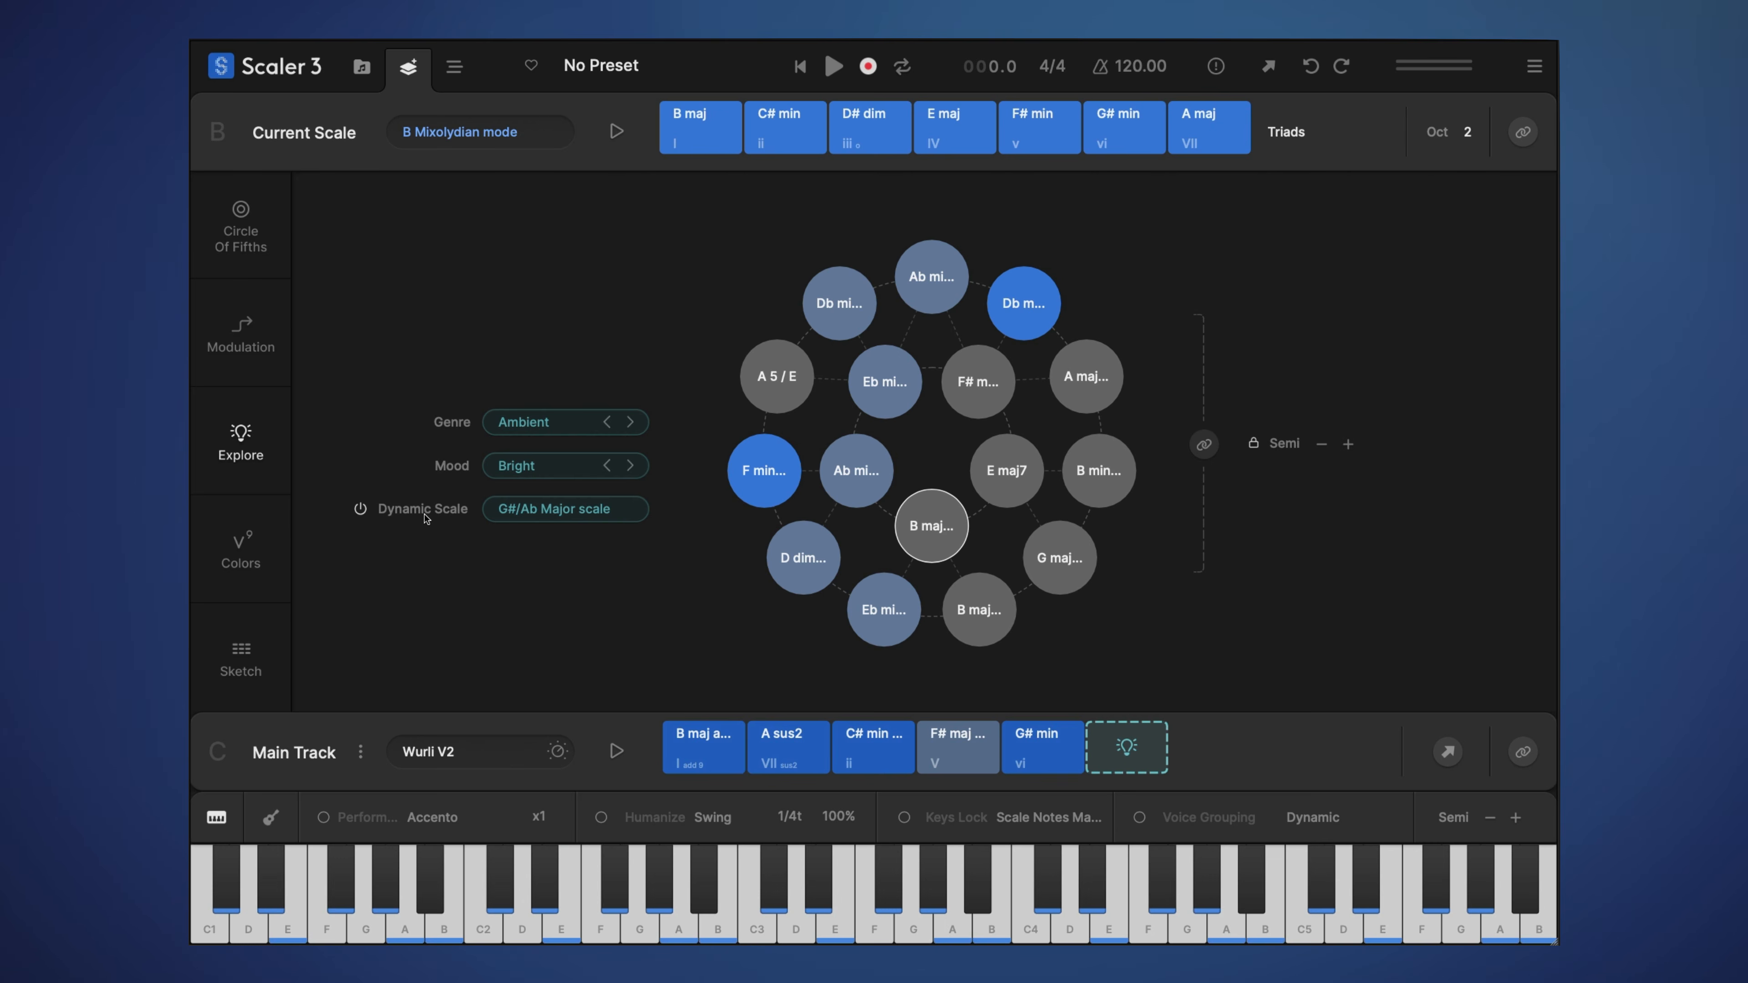
left_click(931, 525)
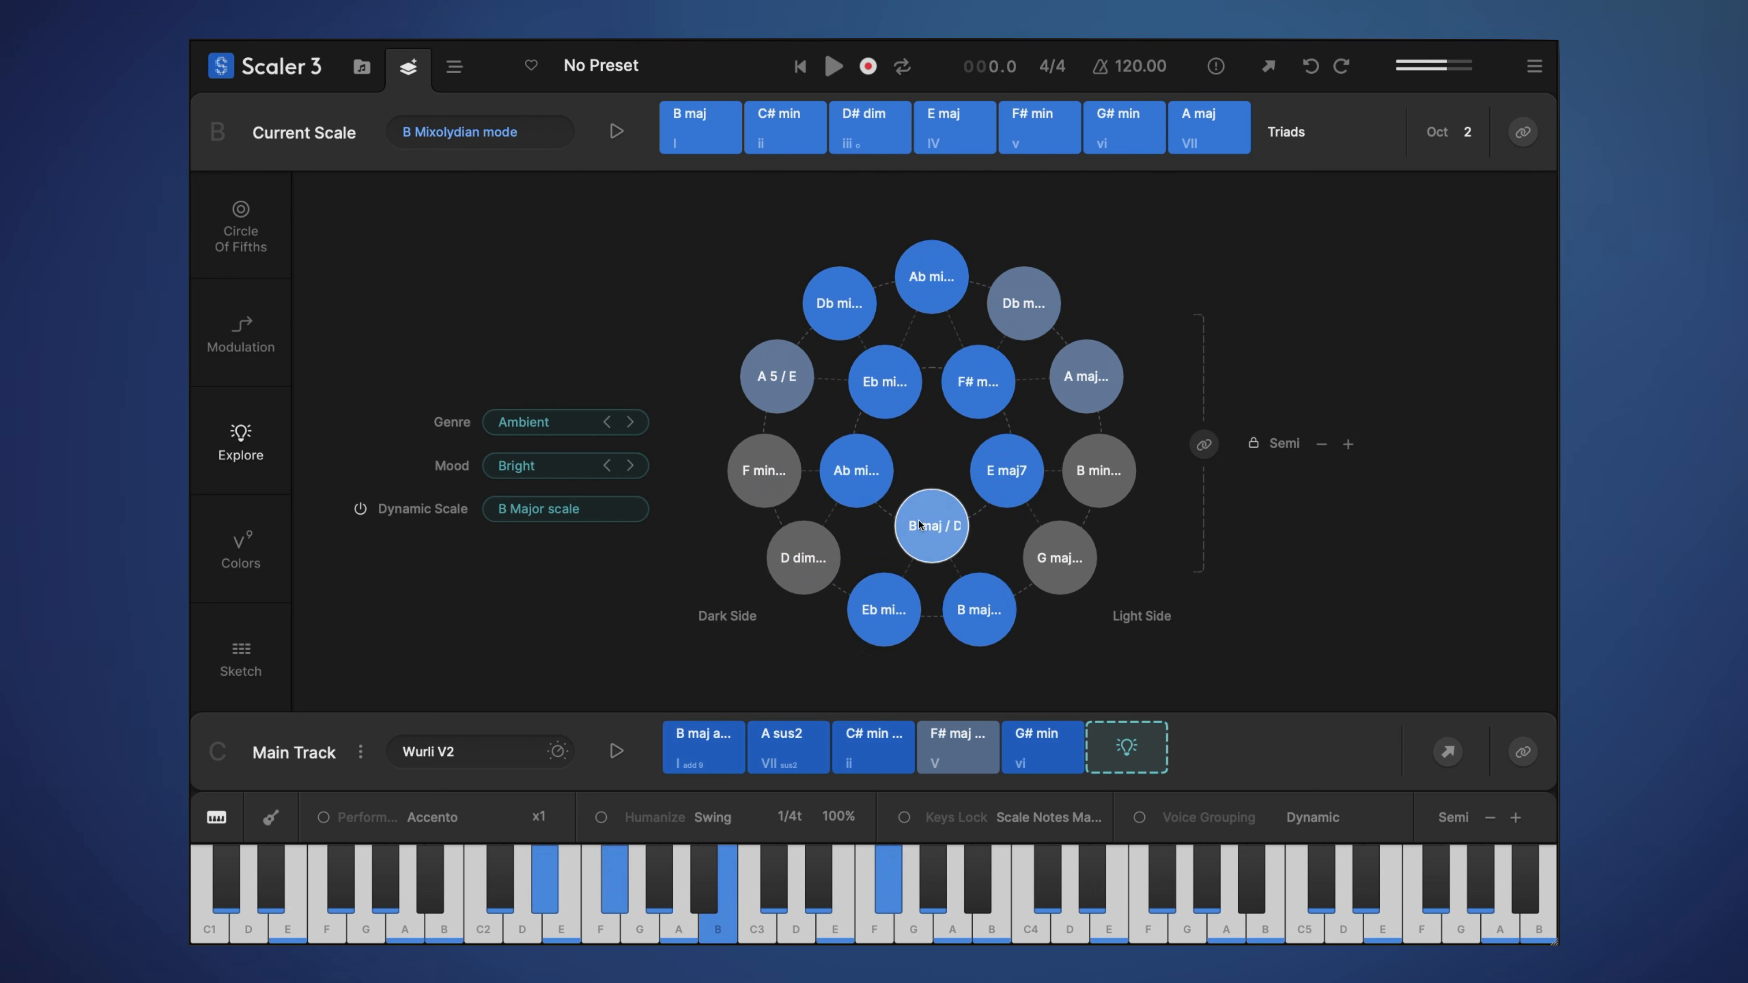
left_click(891, 381)
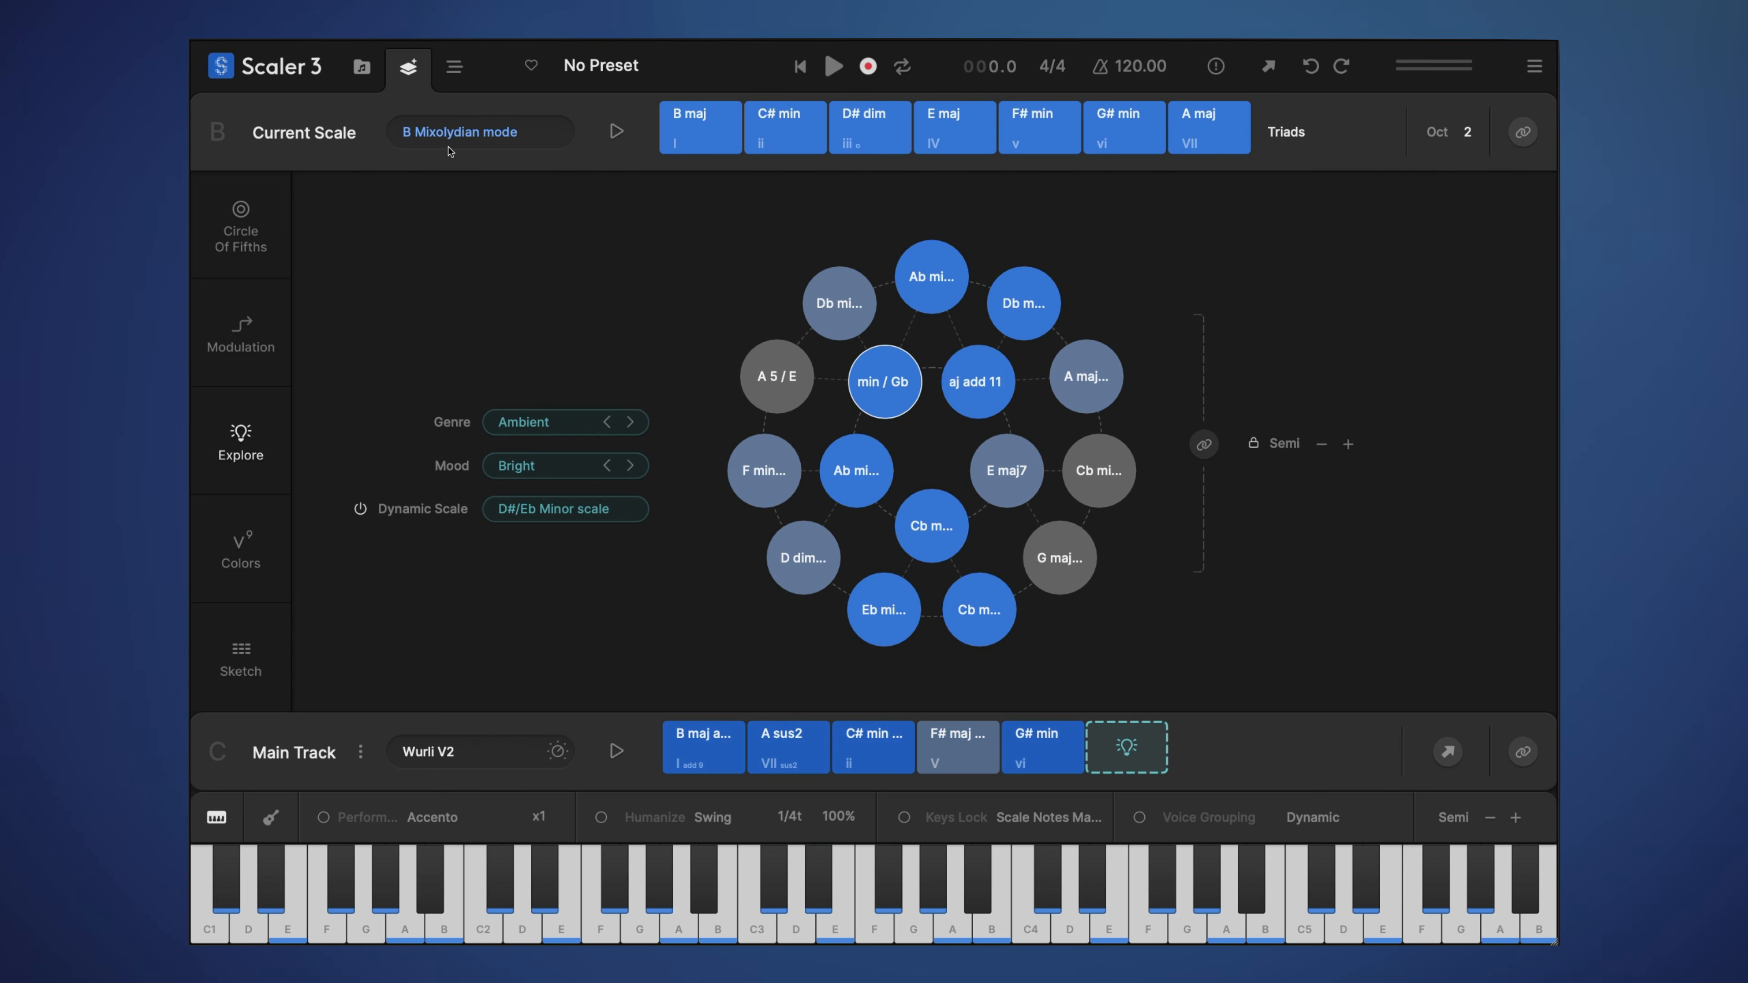
Compare the Explore chord colouring with Dynamic Scale off and on, auditioning D dim and both B maj chords
left_click(369, 507)
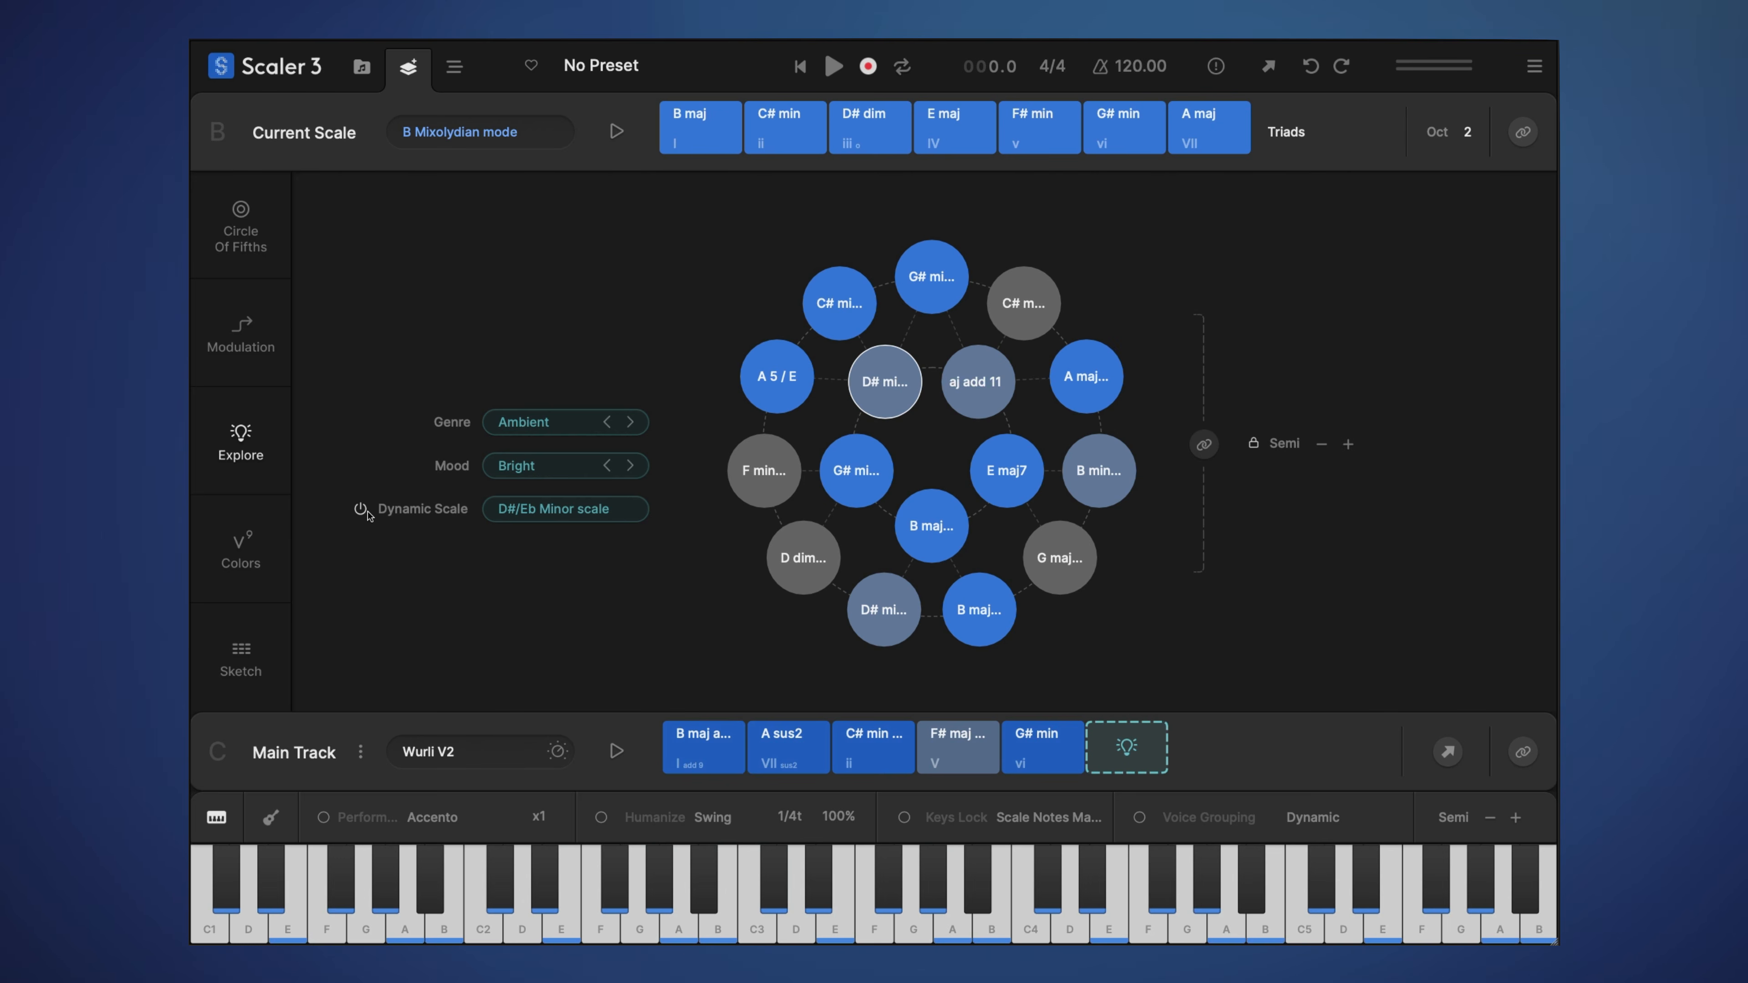
left_click(803, 557)
left_click(943, 527)
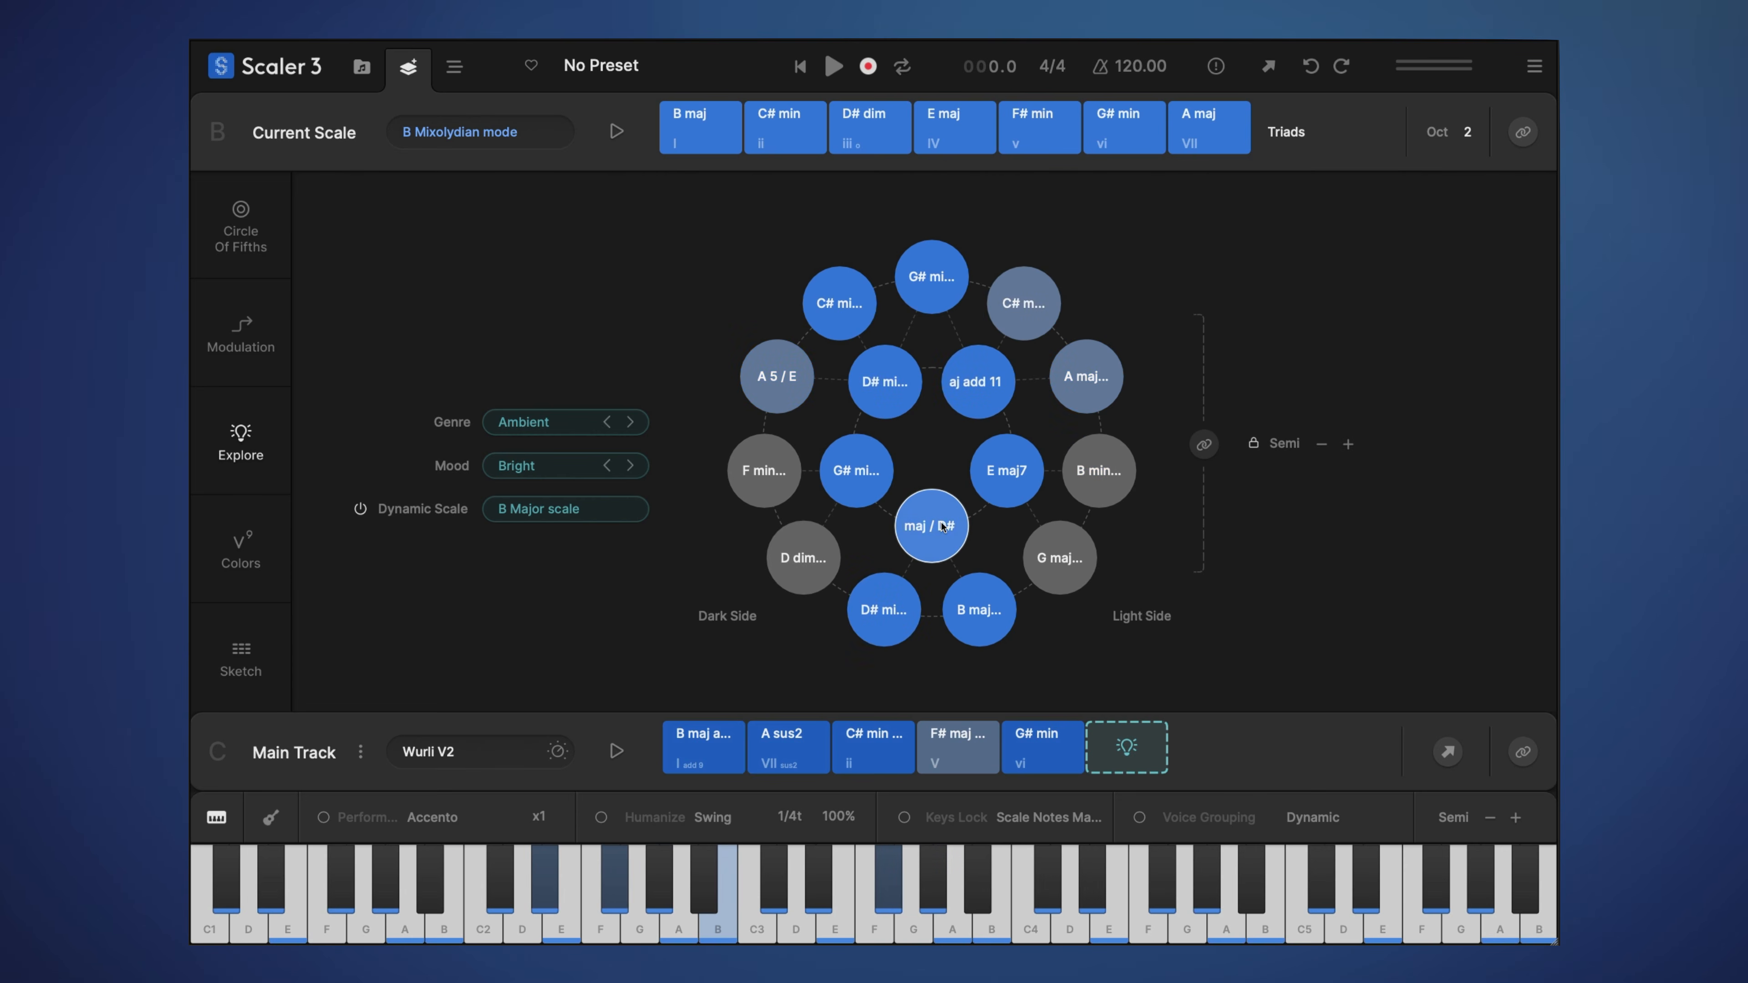
left_click(979, 610)
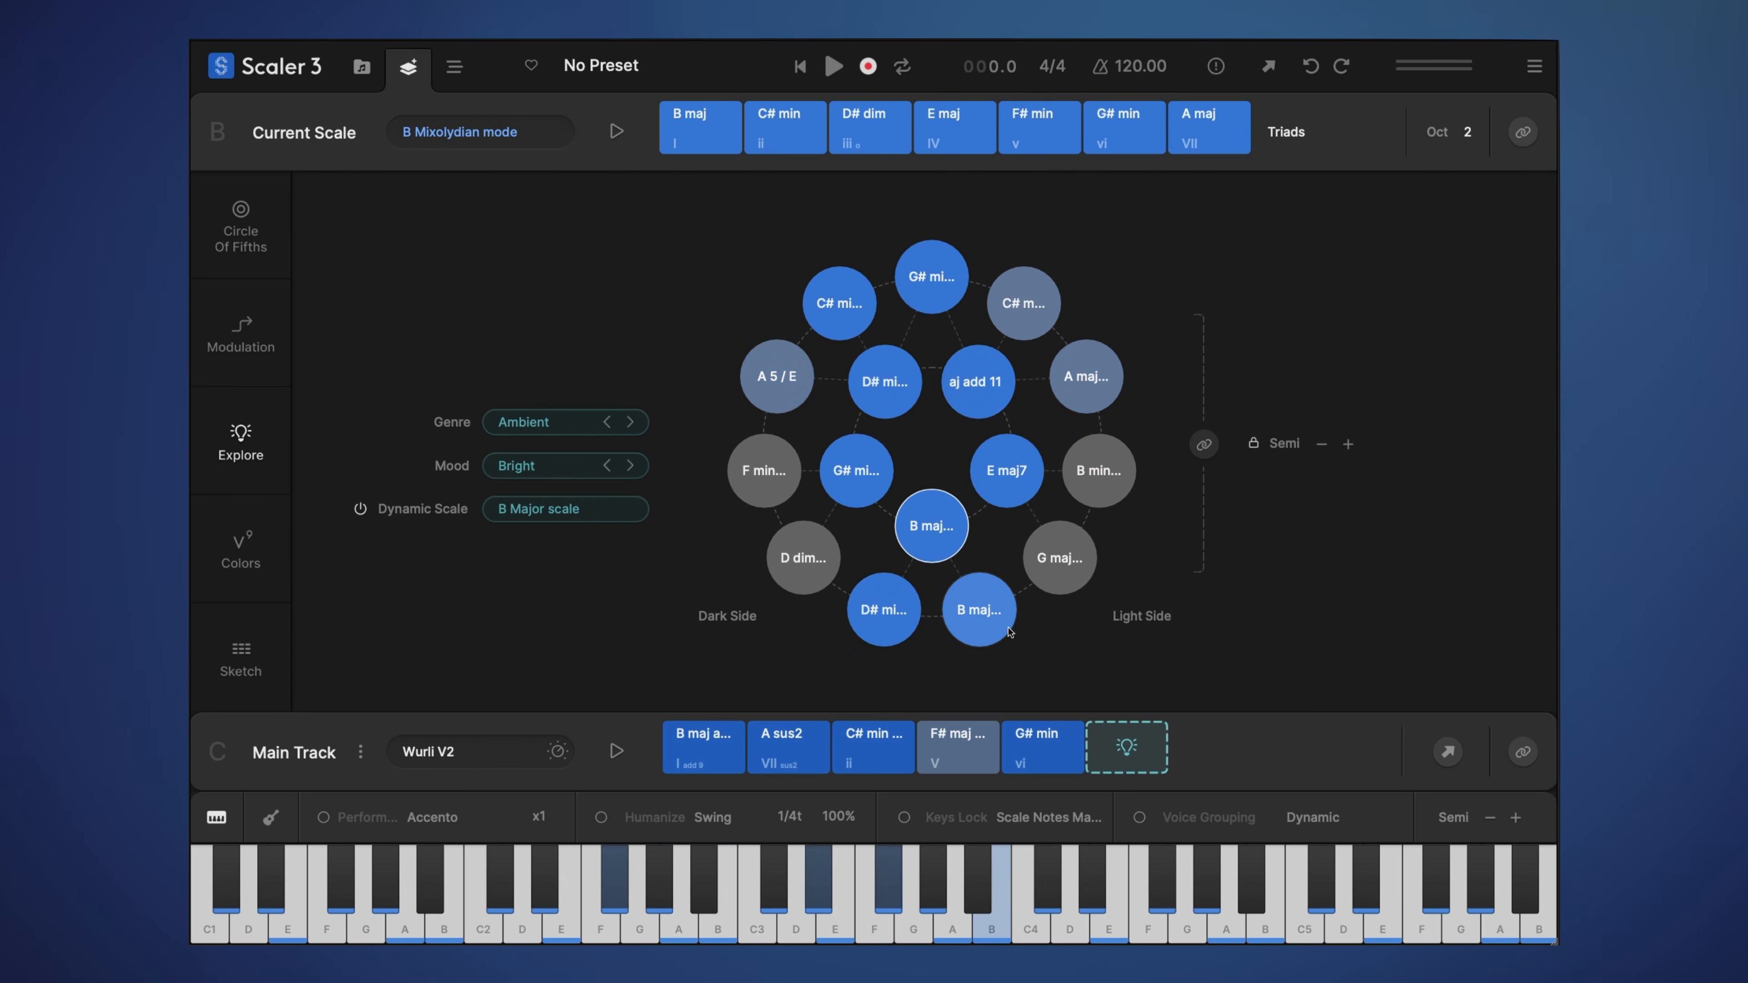
Audition the inner ring of Explore chords from B maj through E maj7, F# maj, D# min and G# min back to B maj
left_click(943, 529)
left_click(995, 483)
left_click(977, 382)
left_click(885, 383)
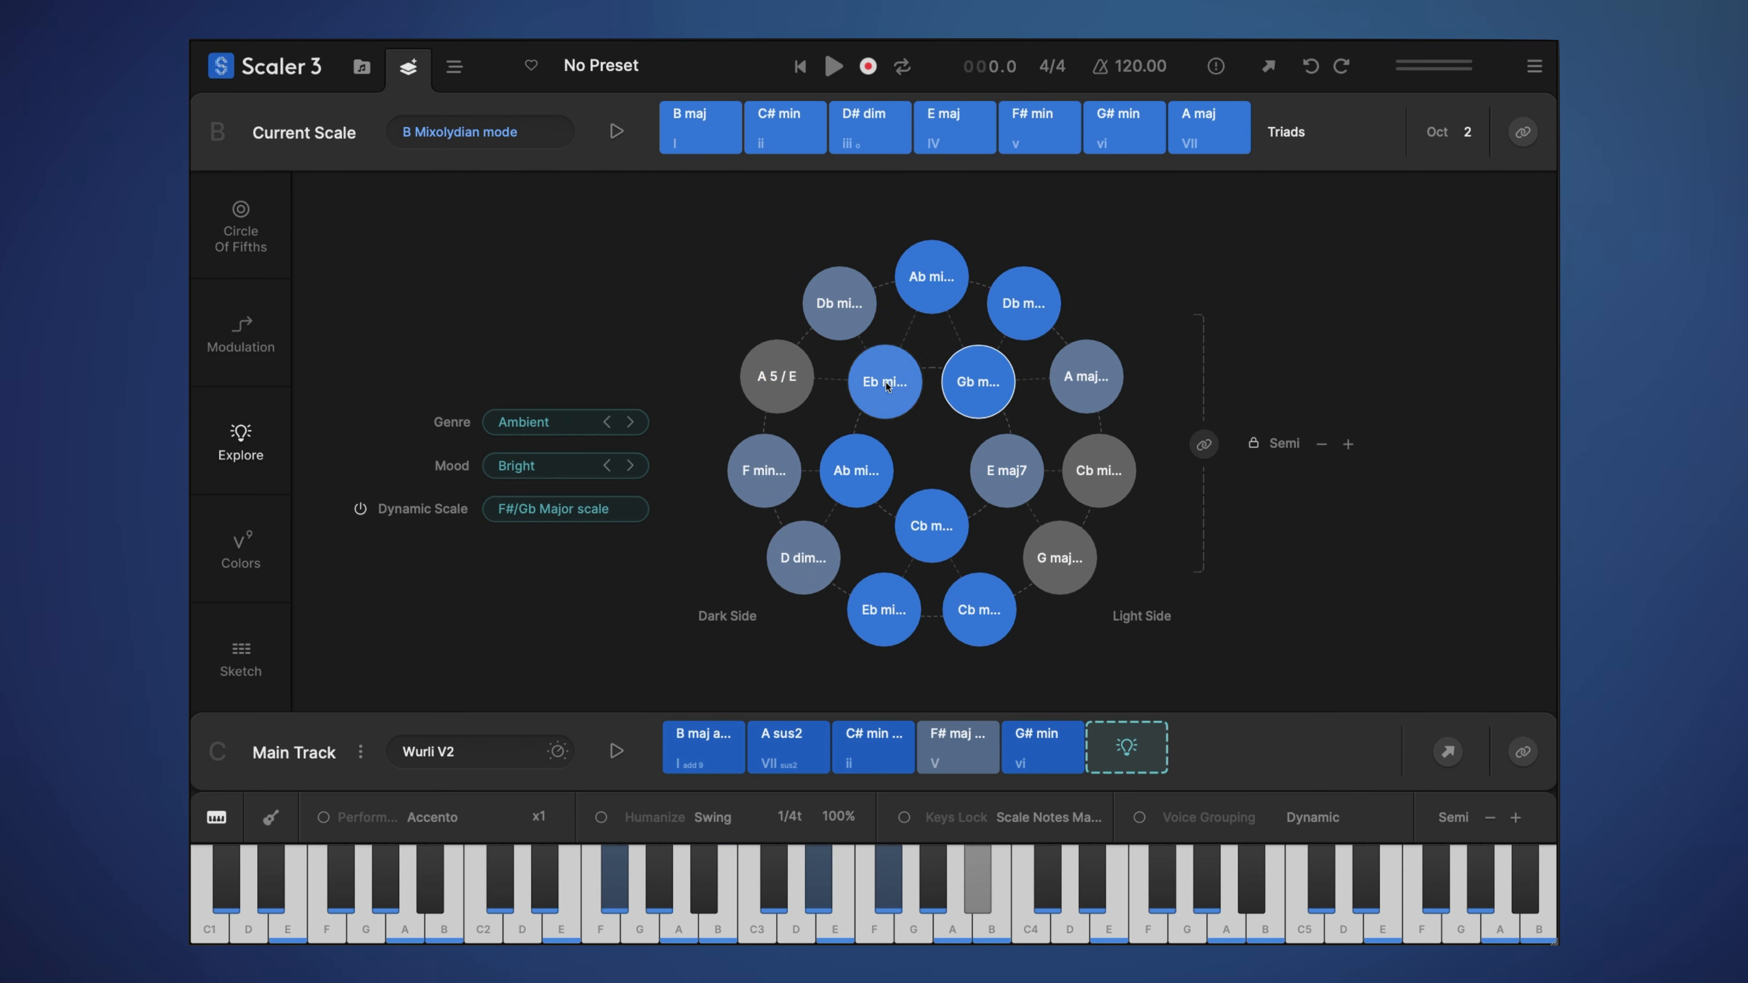
left_click(857, 470)
left_click(931, 525)
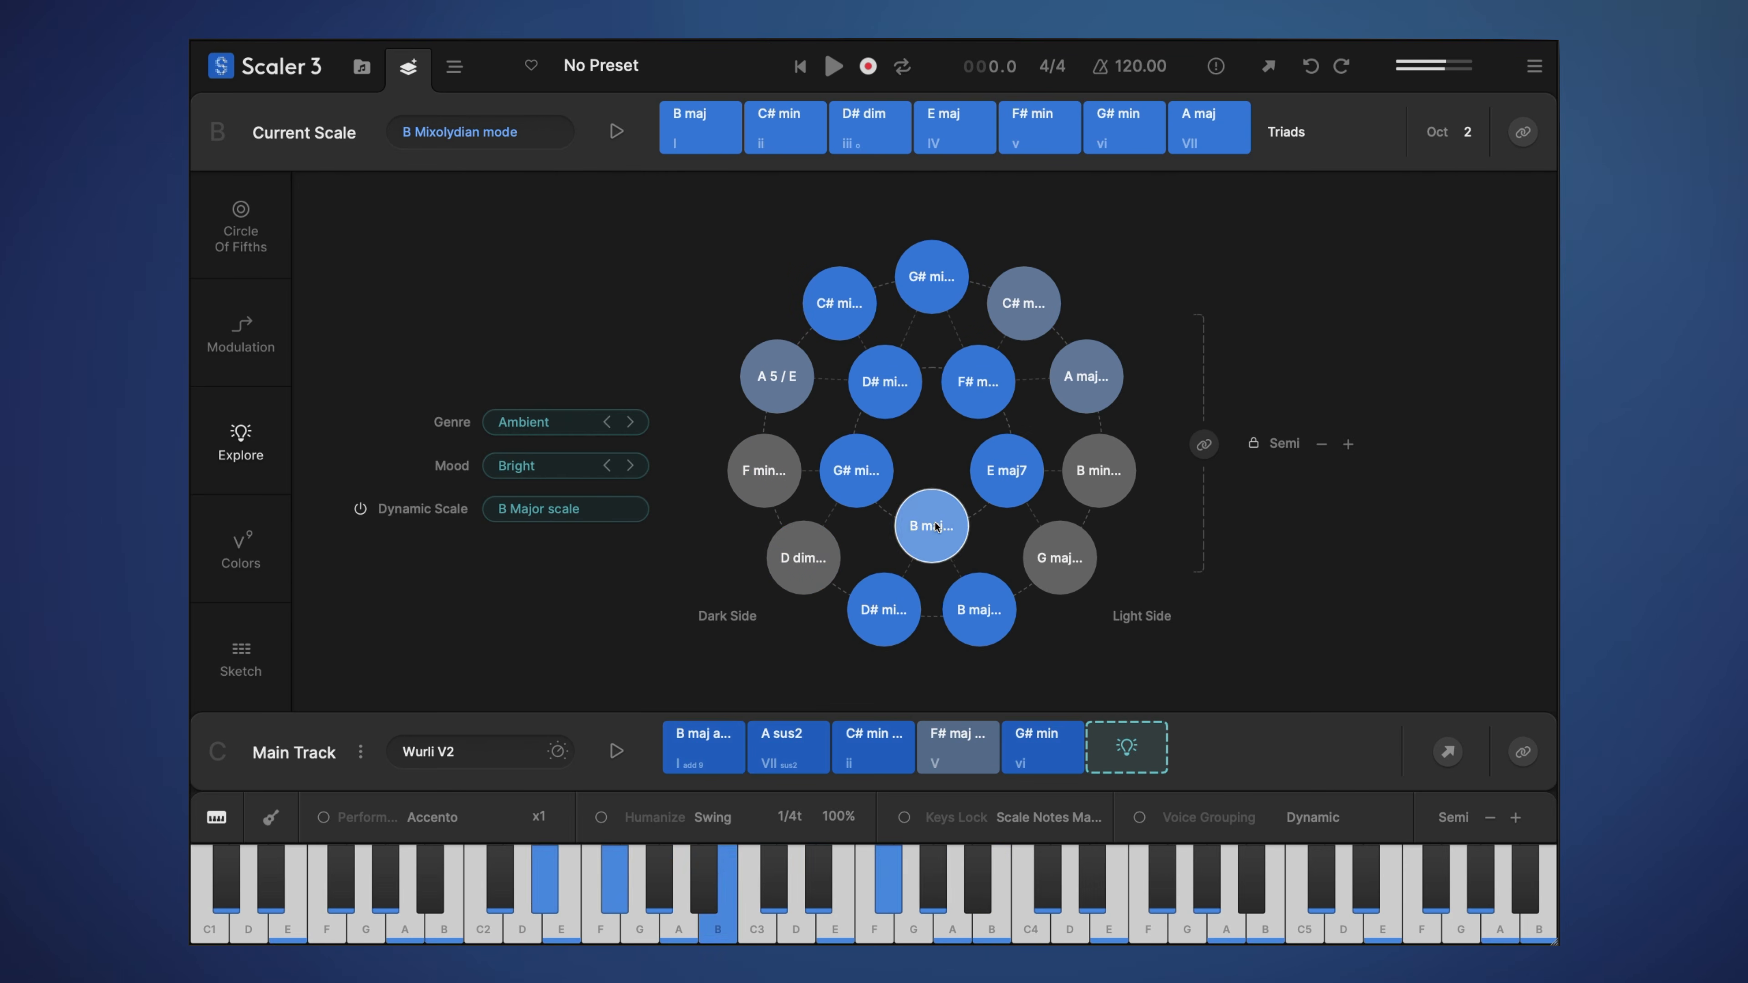
Audition Explore chord sequences combining C# min, A maj, E maj7, B maj and F# maj to find a continuation for the progression
left_click(839, 307)
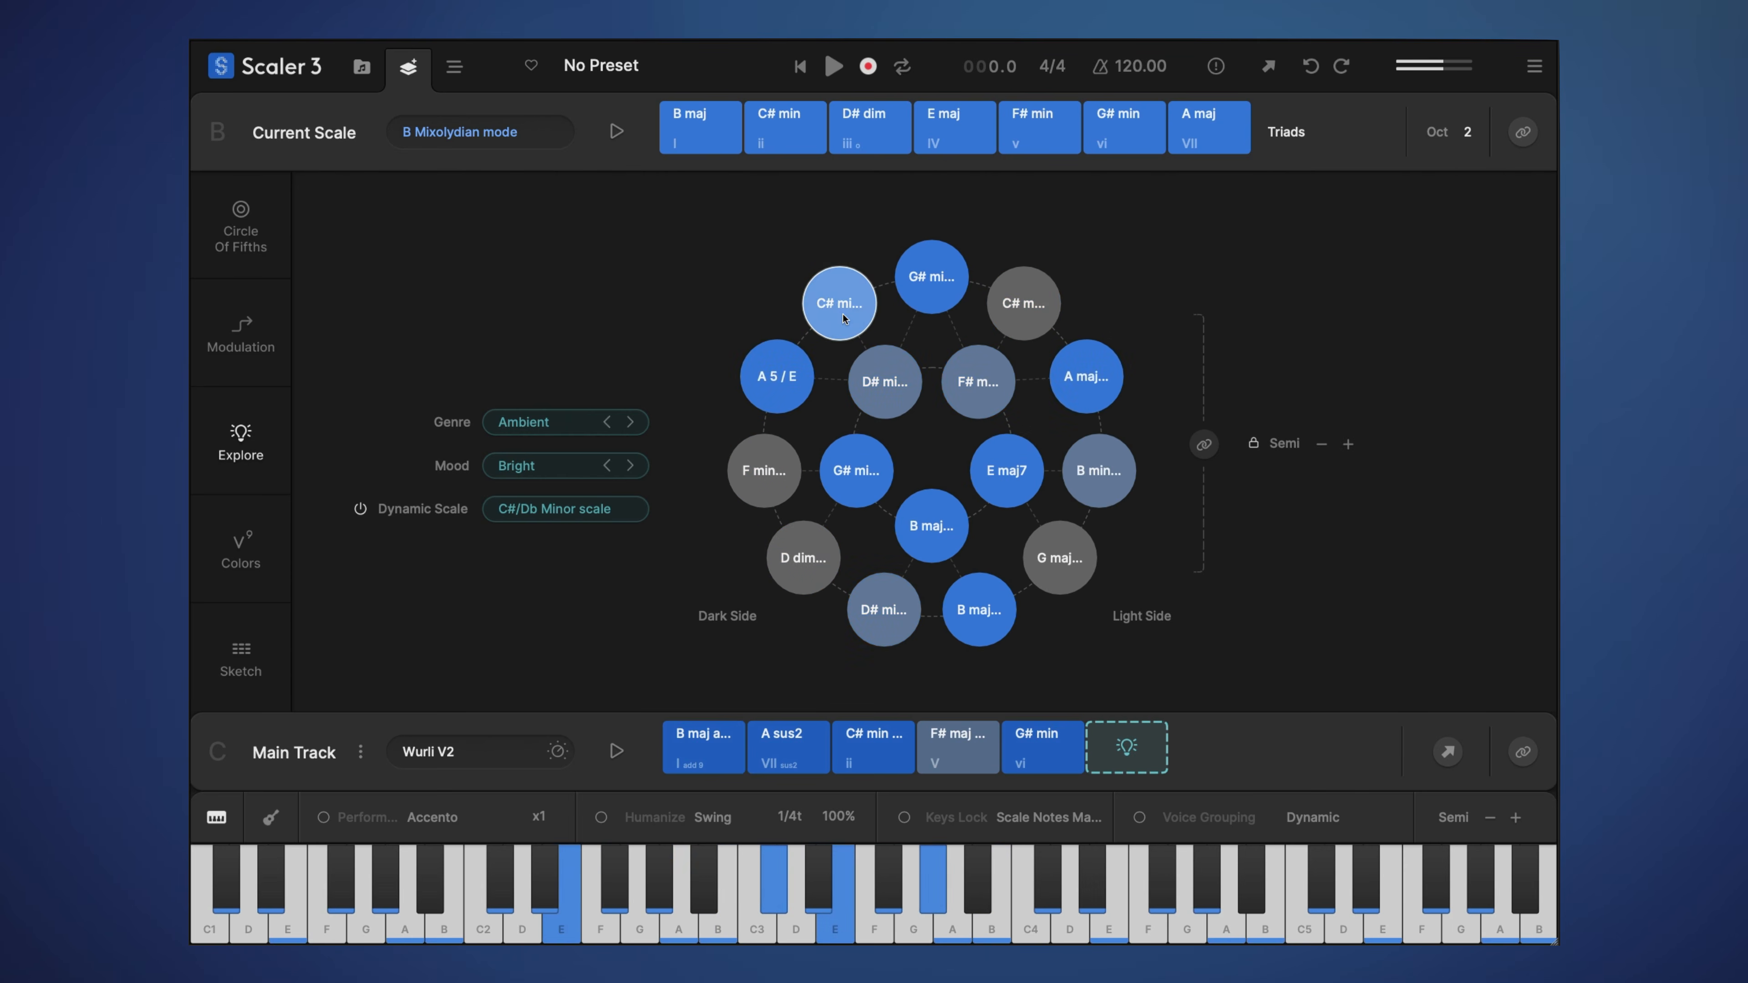
left_click(1094, 390)
left_click(1007, 470)
left_click(931, 525)
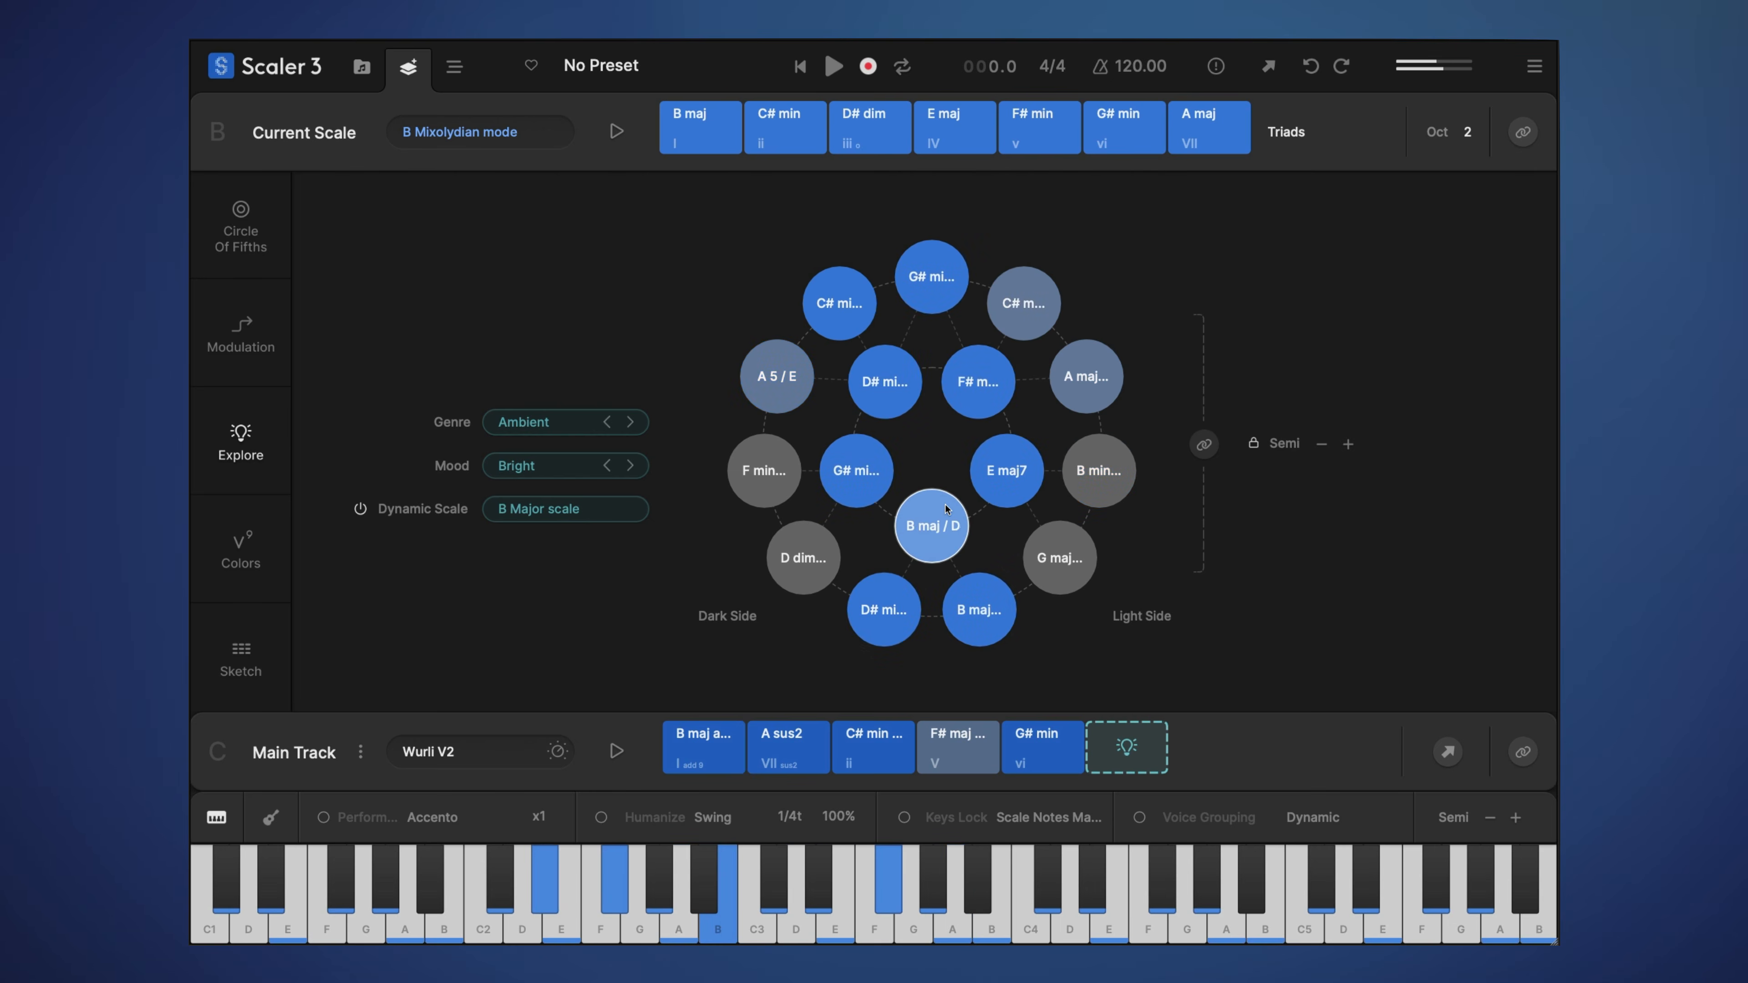
left_click(835, 319)
left_click(1073, 380)
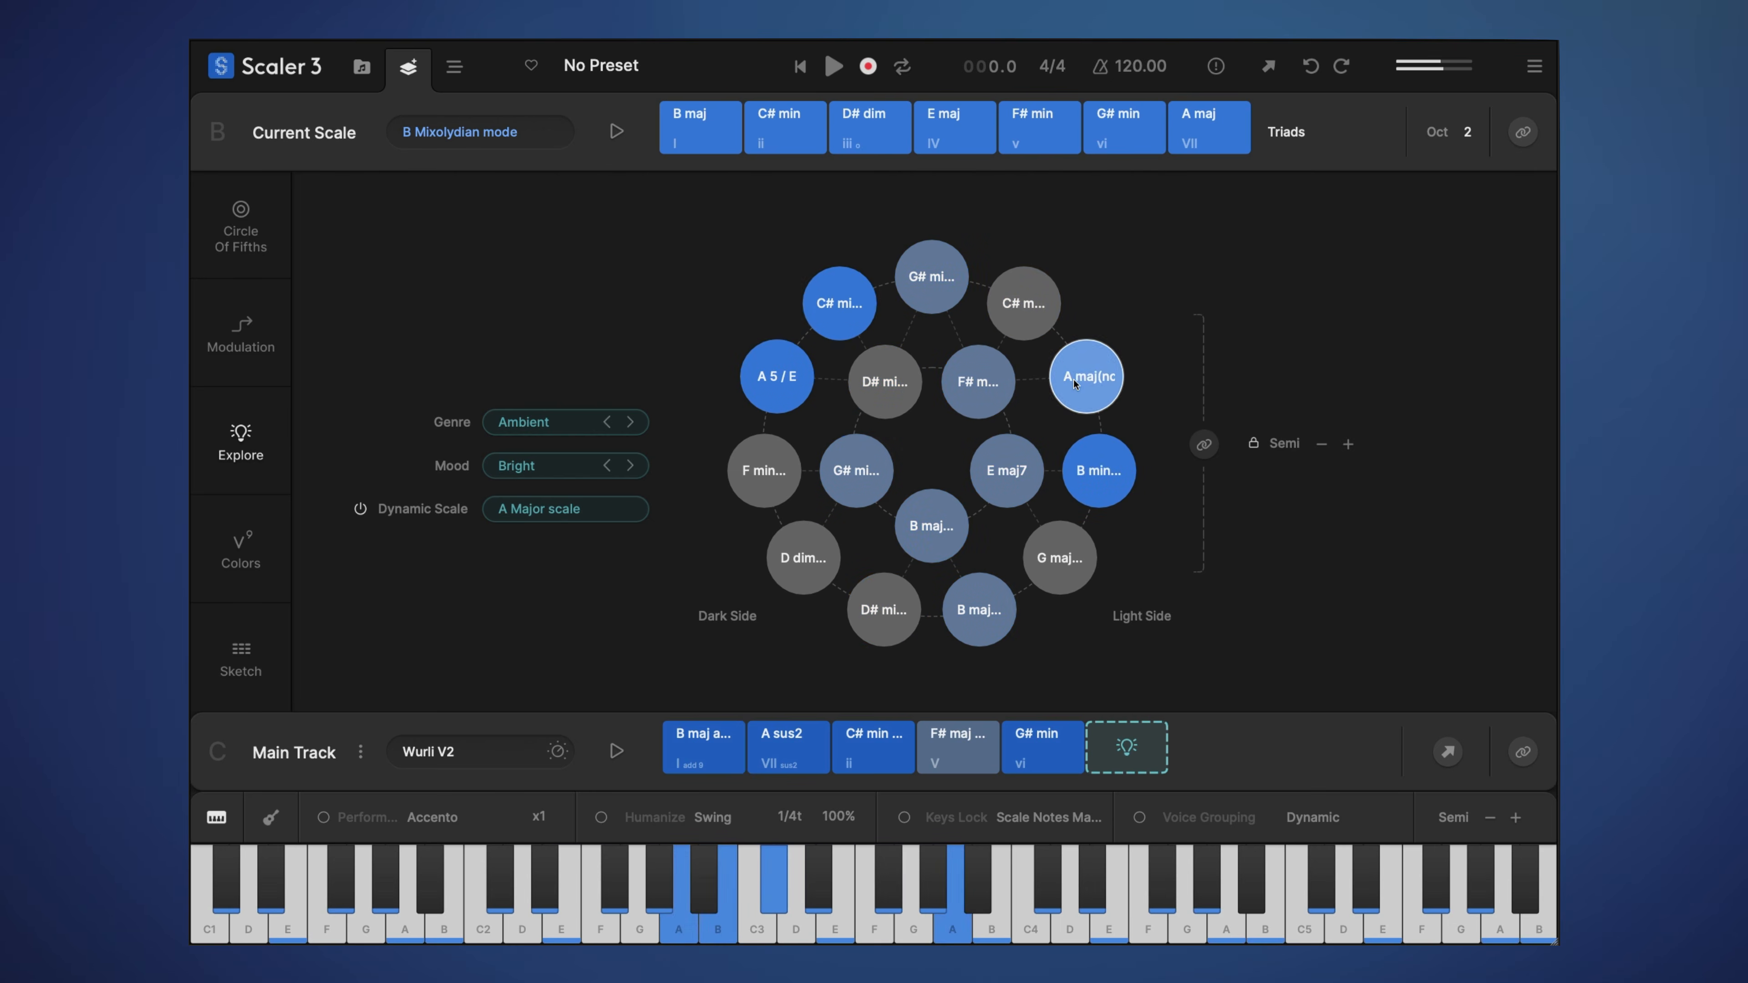
left_click(991, 382)
left_click(839, 305)
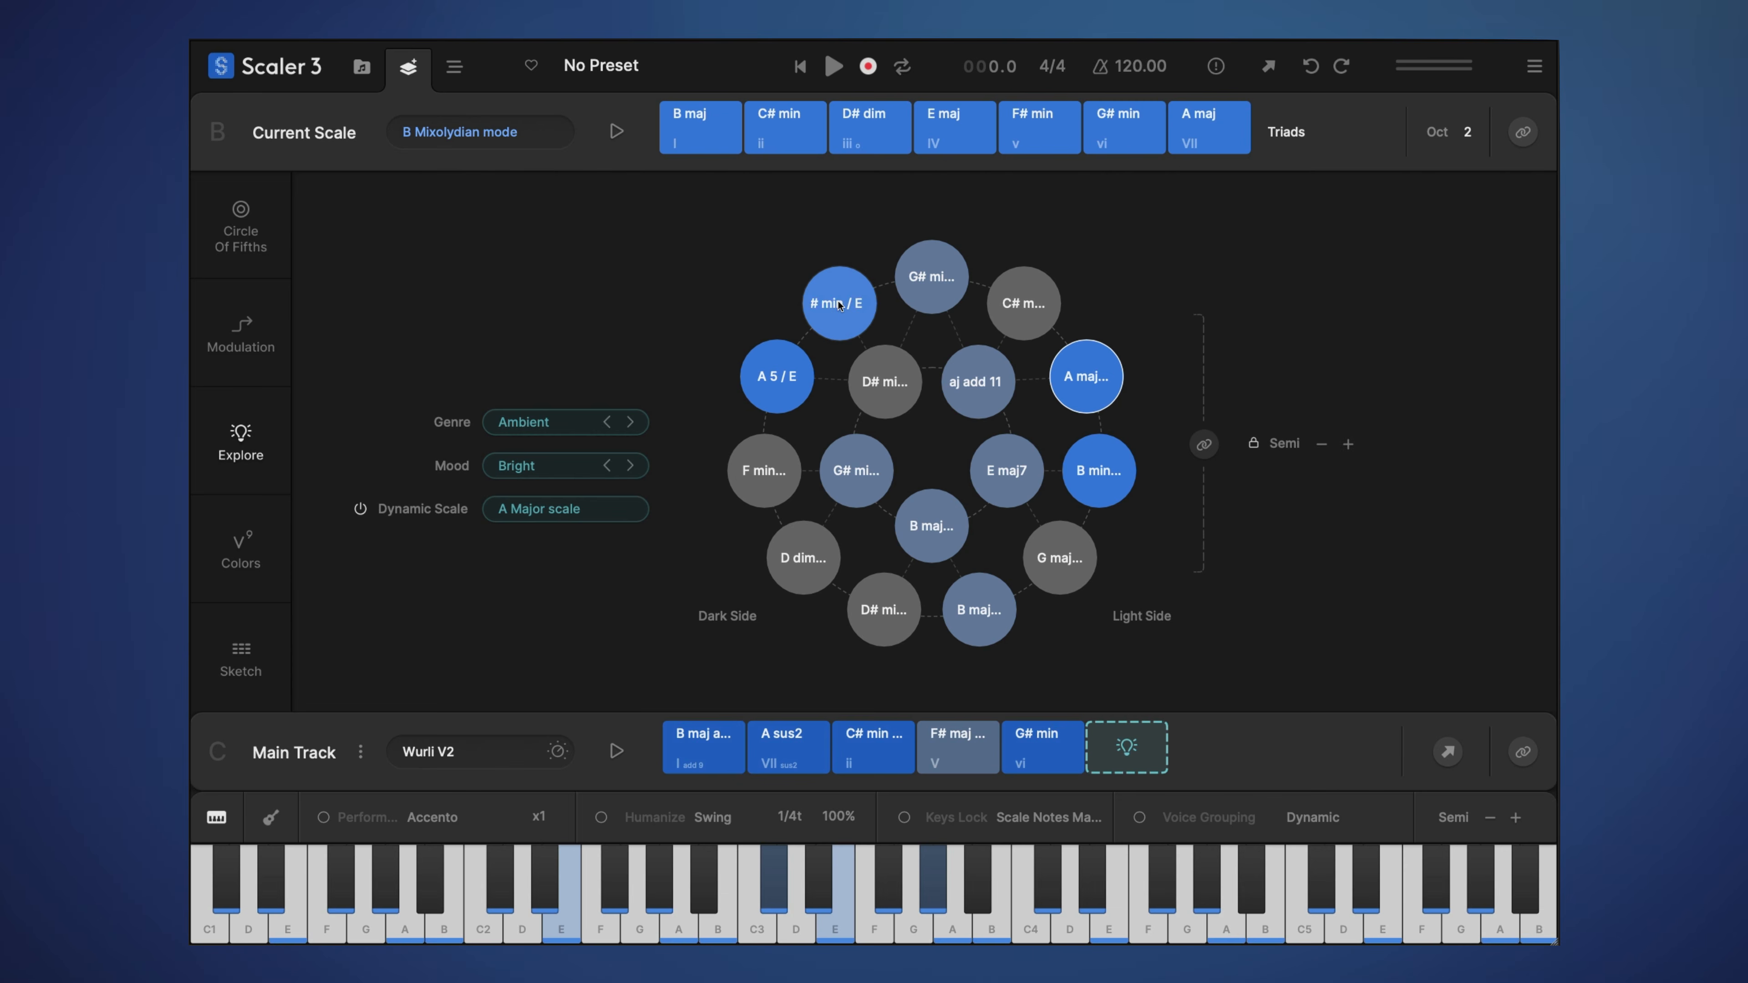
left_click(1073, 376)
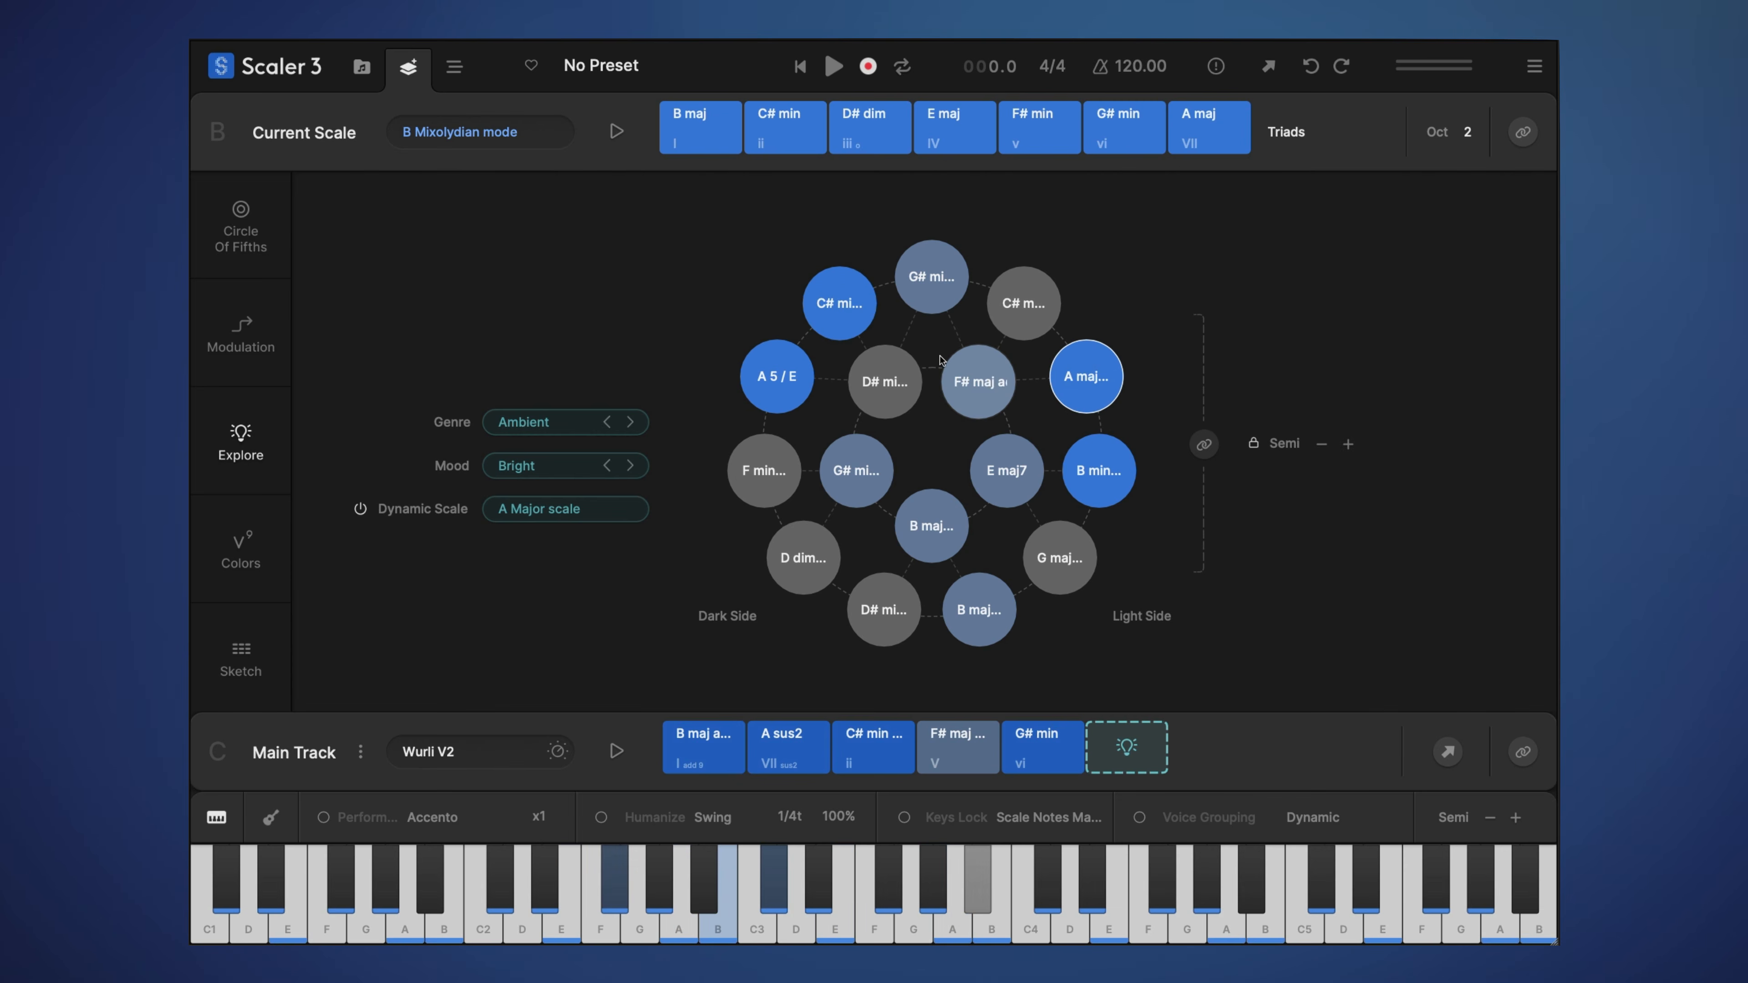
Add the C# min and A maj(no5) 9 chords from Explore to the end of the Main Track and play the progression
left_click(846, 310)
left_click_drag(847, 310, 1132, 748)
left_click_drag(1099, 413, 1208, 763)
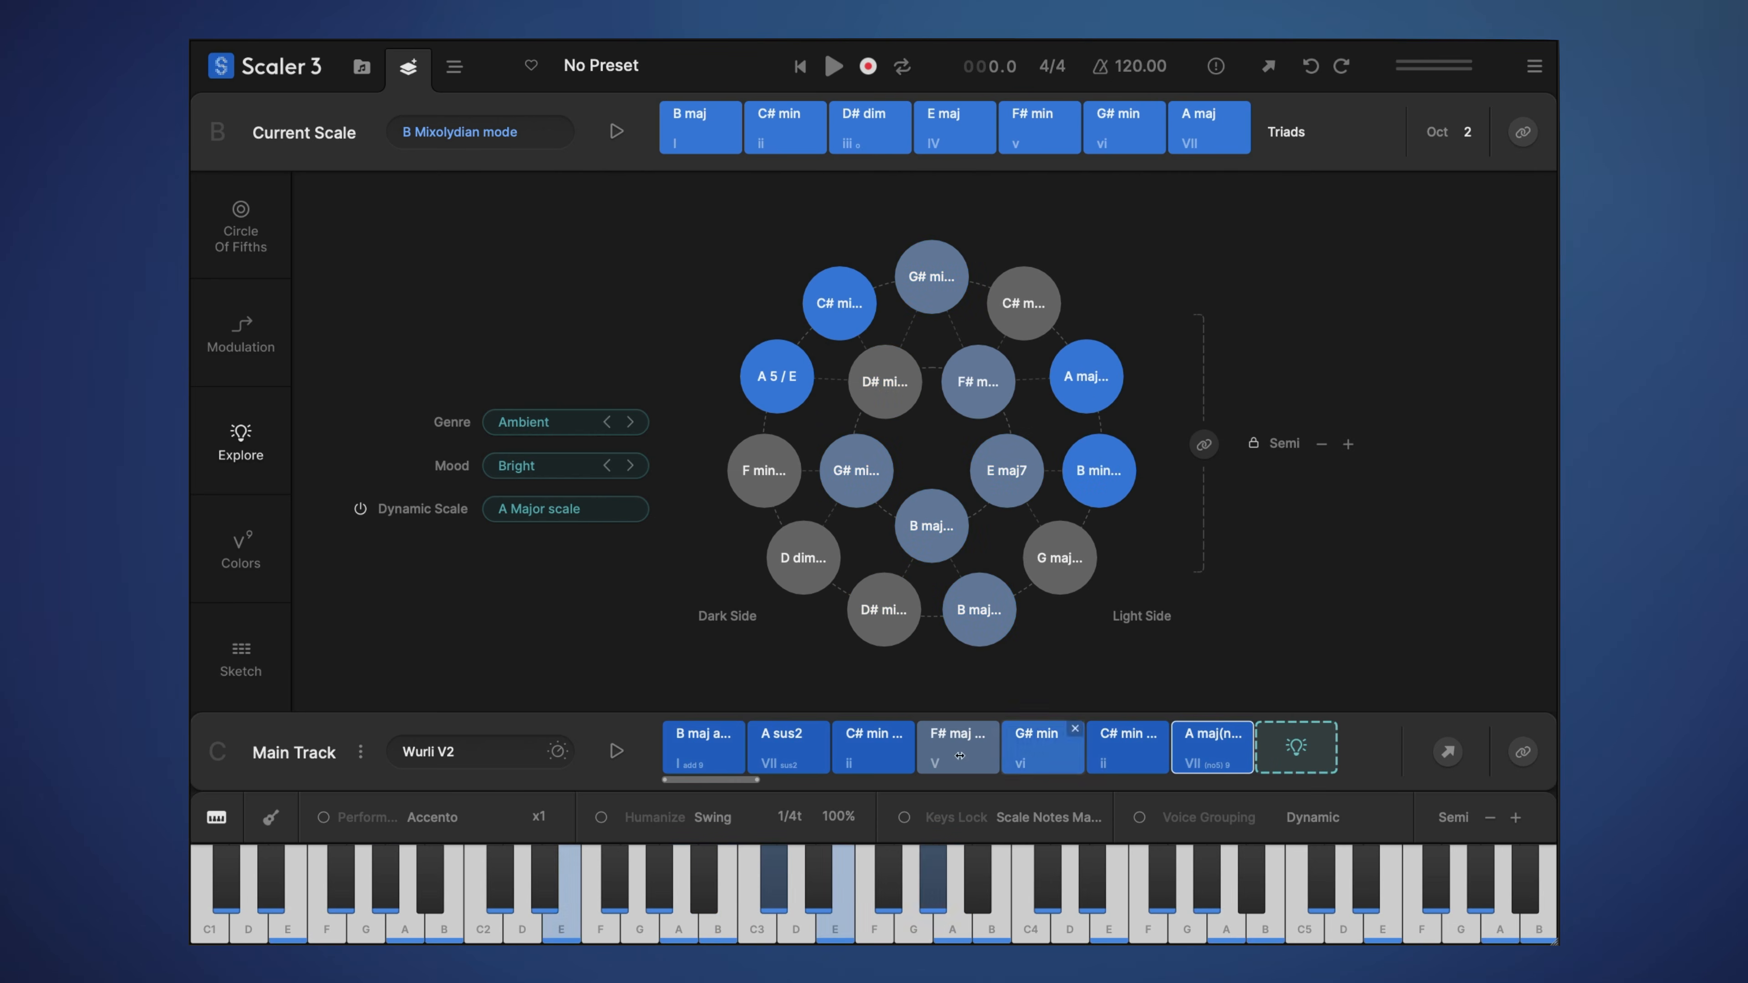
left_click(616, 751)
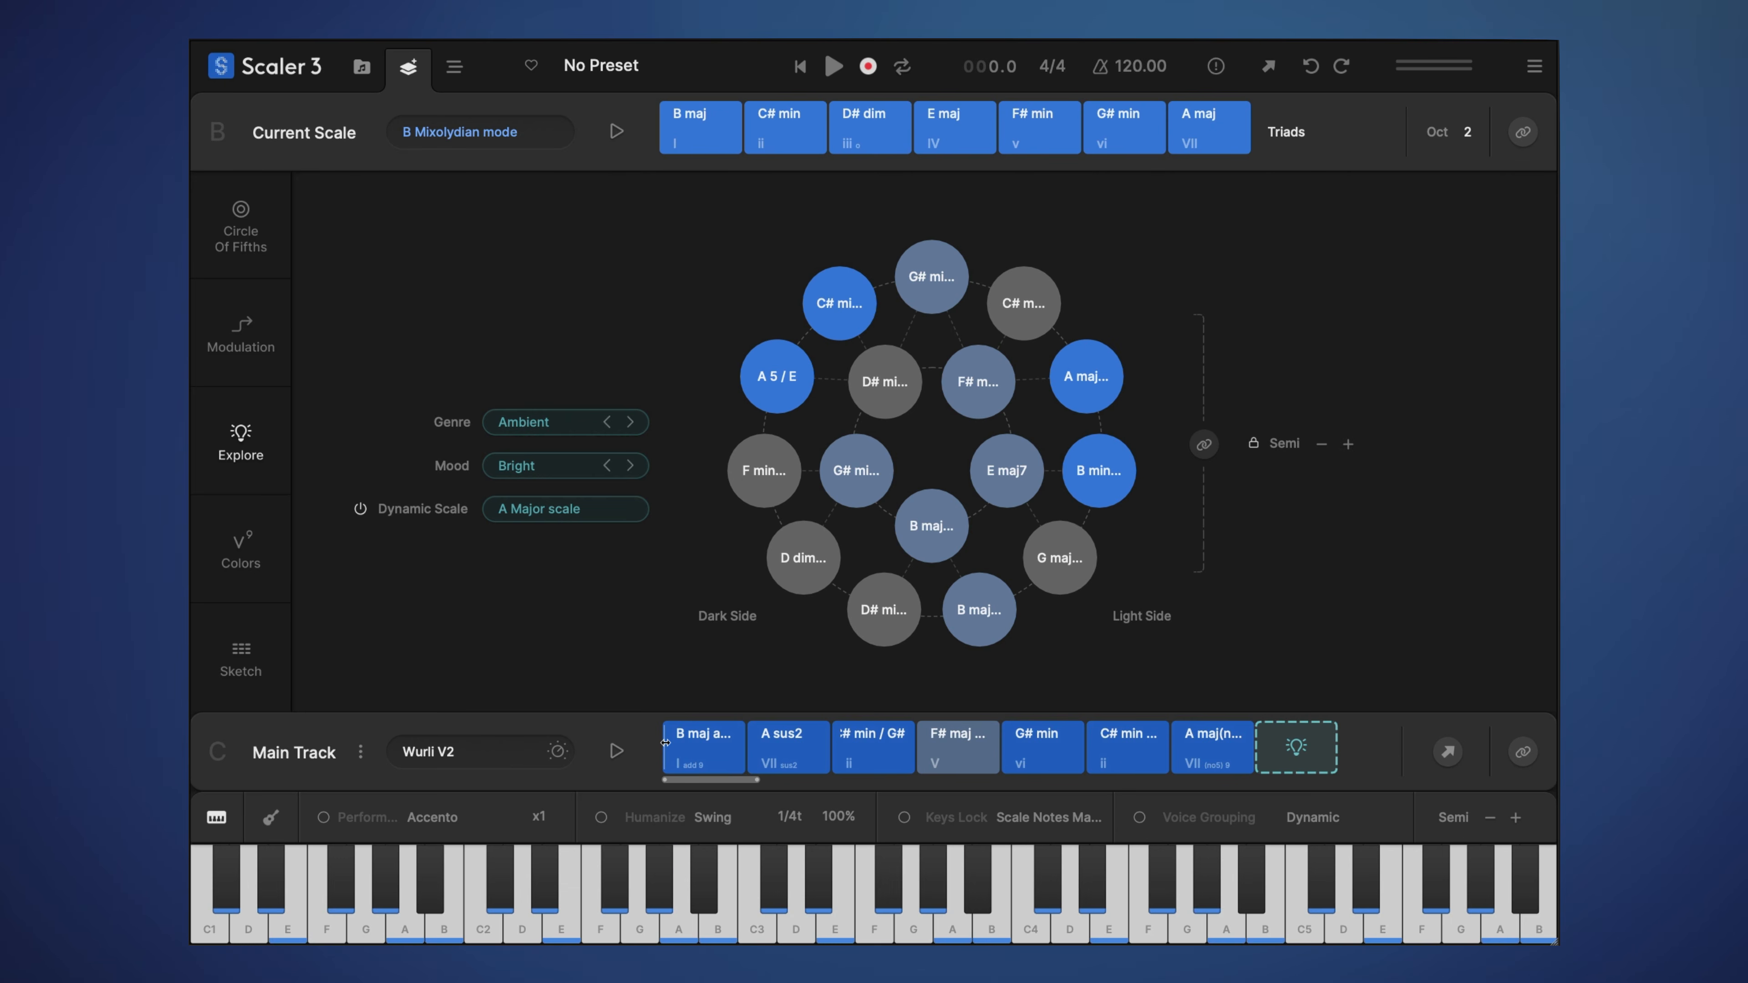
Audition the B maj and E maj scale triads against the Main Track's final A maj(no5) 9 chord
left_click(363, 68)
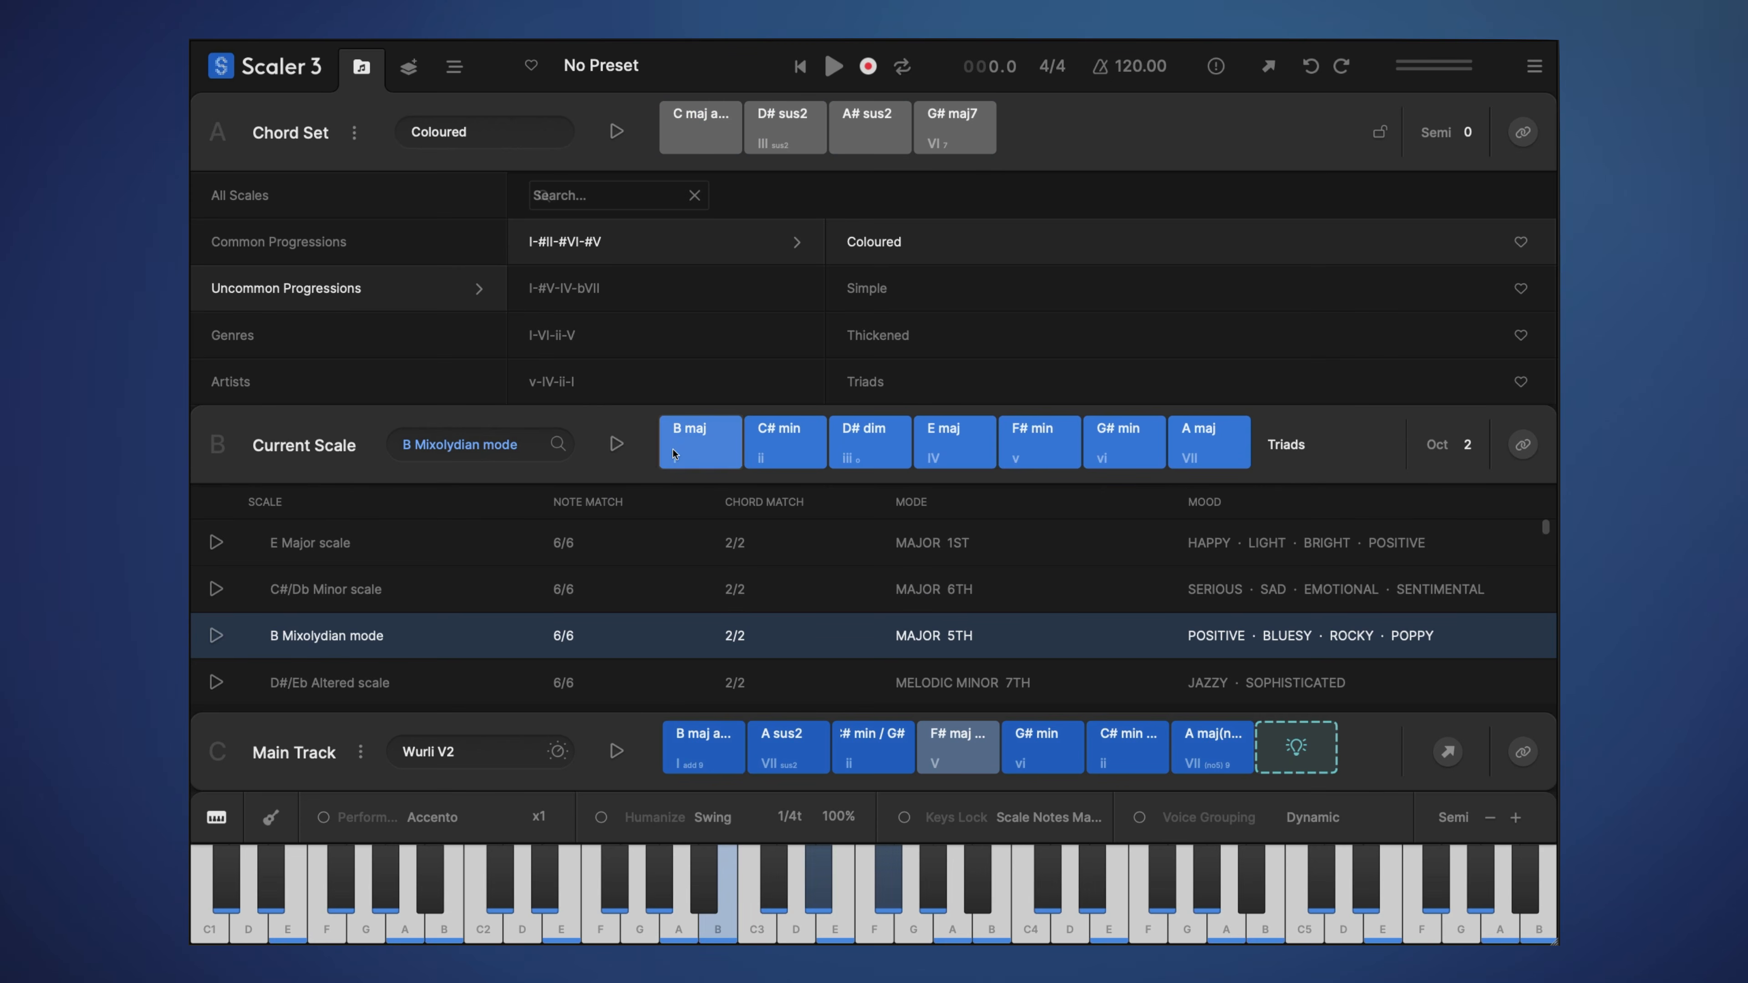
left_click(702, 441)
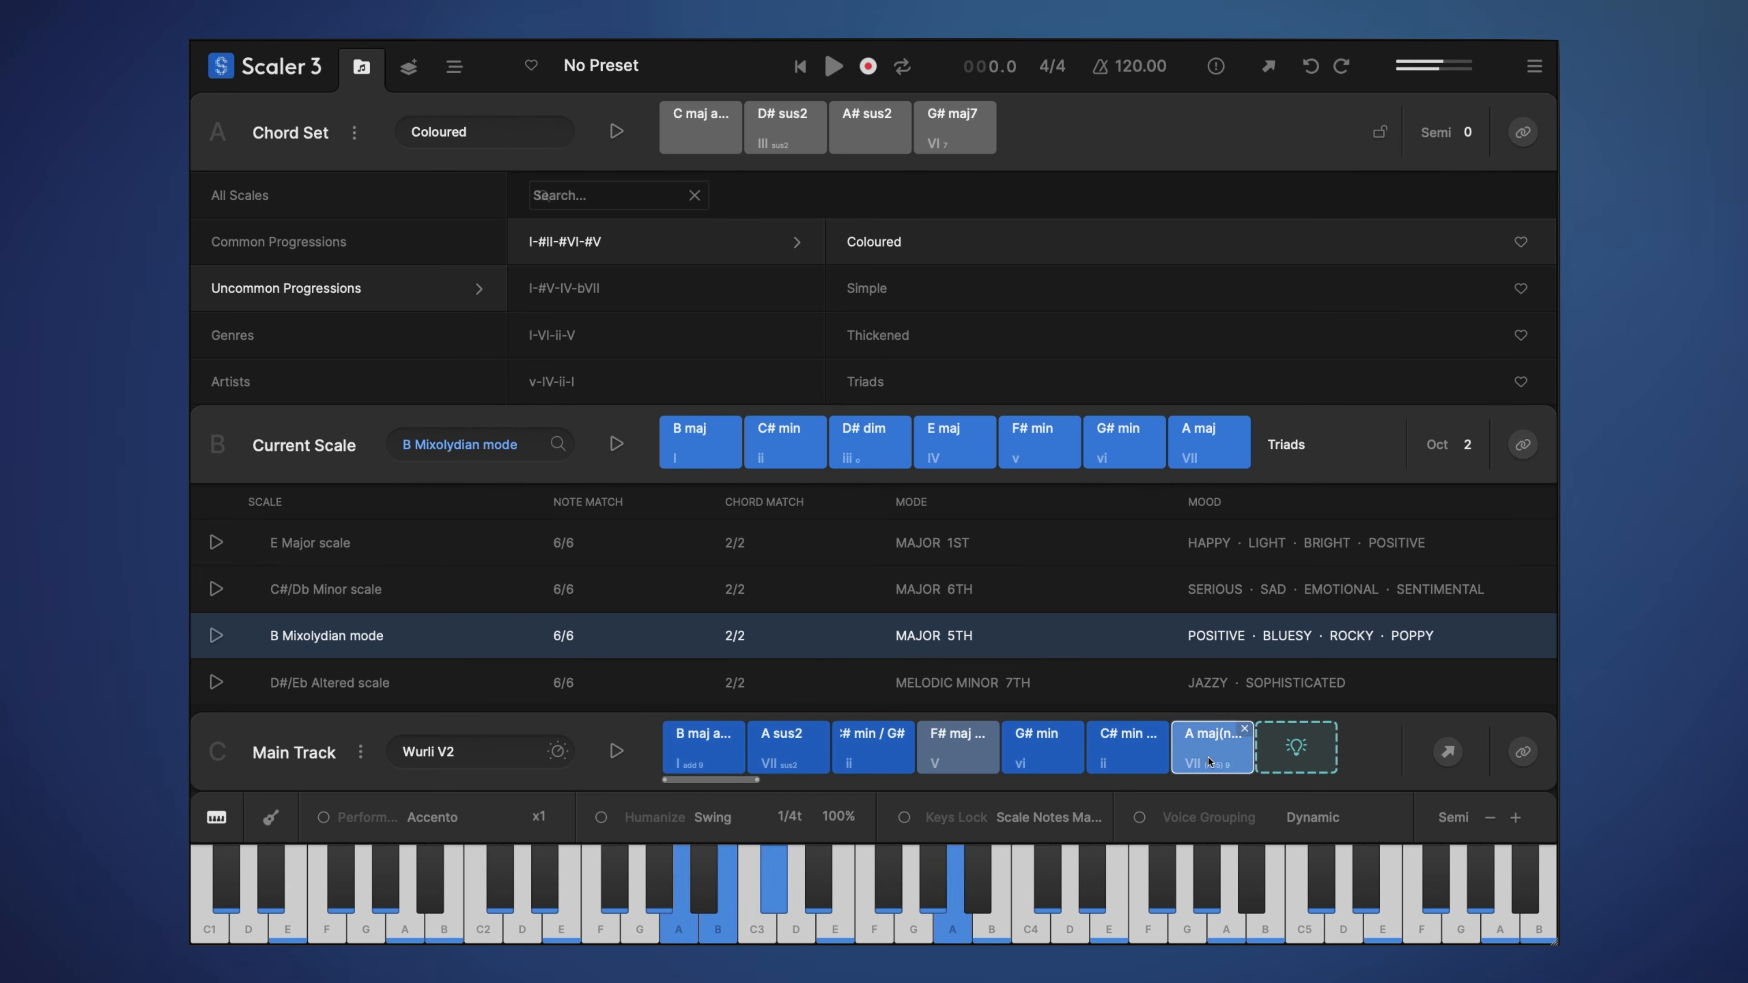
left_click(734, 467)
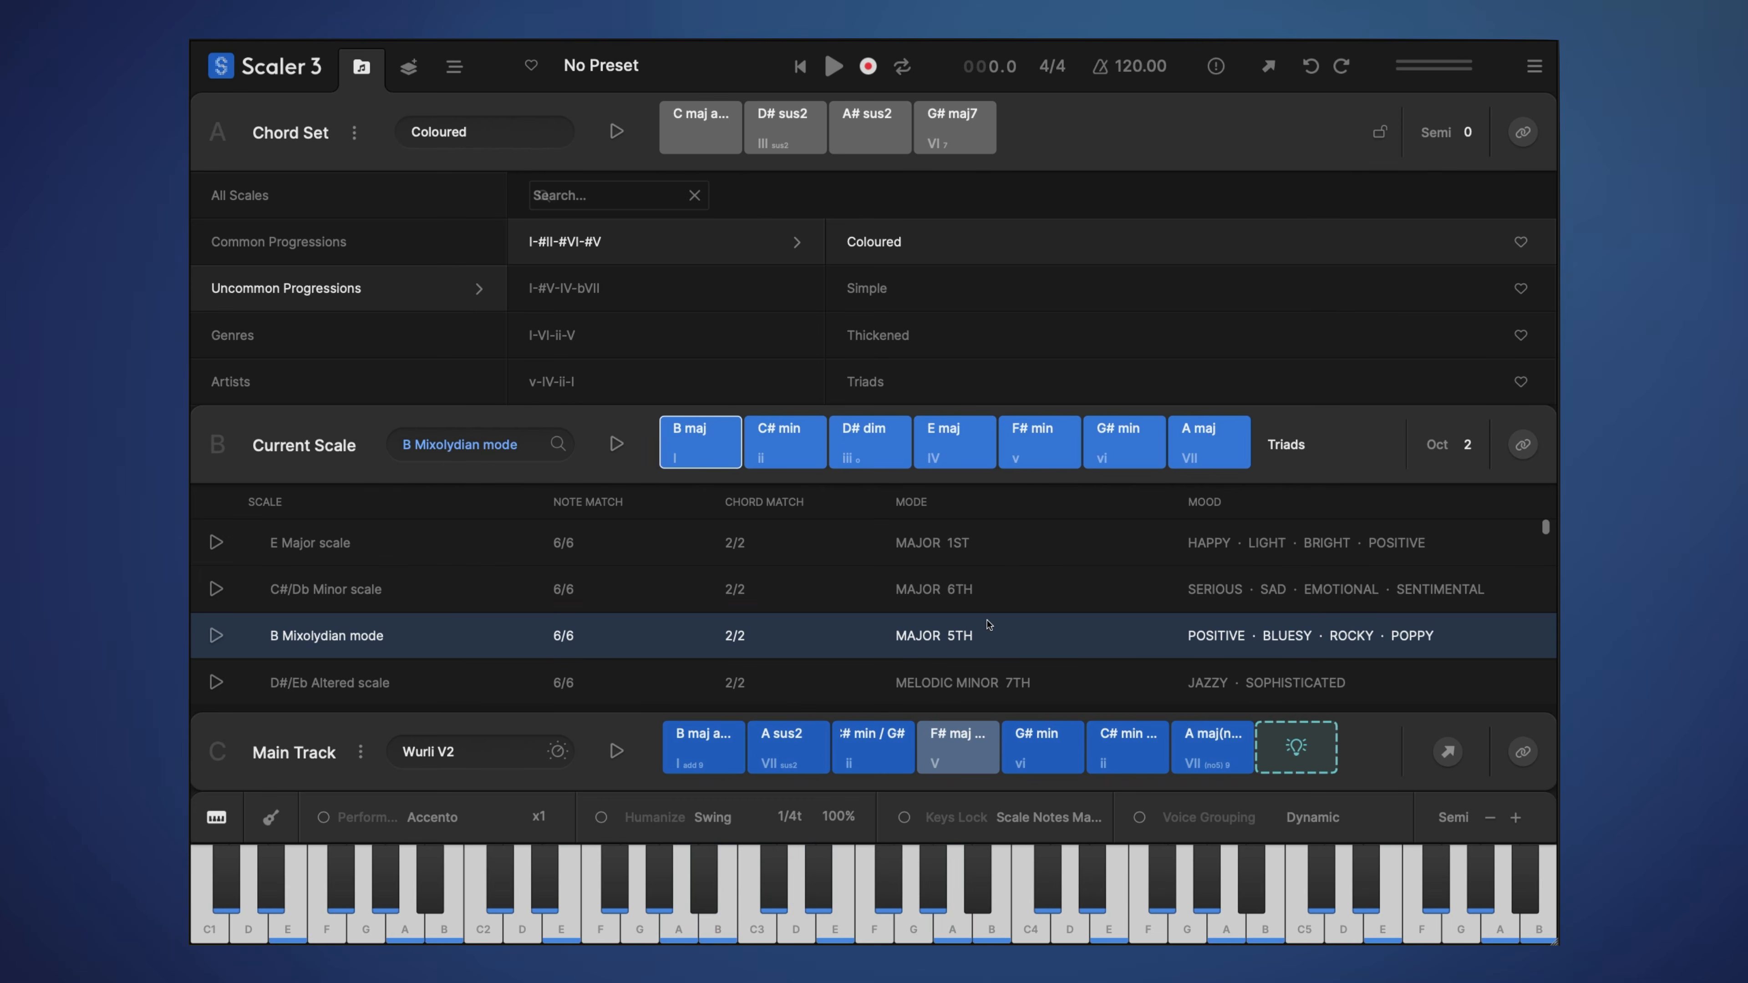
left_click(1212, 747)
left_click(964, 451)
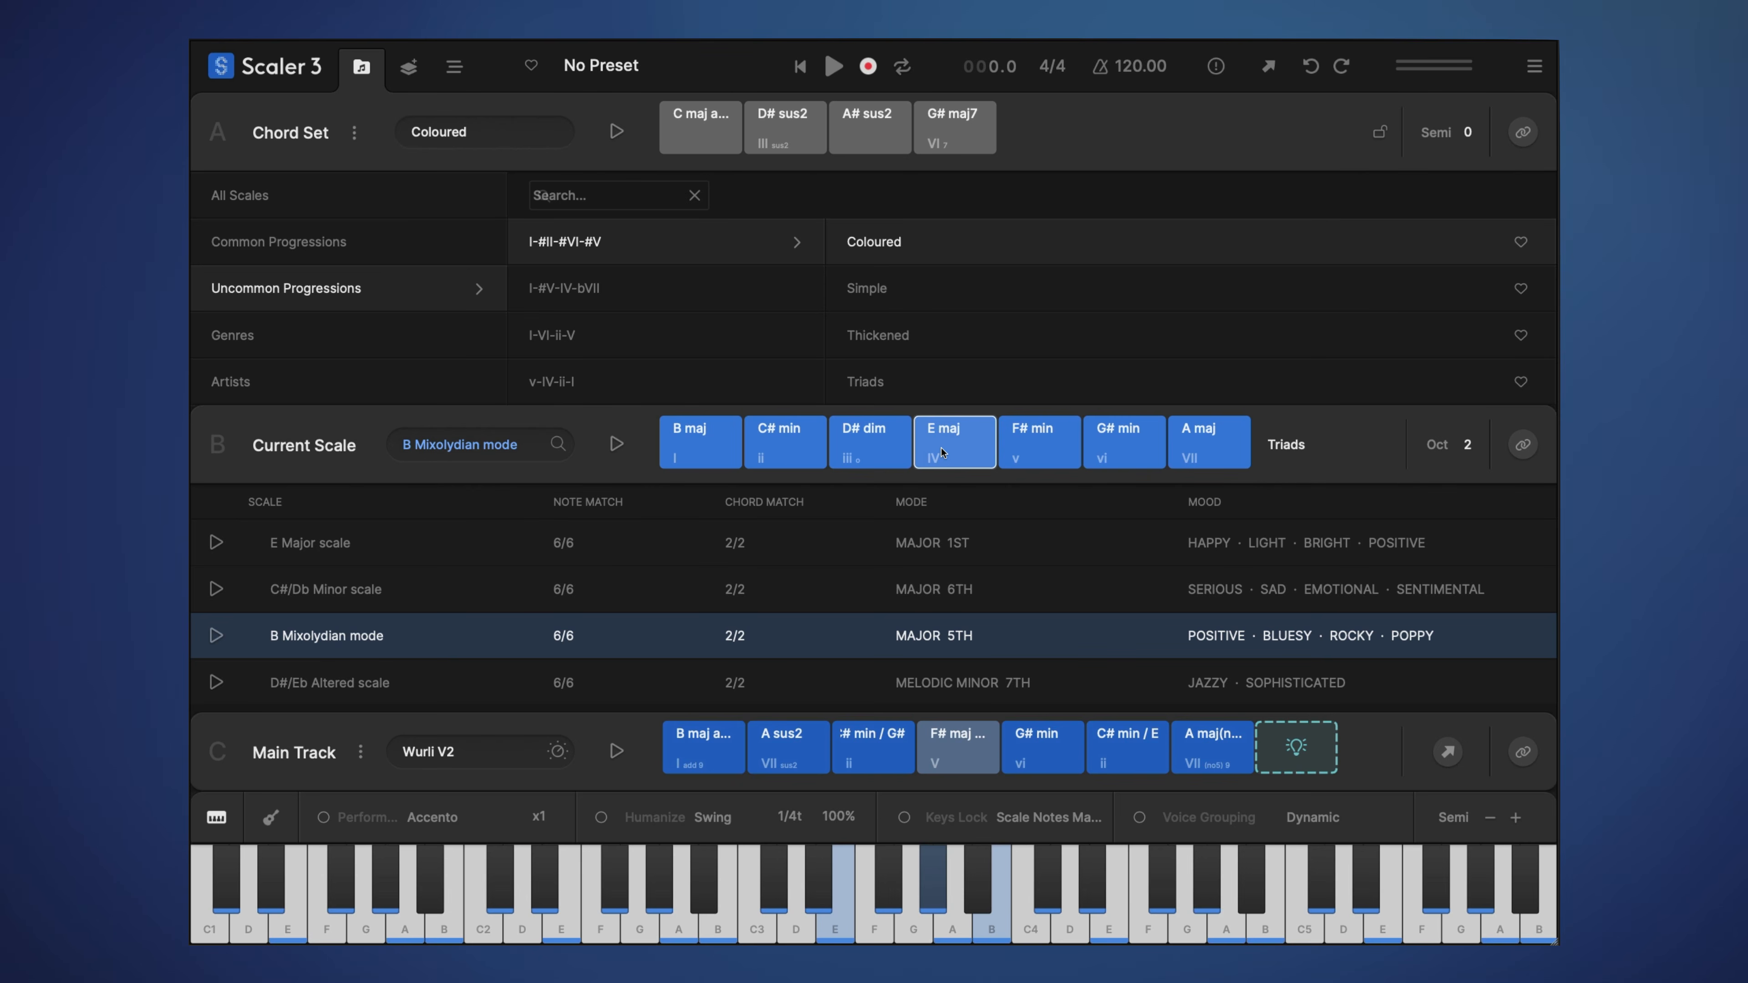
Set the Current Scale chords to Voicing 1 and audition B maj and E maj
mouse_move(1268, 447)
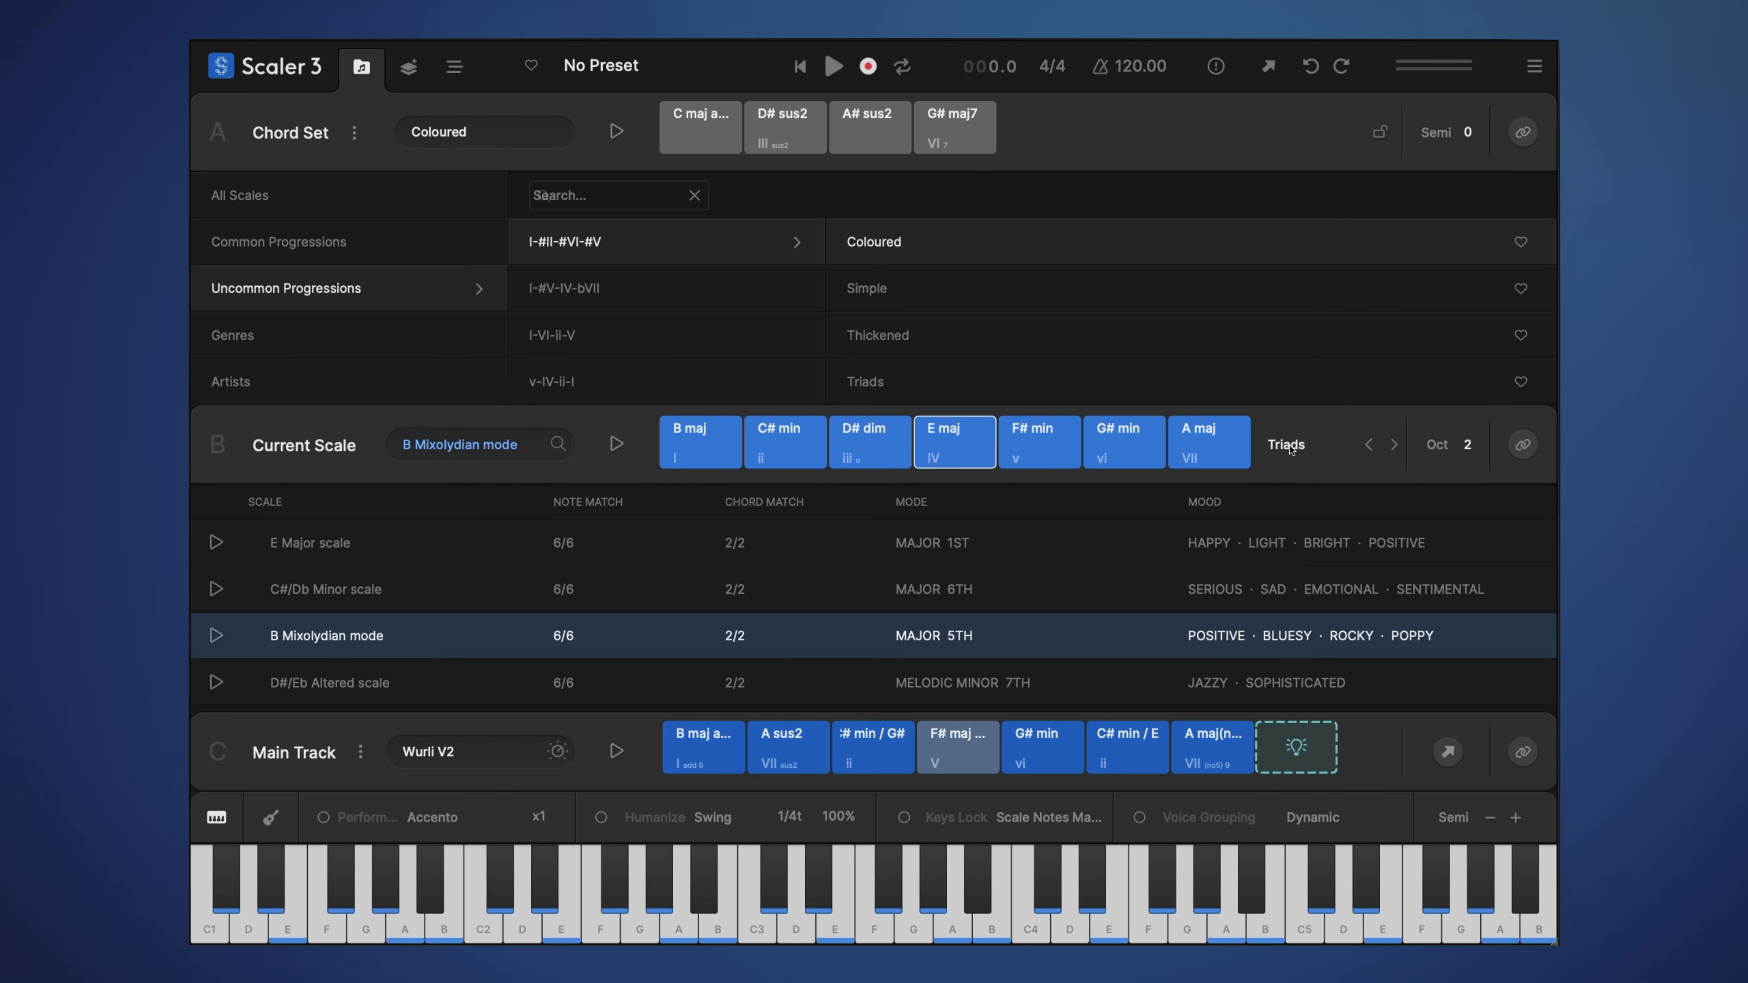
left_click(1287, 446)
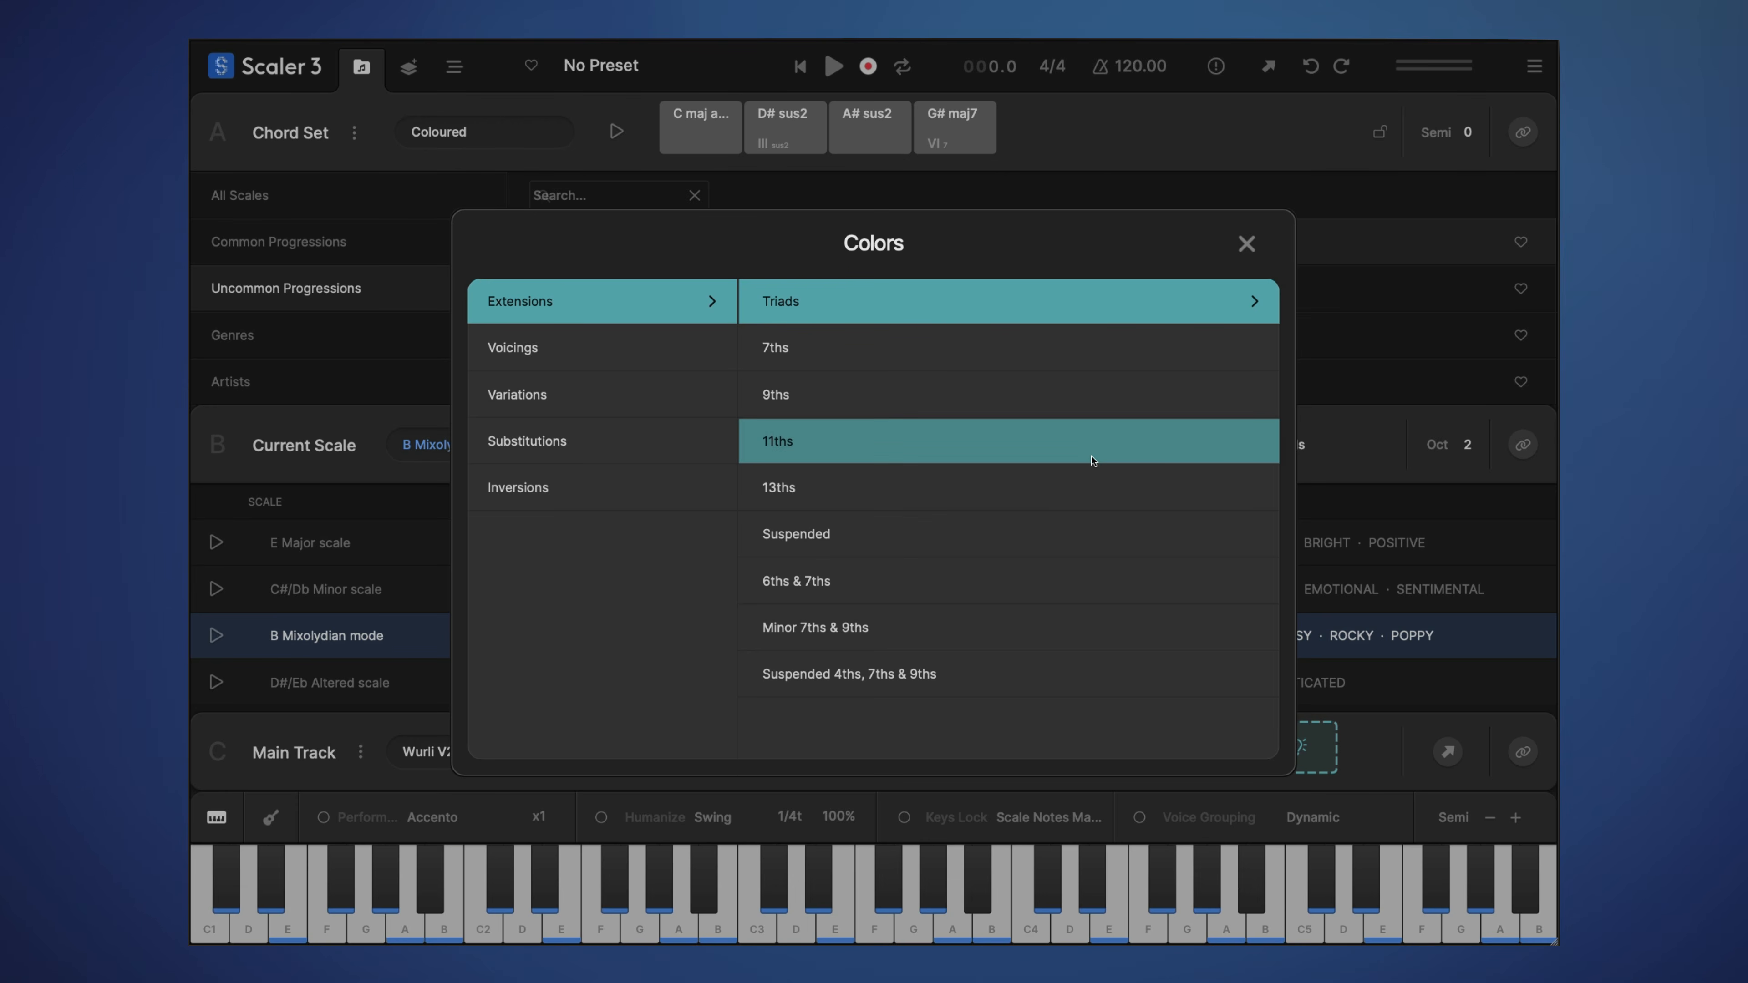
left_click(664, 350)
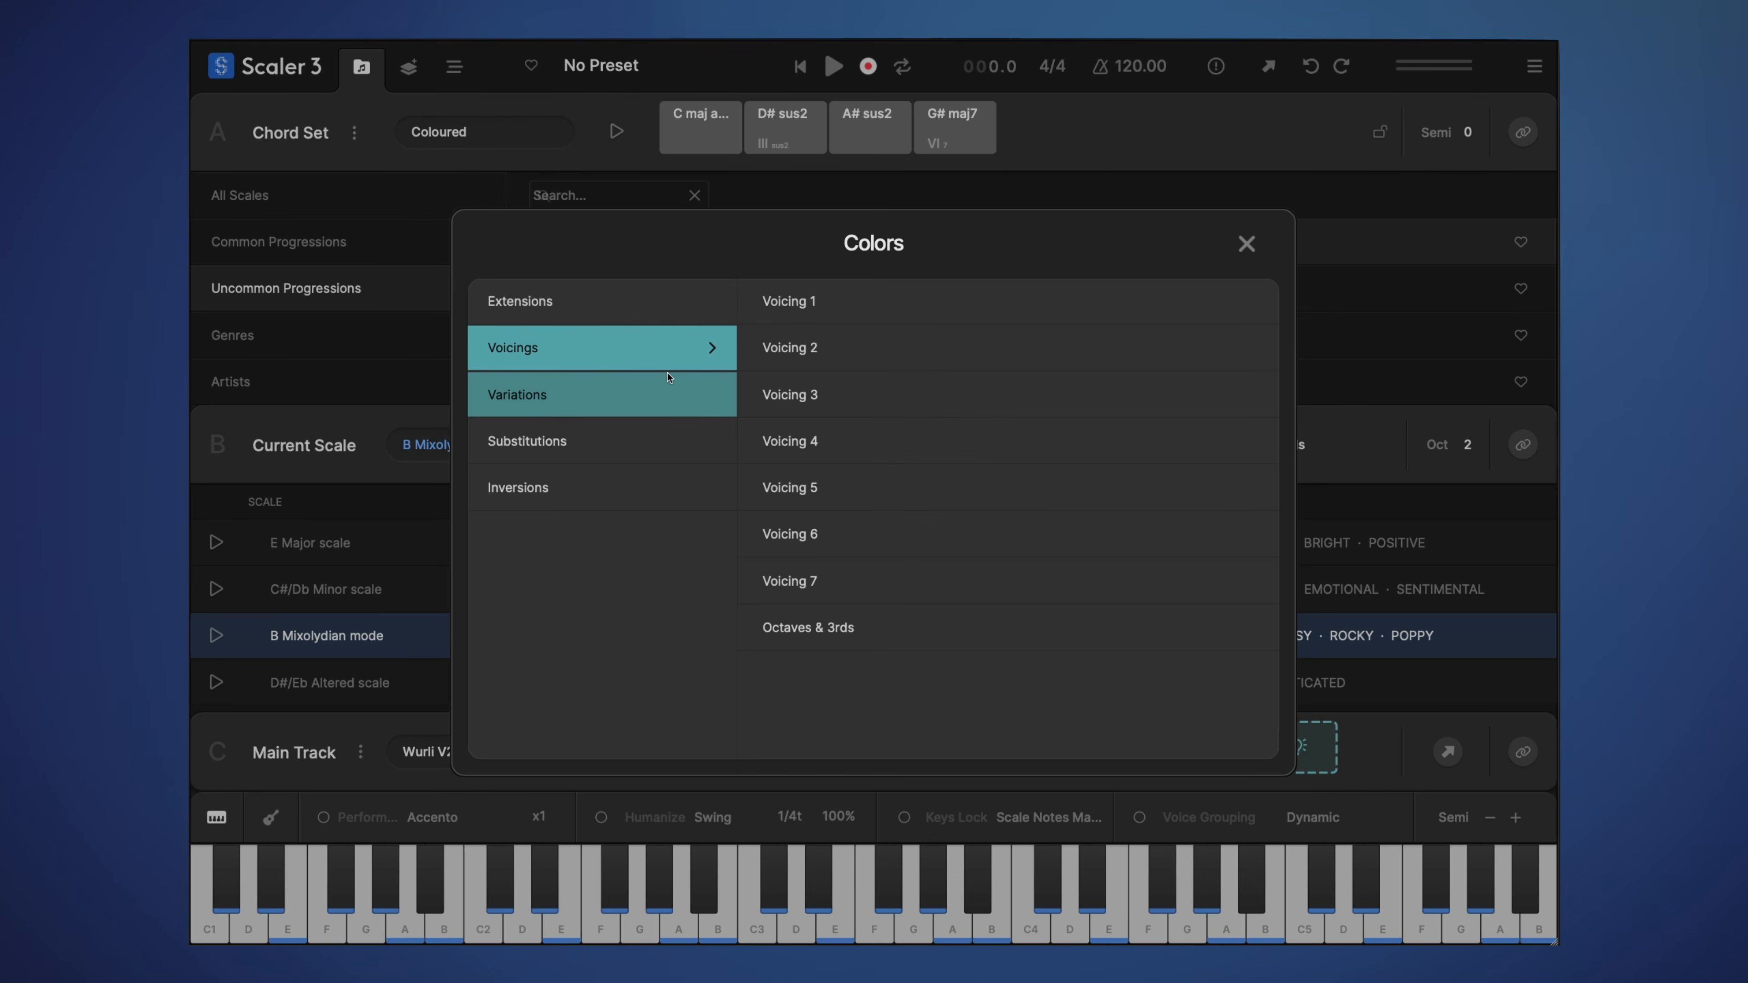
left_click(795, 302)
left_click(703, 441)
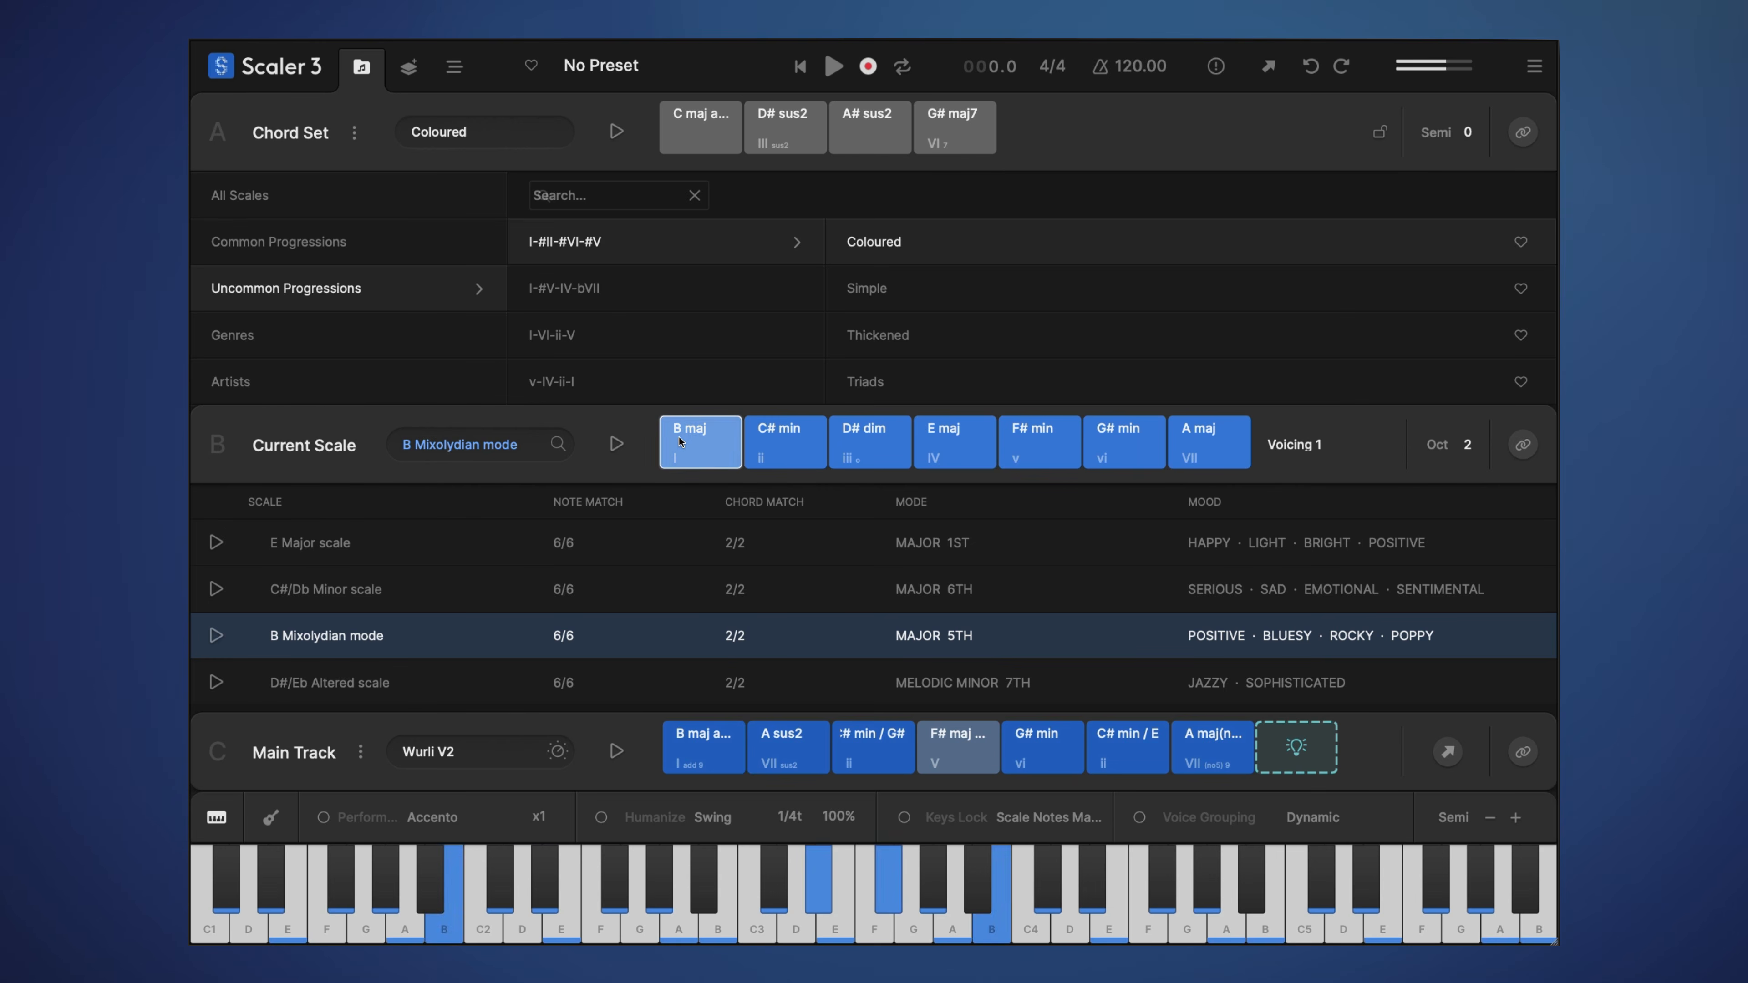
left_click(948, 445)
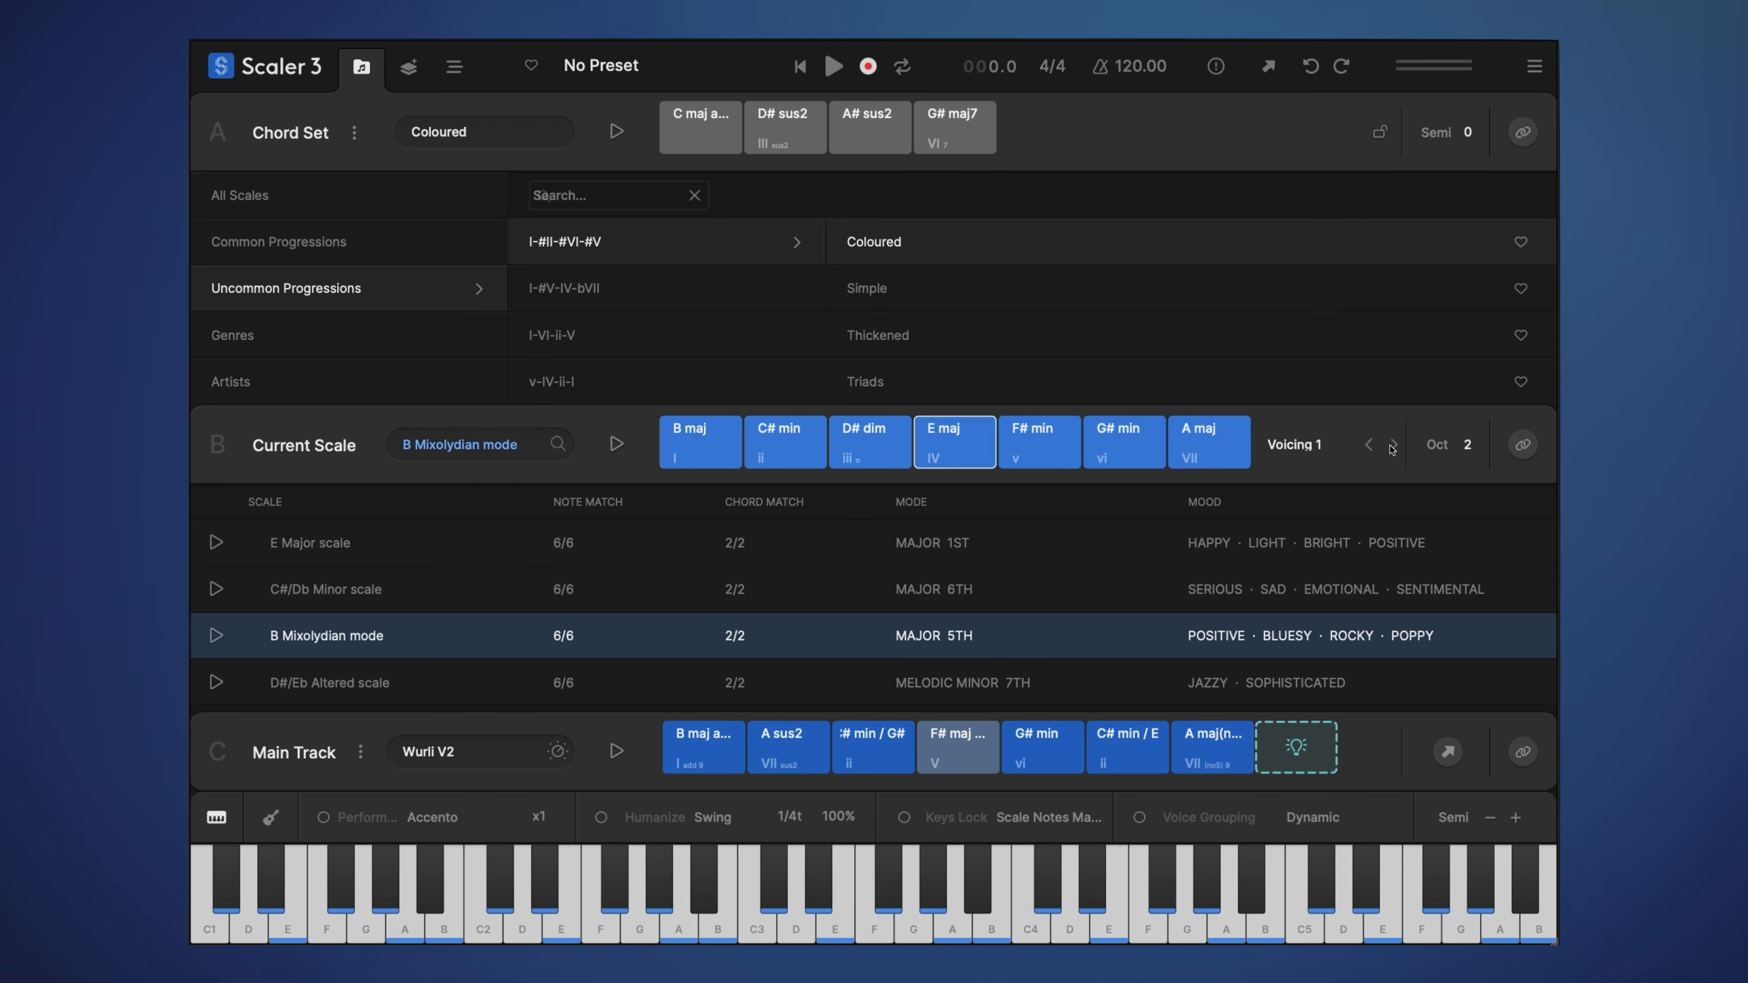
Compare Voicing 2 with Voicing 1, and add the Voicing 1 E maj chord to the end of the Main Track
left_click(1389, 446)
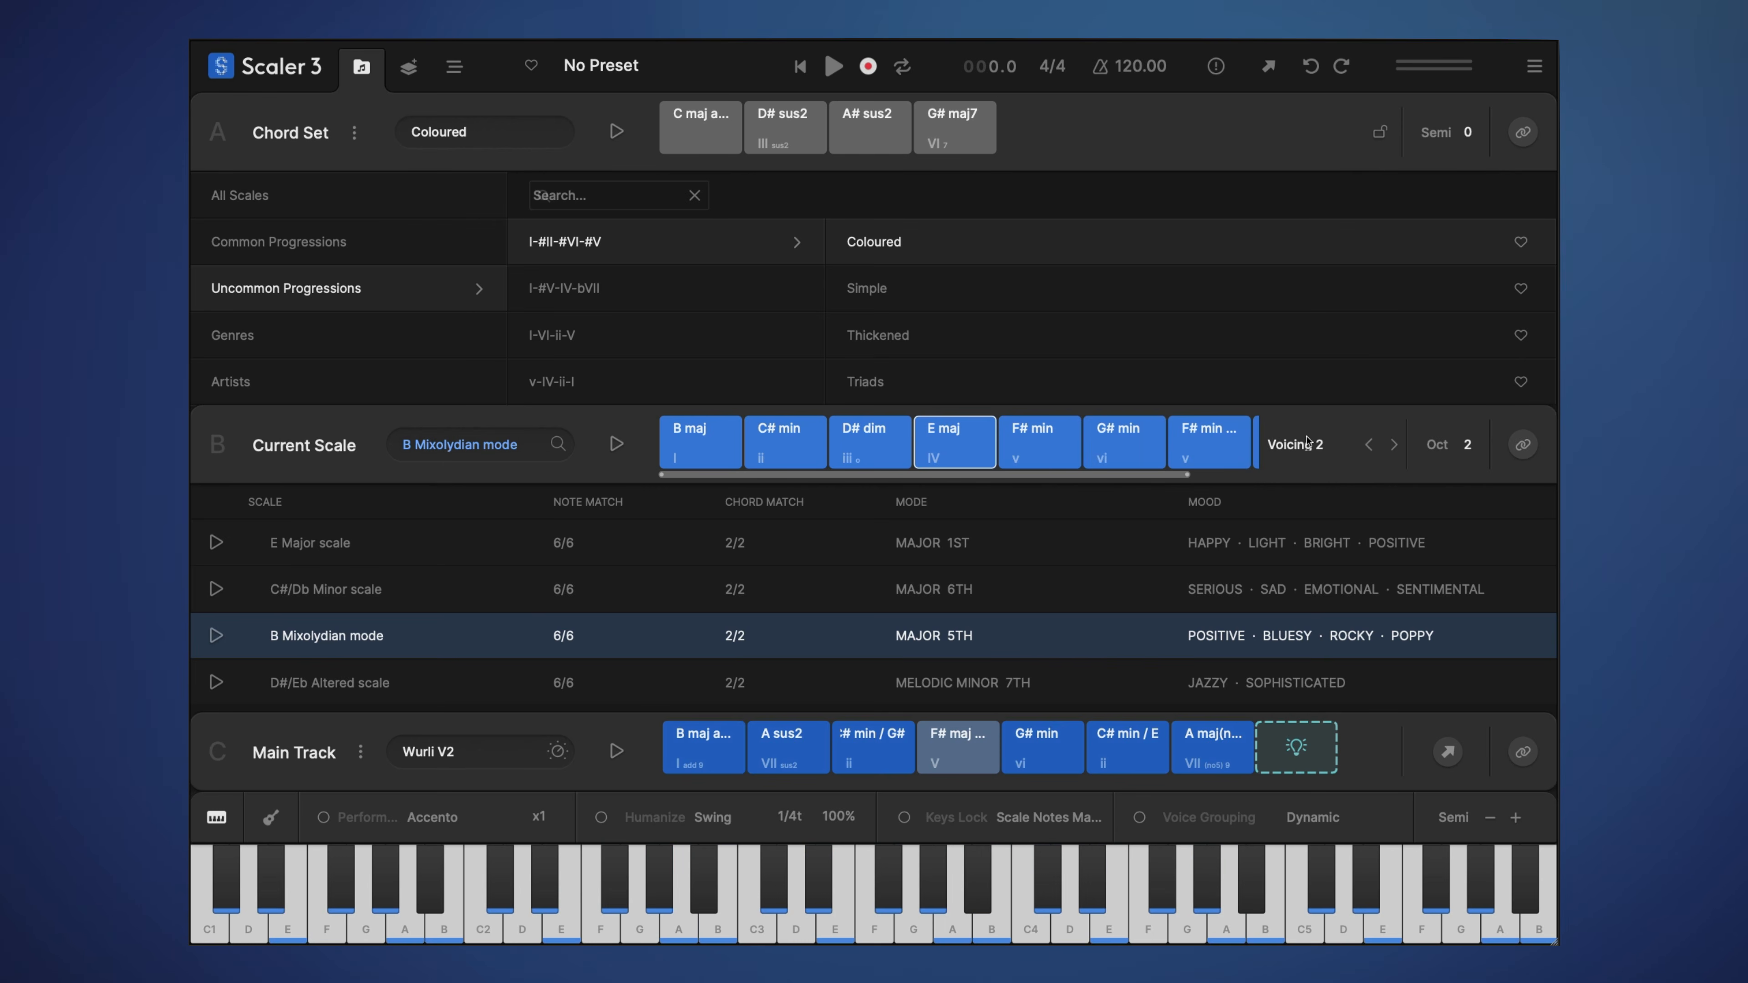
left_click(1367, 448)
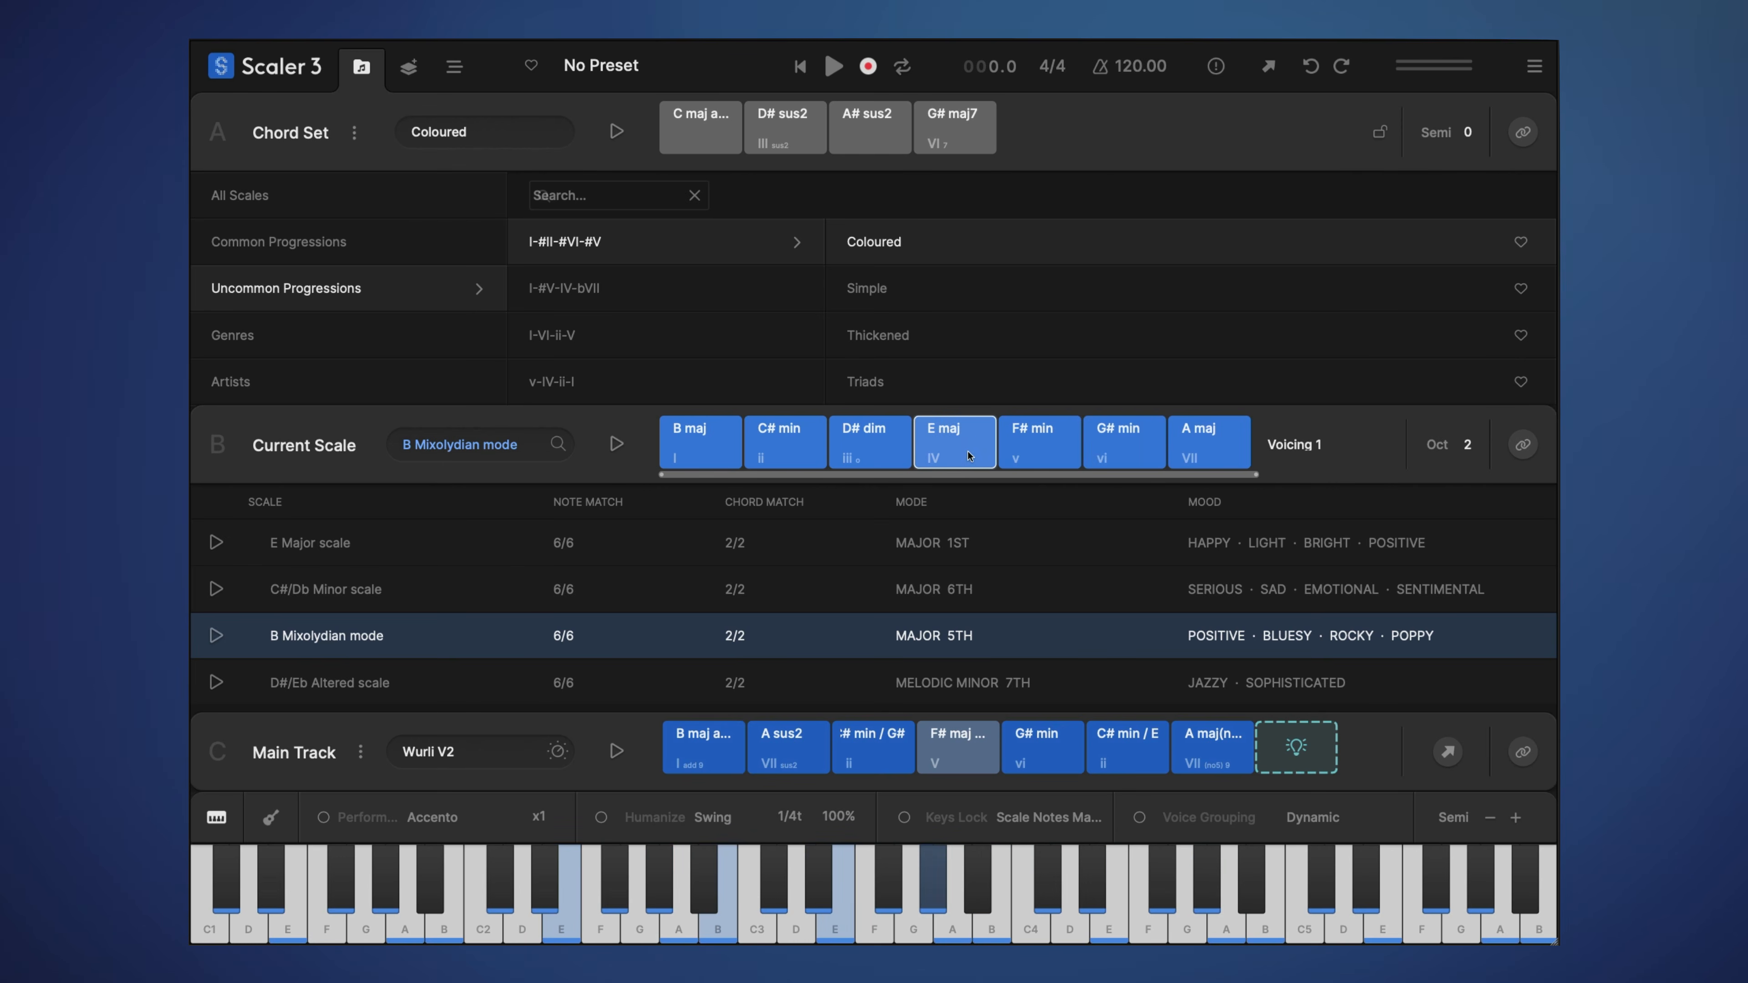
left_click(940, 446)
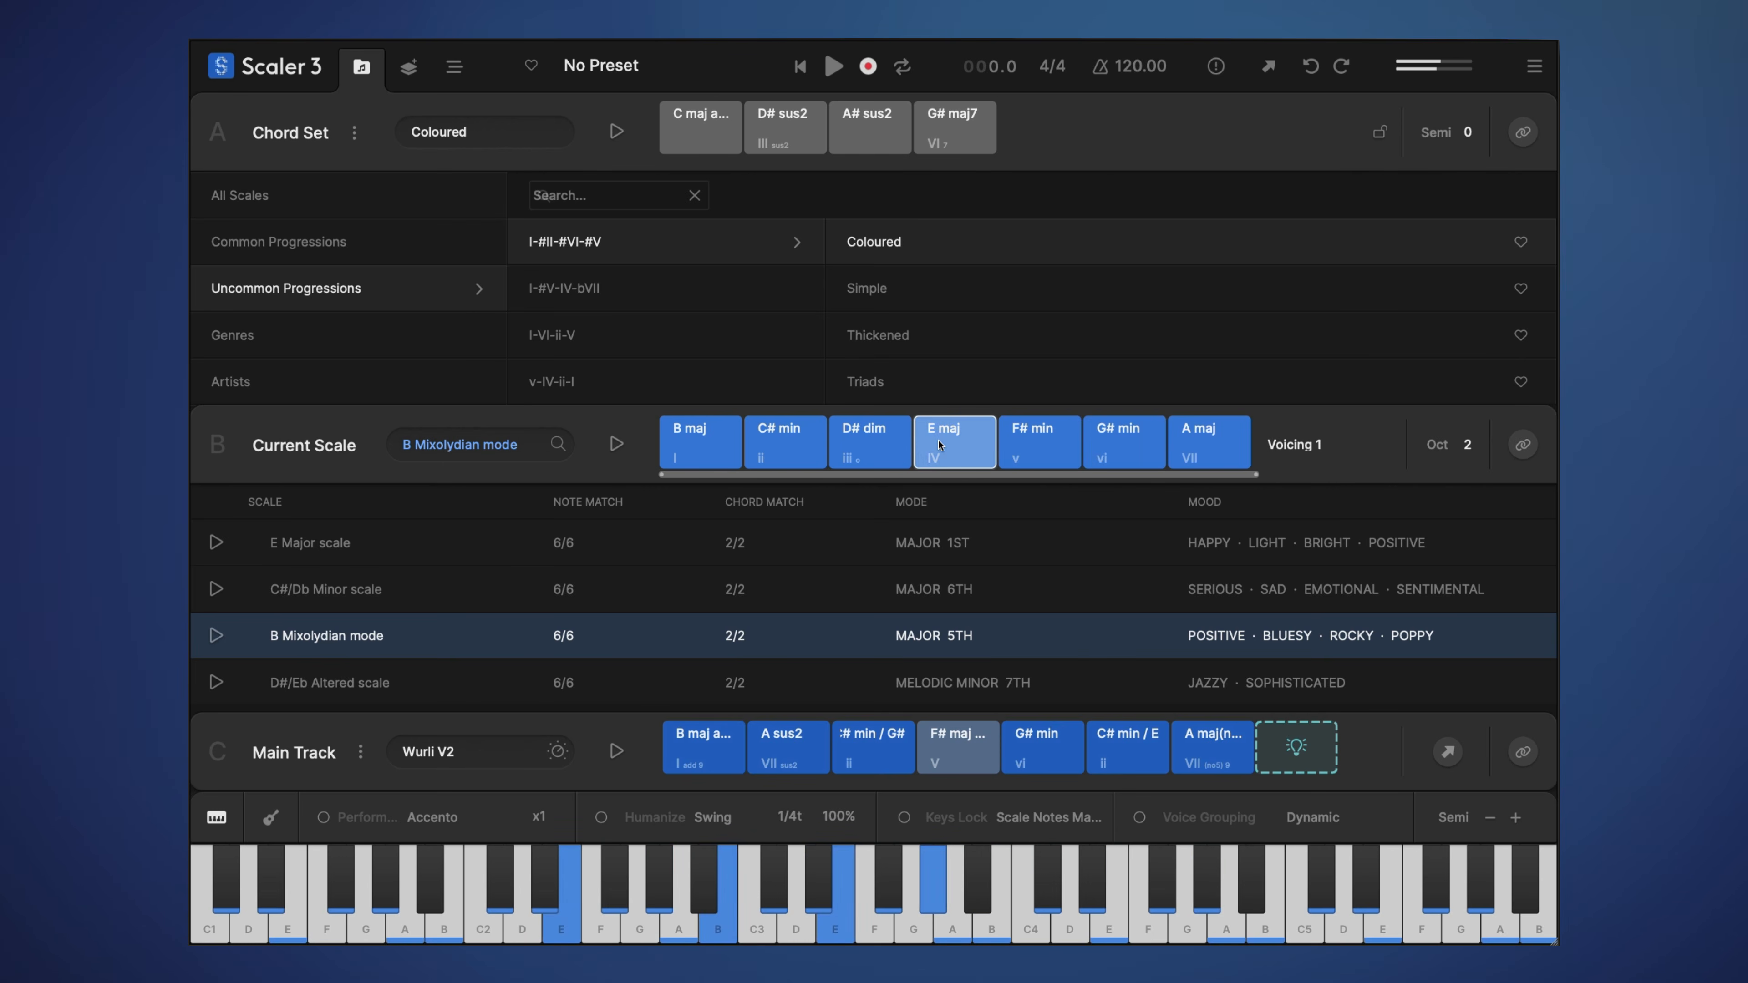
left_click_drag(941, 446, 1267, 746)
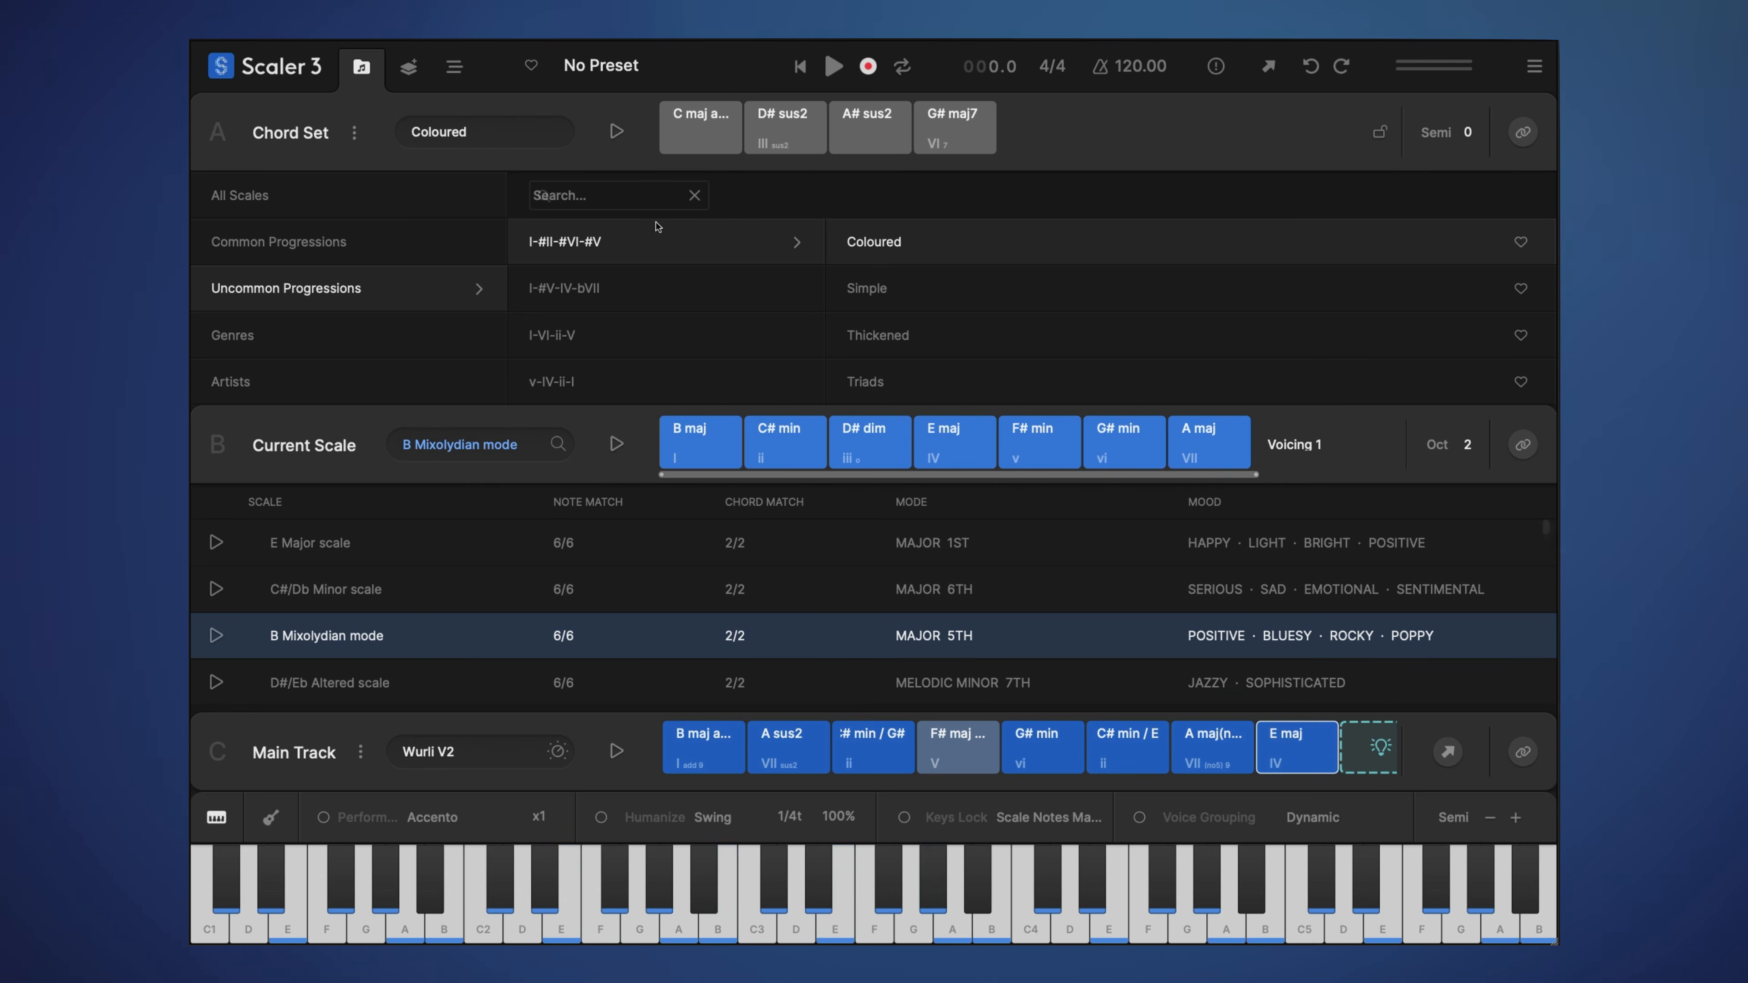
Play the complete Main Track progression through E maj in the Arrange view and stop playback
left_click(454, 66)
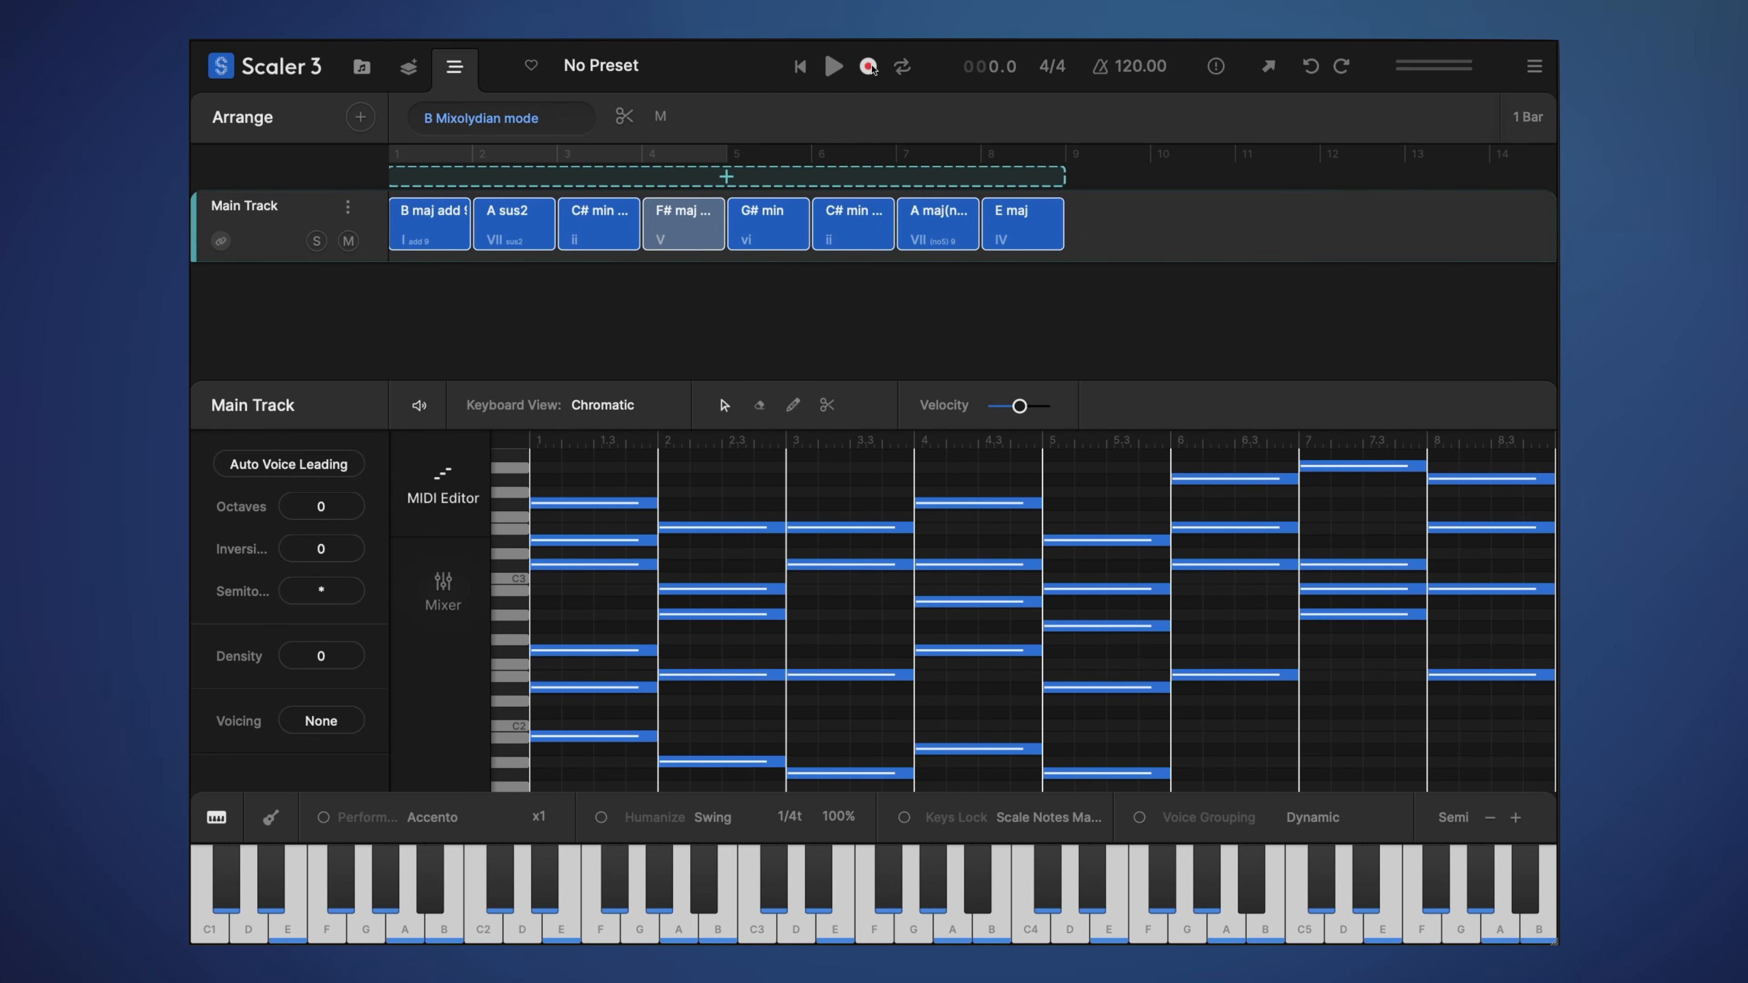
left_click(832, 67)
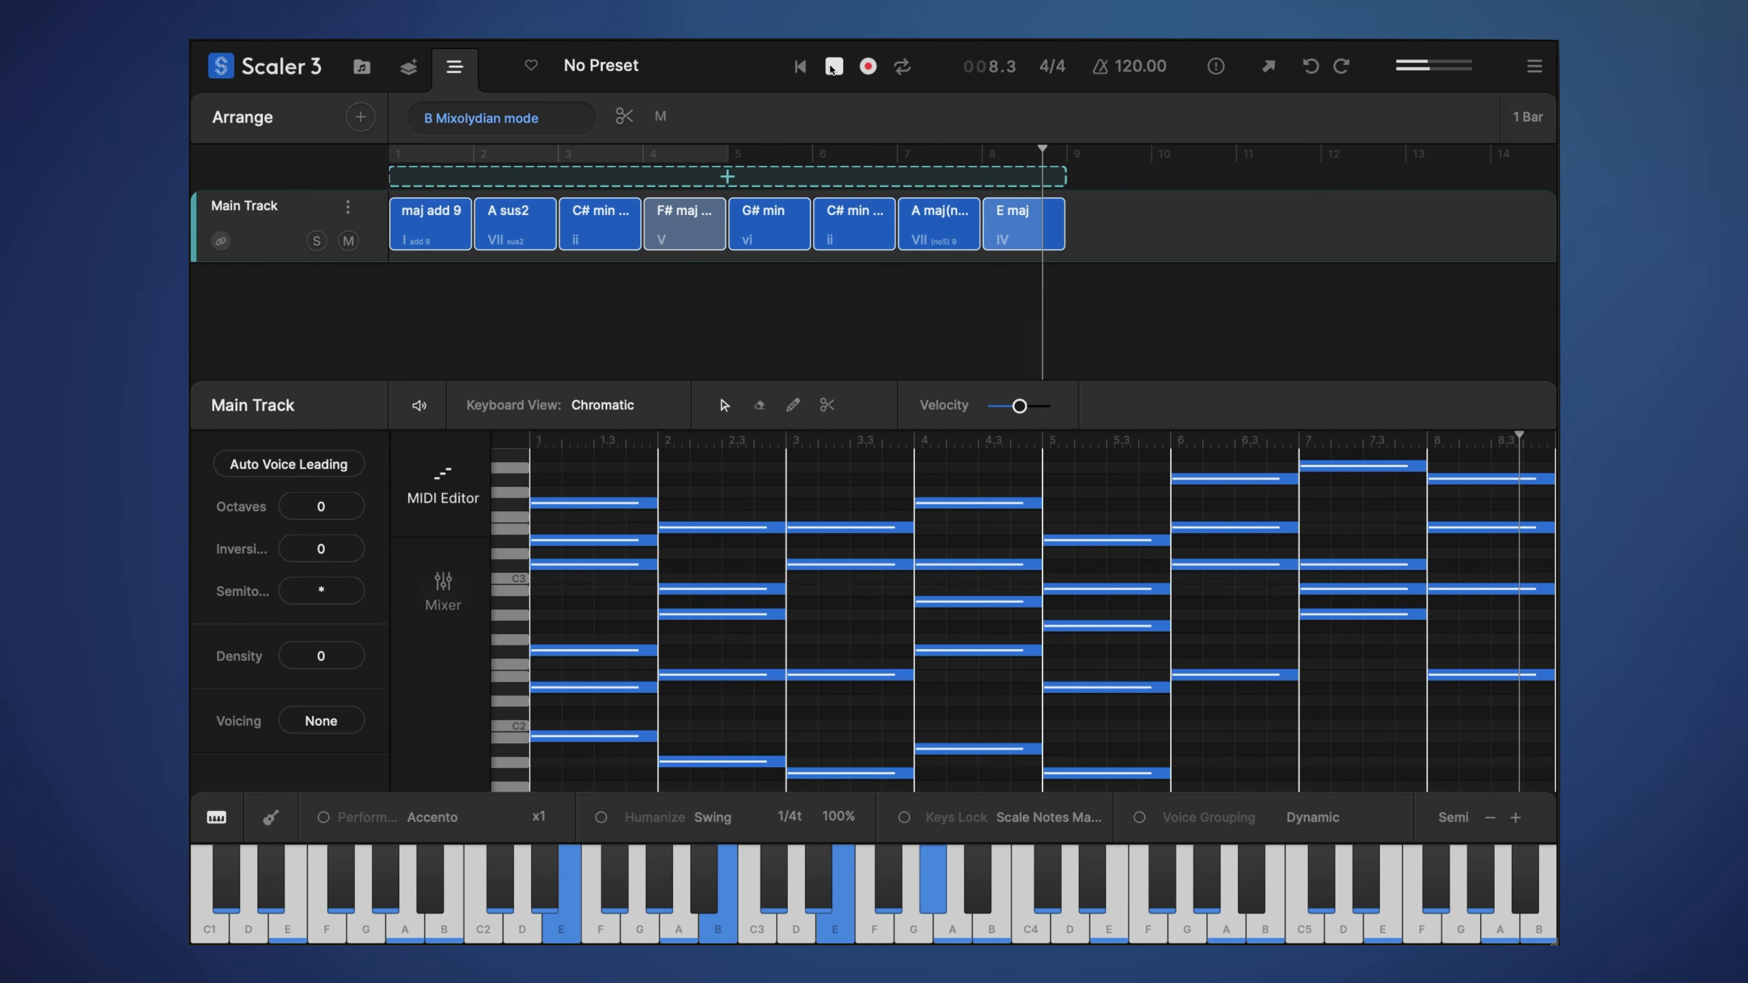
left_click(832, 69)
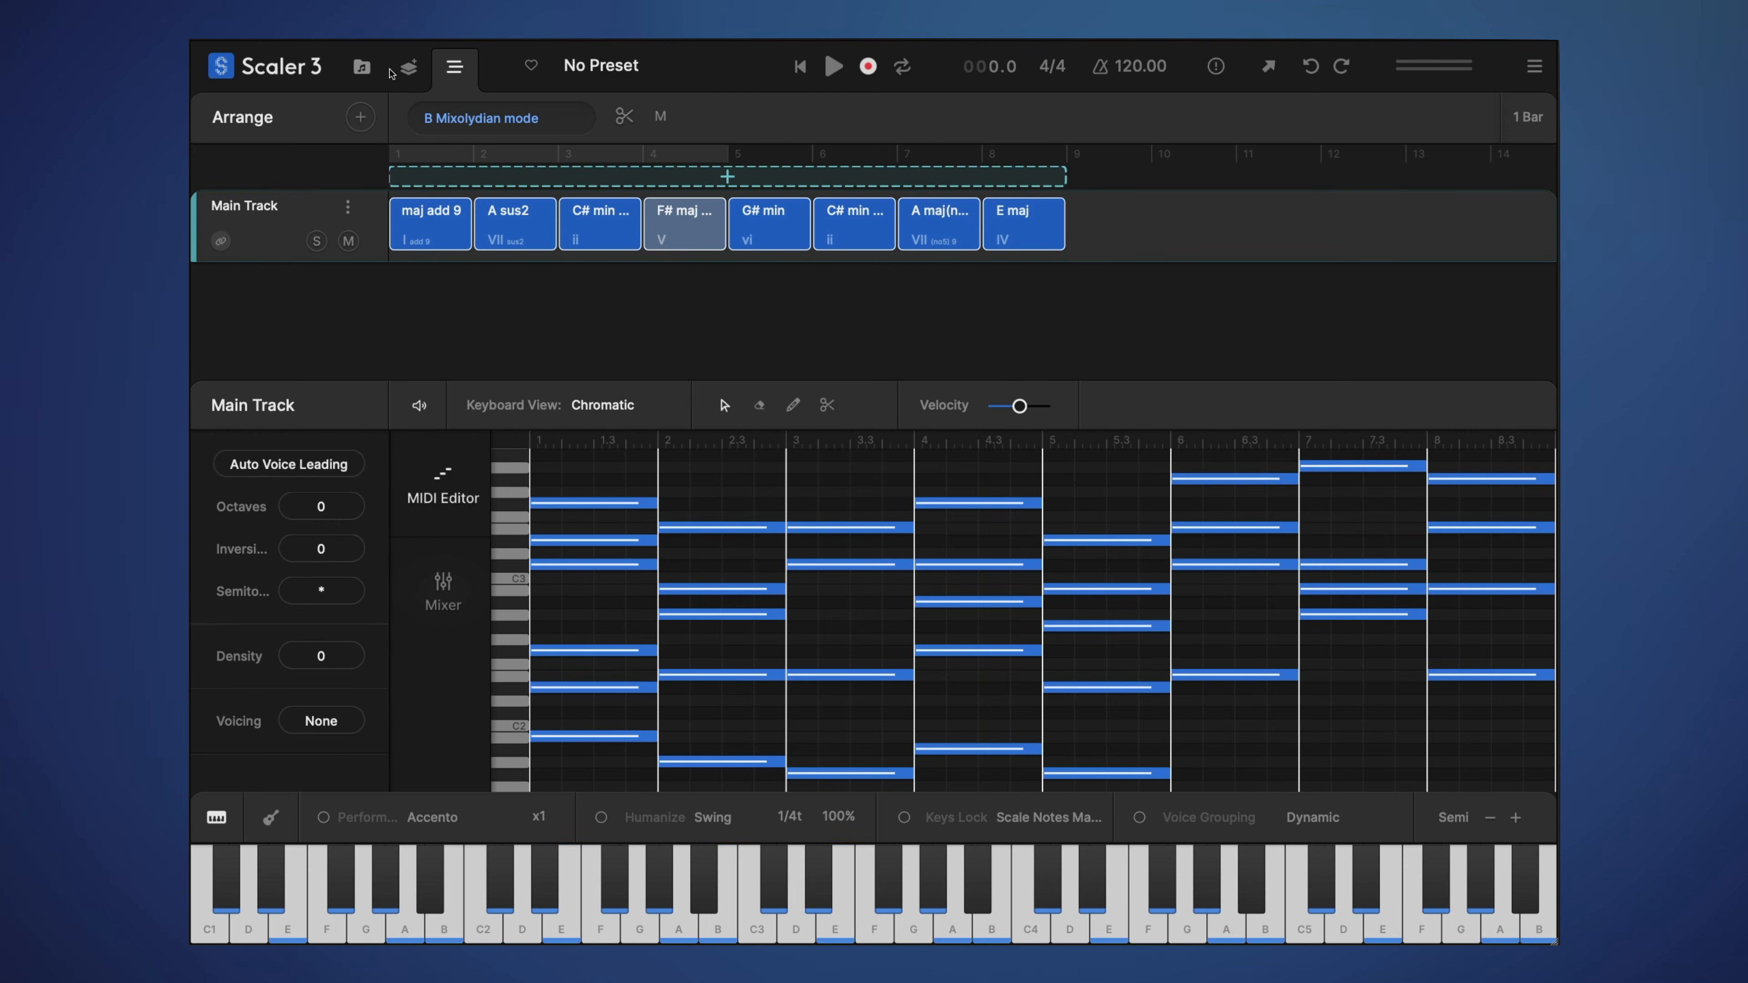
Audition the first Main Track chord, and review its editing options and the suggested next chords
left_click(373, 68)
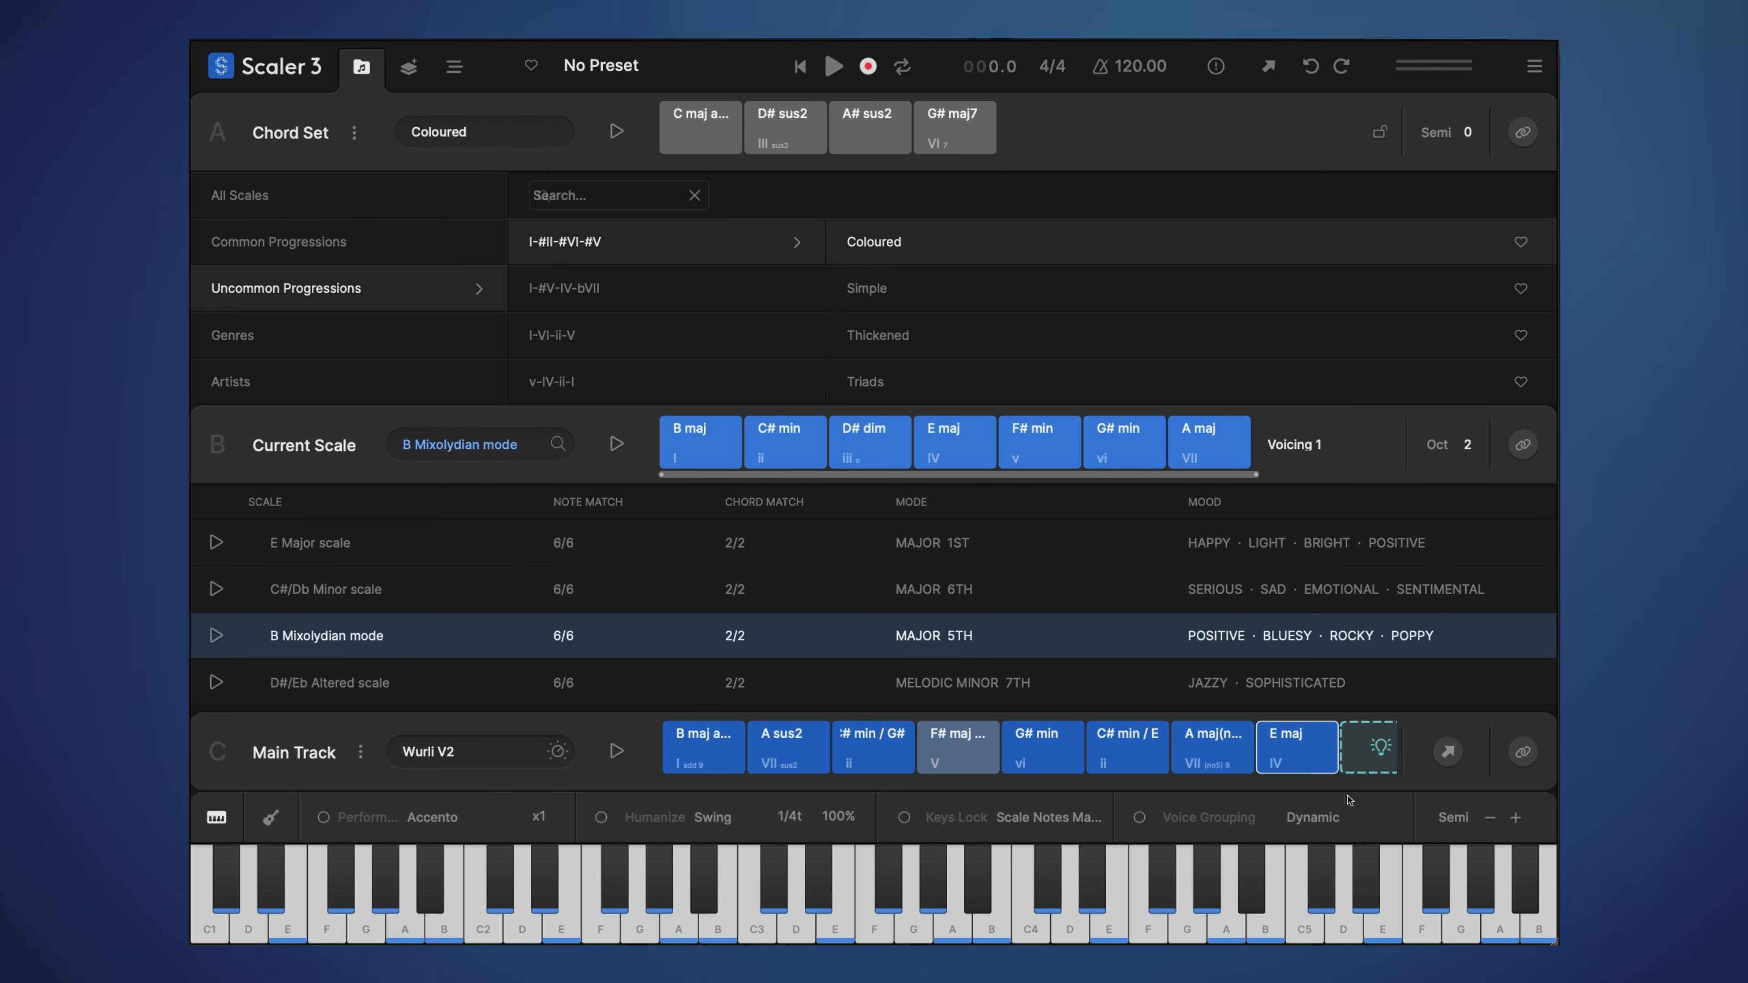
left_click(690, 733)
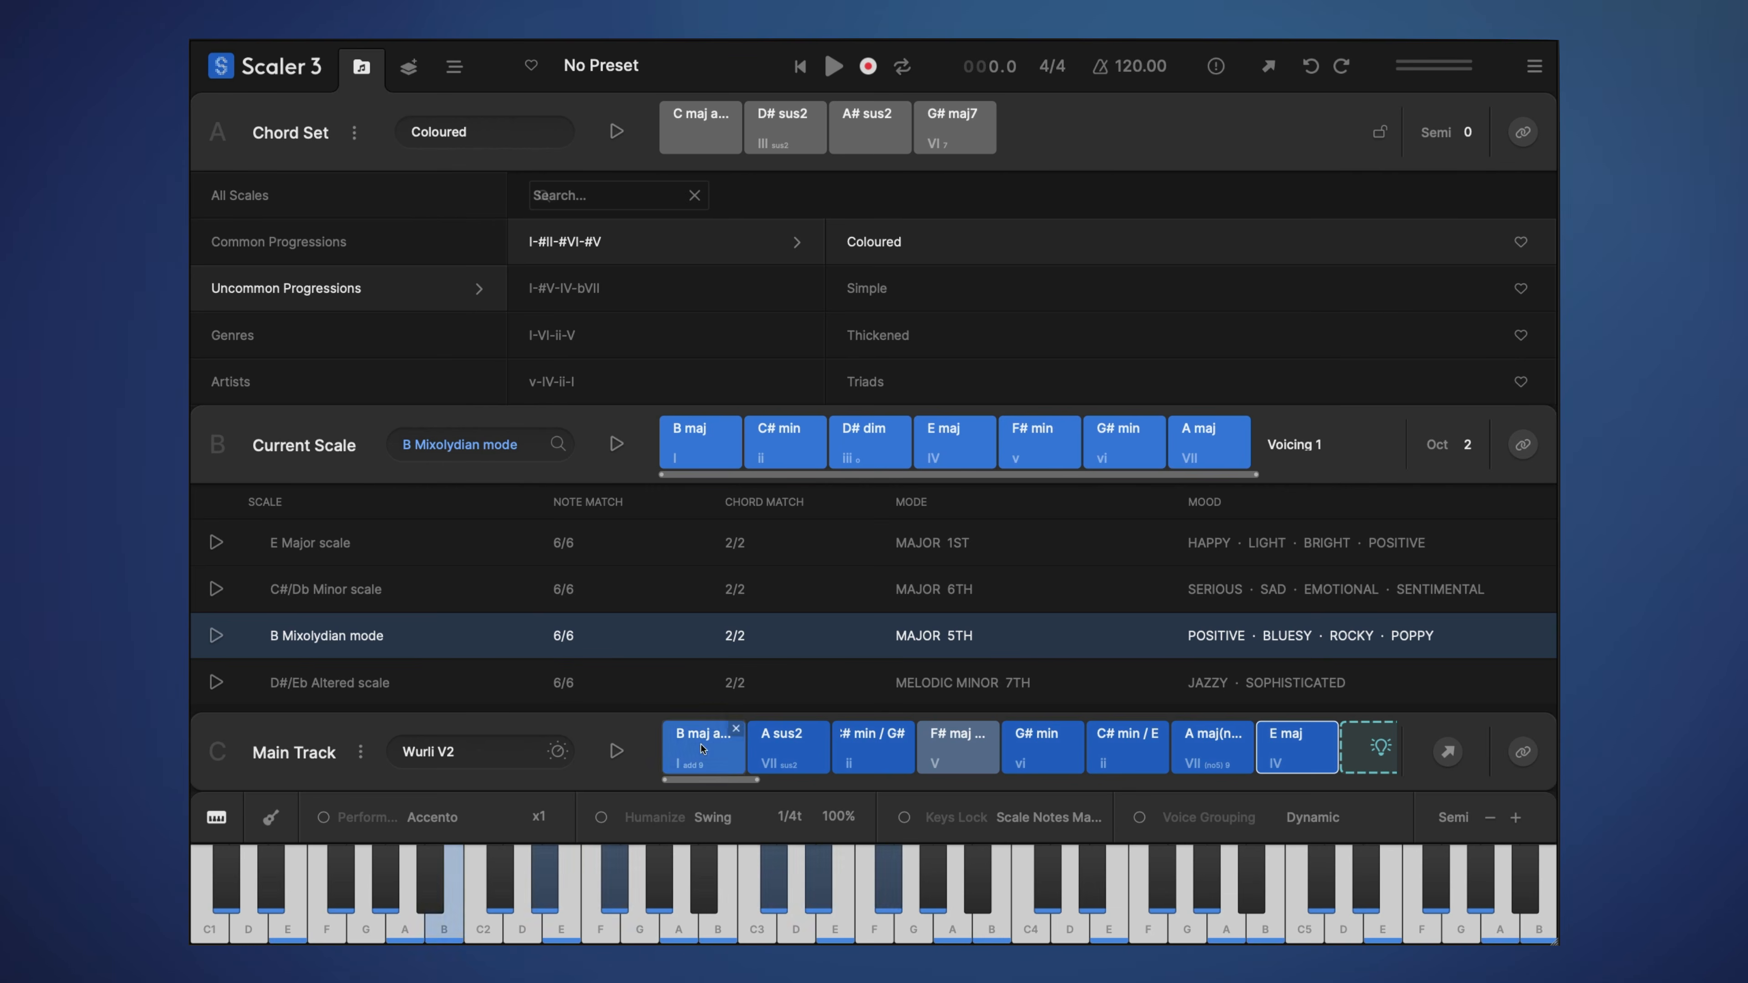
right_click(724, 744)
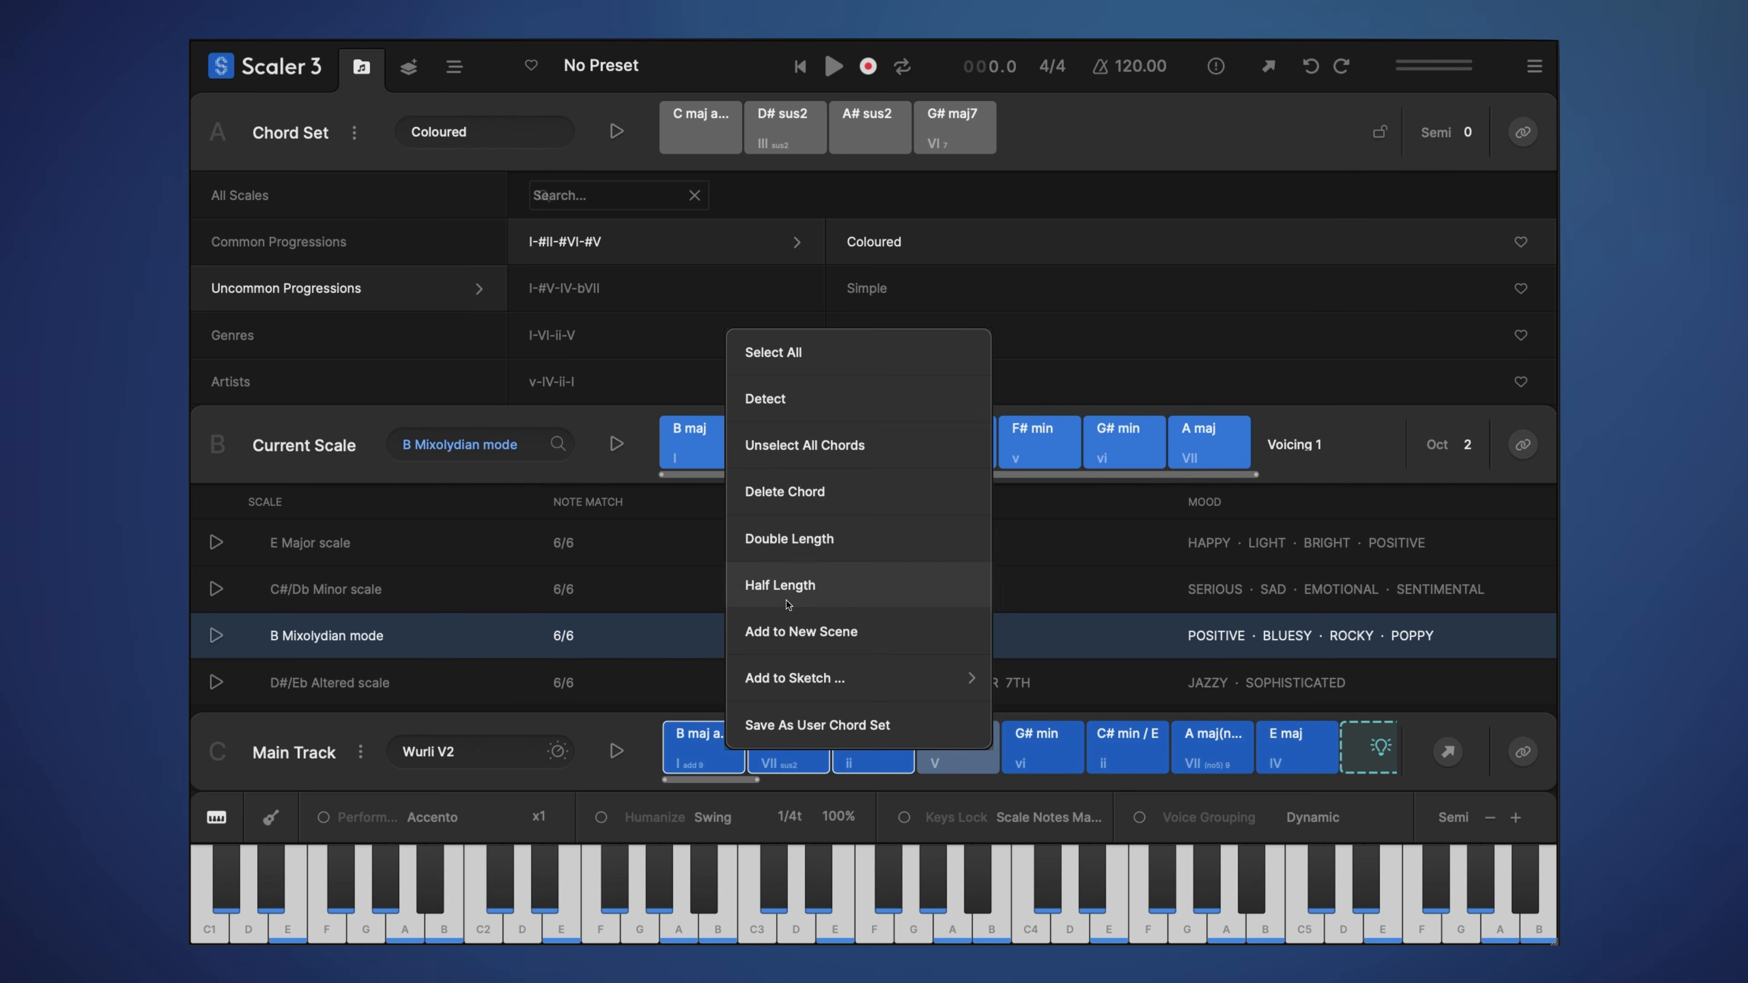
left_click(695, 702)
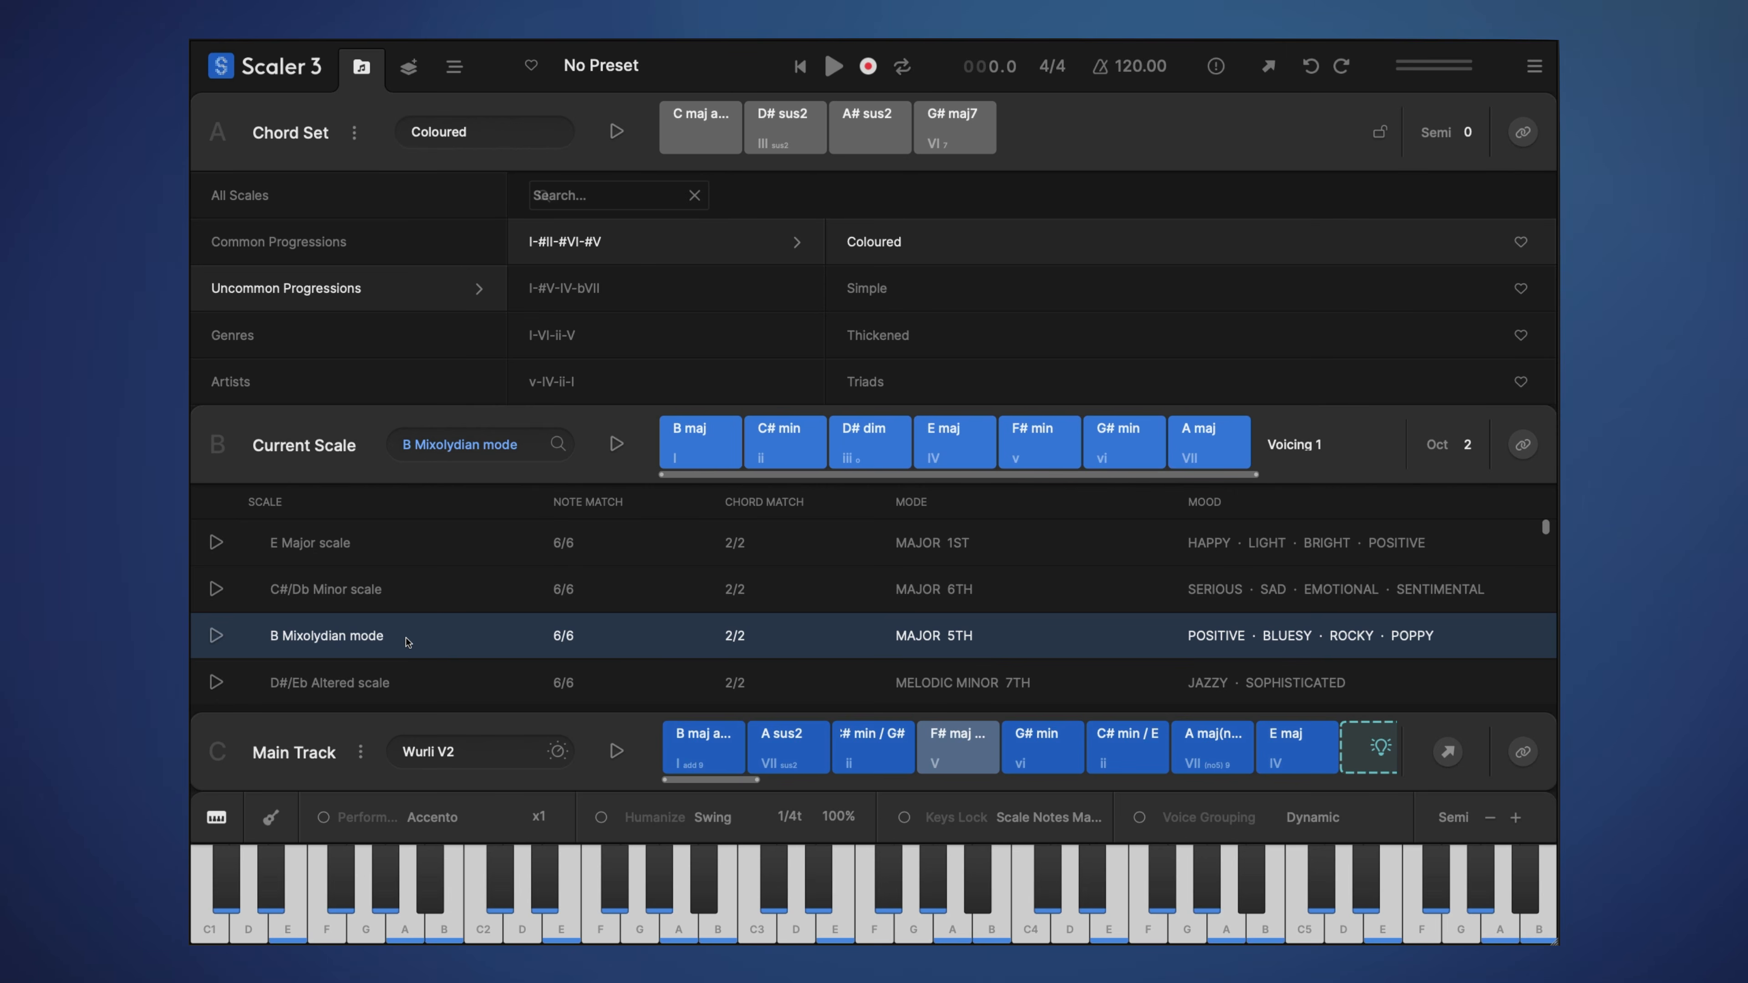
left_click(1381, 747)
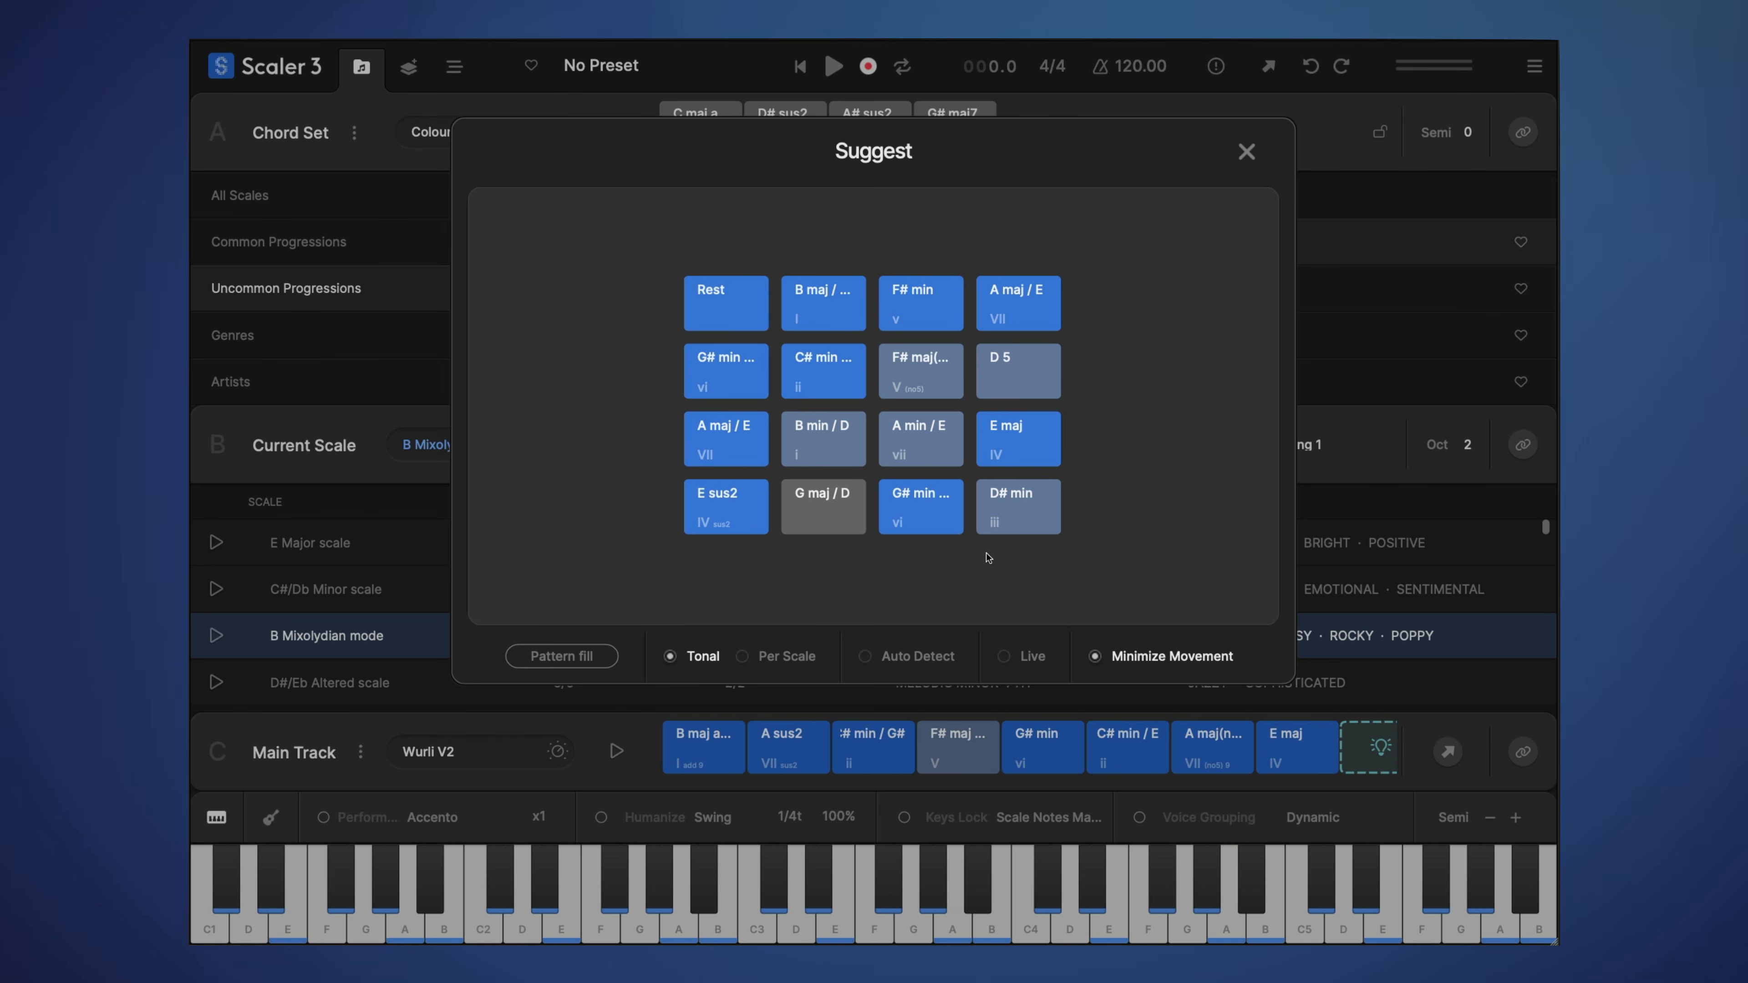
left_click(1247, 153)
Examine the Circle of Fifths chord suggestions for F# and G#m
left_click(394, 67)
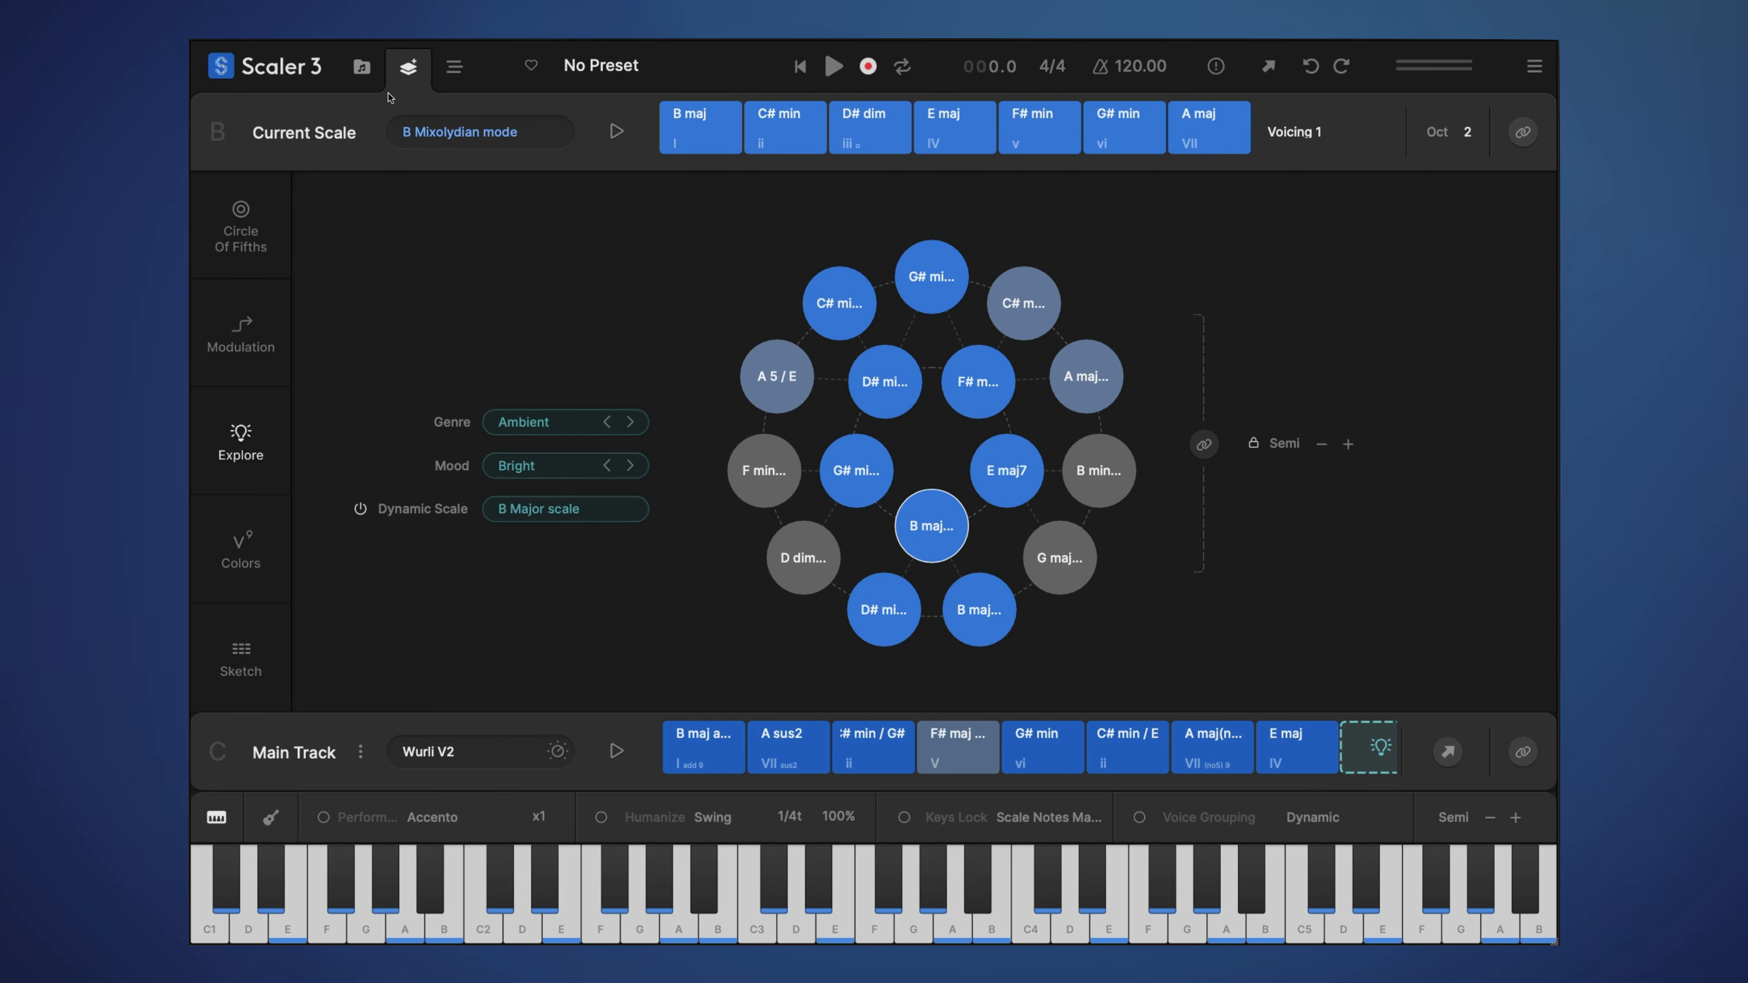
left_click(231, 213)
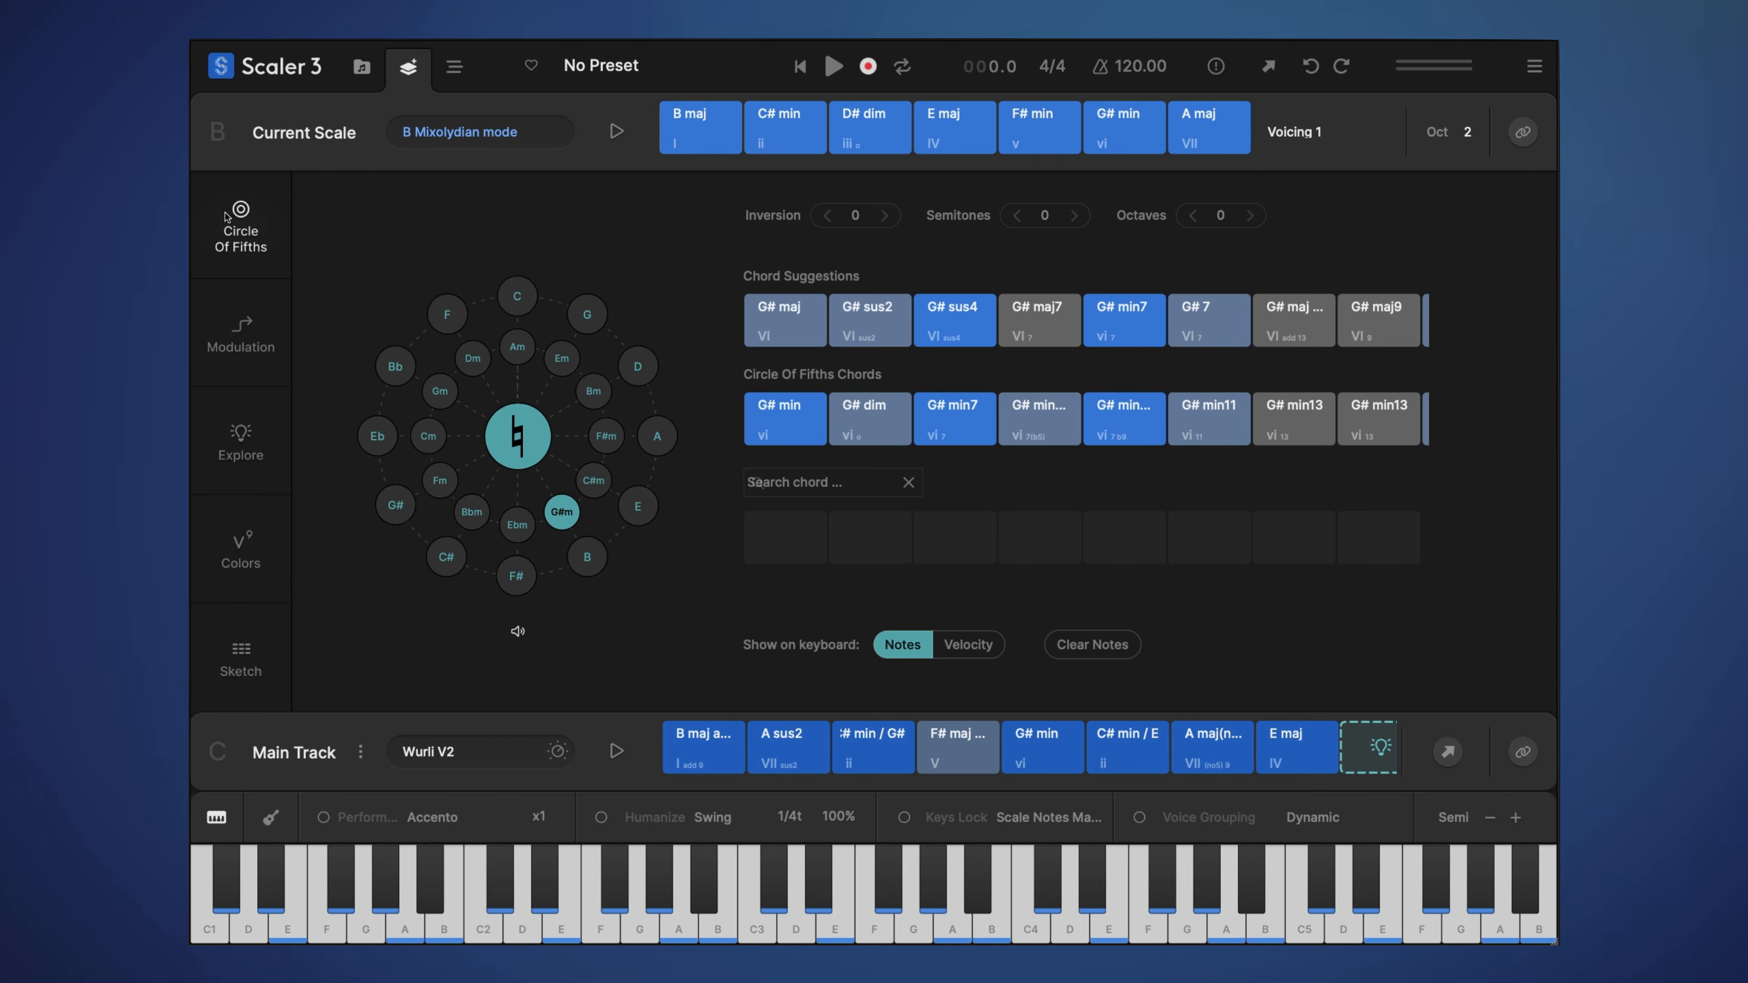
left_click(517, 578)
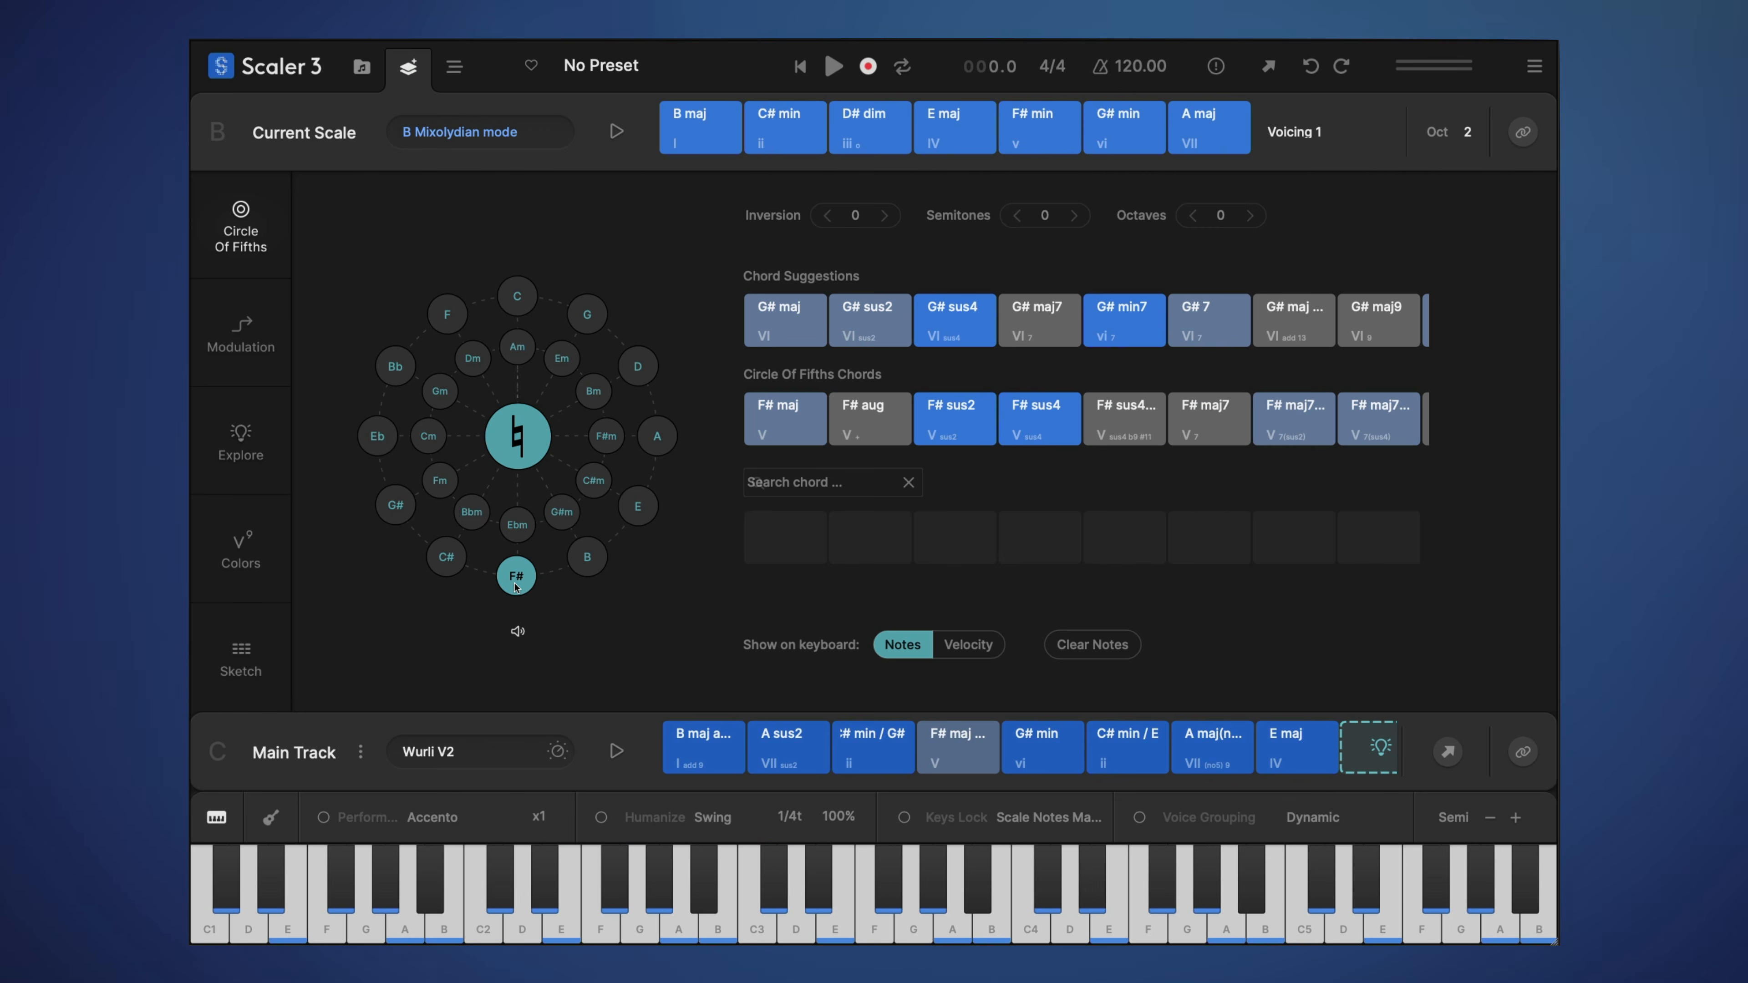
left_click(567, 517)
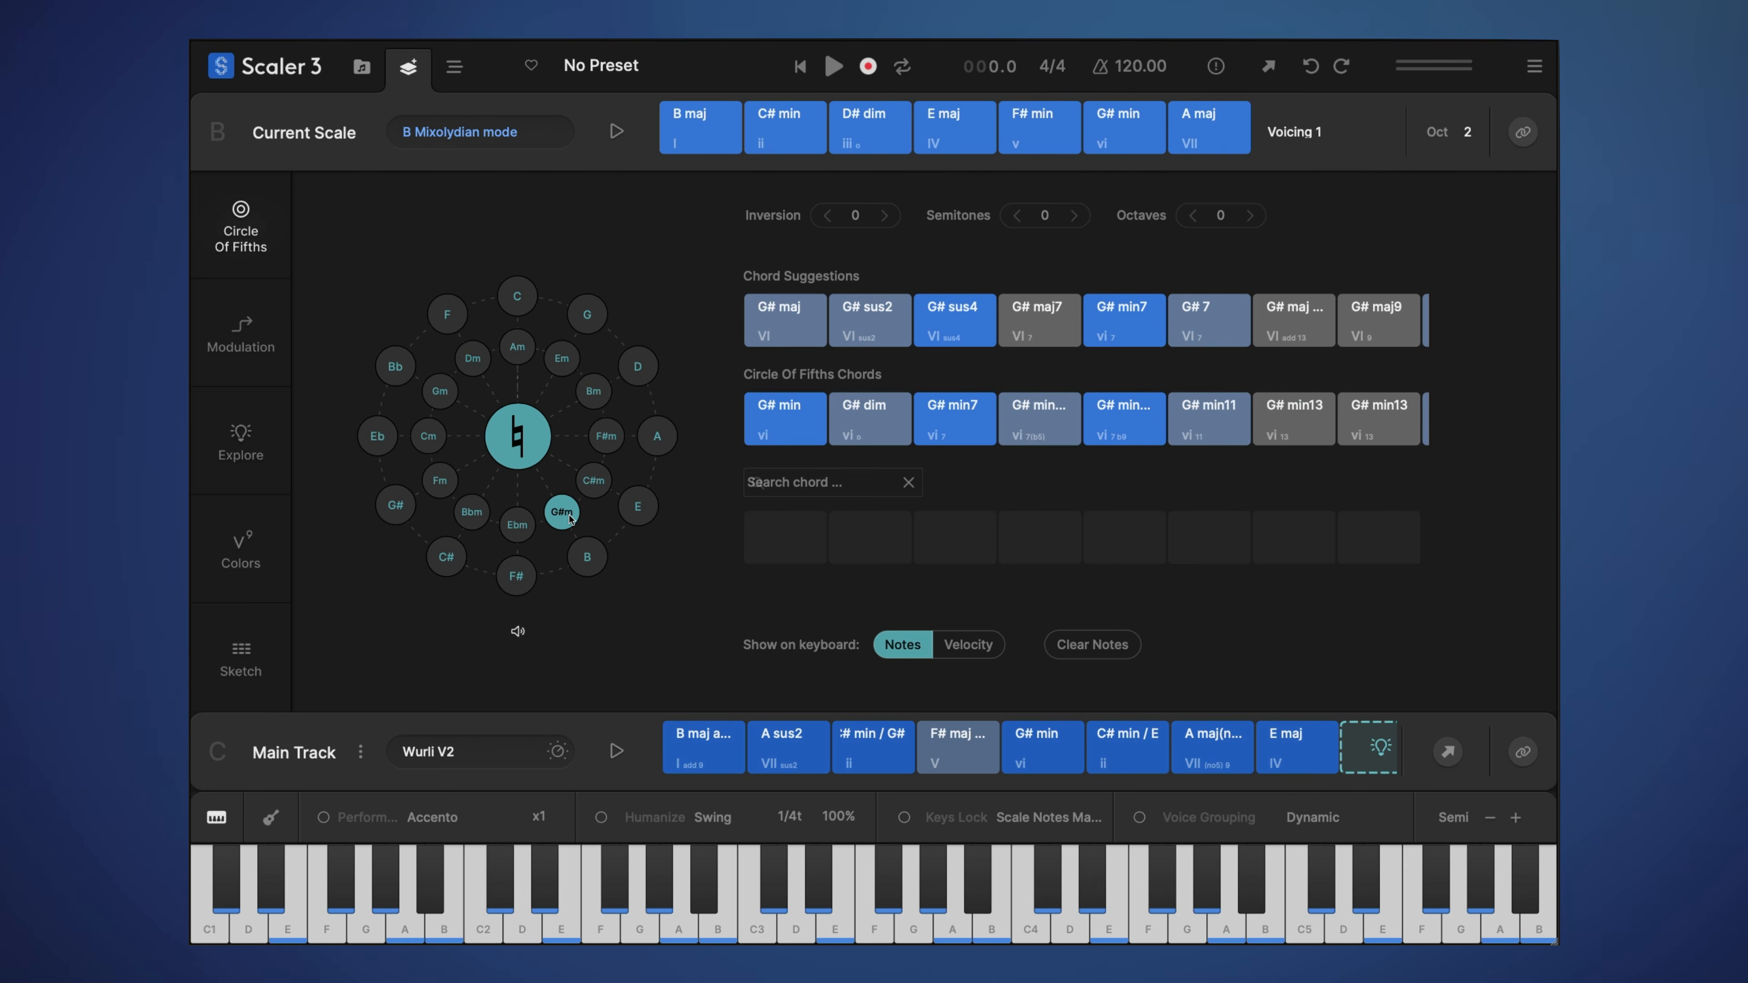
Review the Voicing options available for the Main Track in the Arrange view
left_click(453, 79)
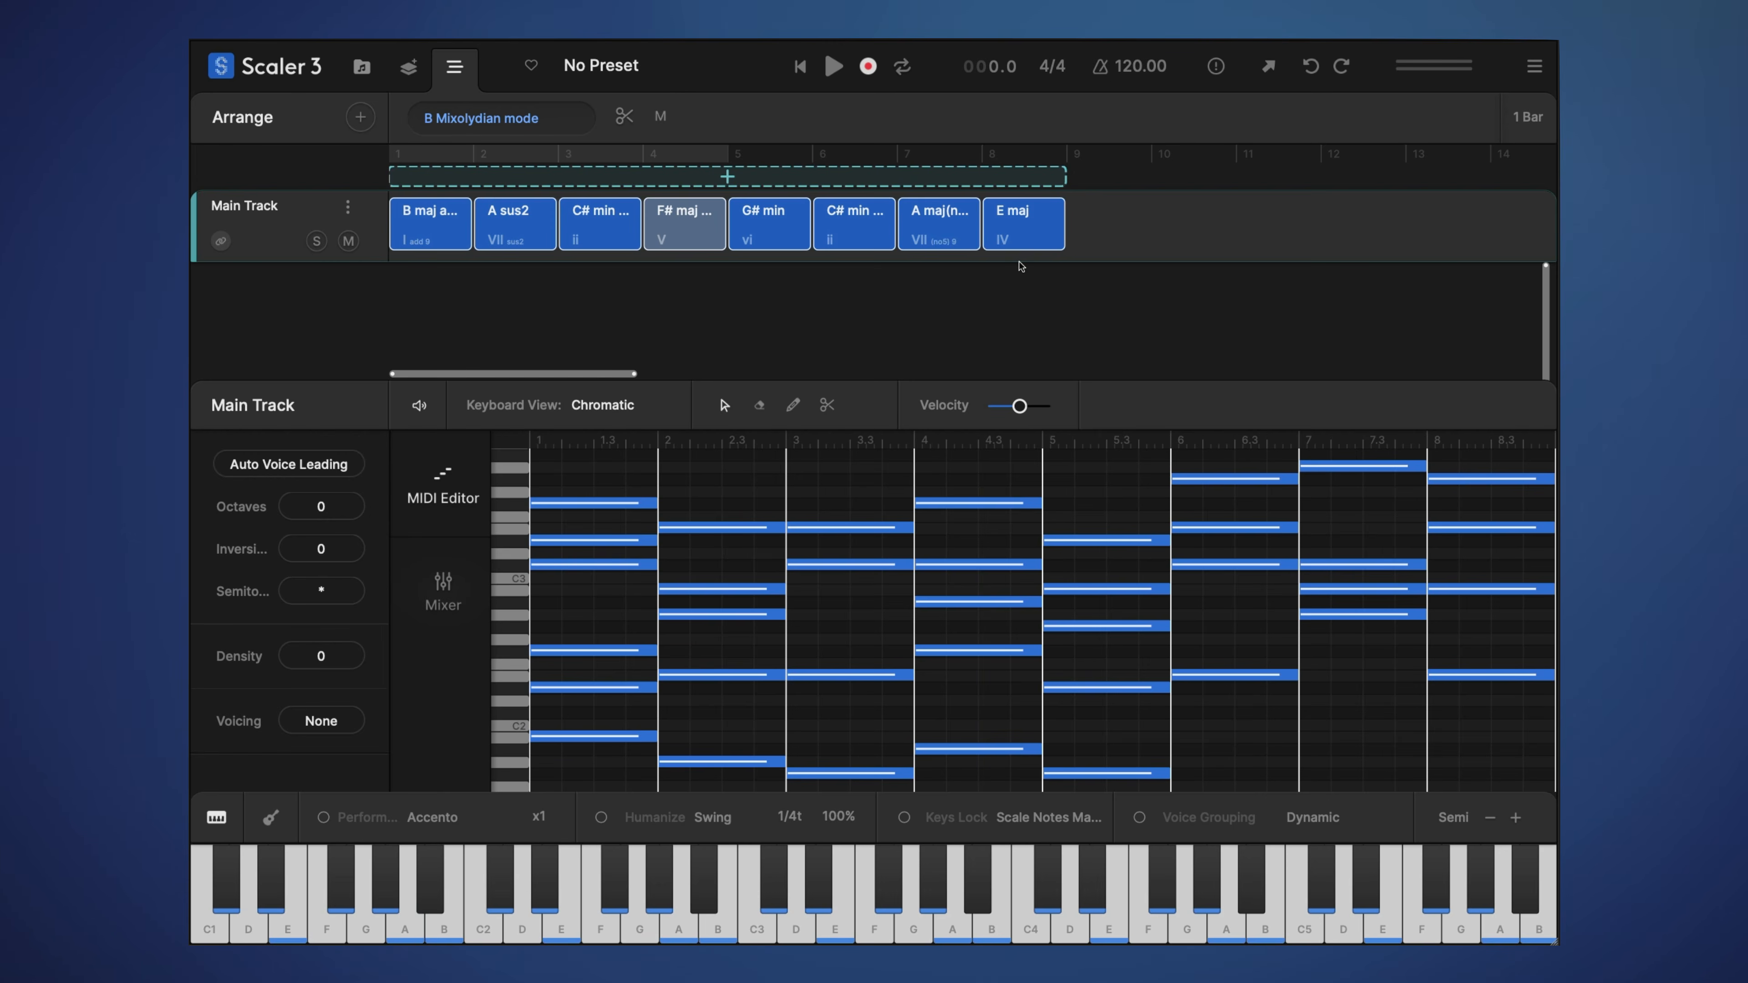
left_click(327, 734)
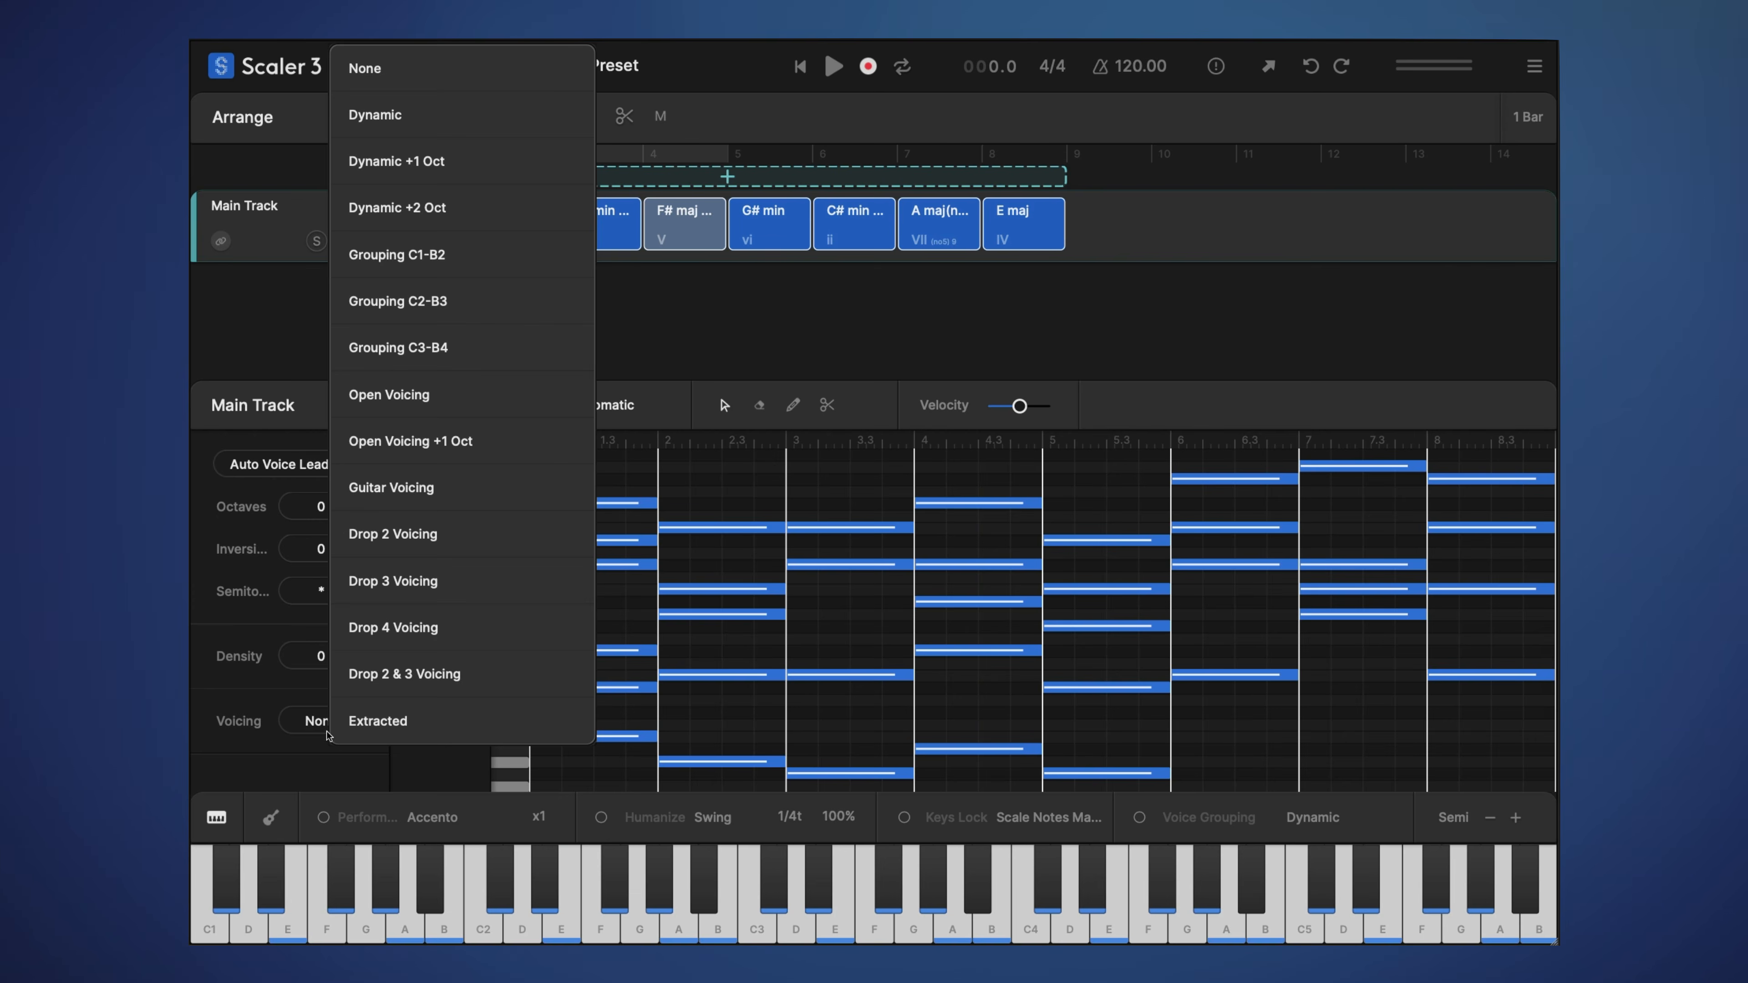
left_click(441, 81)
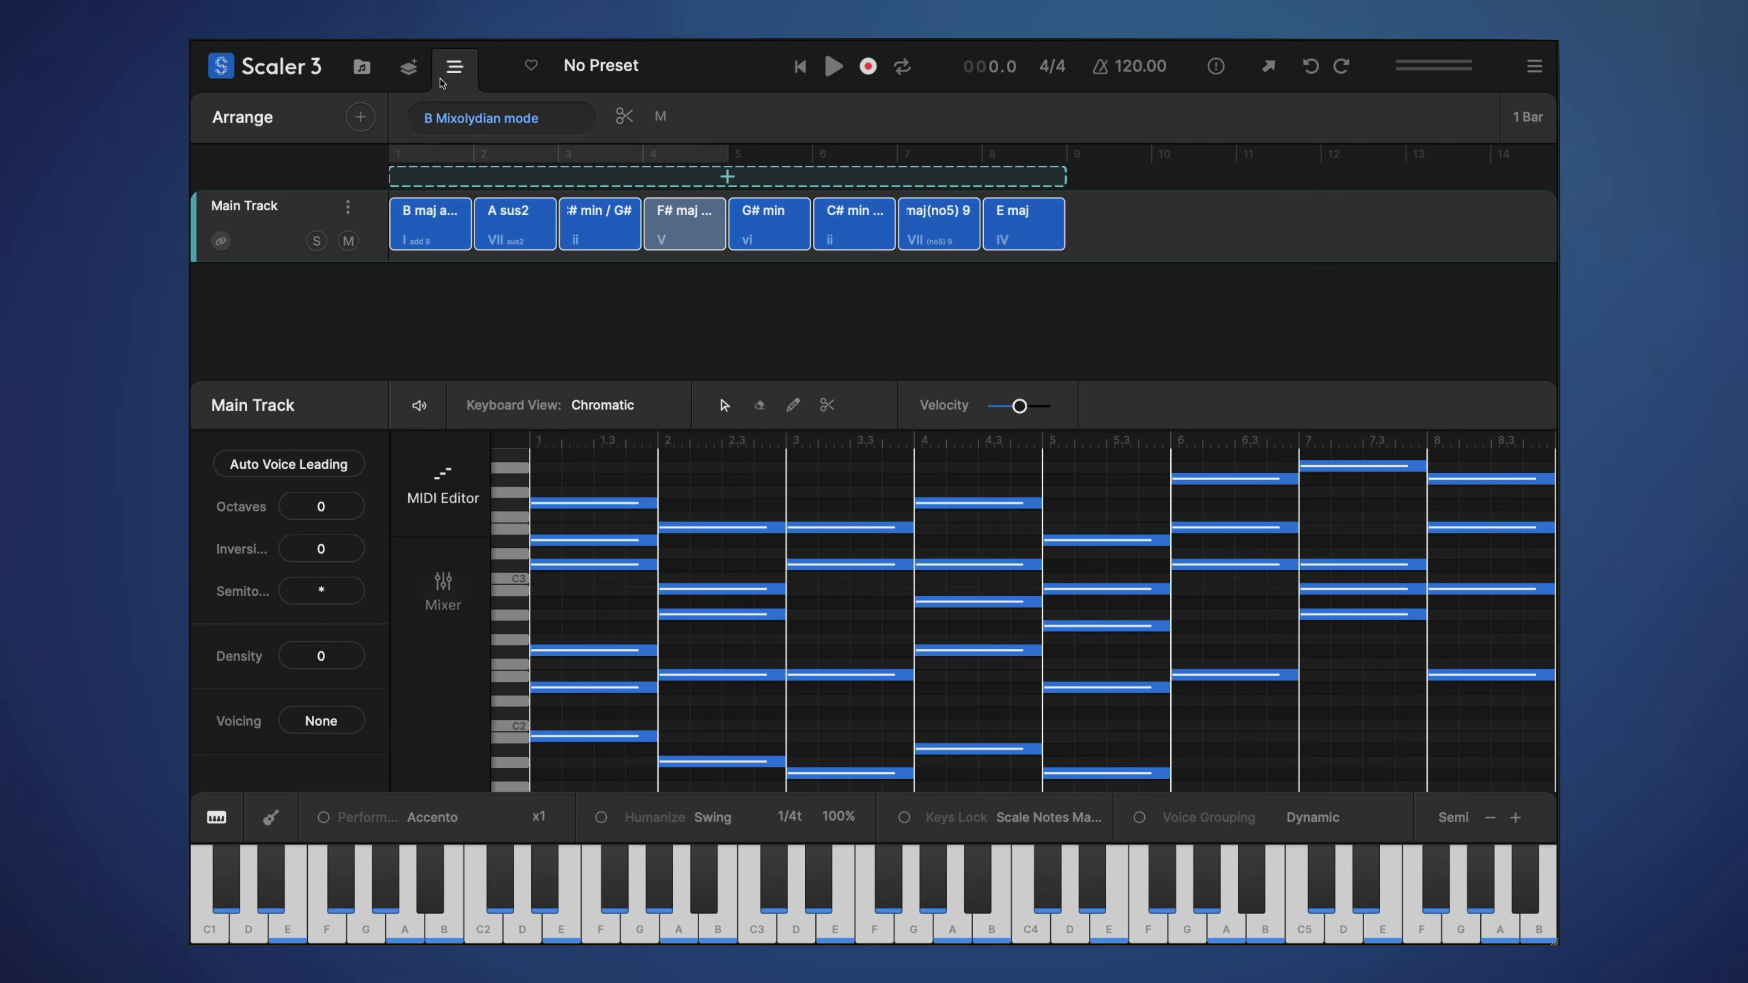
Revisit the Explore chords and audition D# dim and E maj from the B Mixolydian scale in Voicing 1
left_click(408, 70)
left_click(253, 440)
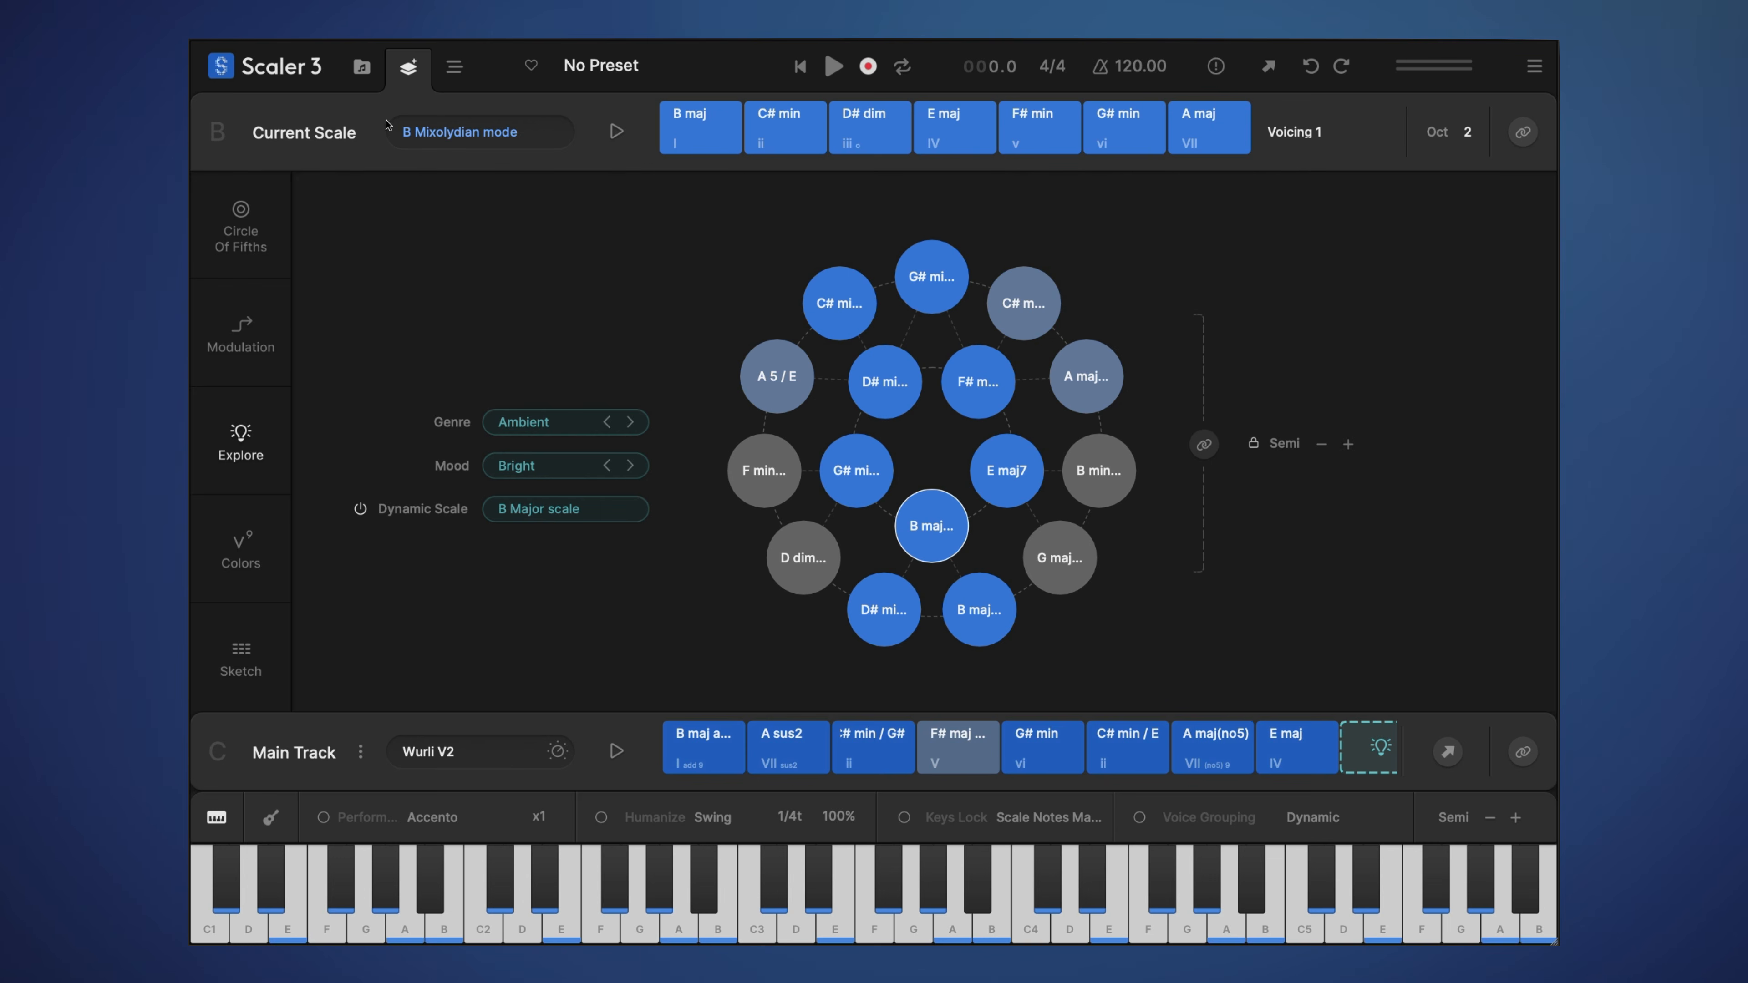
left_click(355, 69)
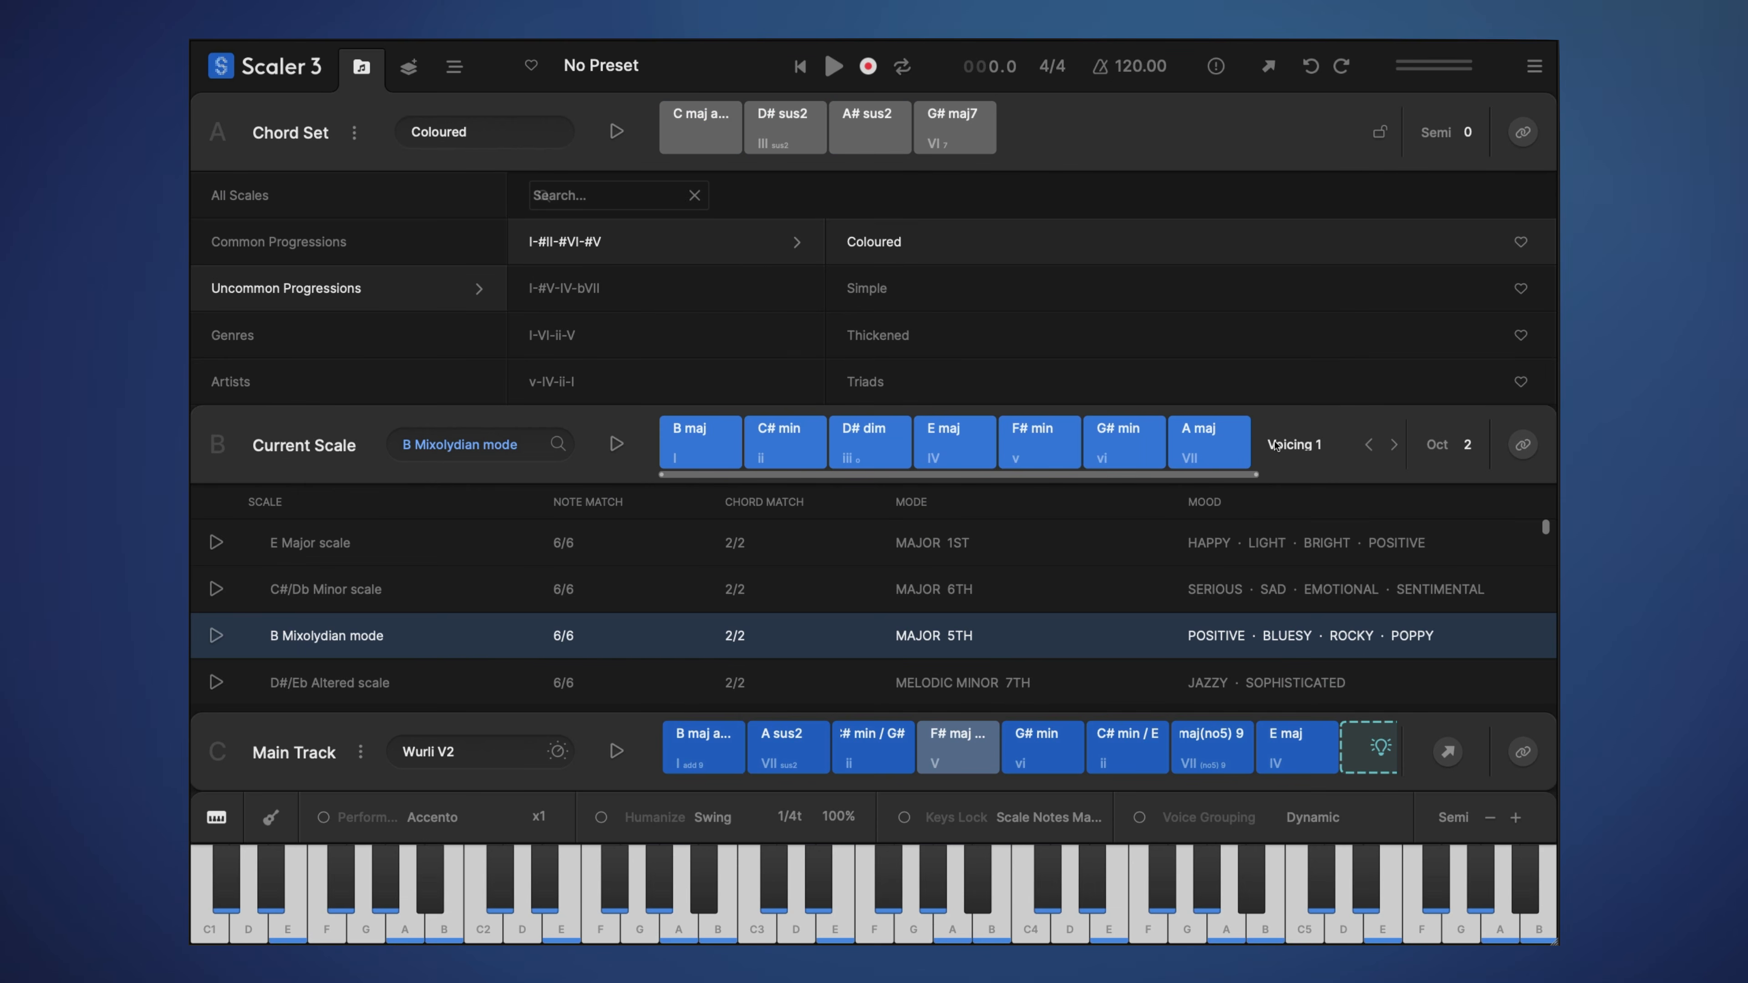
left_click(883, 441)
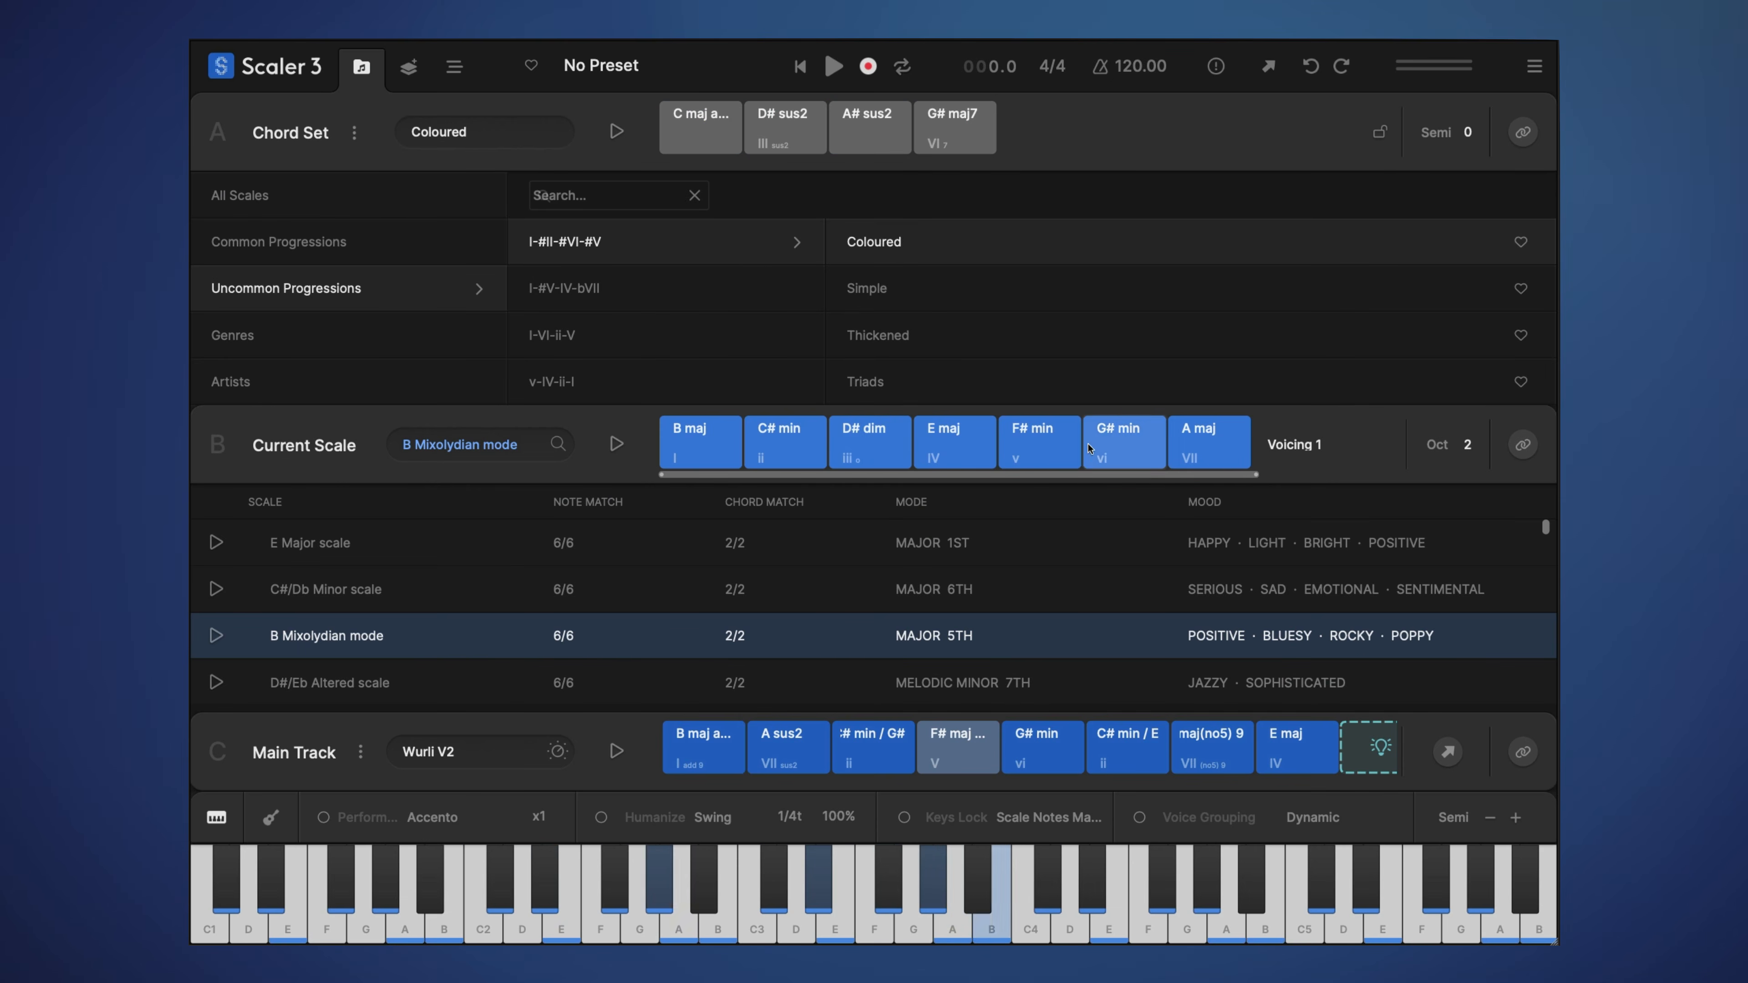
left_click(981, 469)
left_click(962, 454)
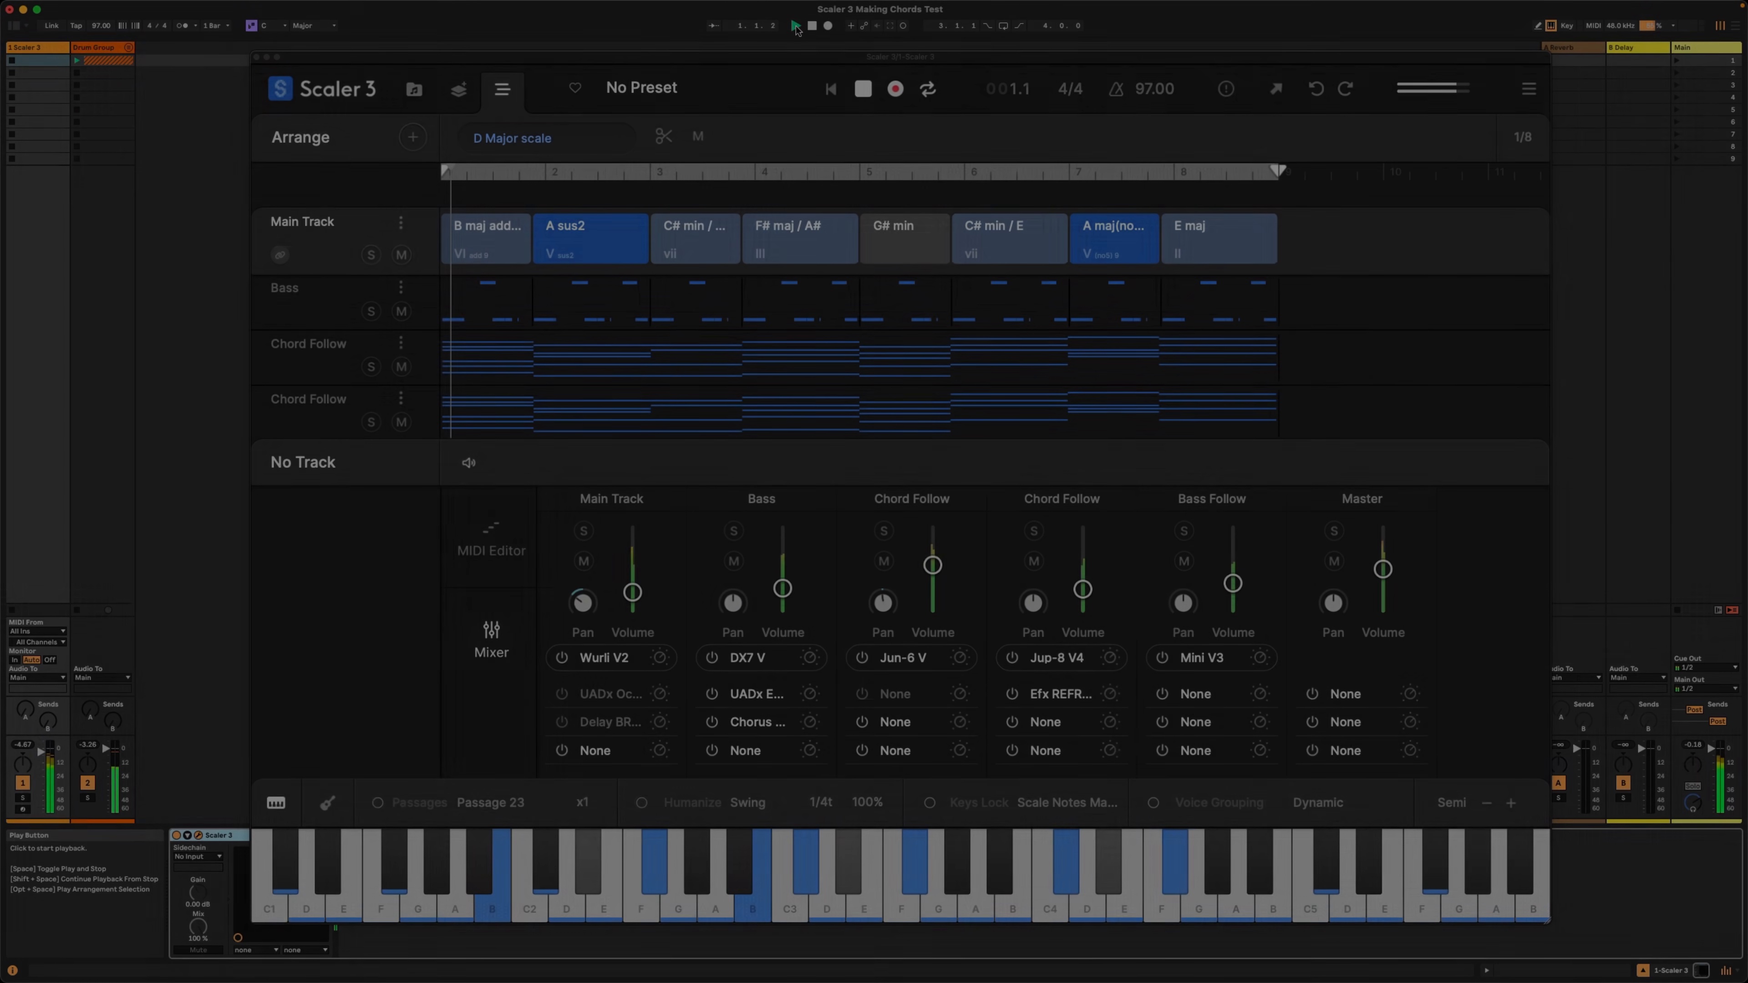
Switch to the Ableton Live project and play the finished Scaler 3 arrangement with its bass and chord-follow tracks
left_click(795, 25)
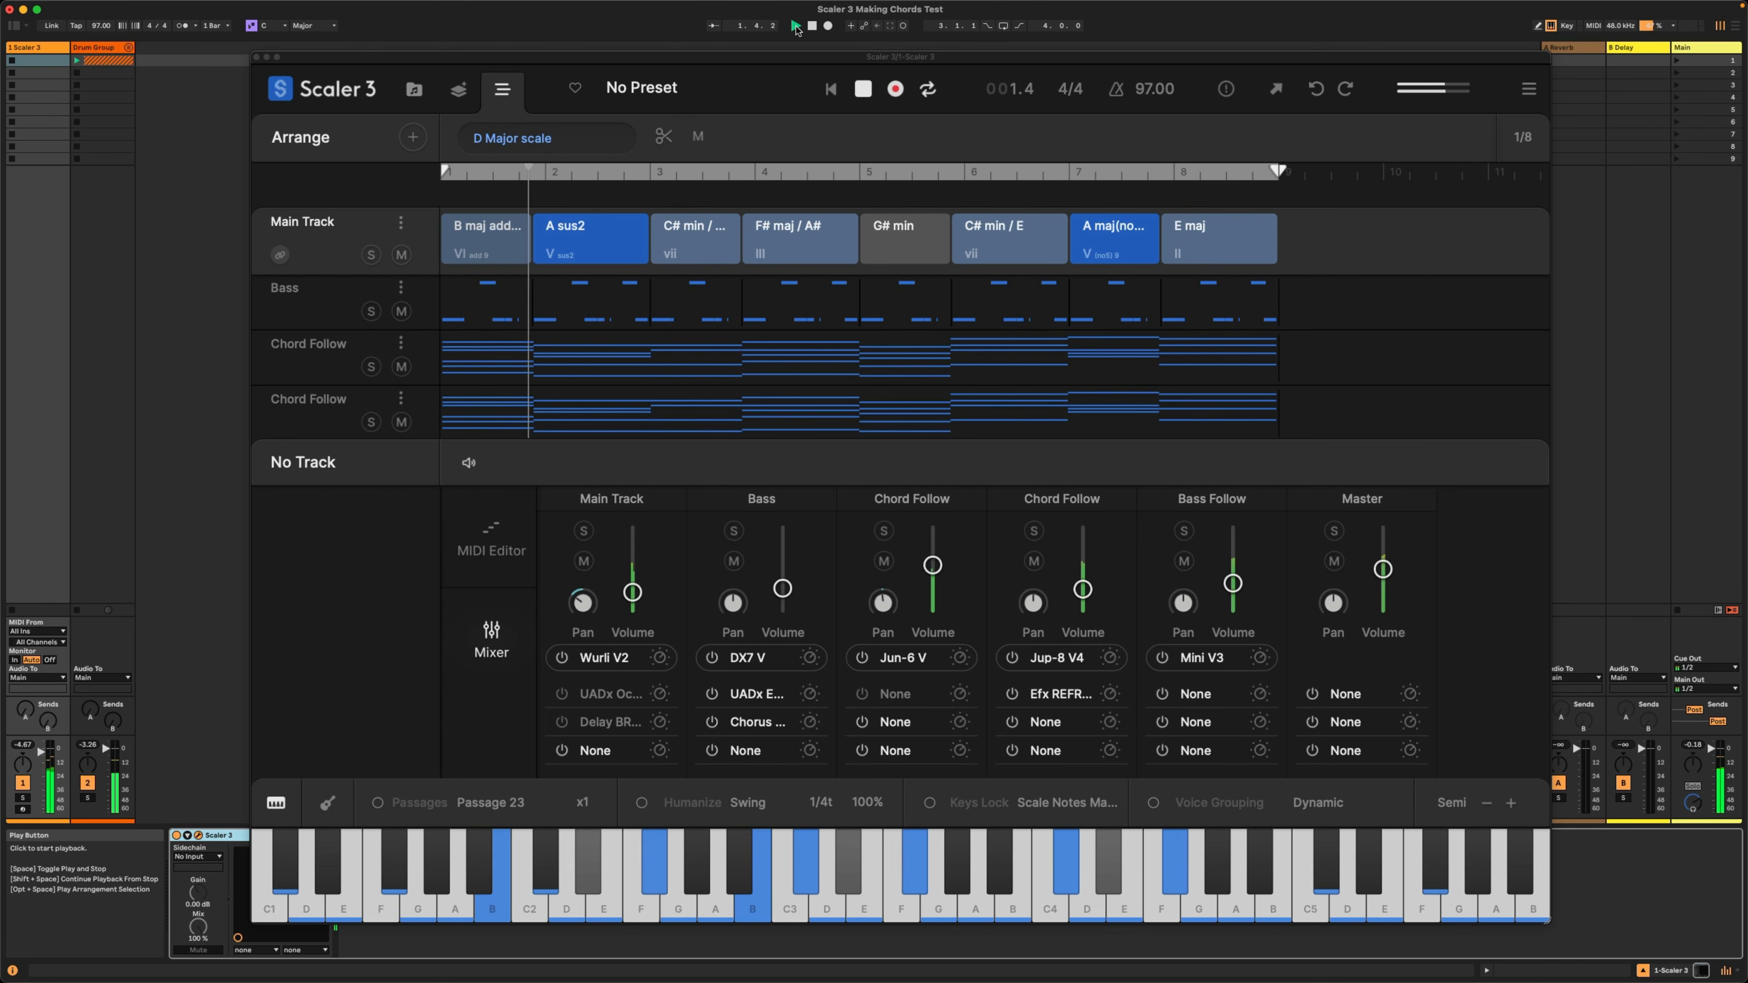